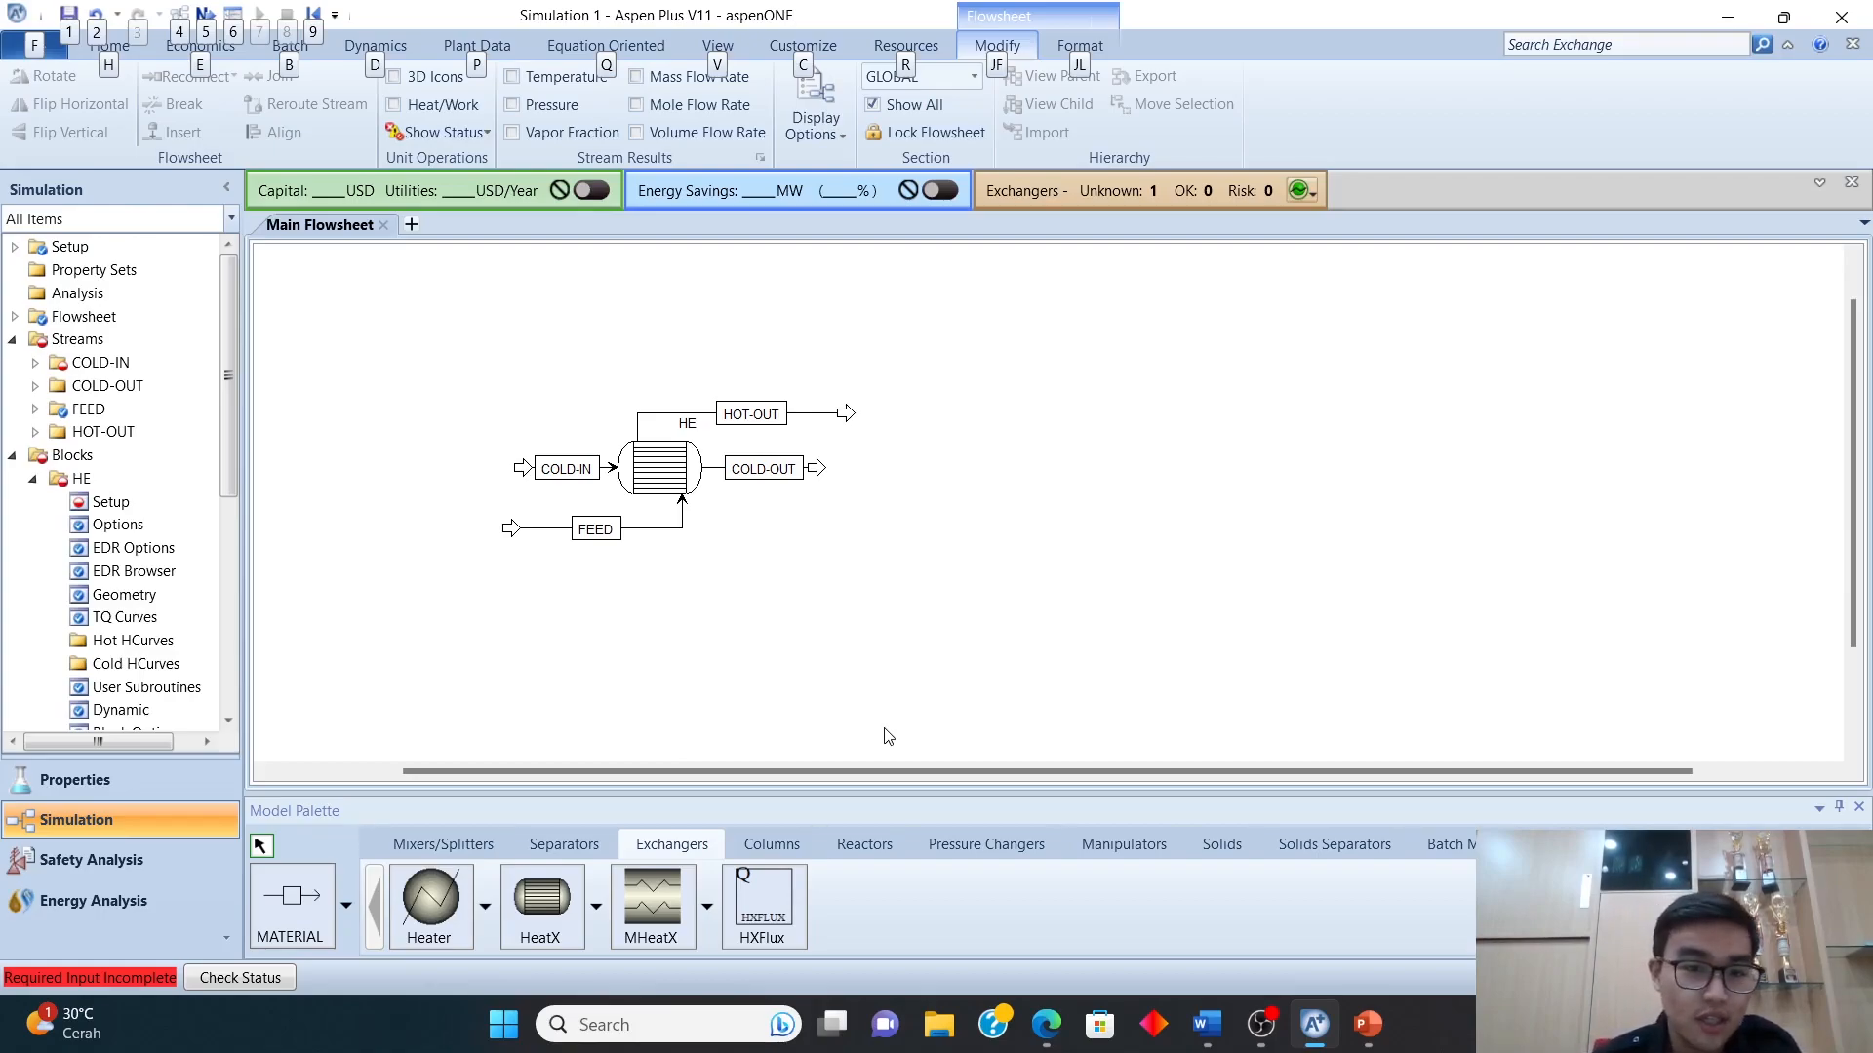
- Review the input specifications of the FEED stream and return to the main flowsheet
left_click(653, 529)
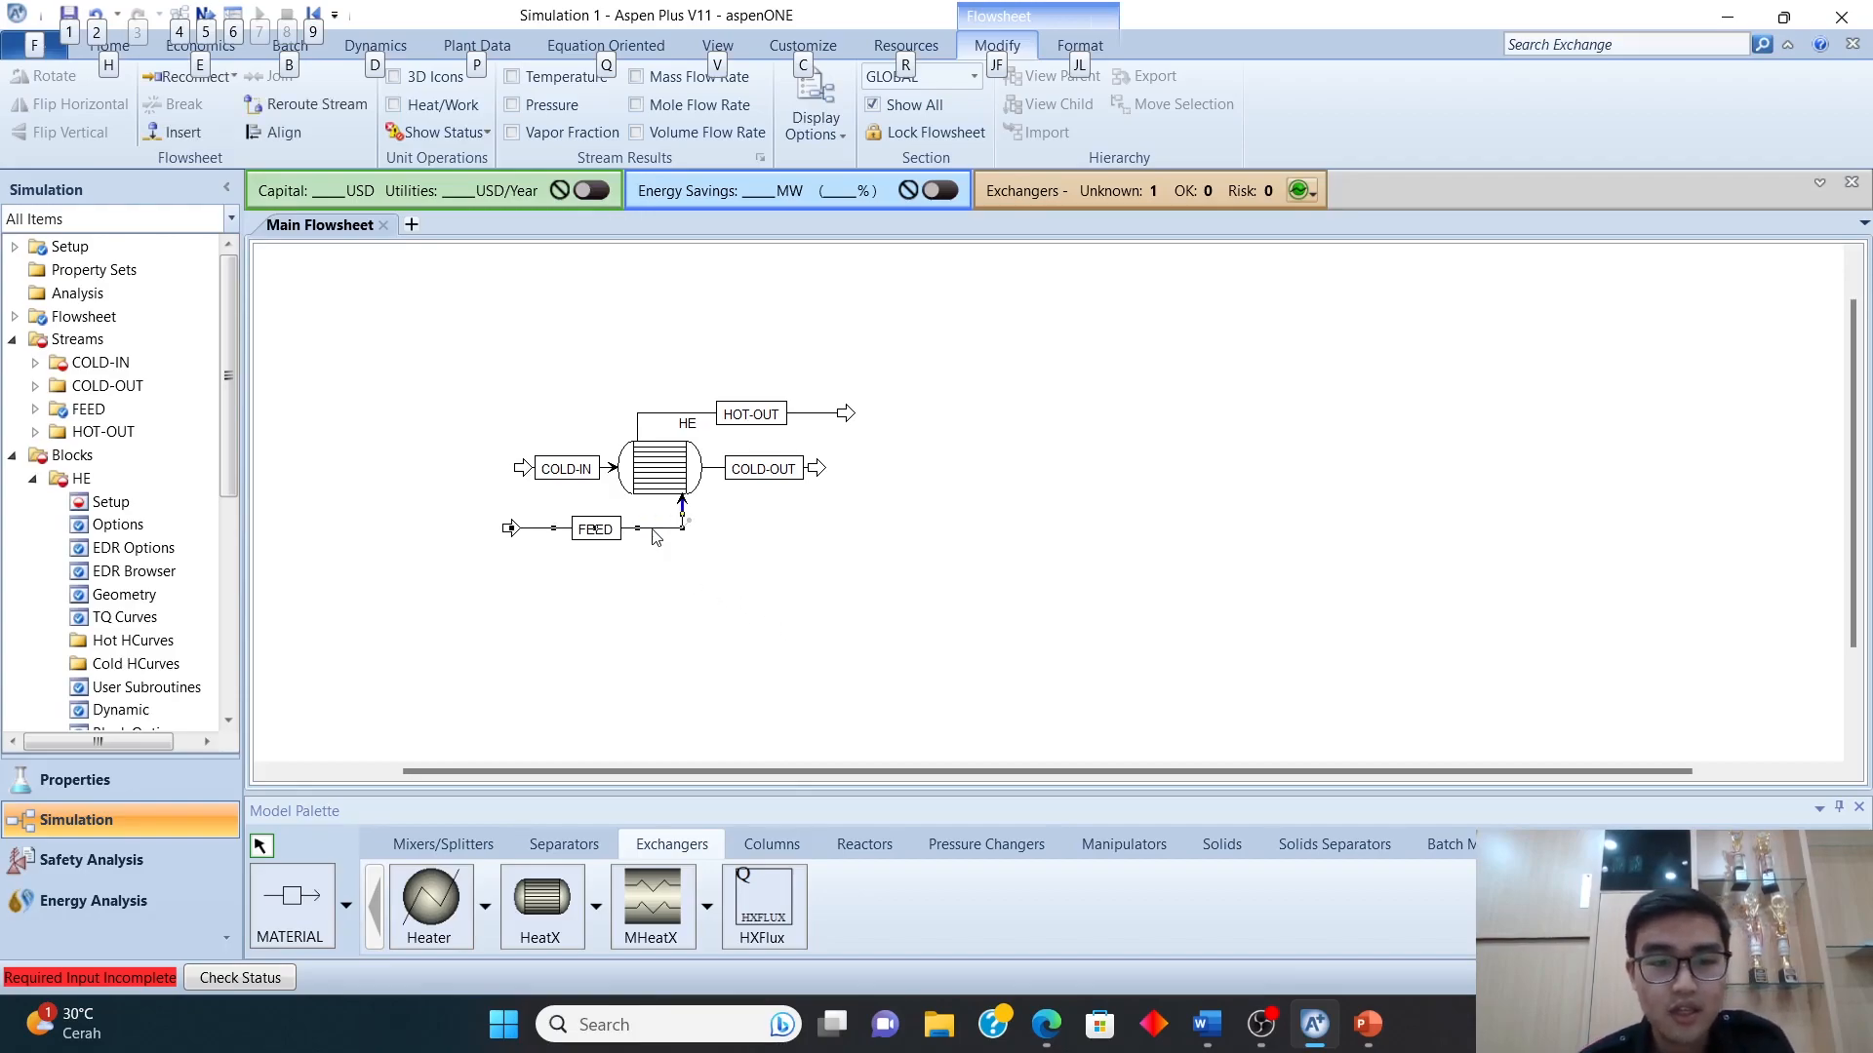
double_click(654, 530)
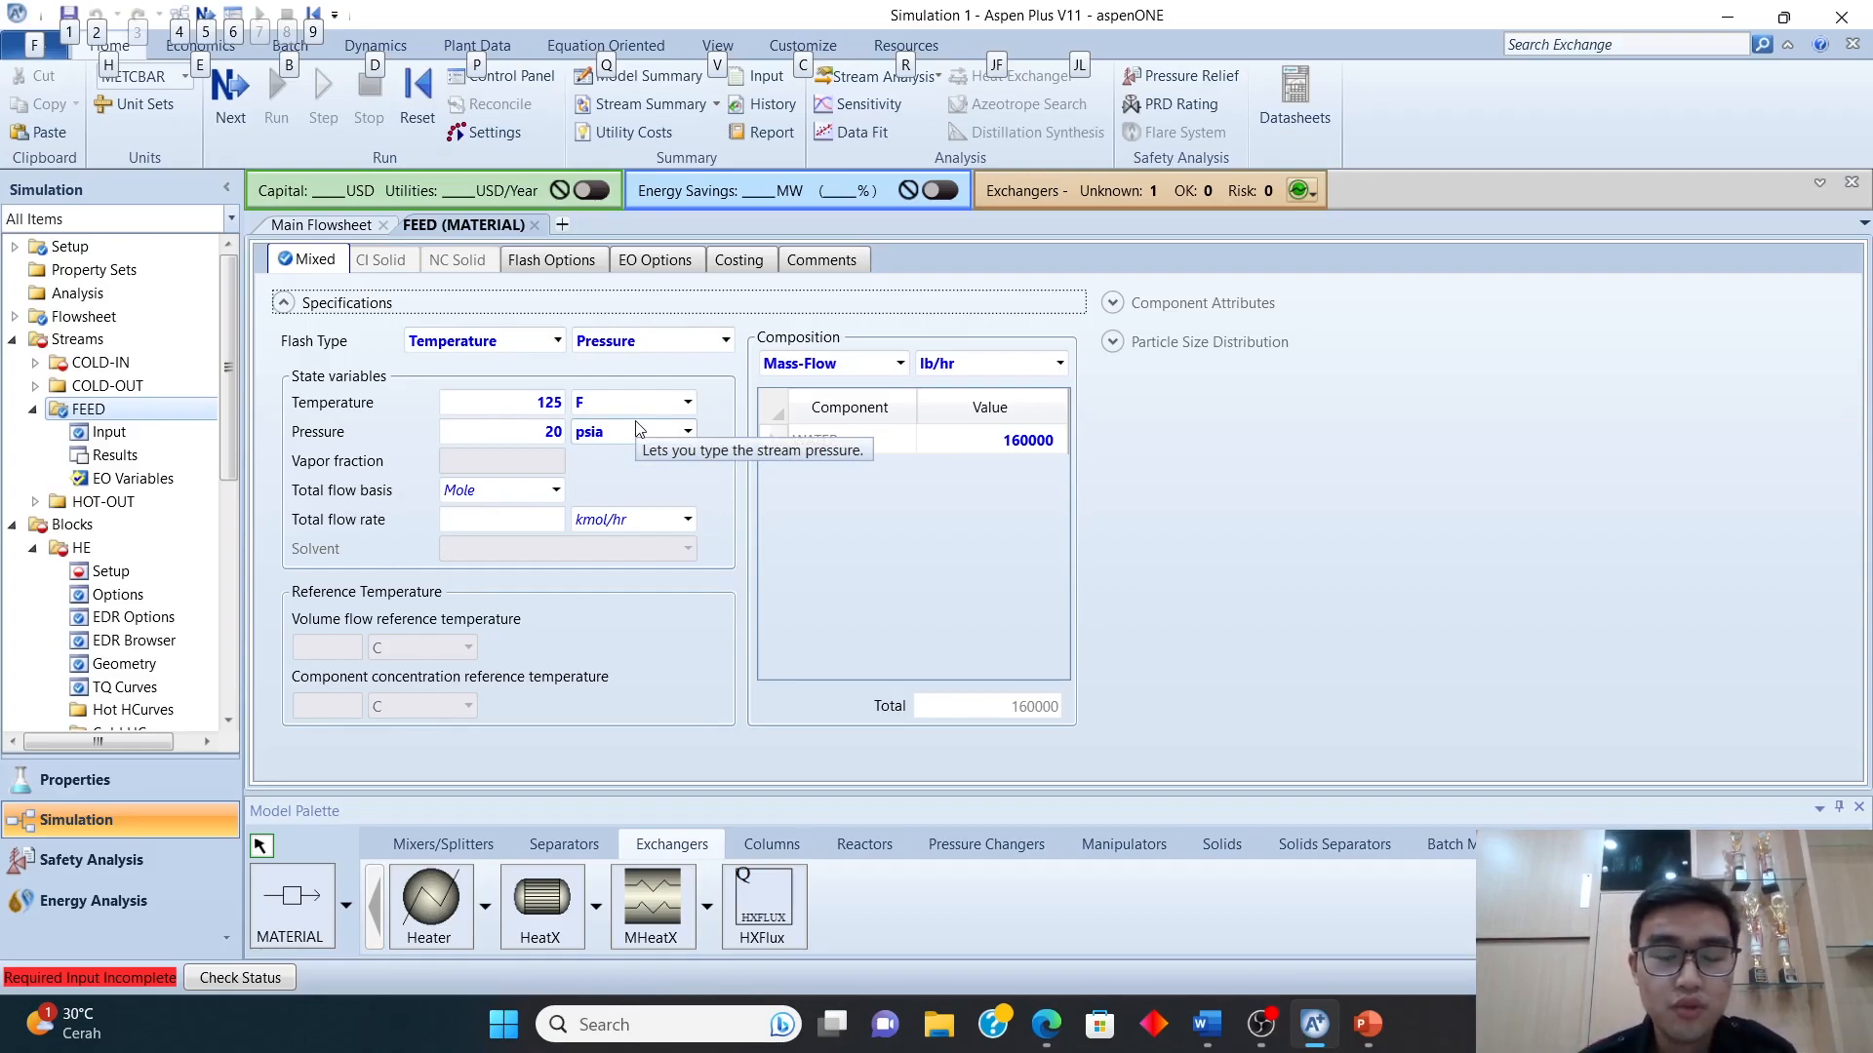
left_click(536, 231)
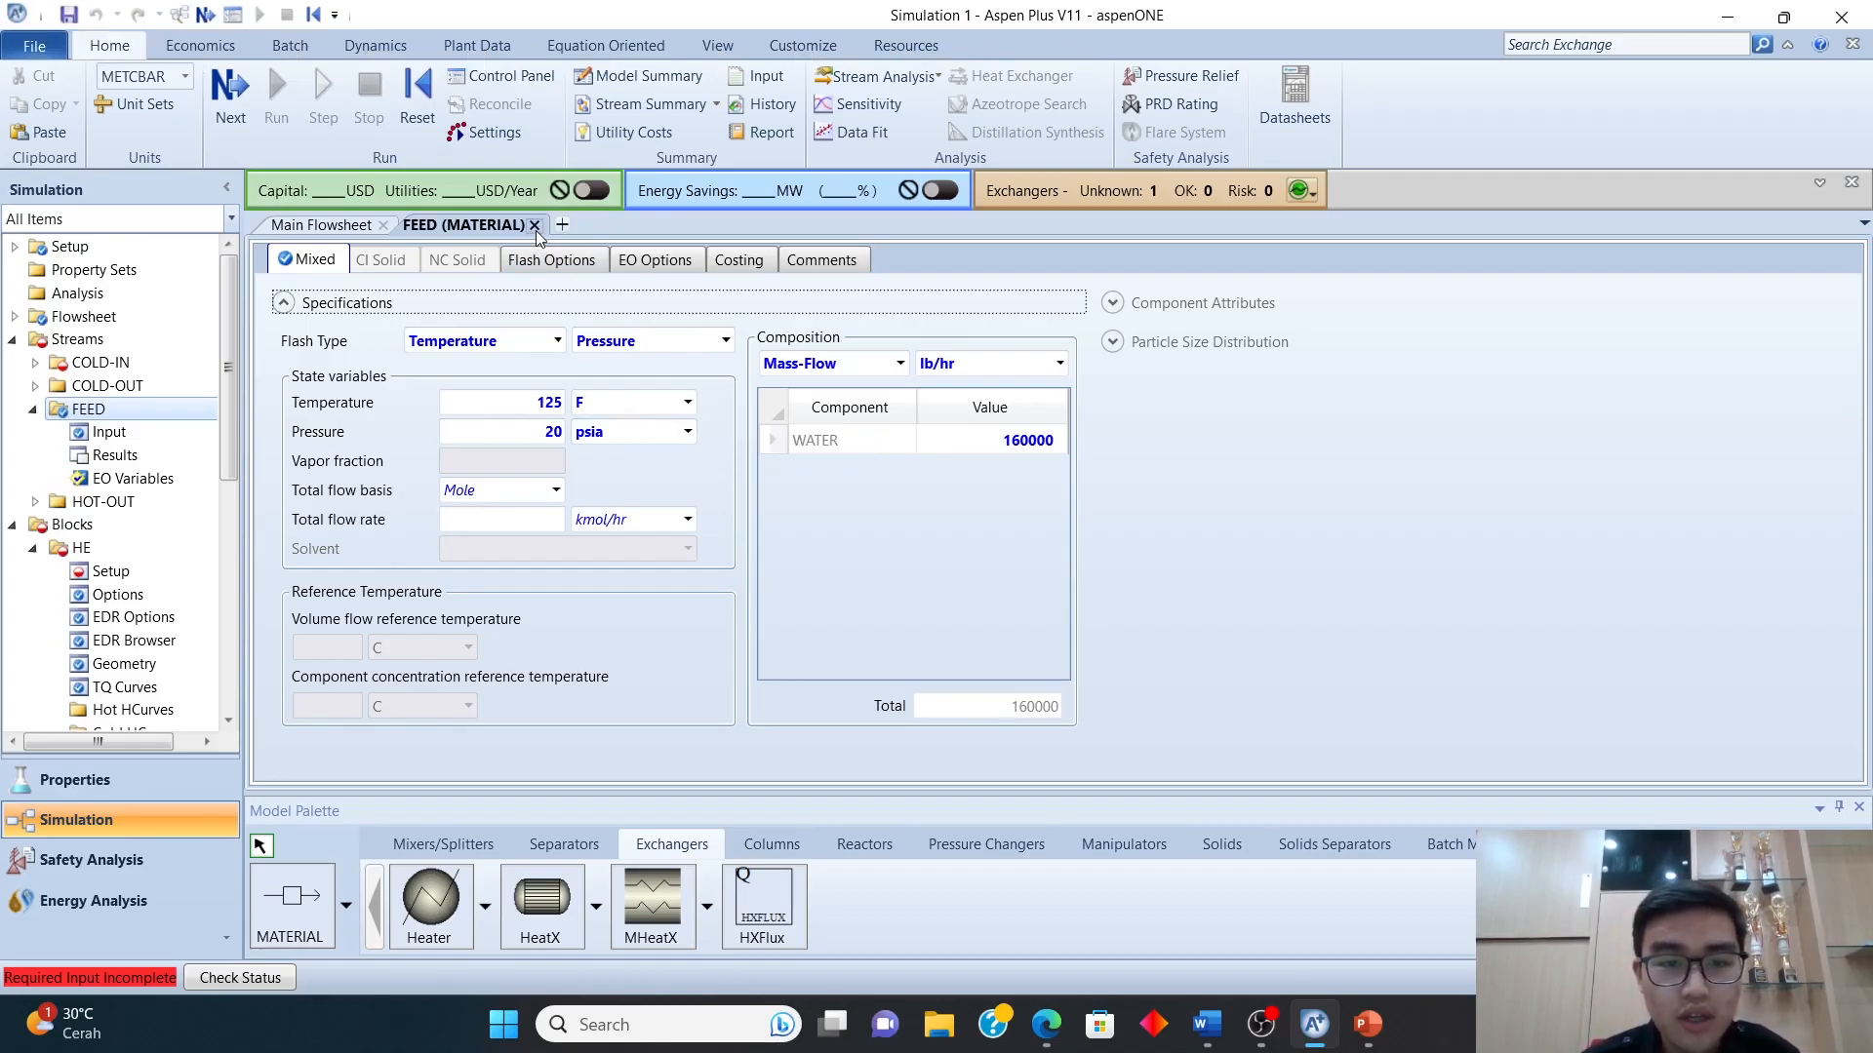
left_click(534, 226)
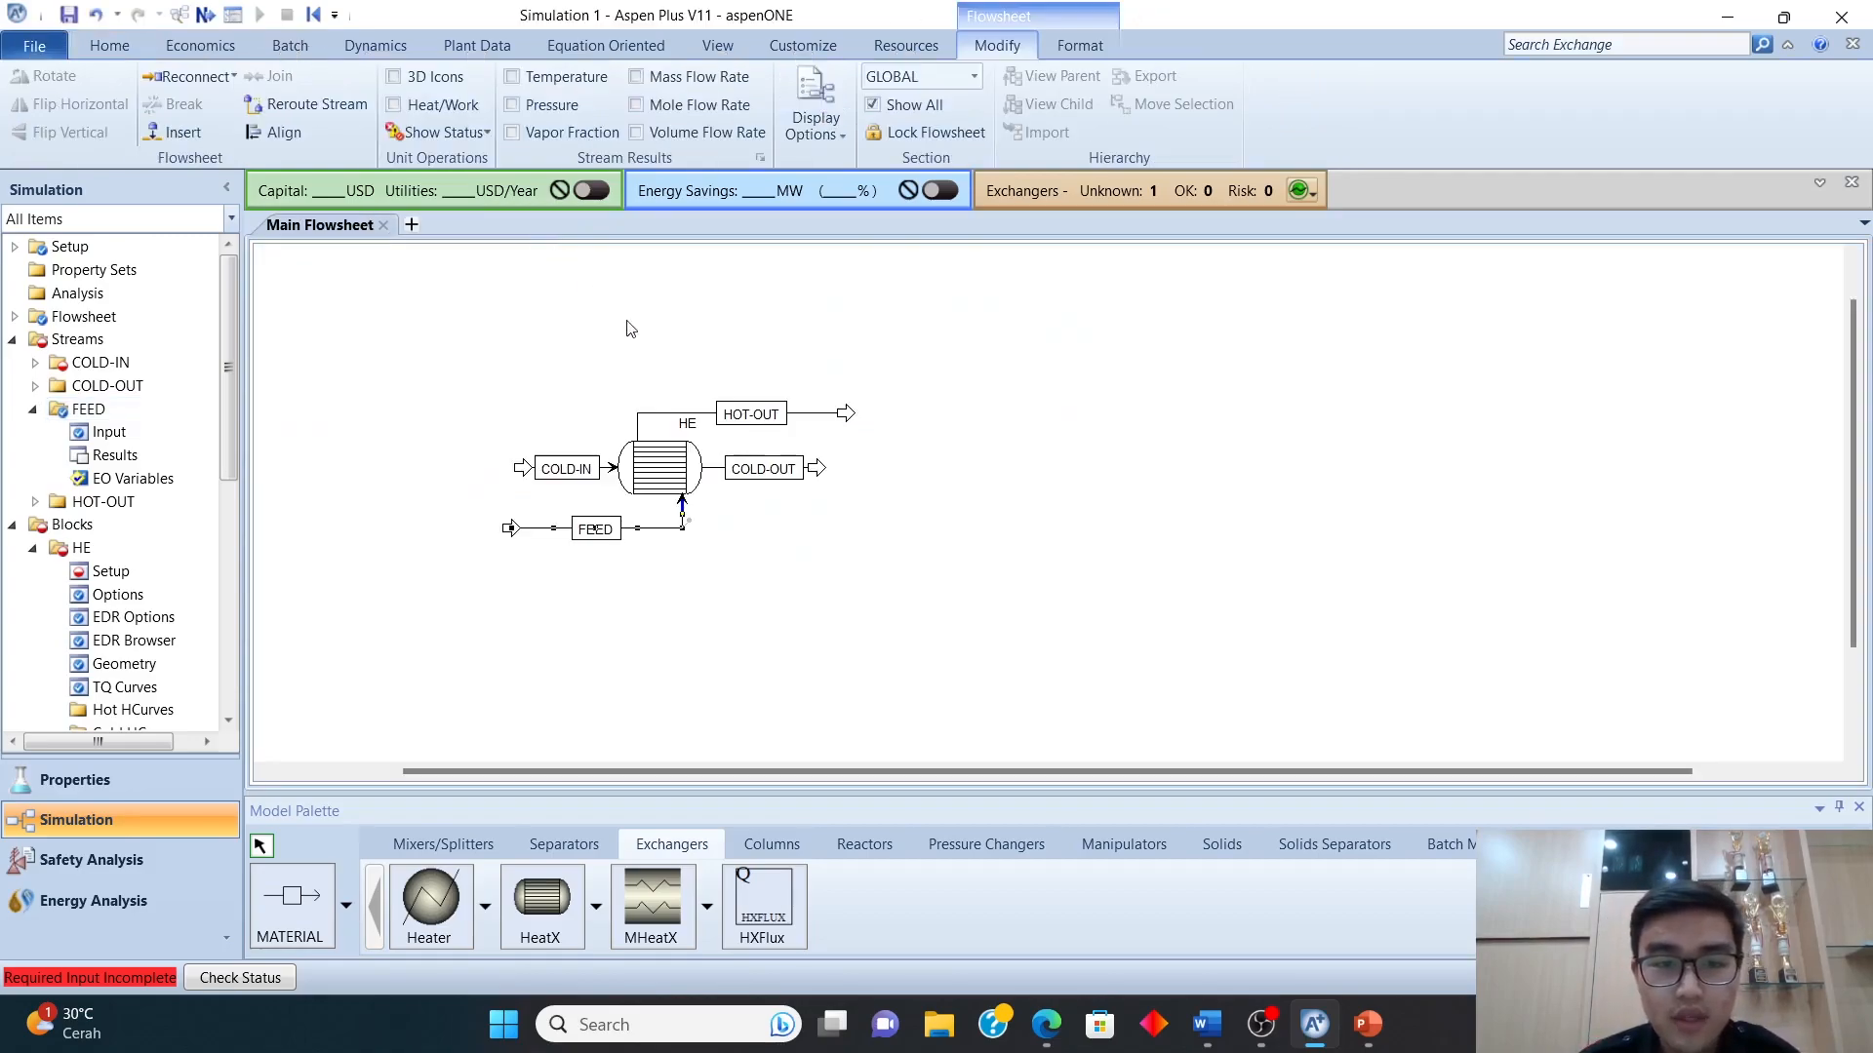
- Set the COLD-IN stream's temperature to 86 F and its pressure to 20 psia
double_click(605, 473)
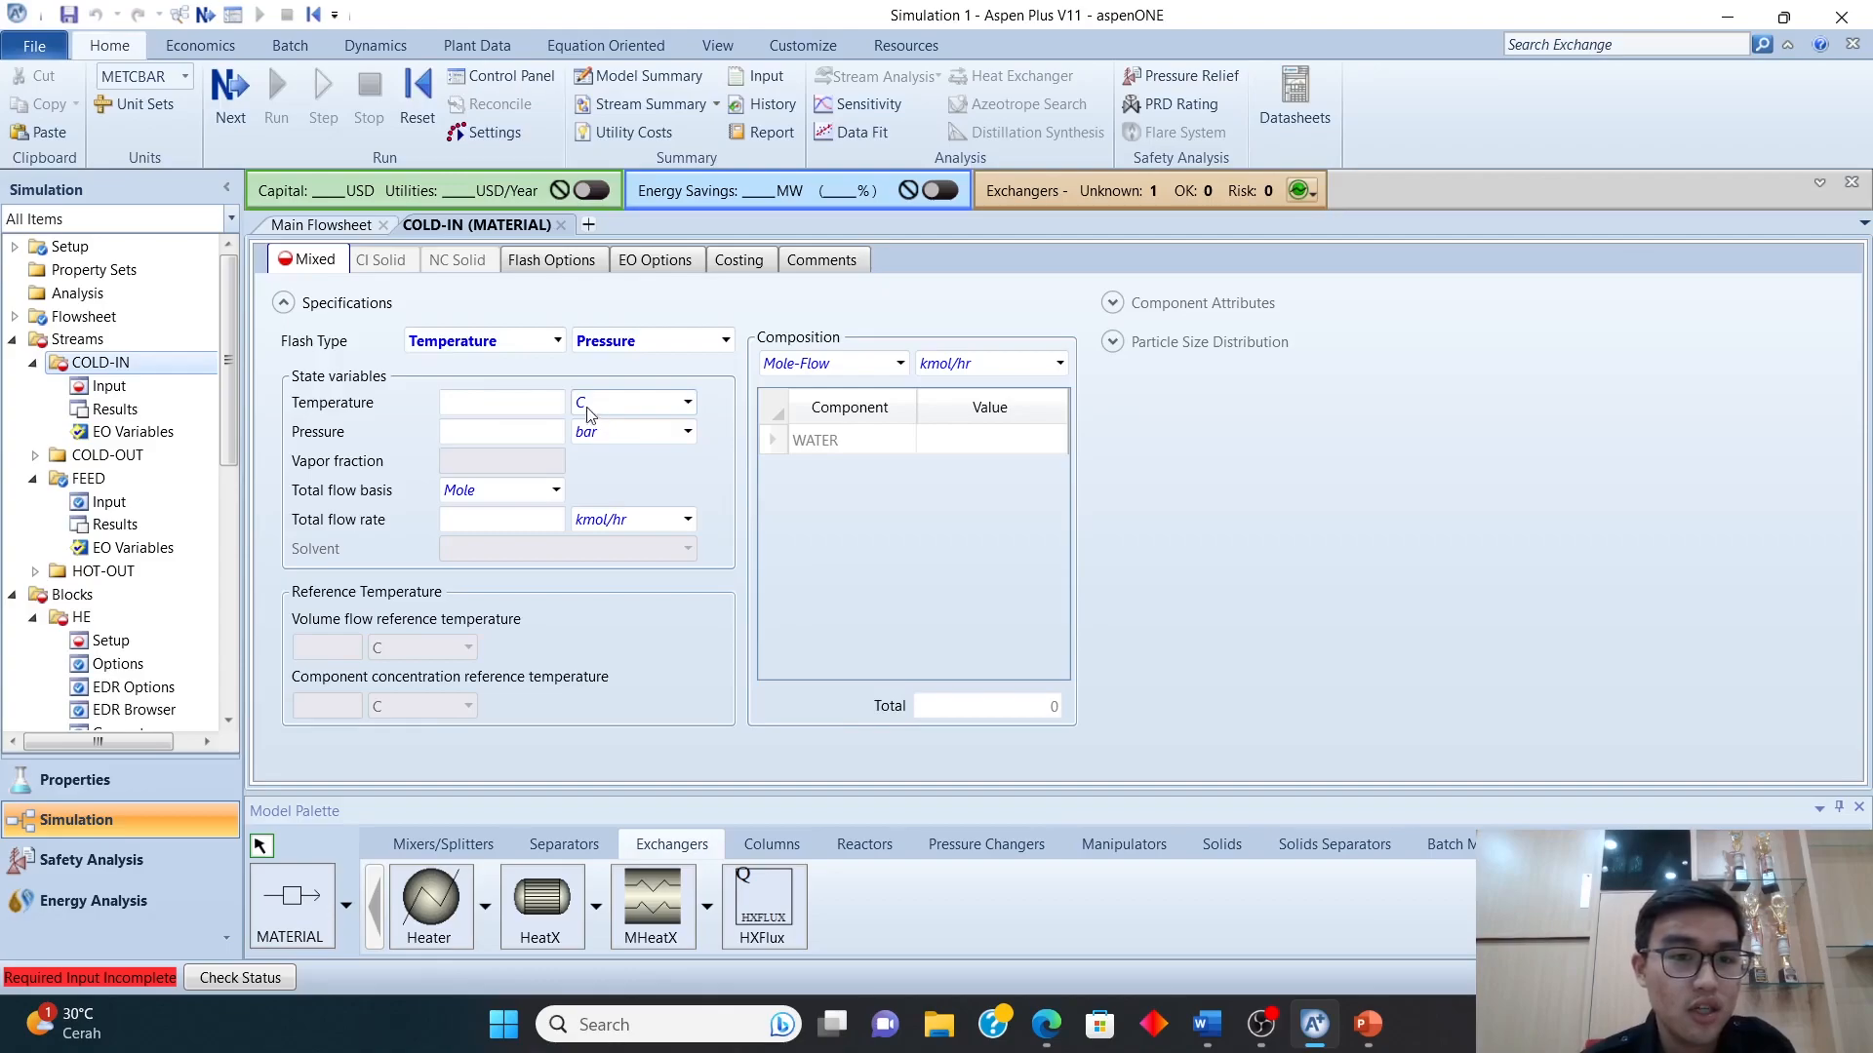
left_click(648, 404)
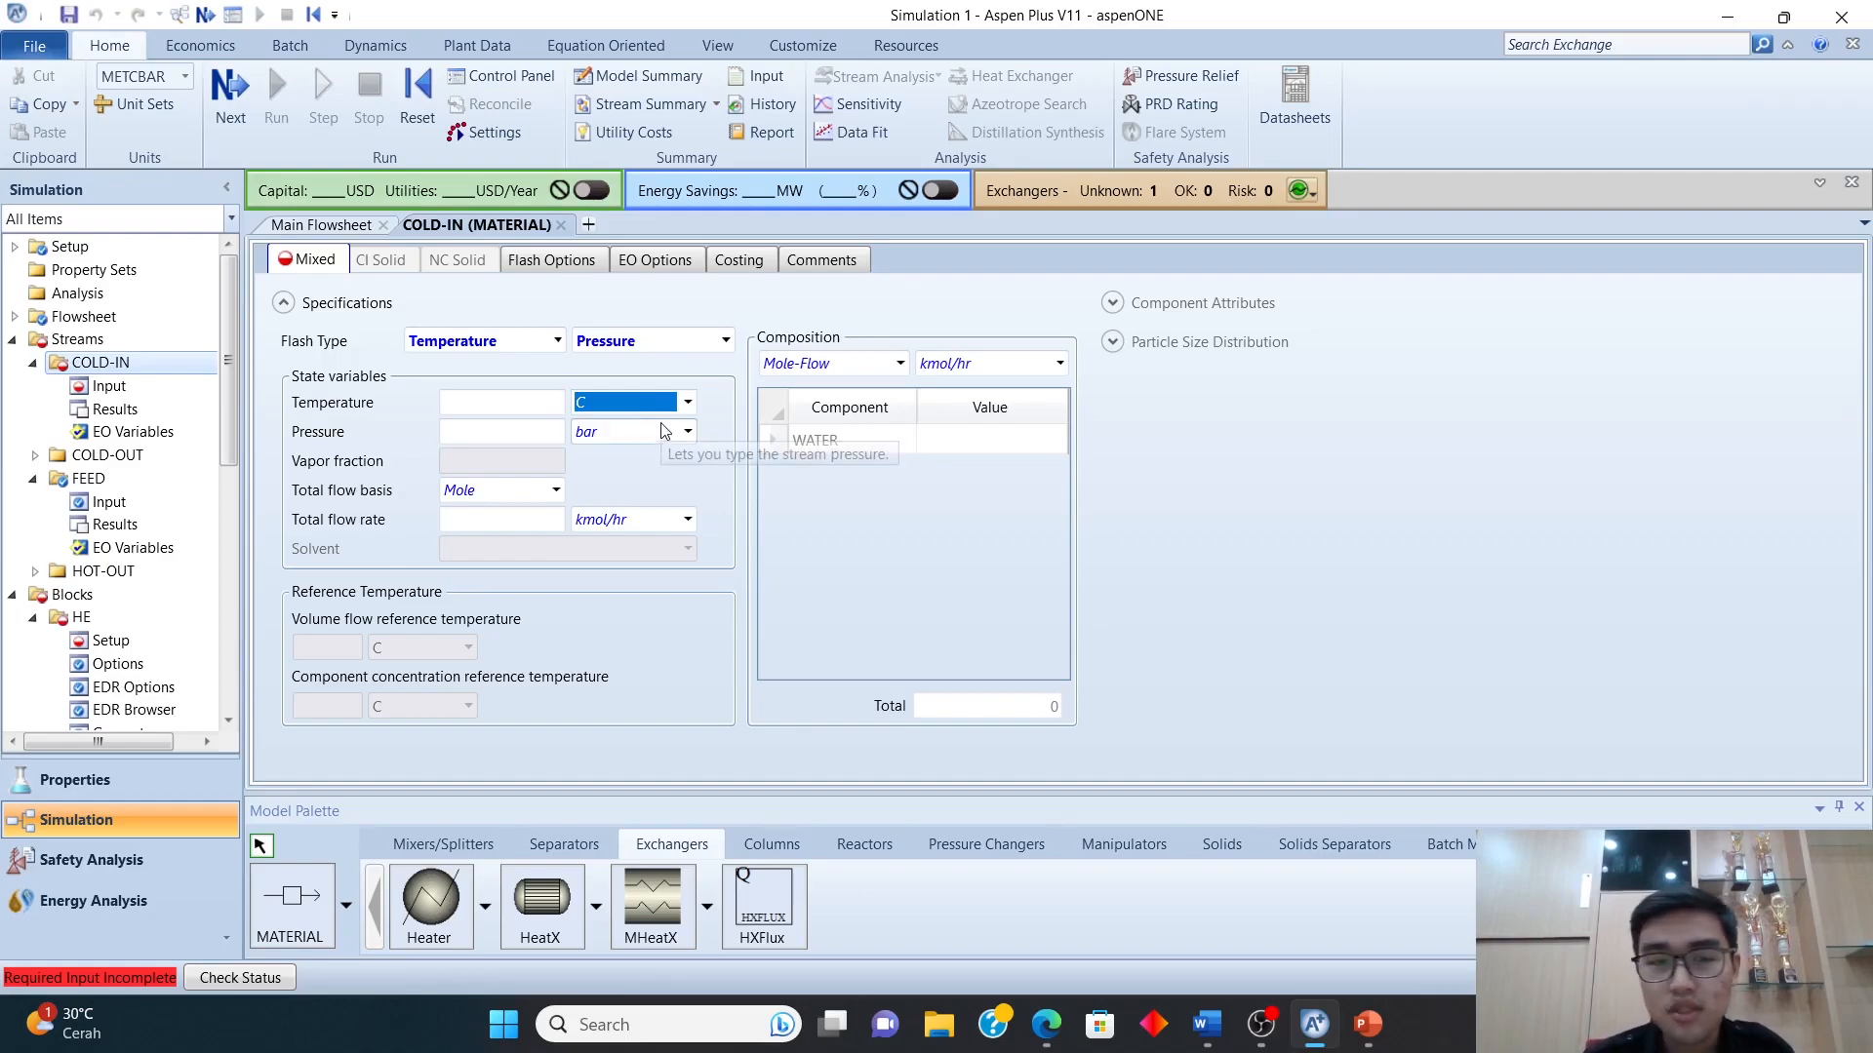
type("F")
left_click(544, 403)
type("86")
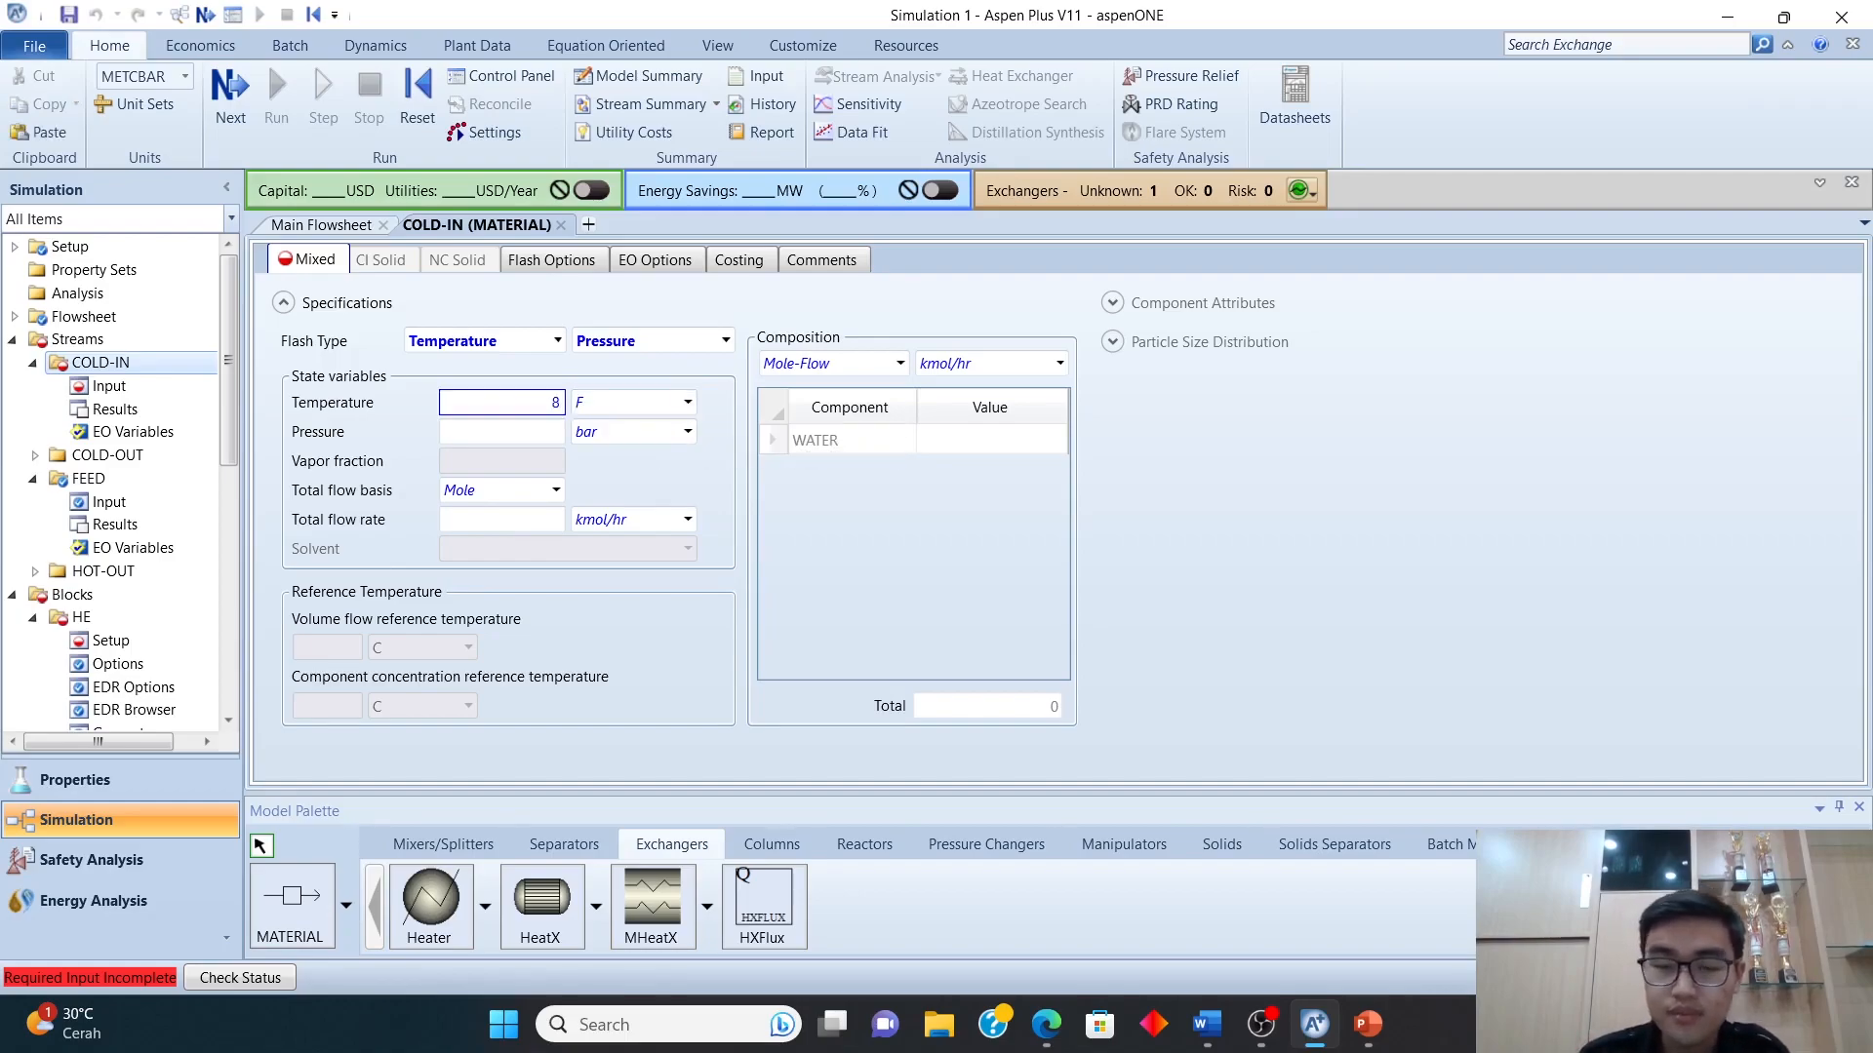
left_click(558, 432)
type("20")
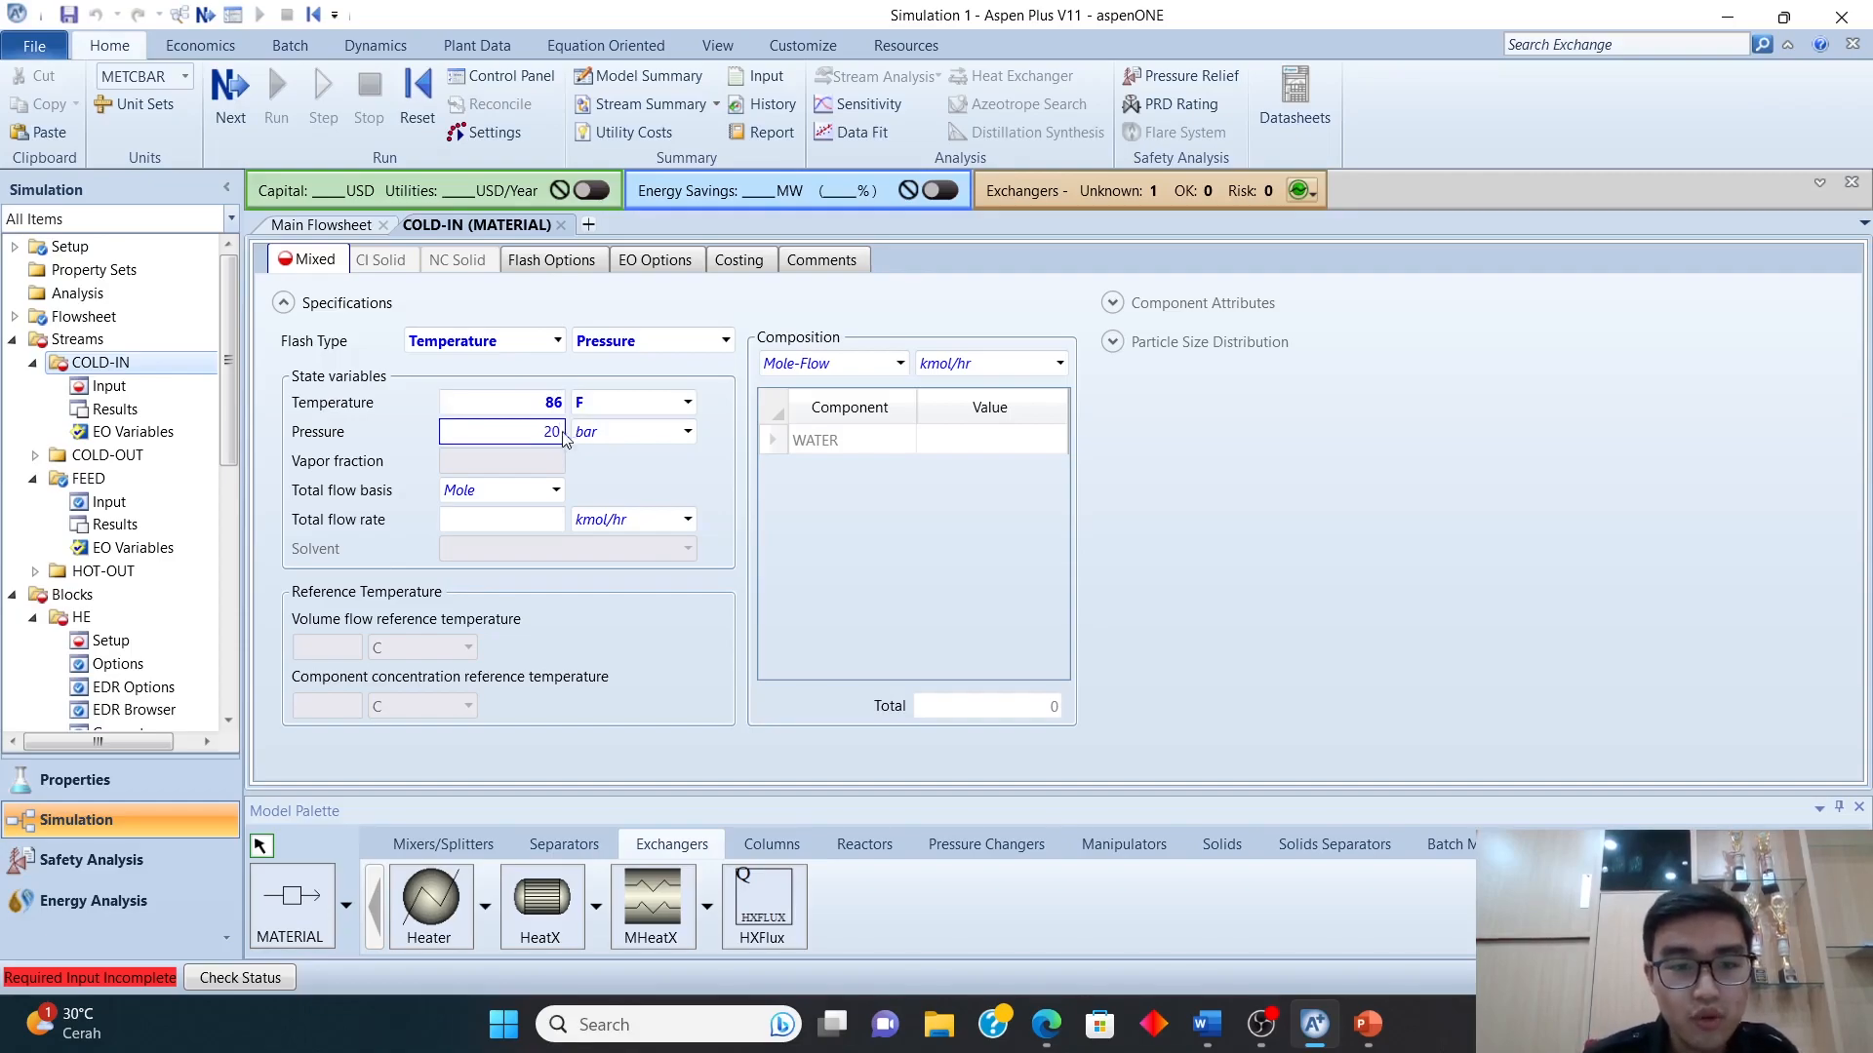
left_click(627, 438)
type("psia")
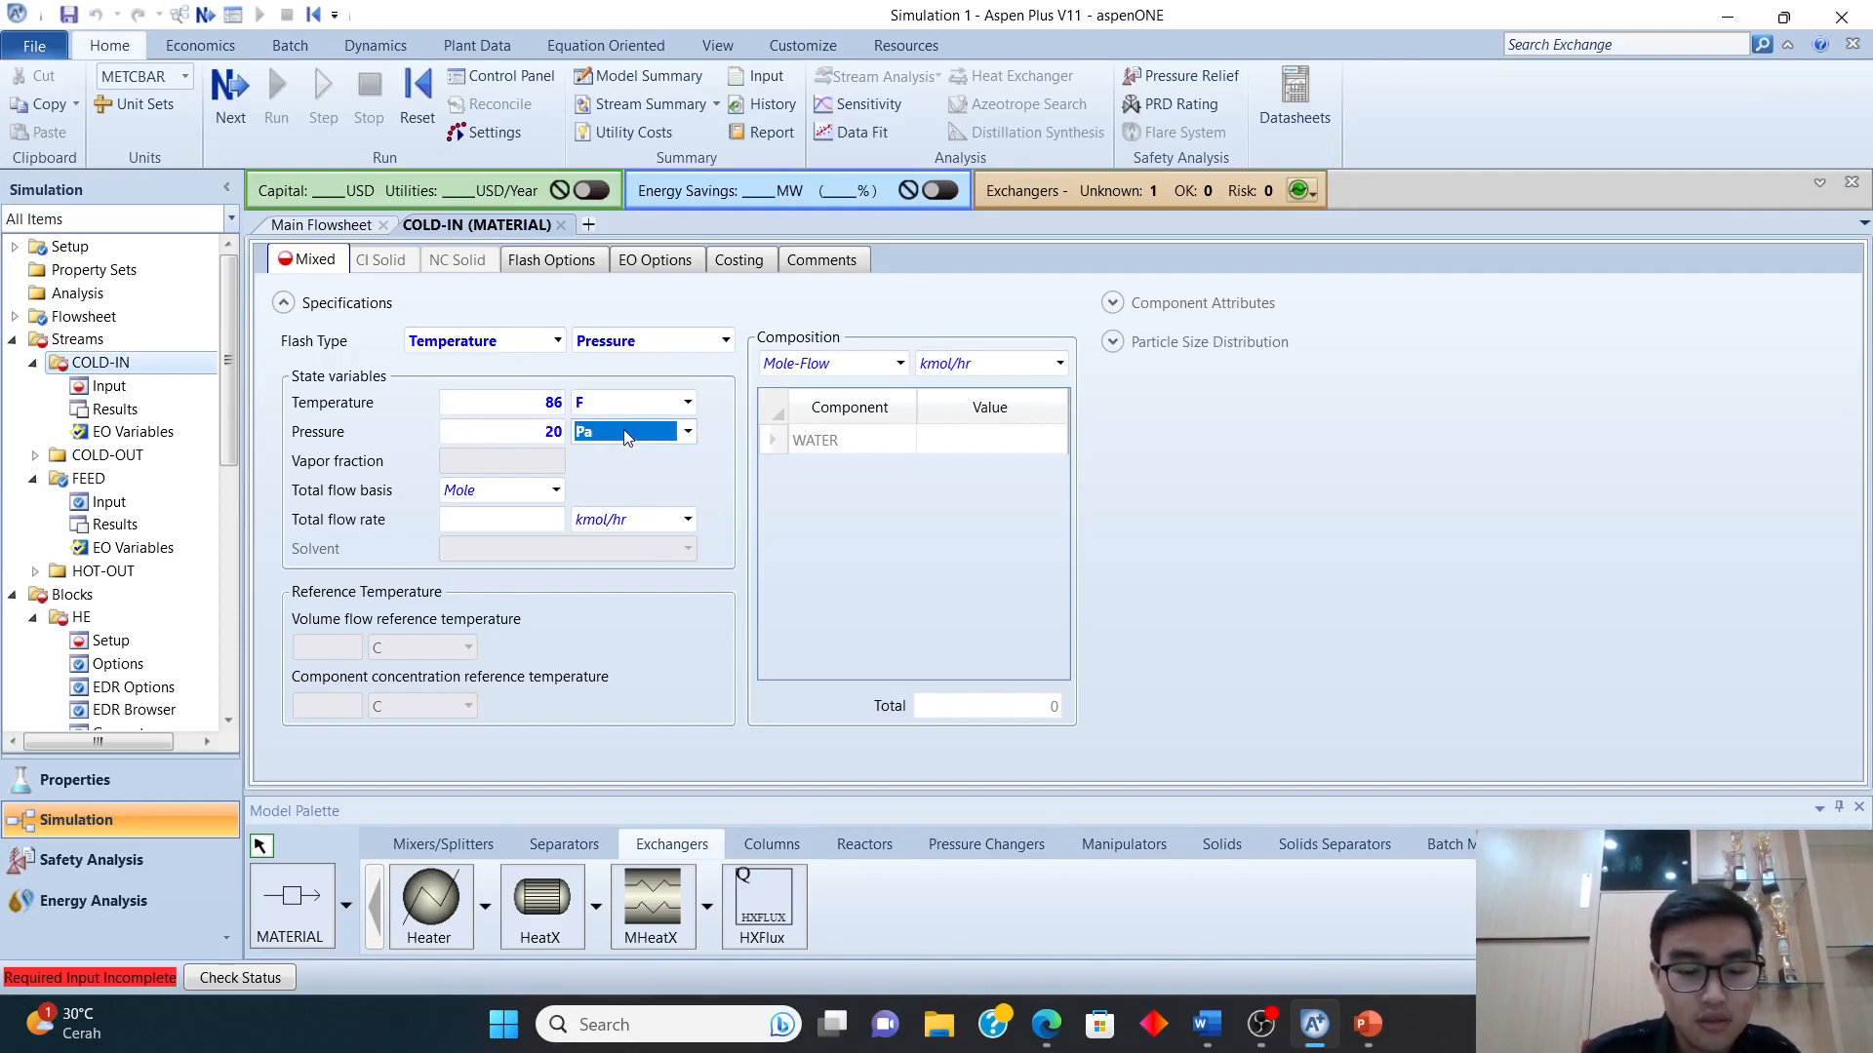
- Specify the COLD-IN composition as Mass-Flow in lb/hr with 270000 for WATER, and close the stream form
left_click(901, 365)
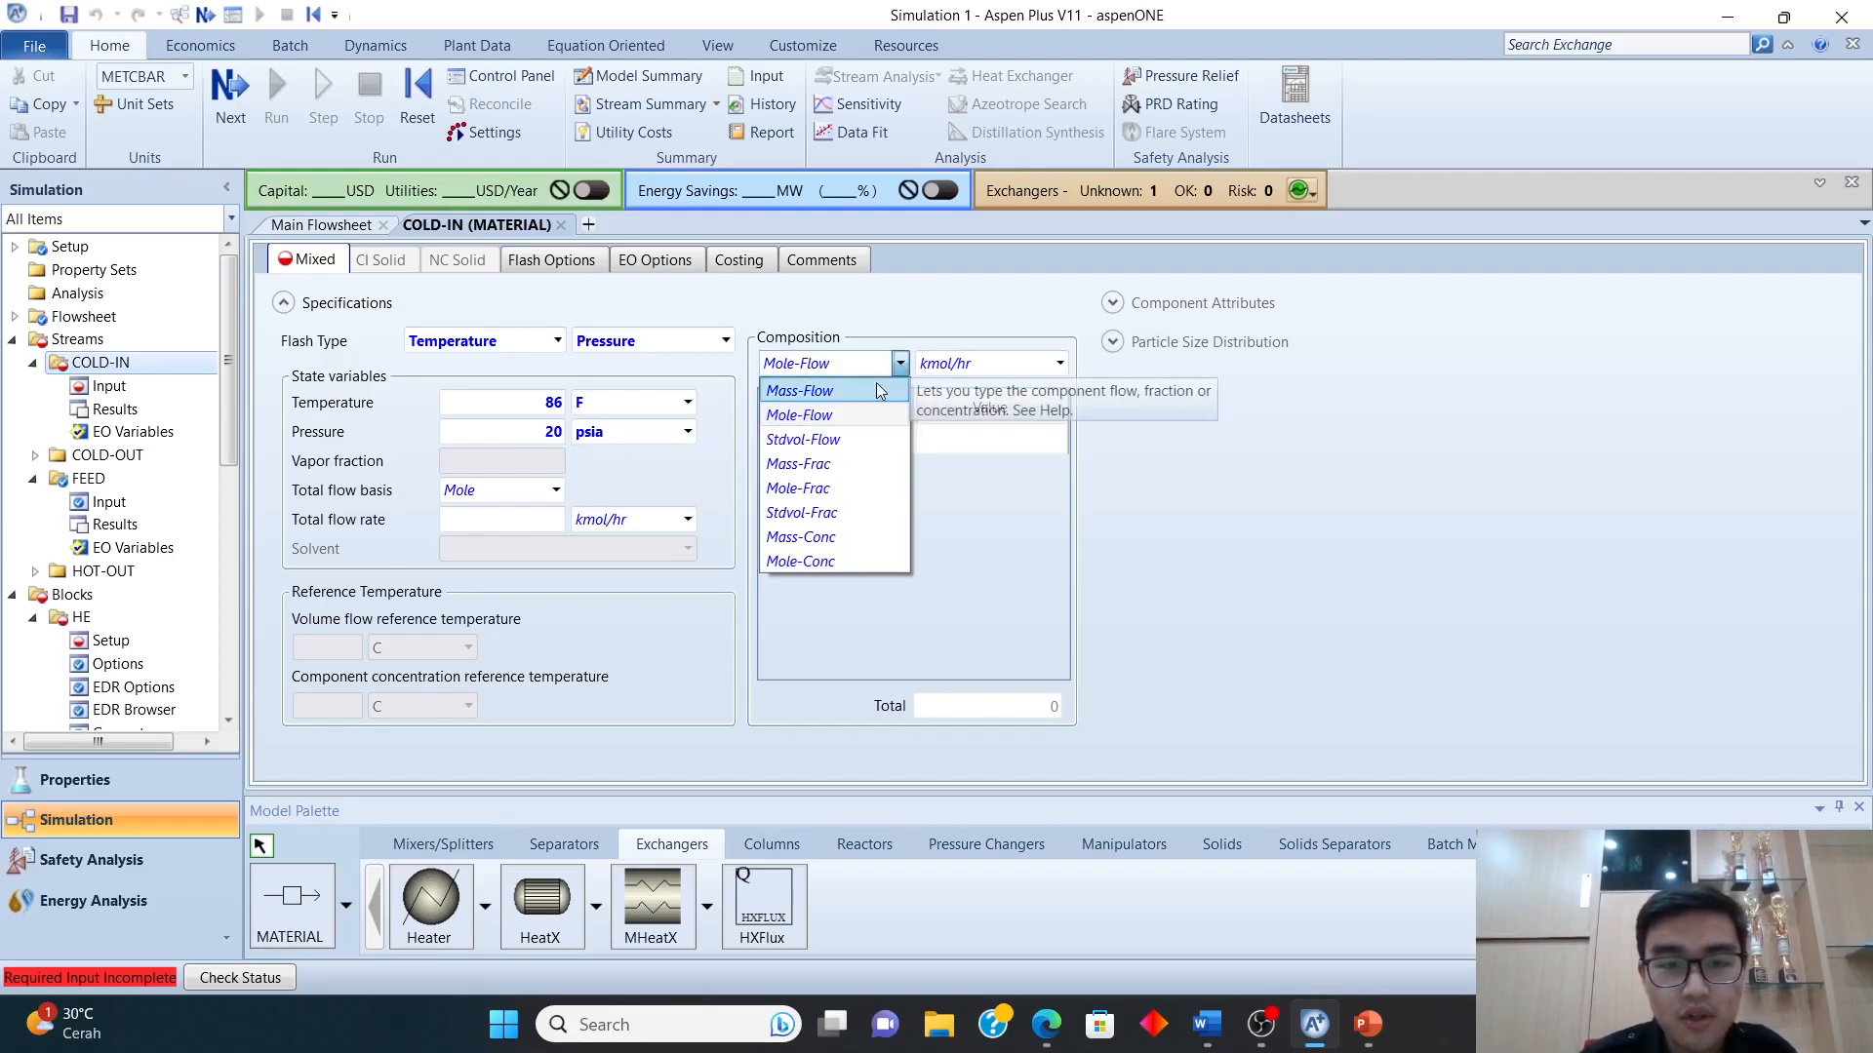
left_click(881, 394)
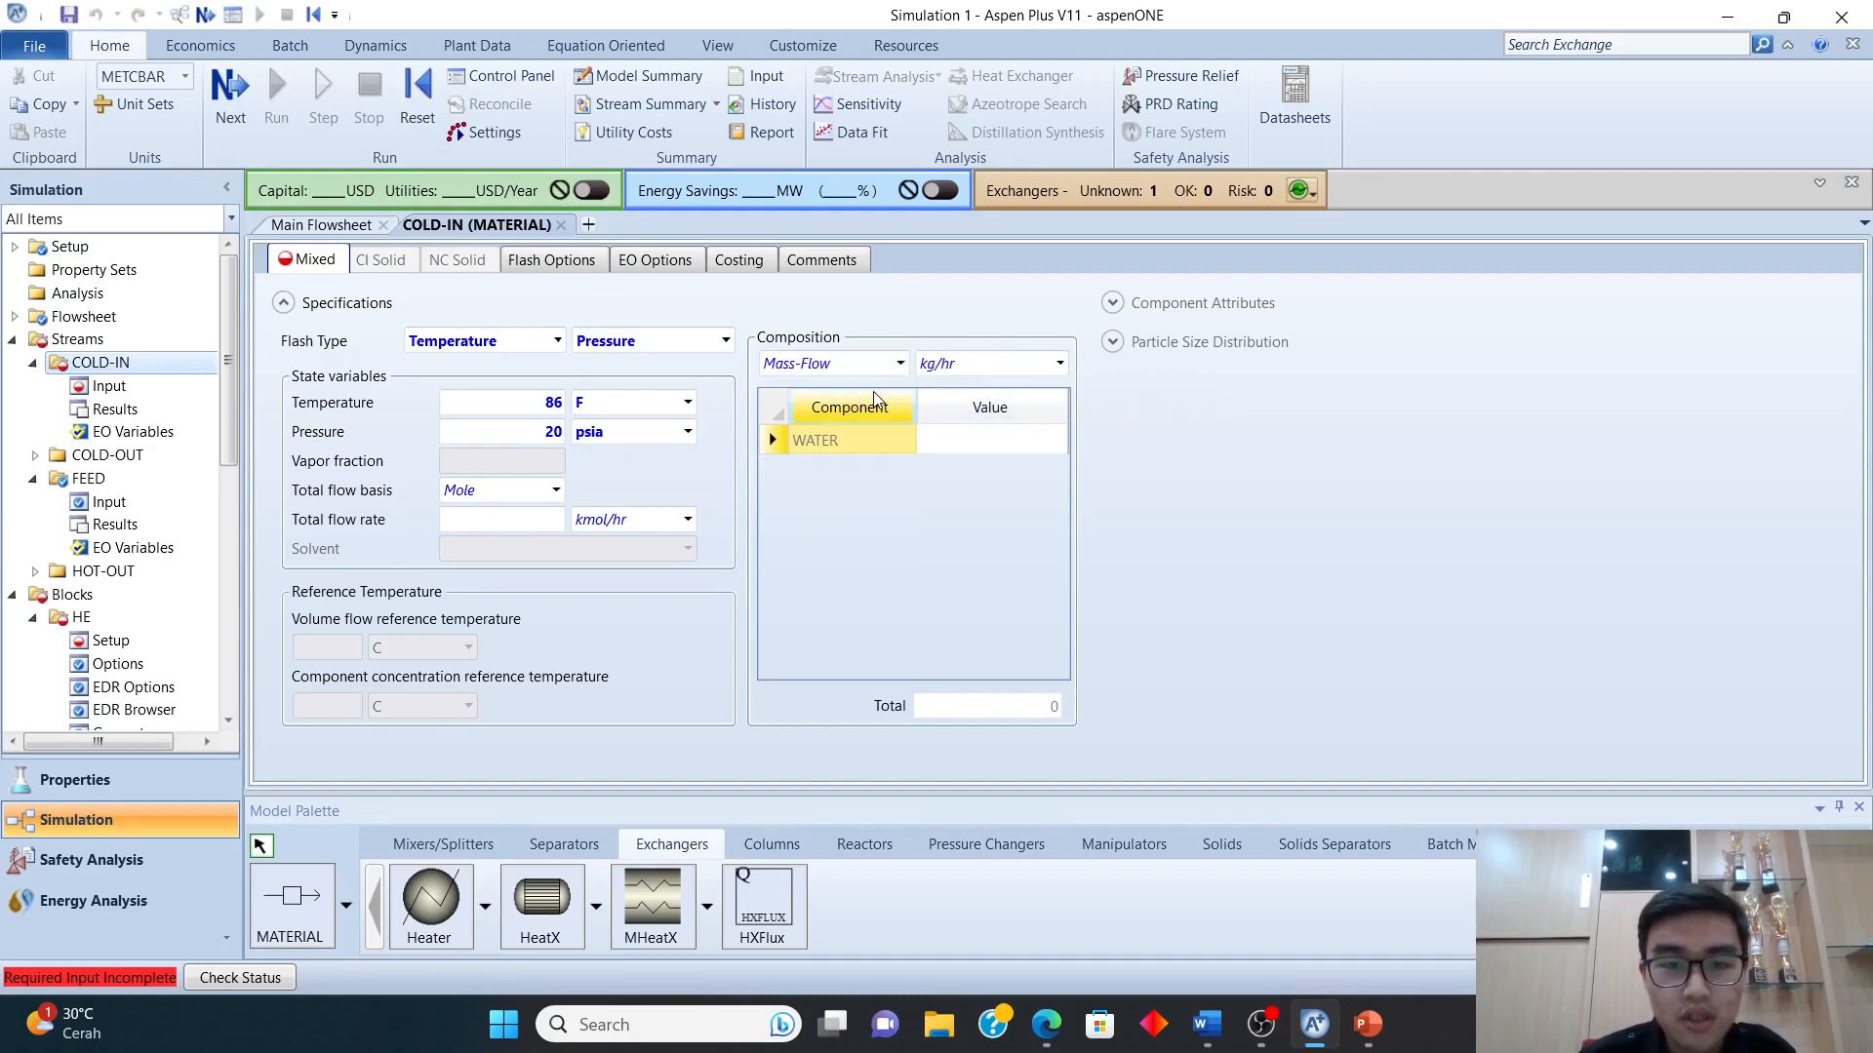
left_click(1036, 365)
left_click(1058, 364)
left_click(991, 658)
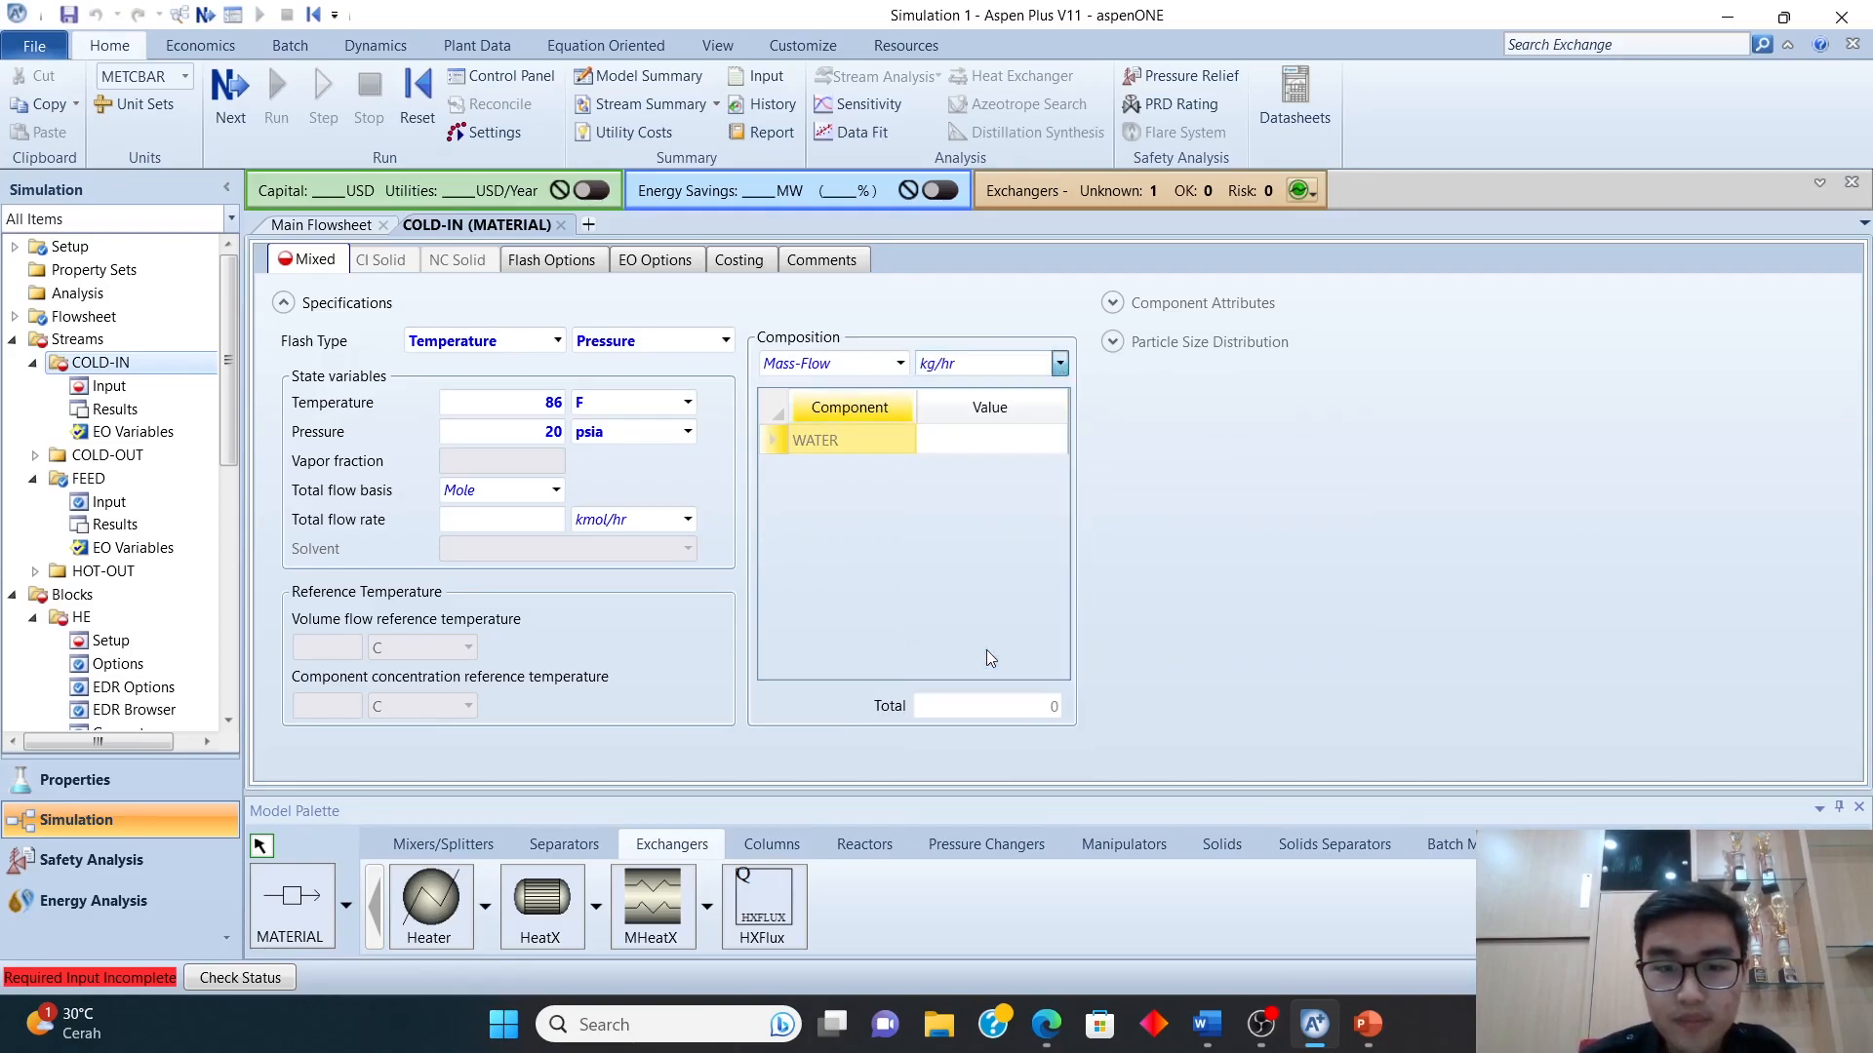
left_click(987, 444)
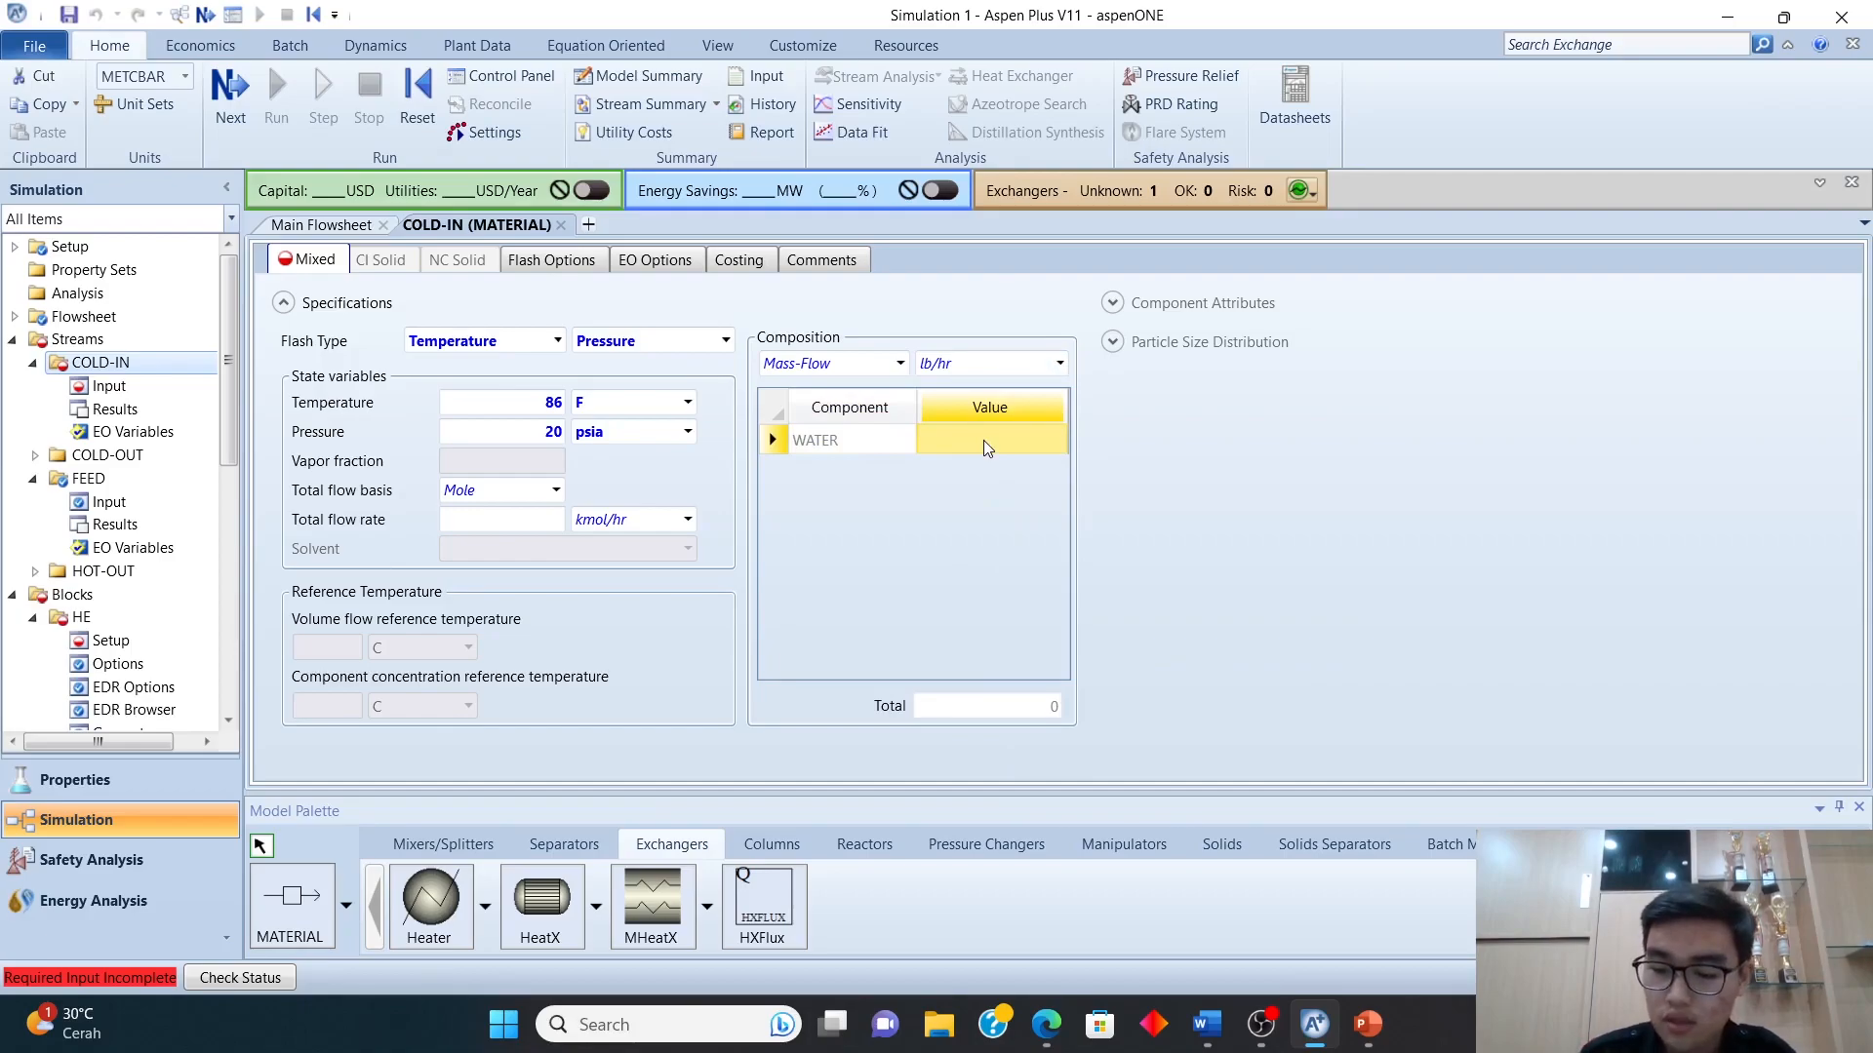
type("270000")
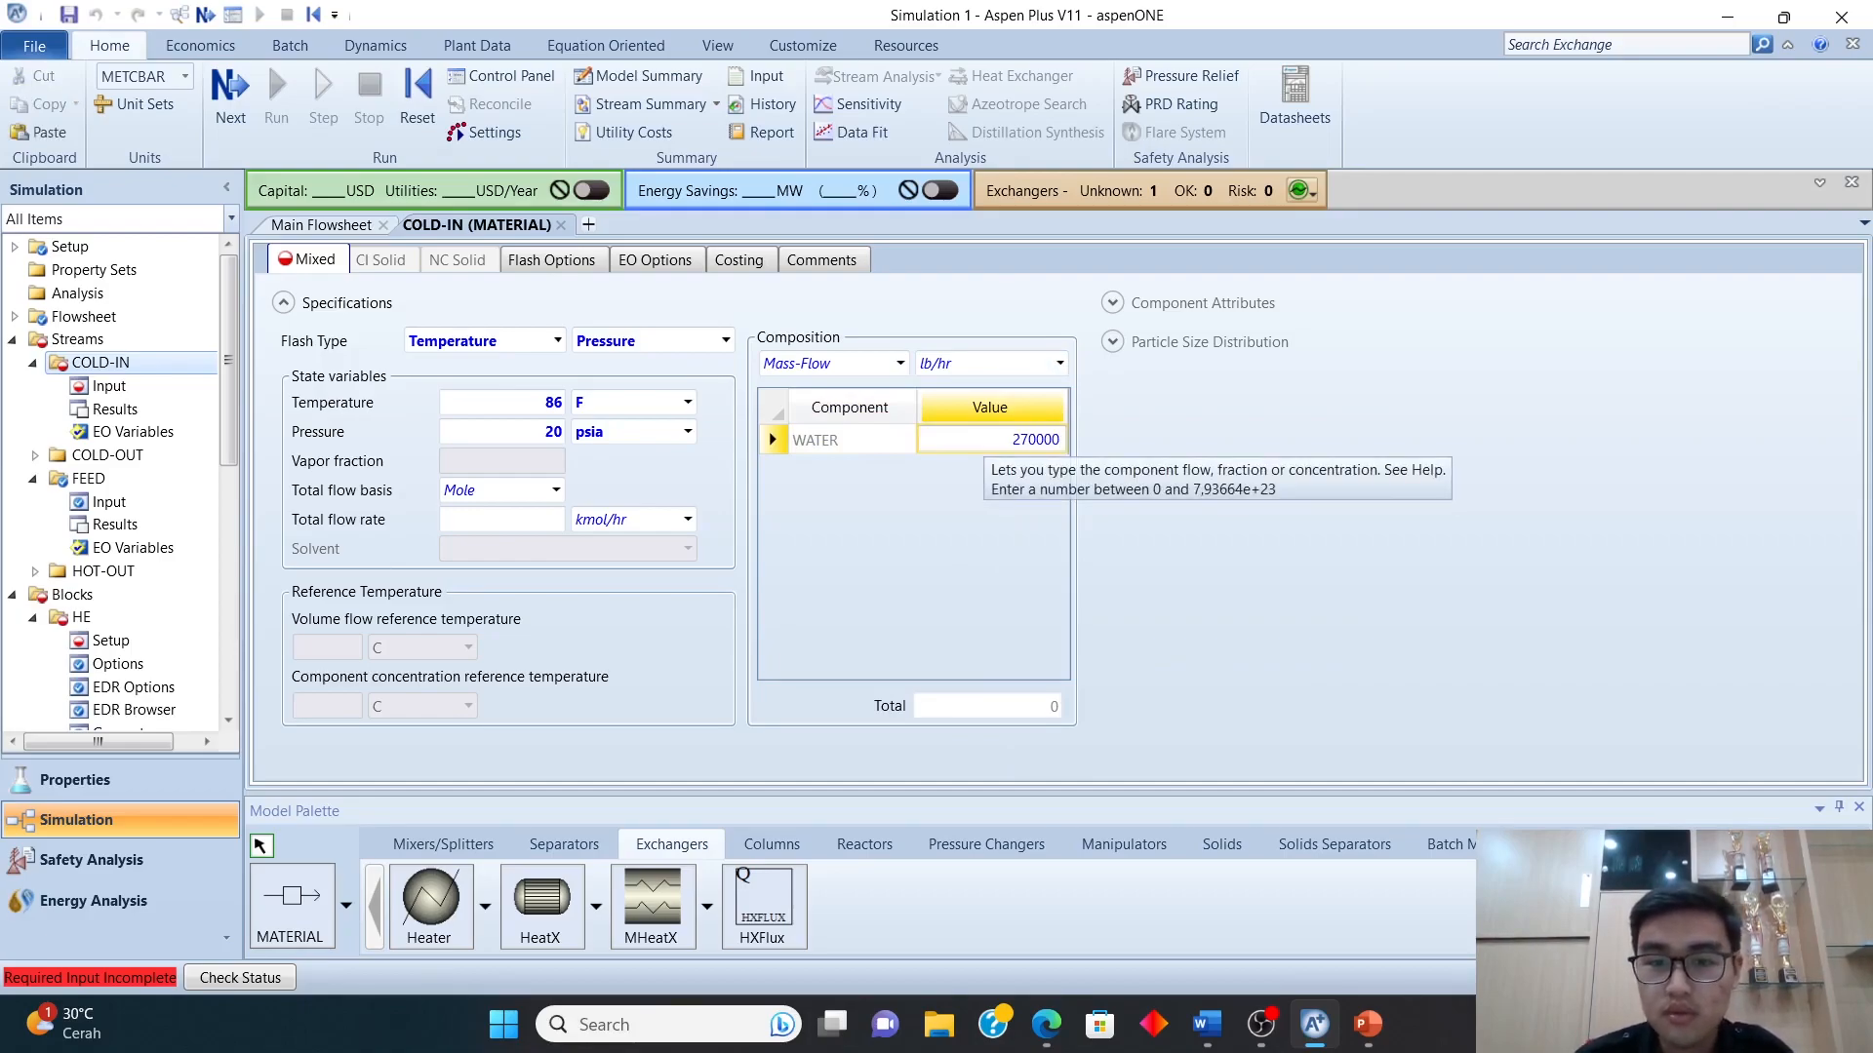
left_click(560, 225)
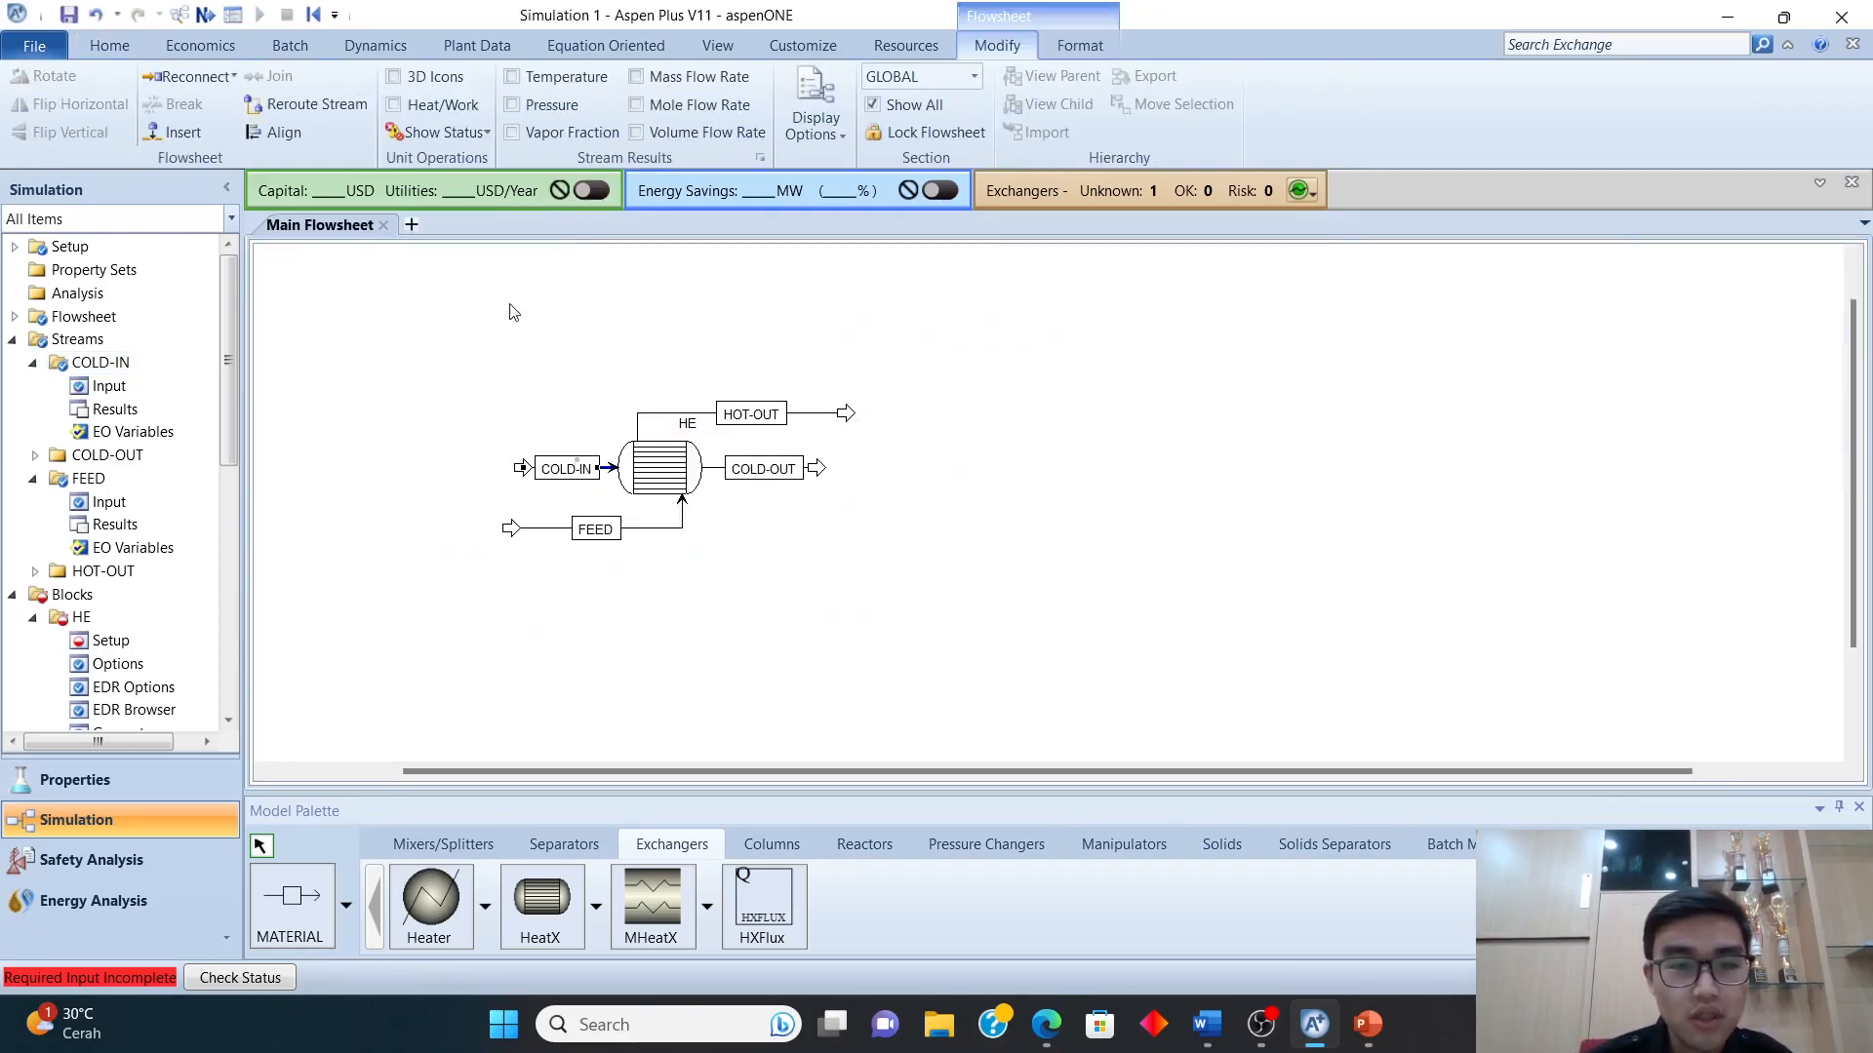
- Change the unit of the HE exchanger's minimum temperature approach to F
double_click(686, 485)
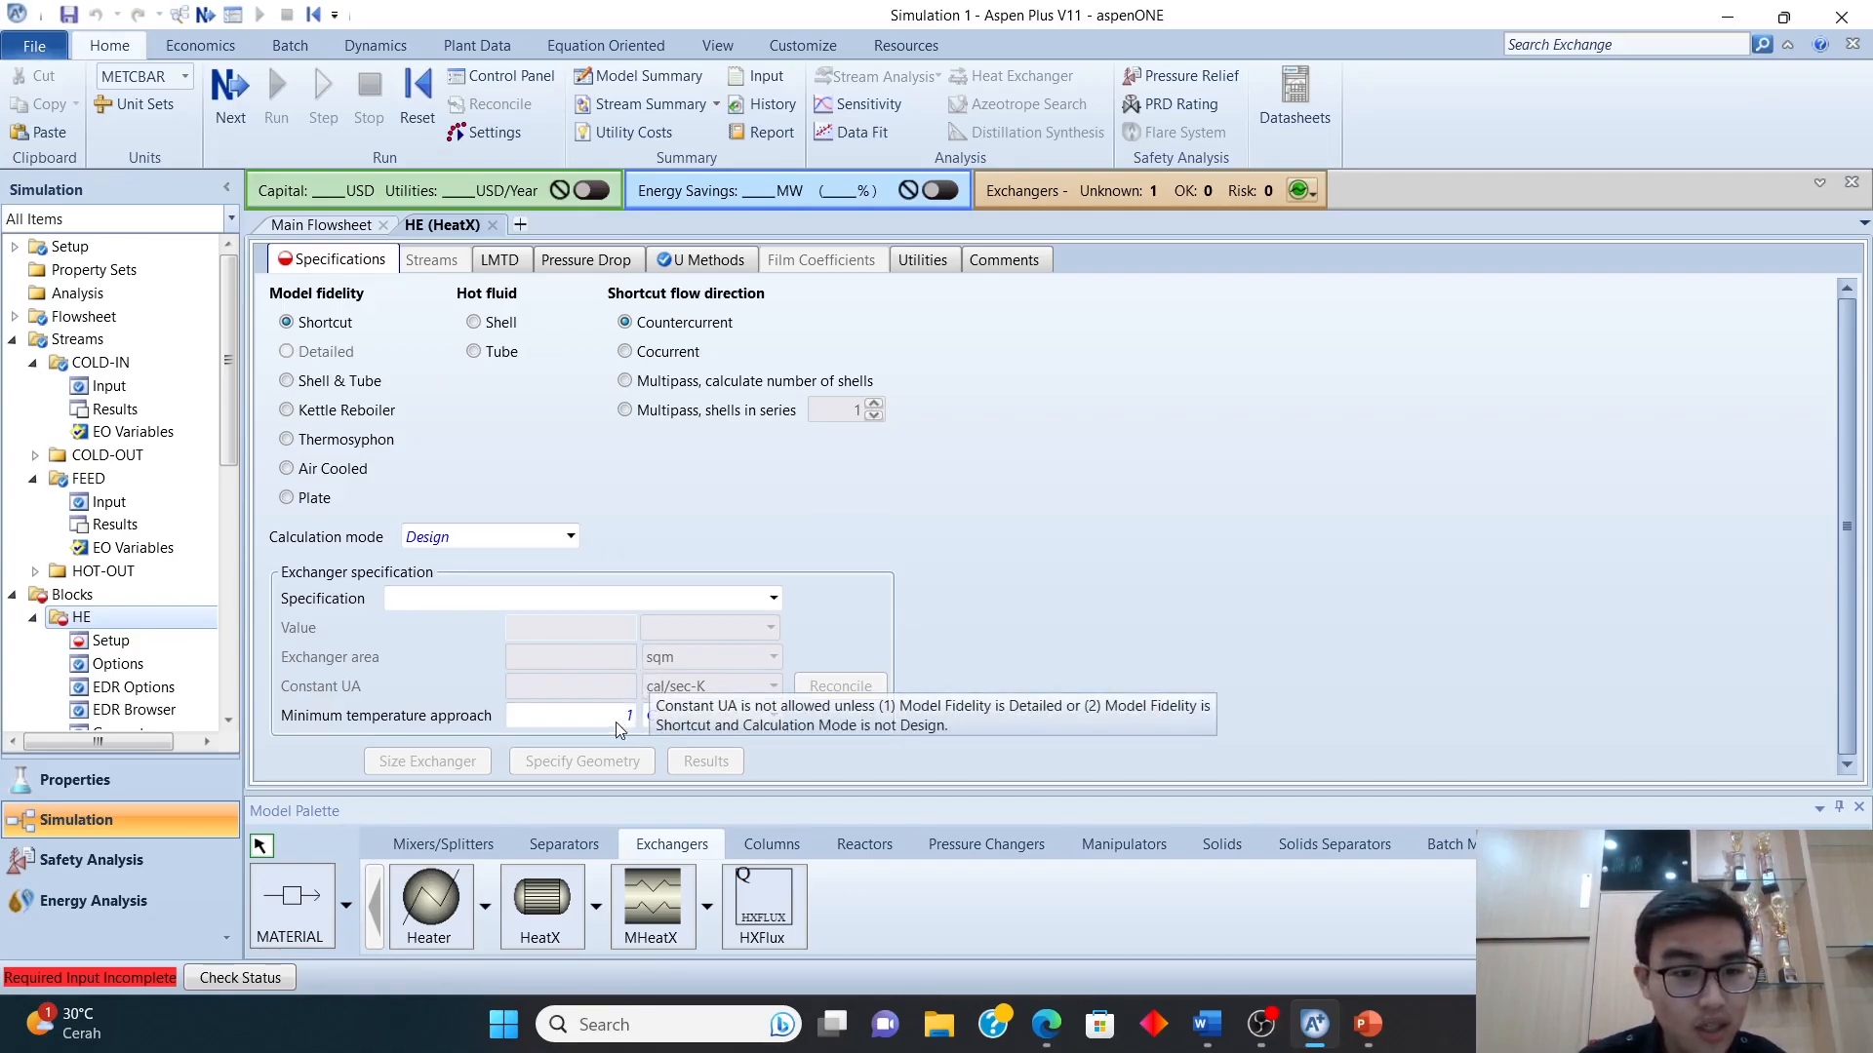
left_click(659, 719)
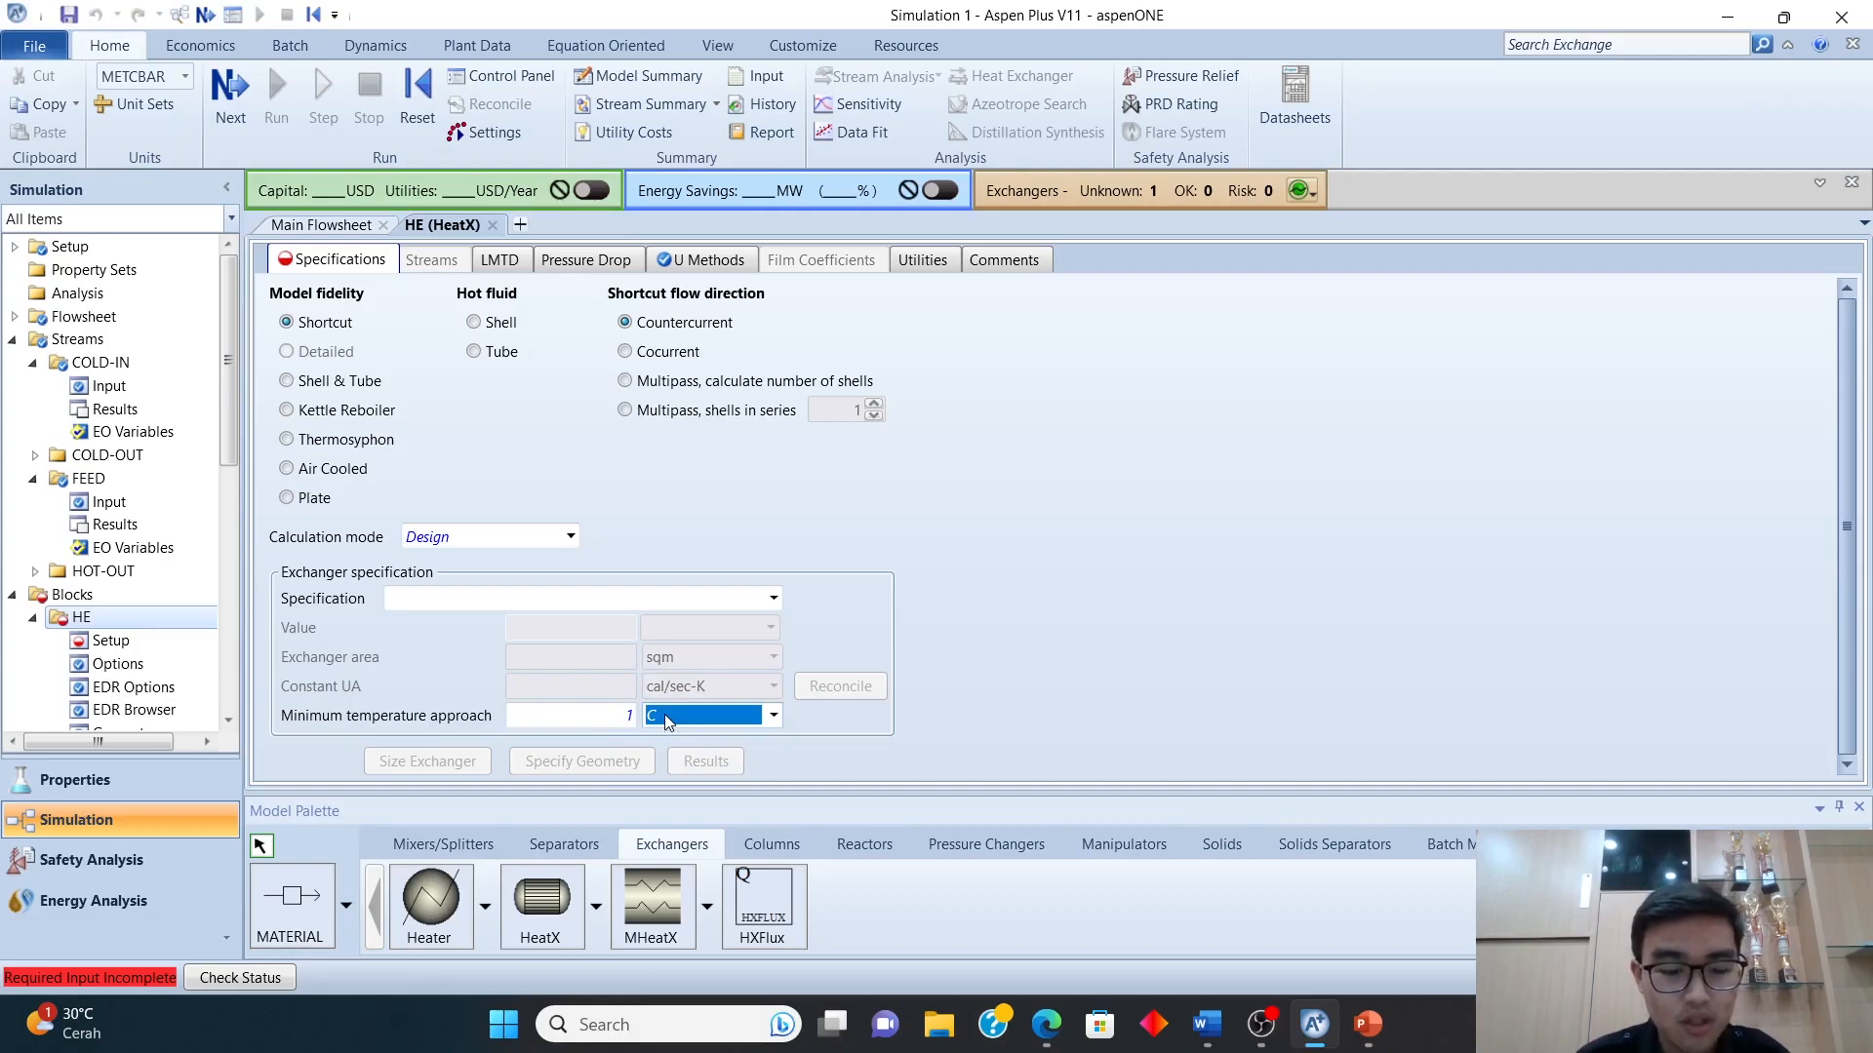
left_click(851, 719)
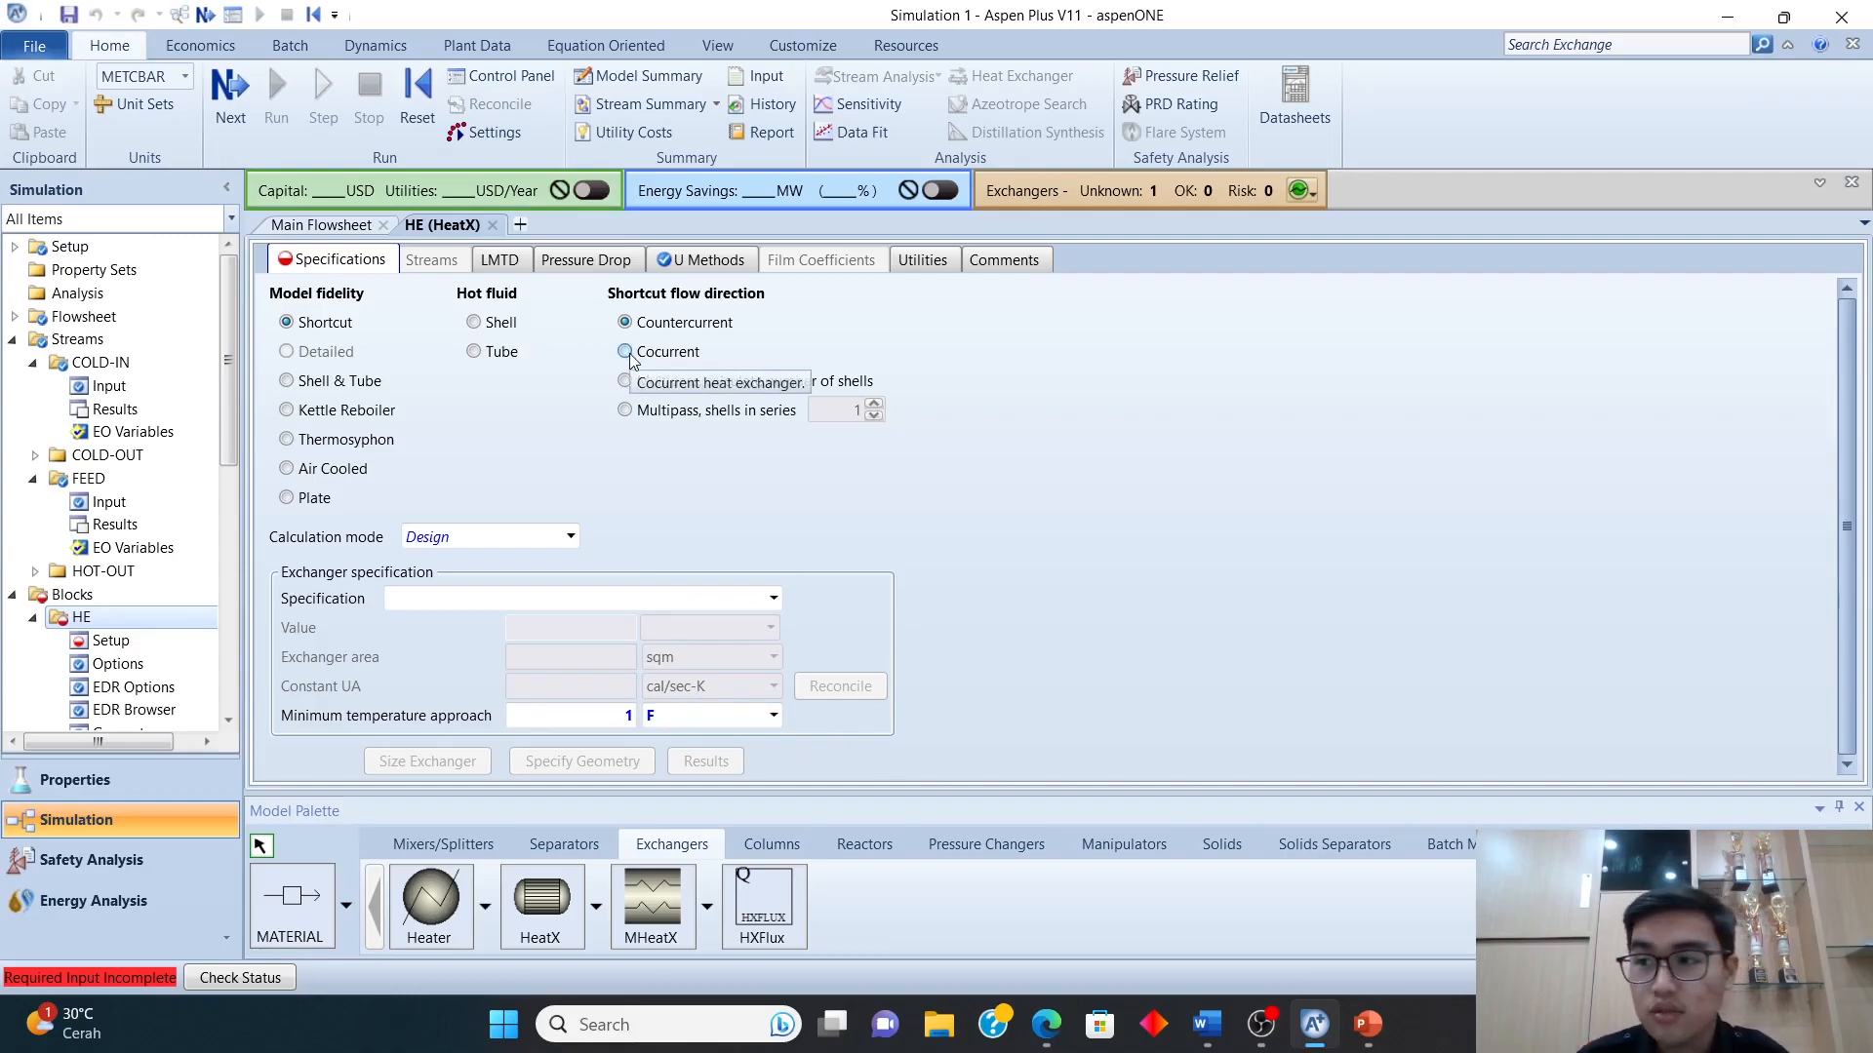
- Specify a hot stream outlet temperature of 115 F for the HE exchanger and close its setup form
left_click(533, 610)
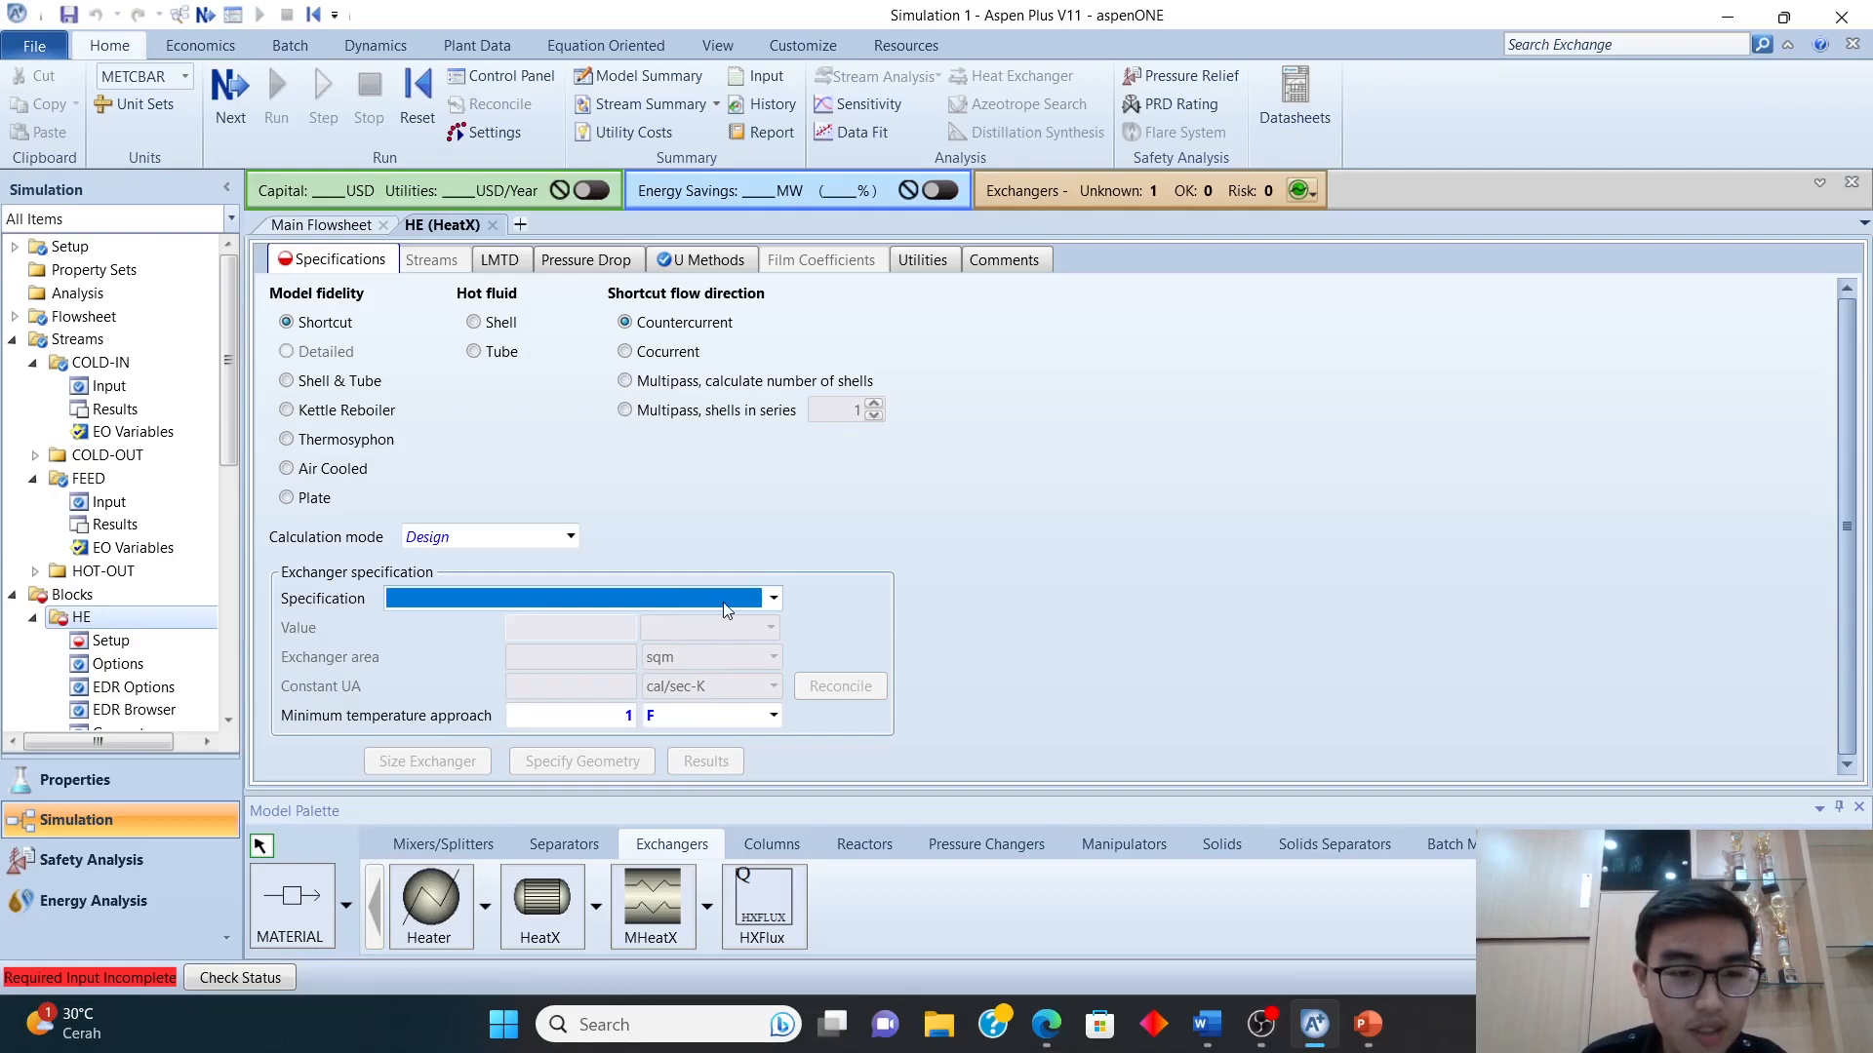
left_click(771, 600)
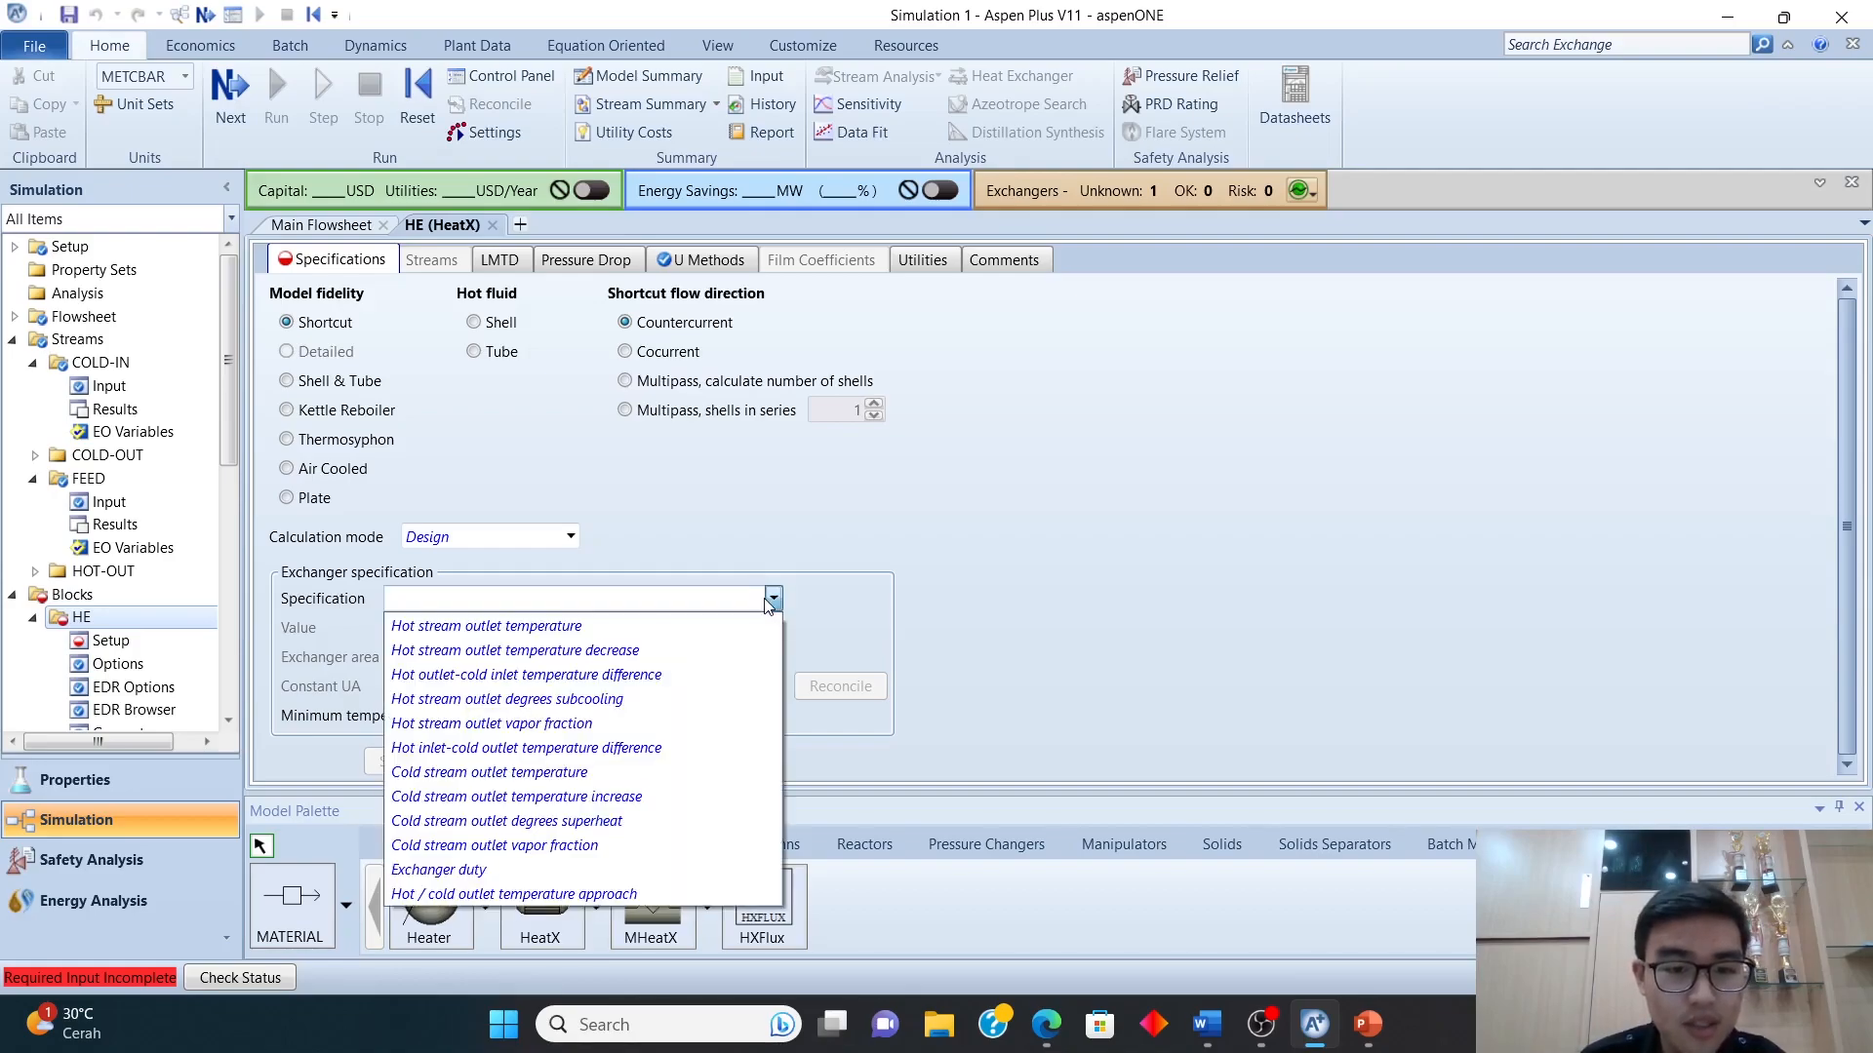
left_click(676, 632)
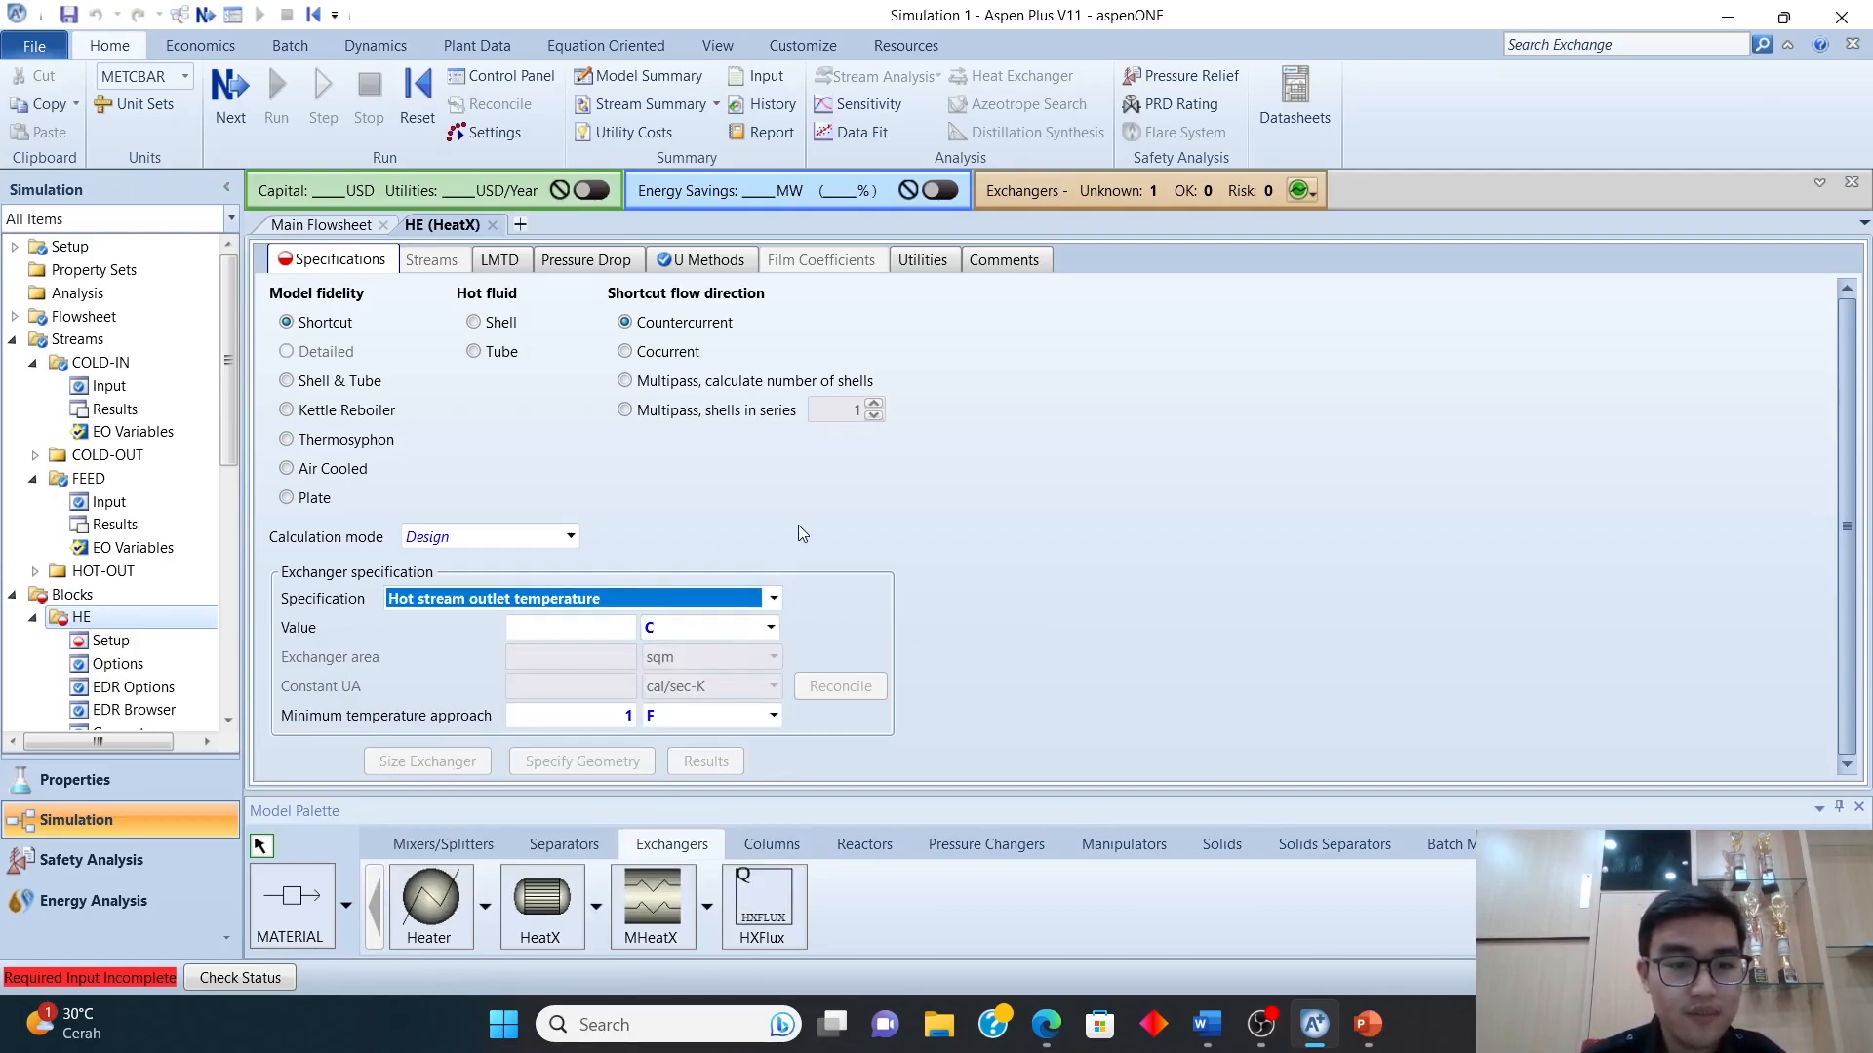
left_click(620, 627)
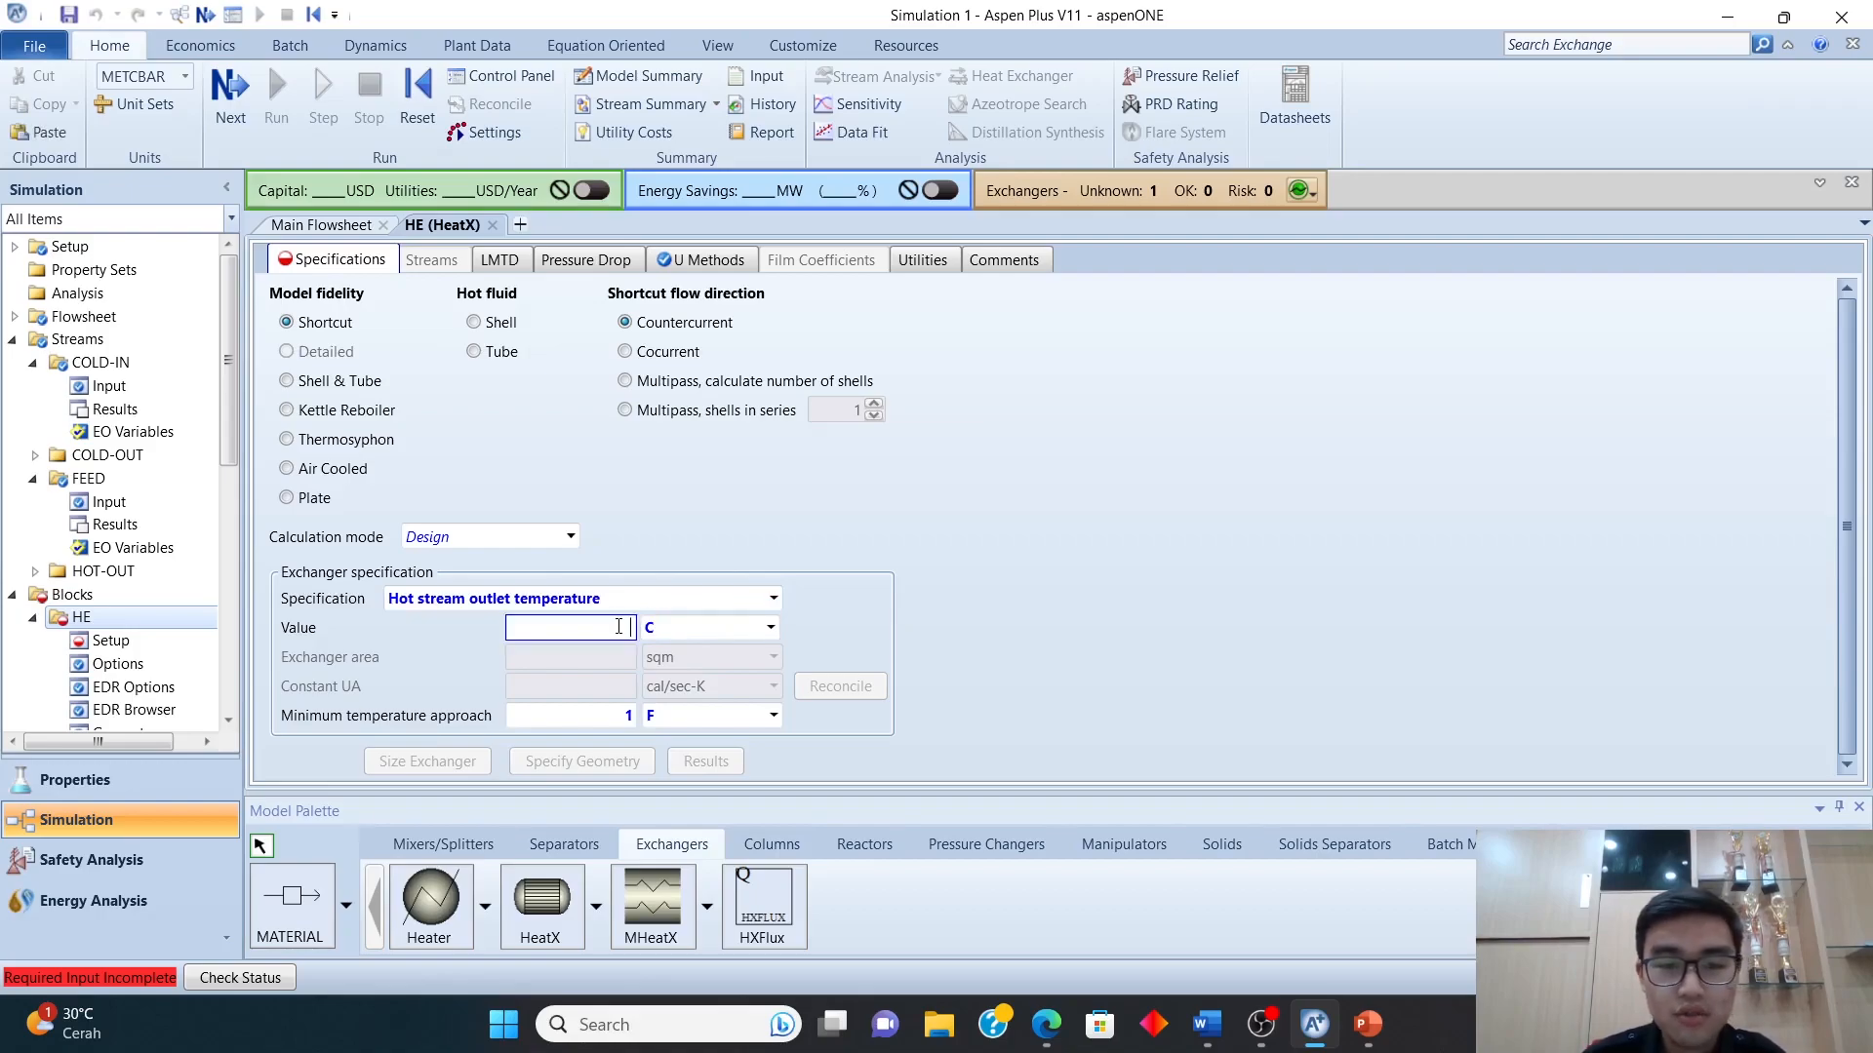
type("115")
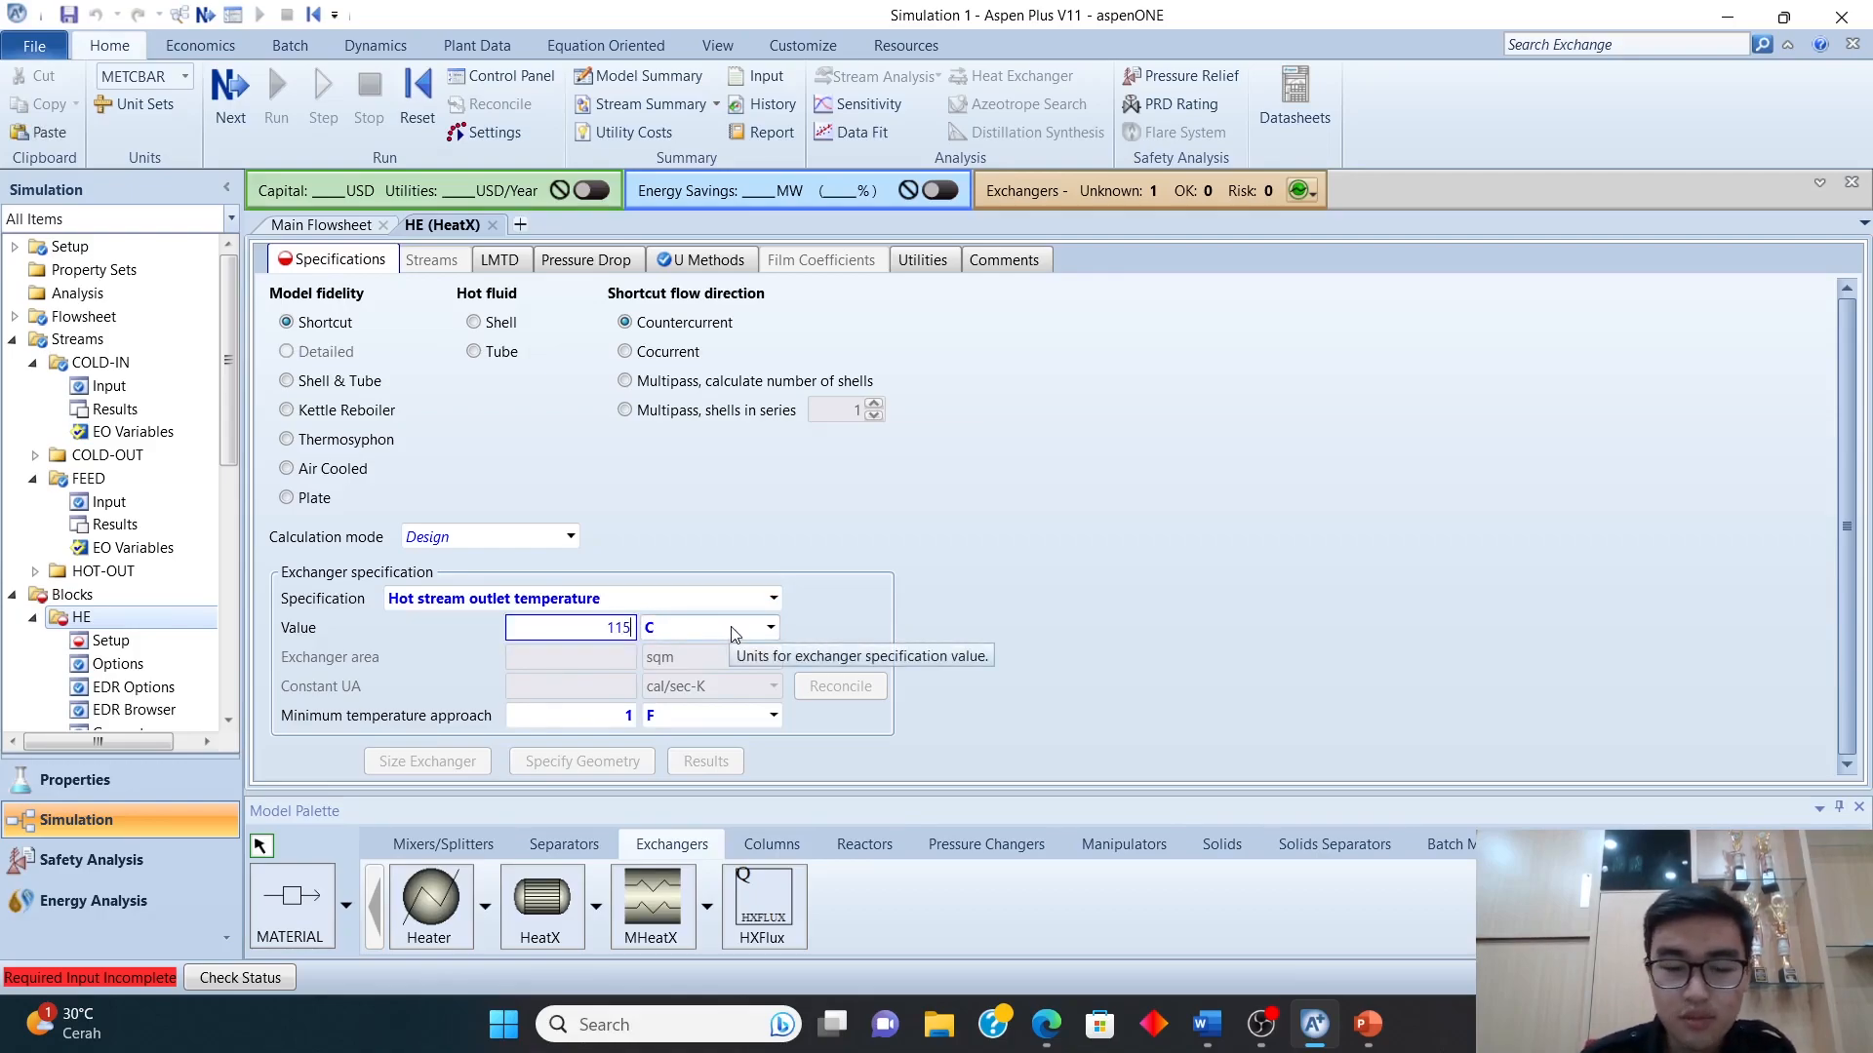
left_click(734, 629)
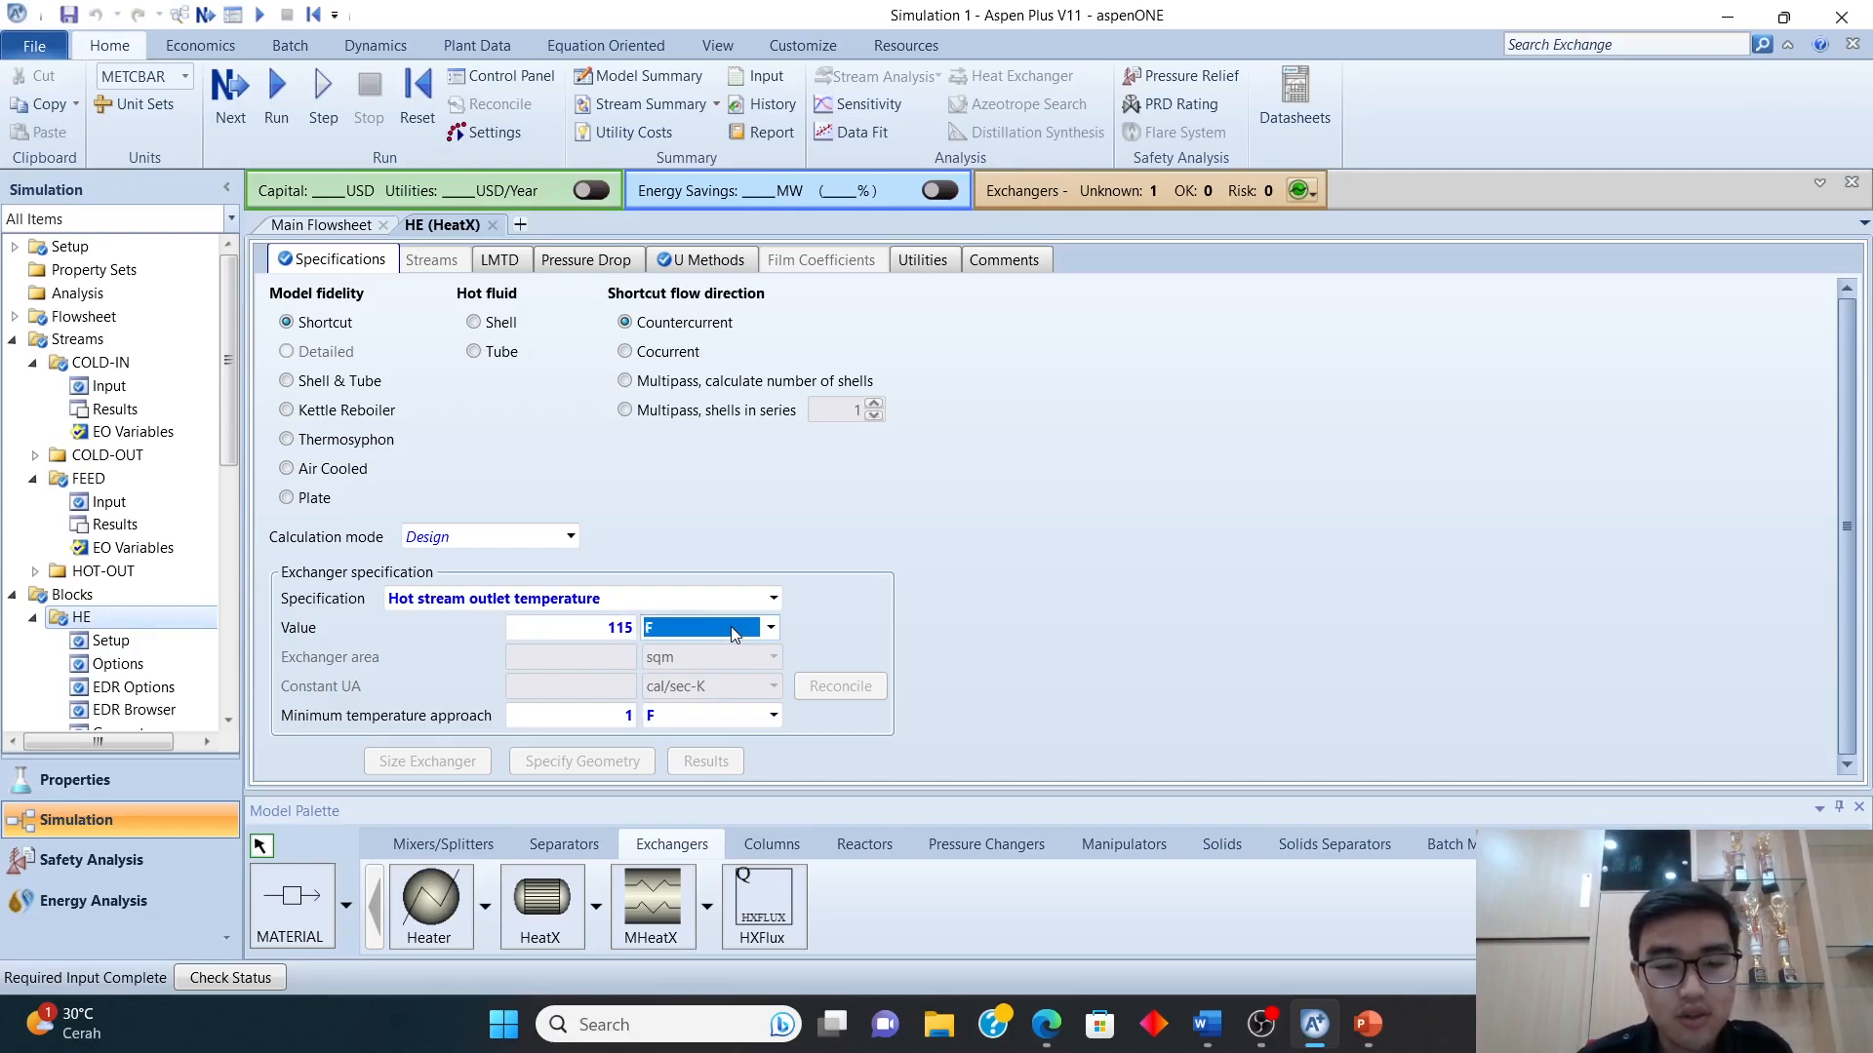
left_click(862, 617)
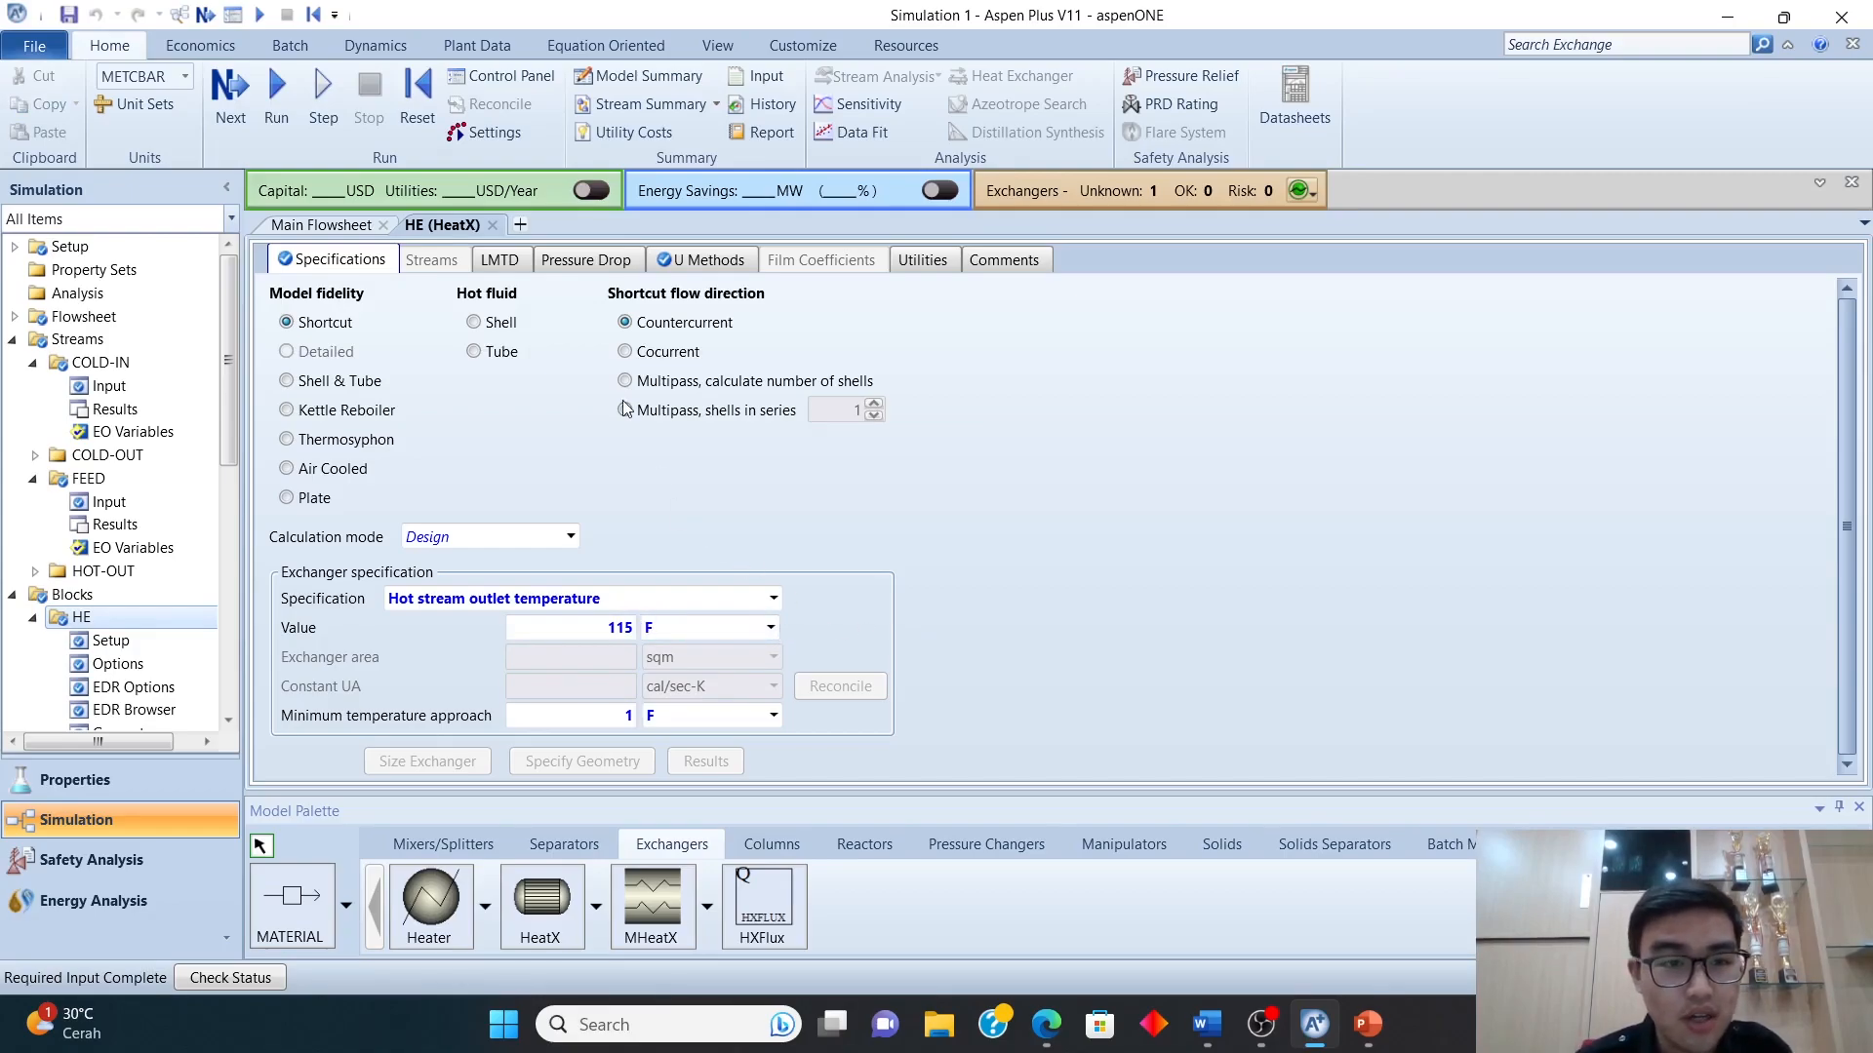
left_click(492, 225)
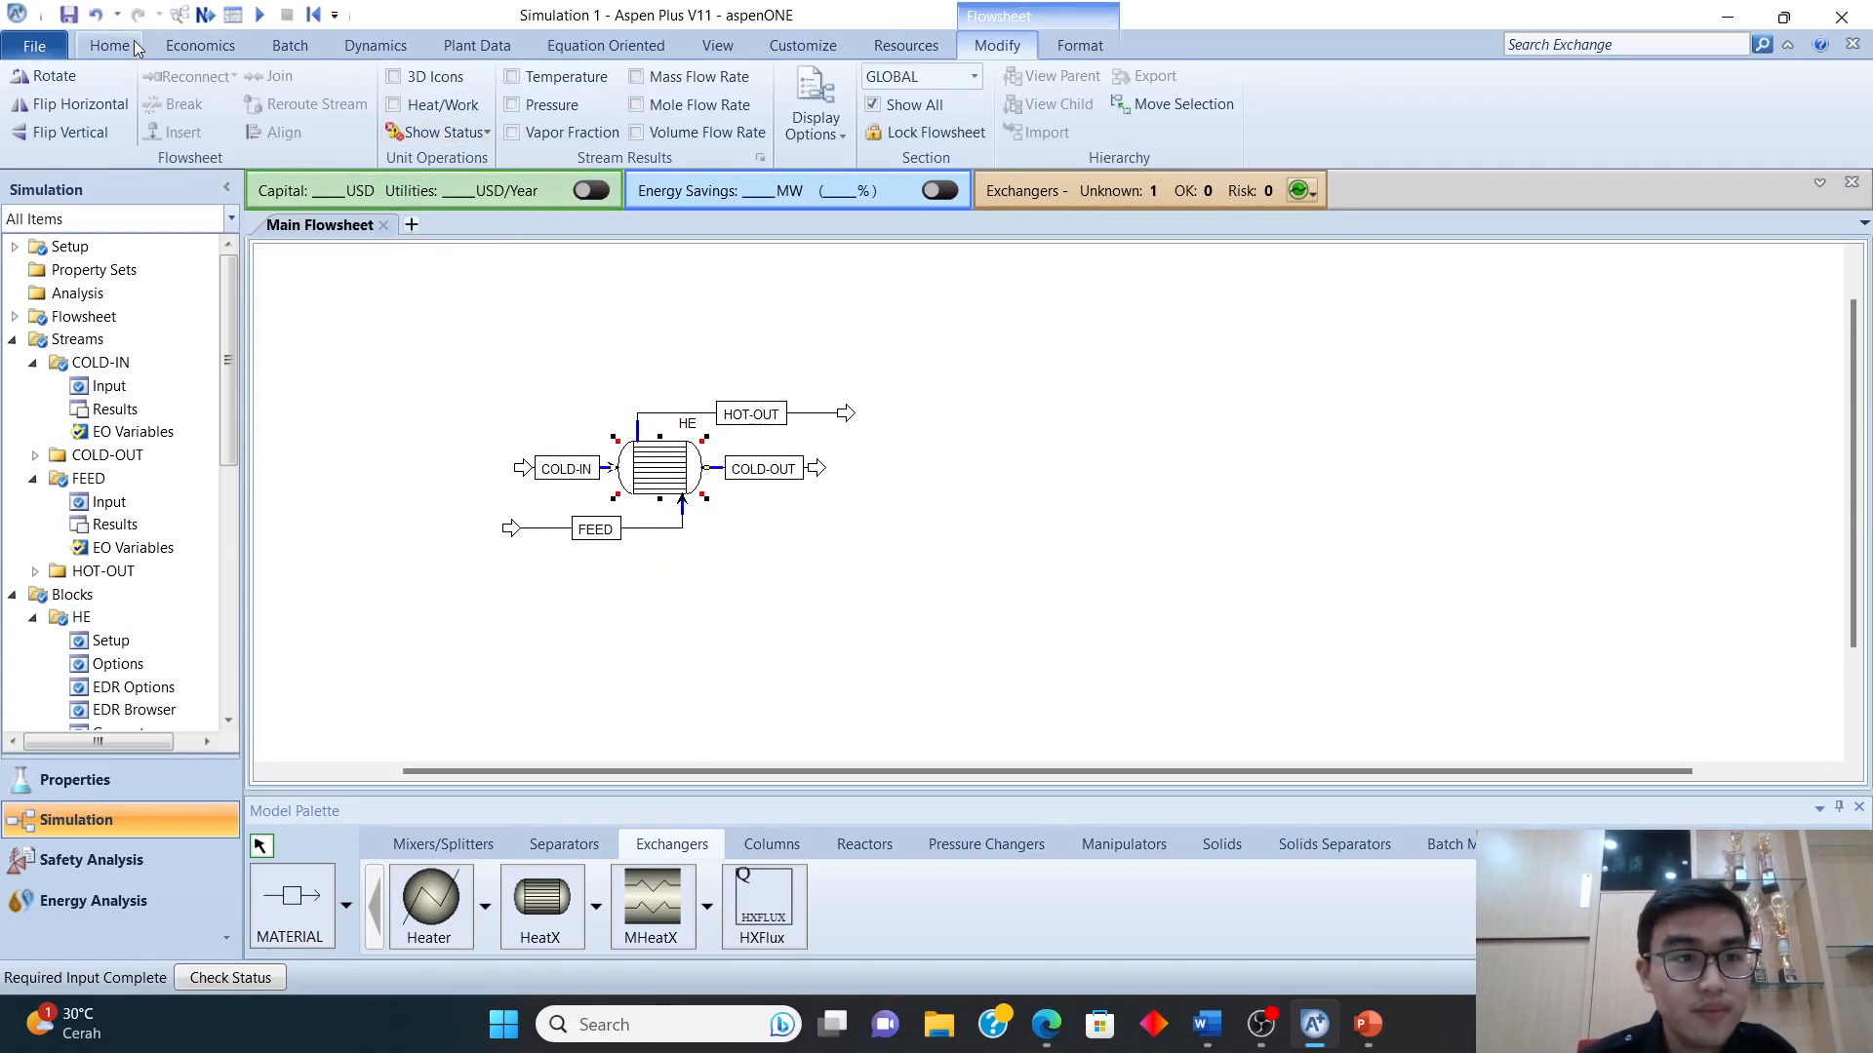
- Run the simulation and open the thermal results of the HE block
left_click(259, 13)
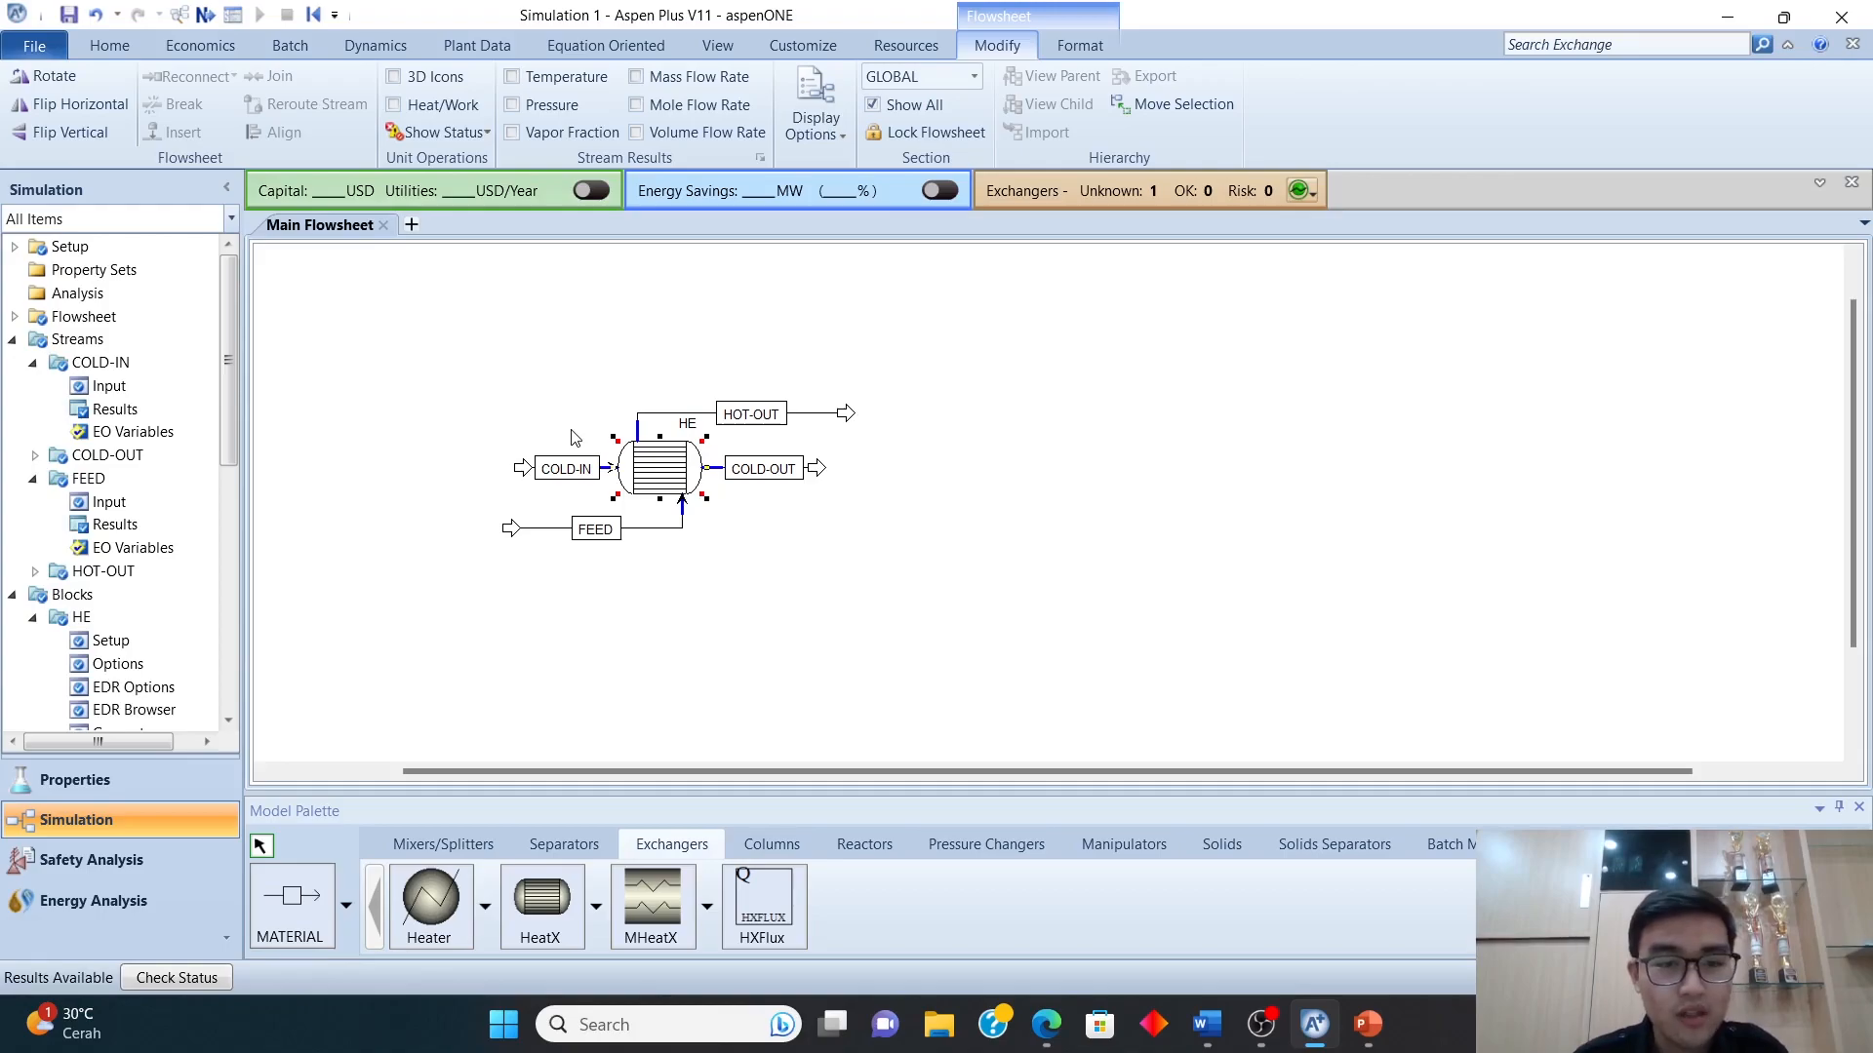
right_click(684, 481)
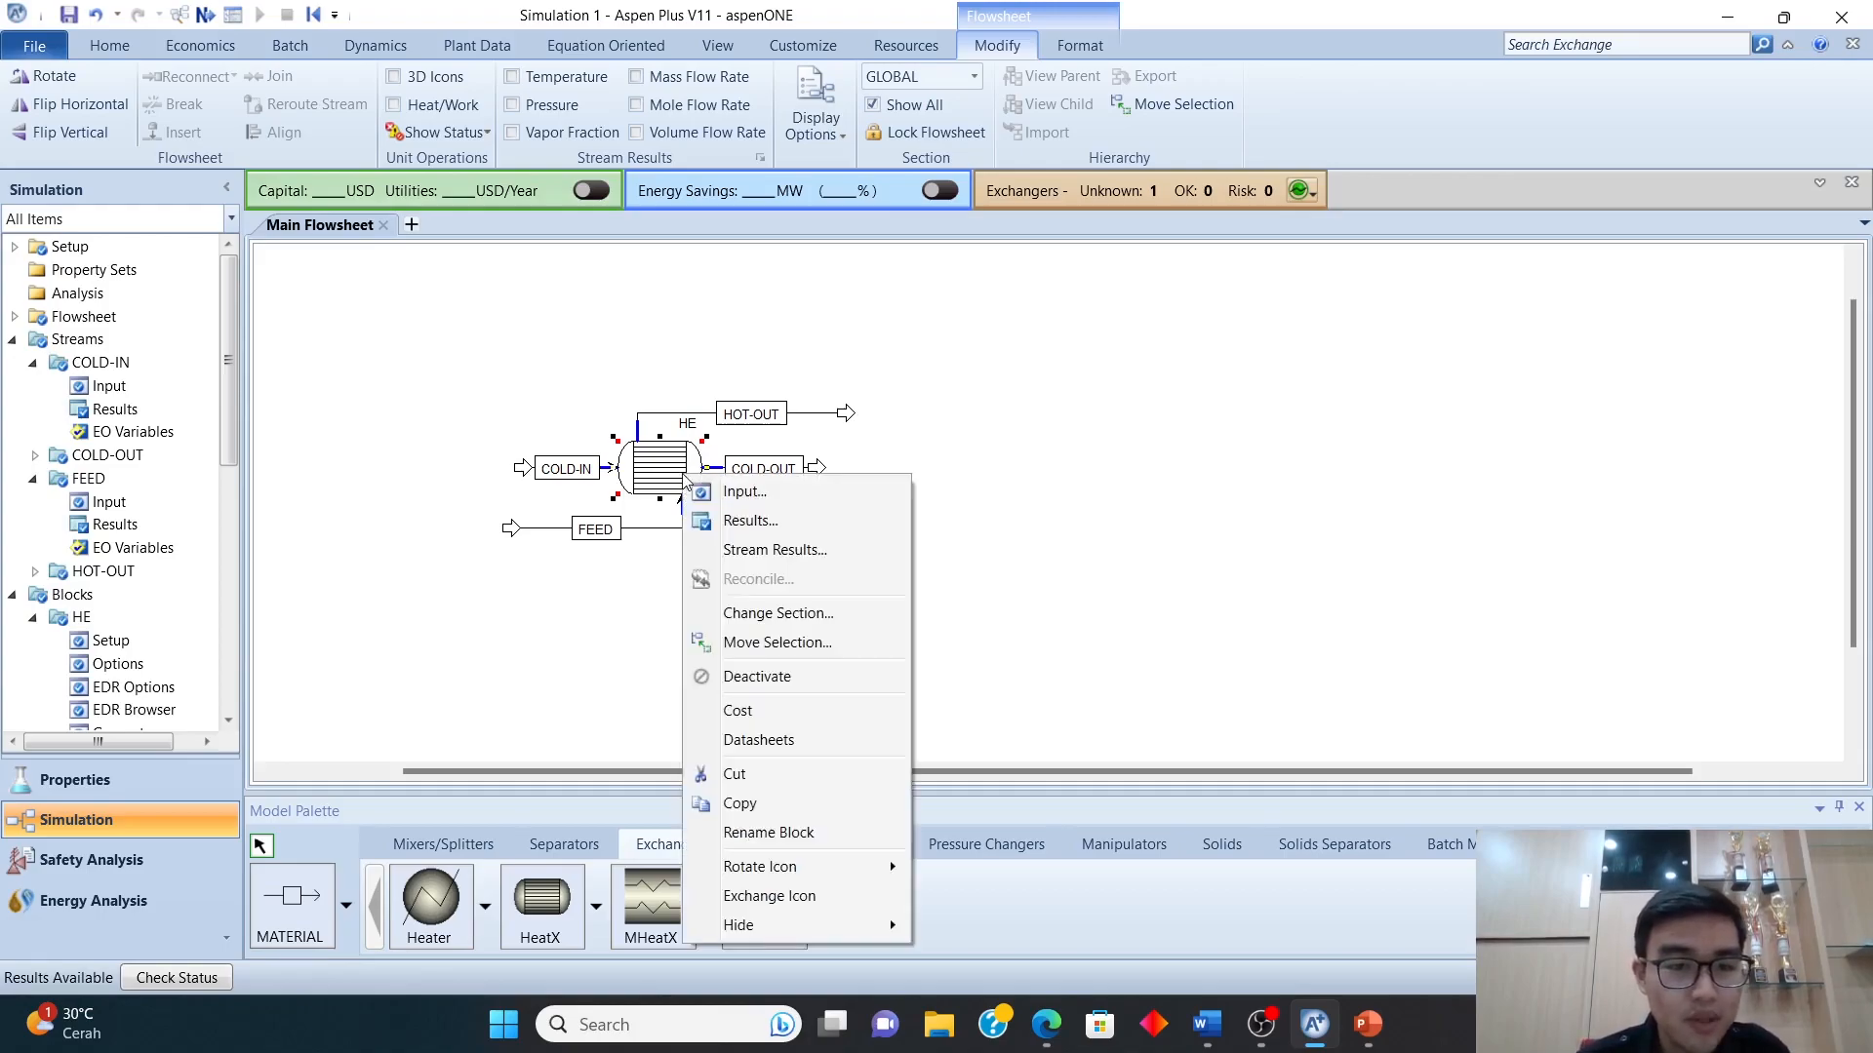
left_click(732, 519)
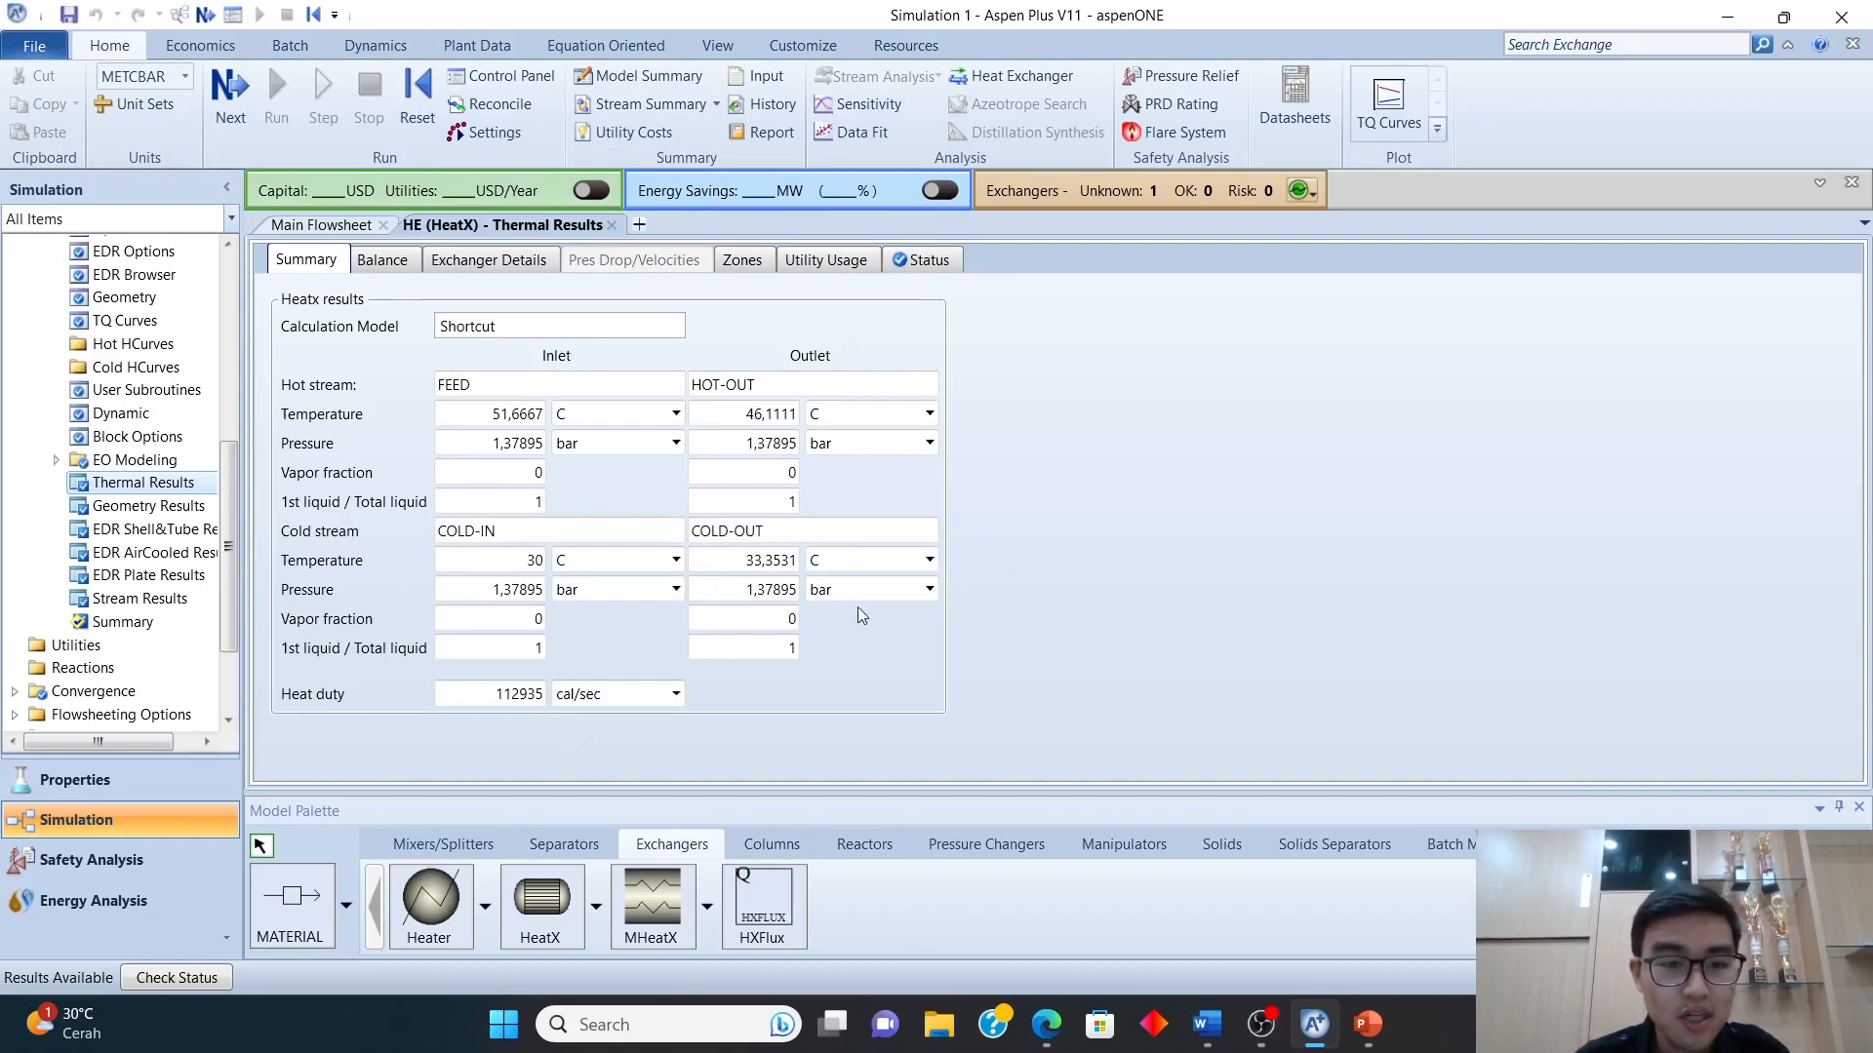
- Display the HE heat duty in Btu/hr and open the exchanger details of the thermal results
left_click(652, 696)
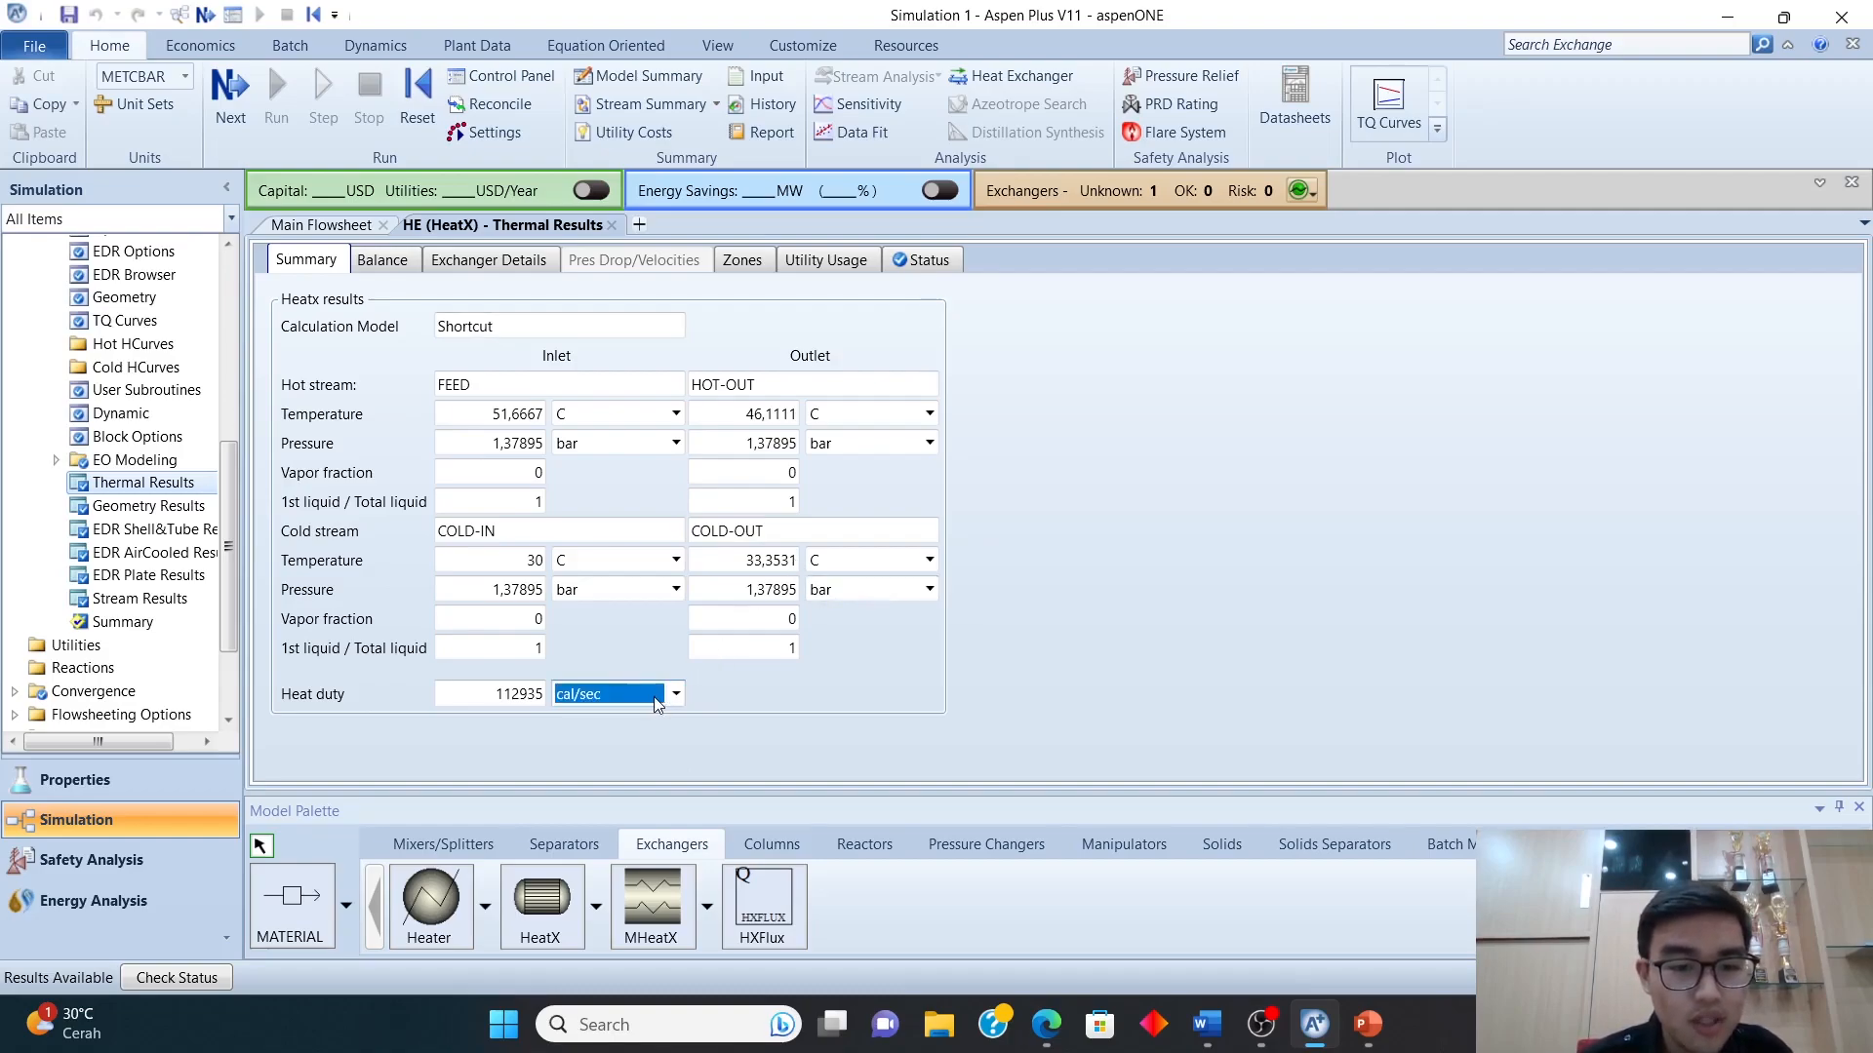
left_click(678, 694)
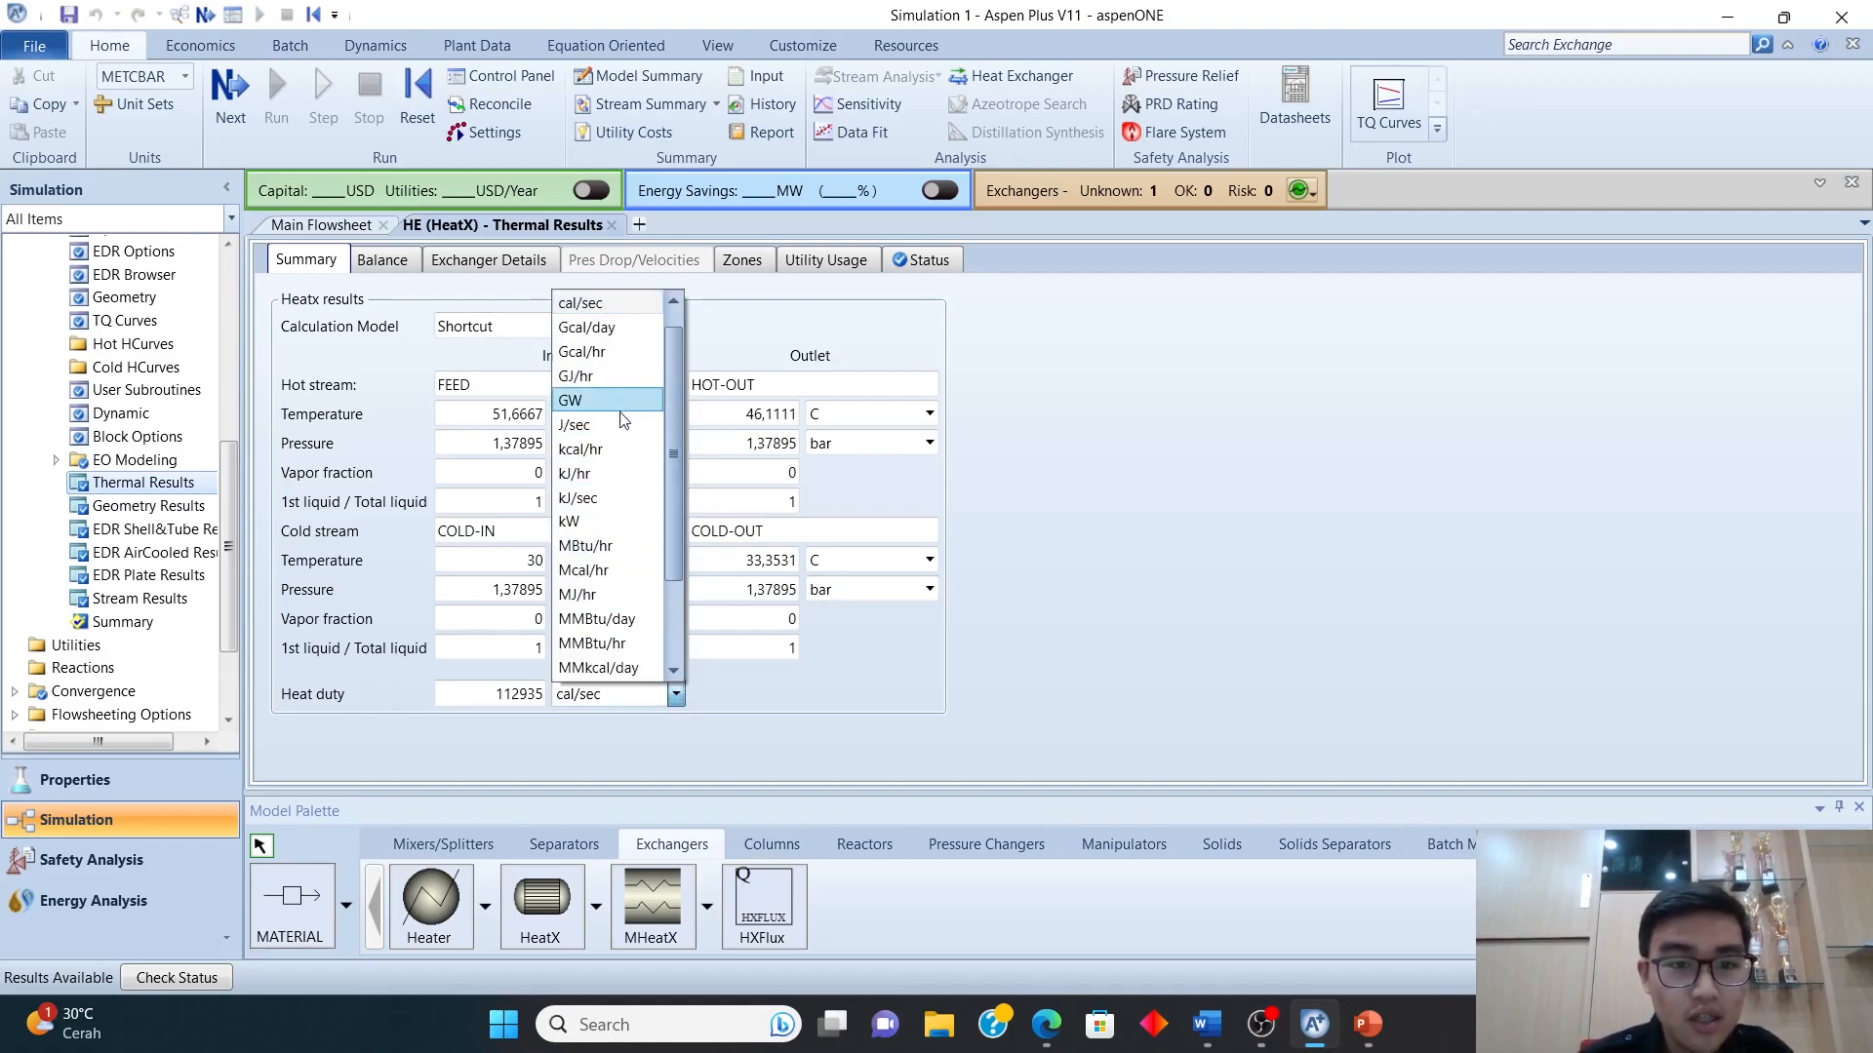
scroll(617, 503, "up", 1)
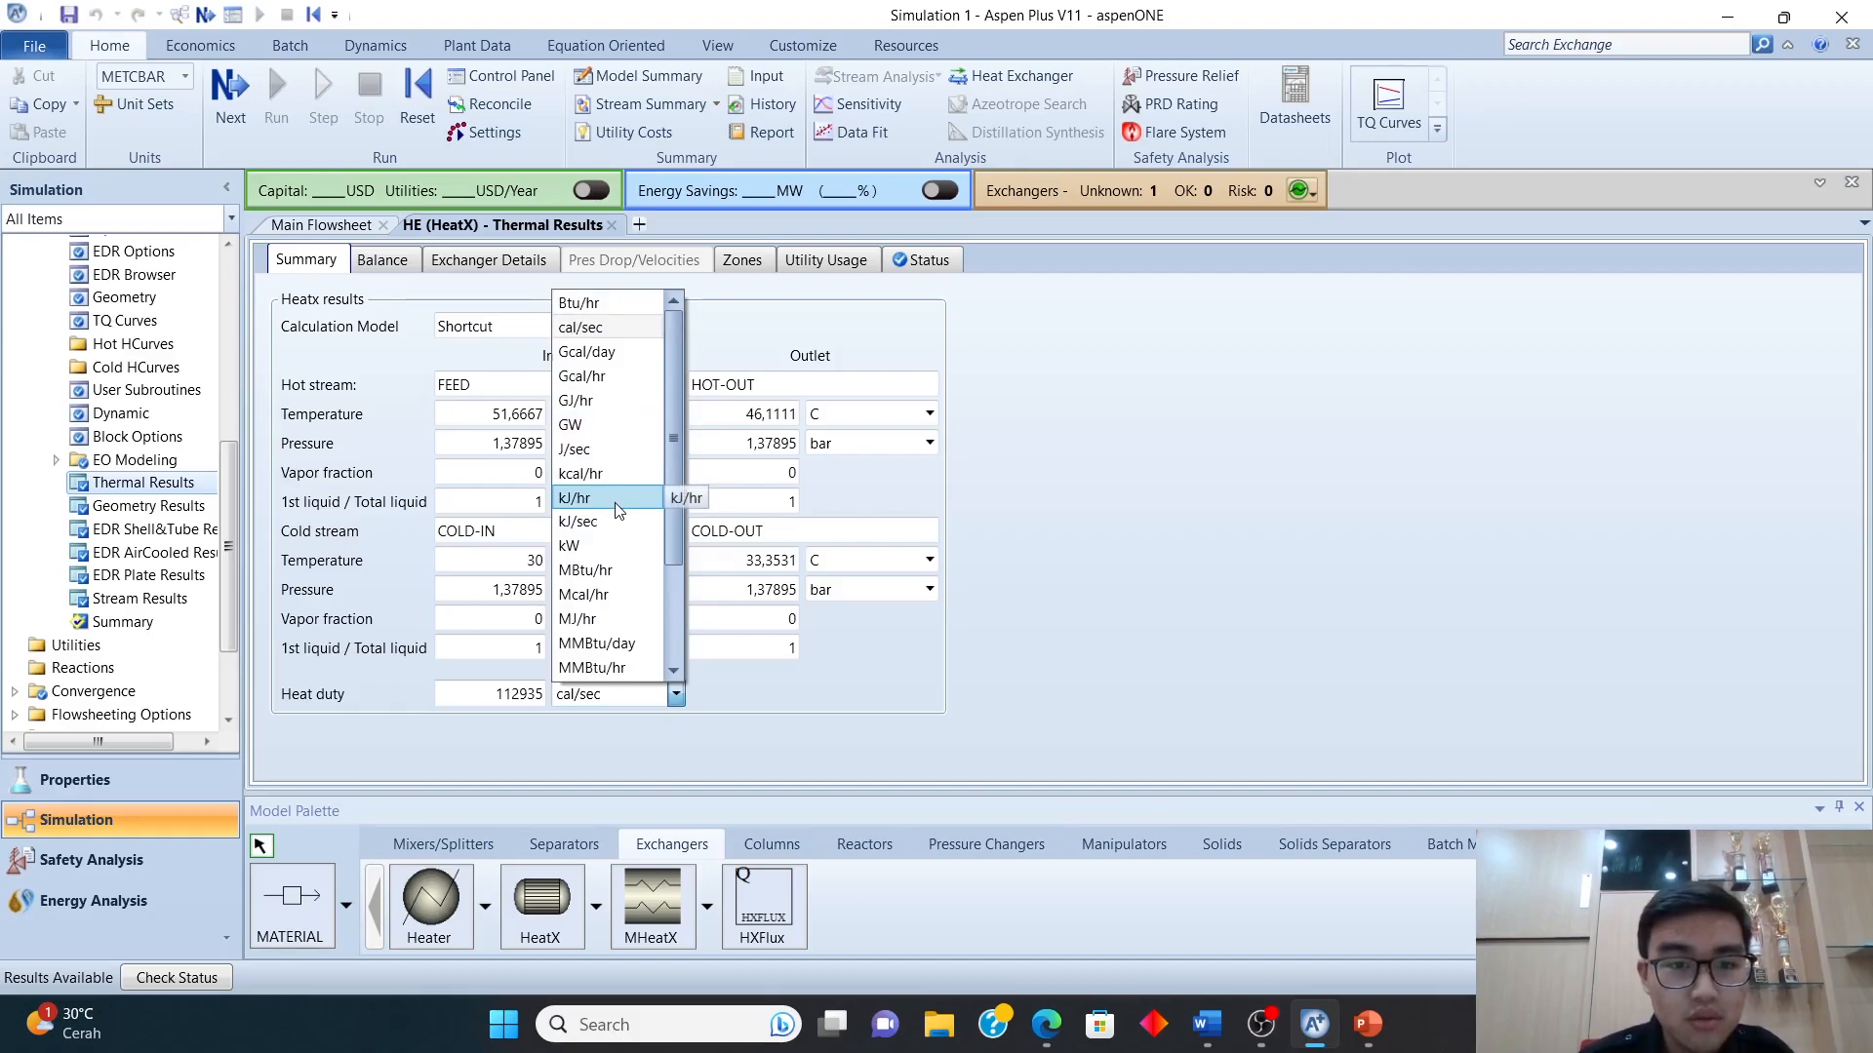
left_click(585, 304)
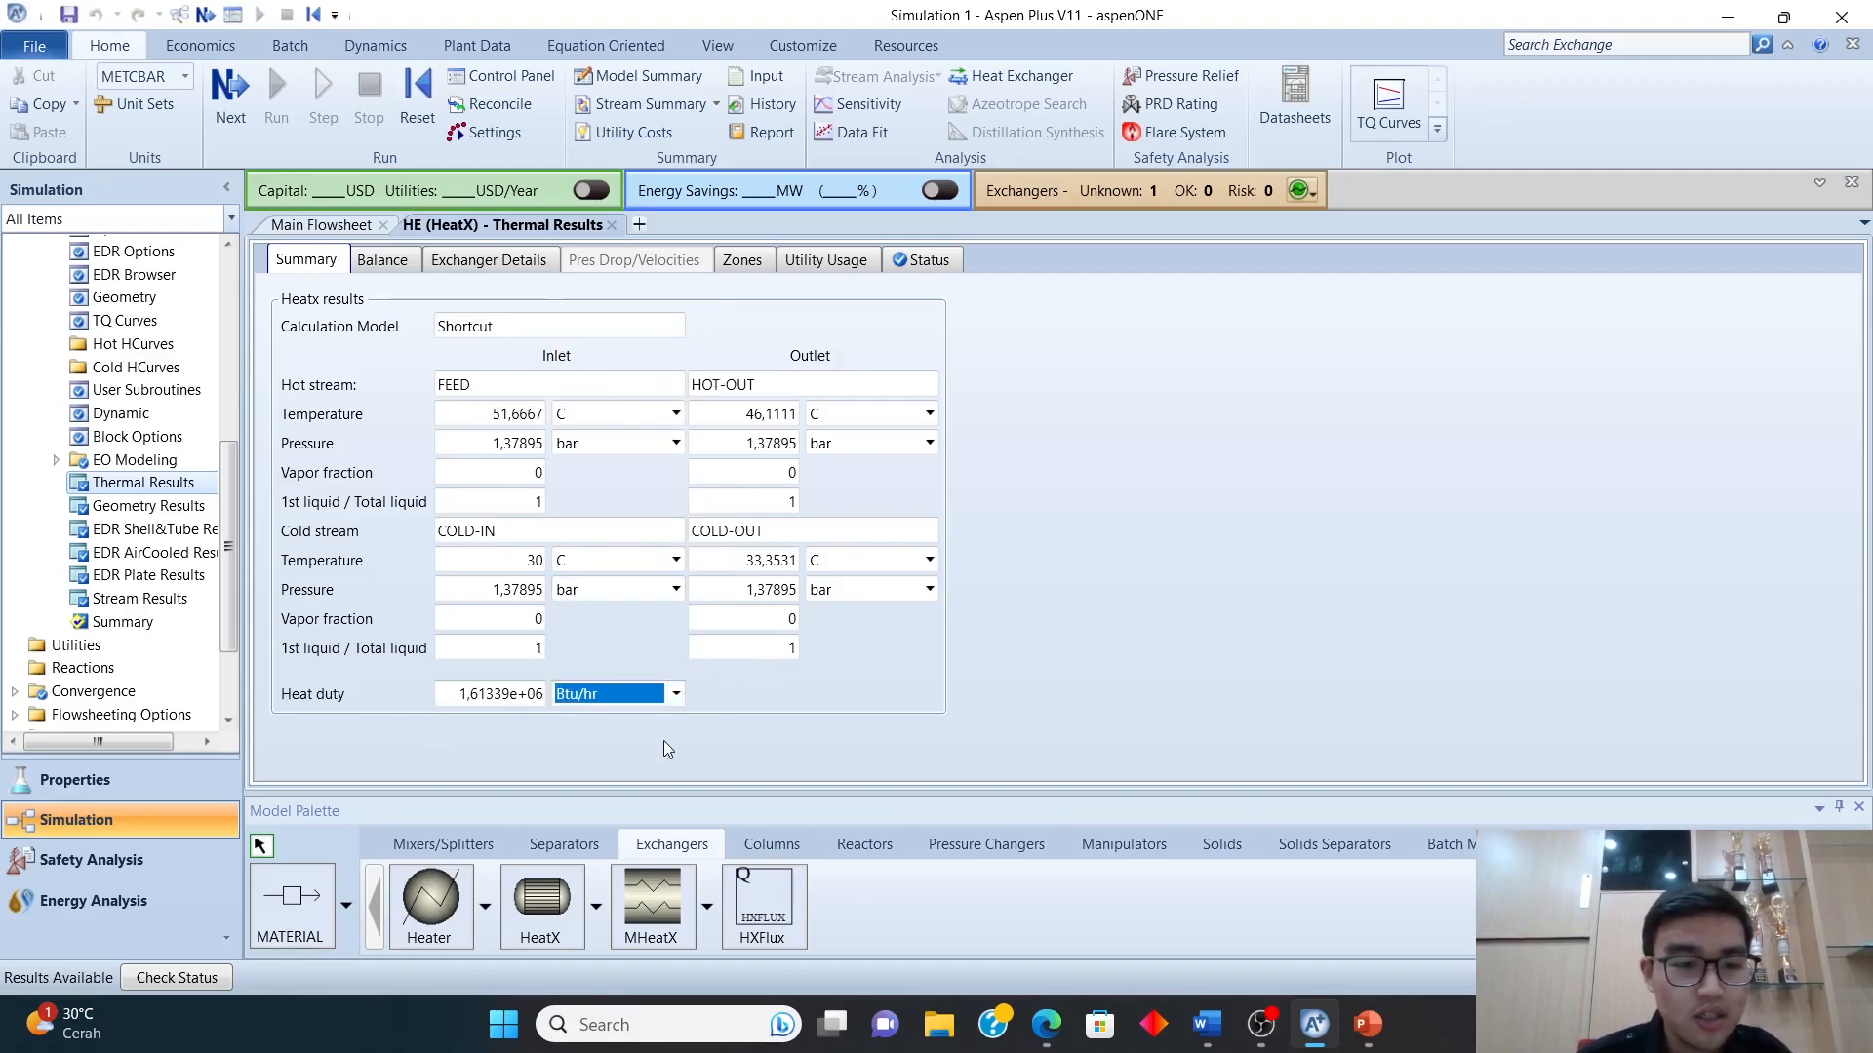
left_click(706, 705)
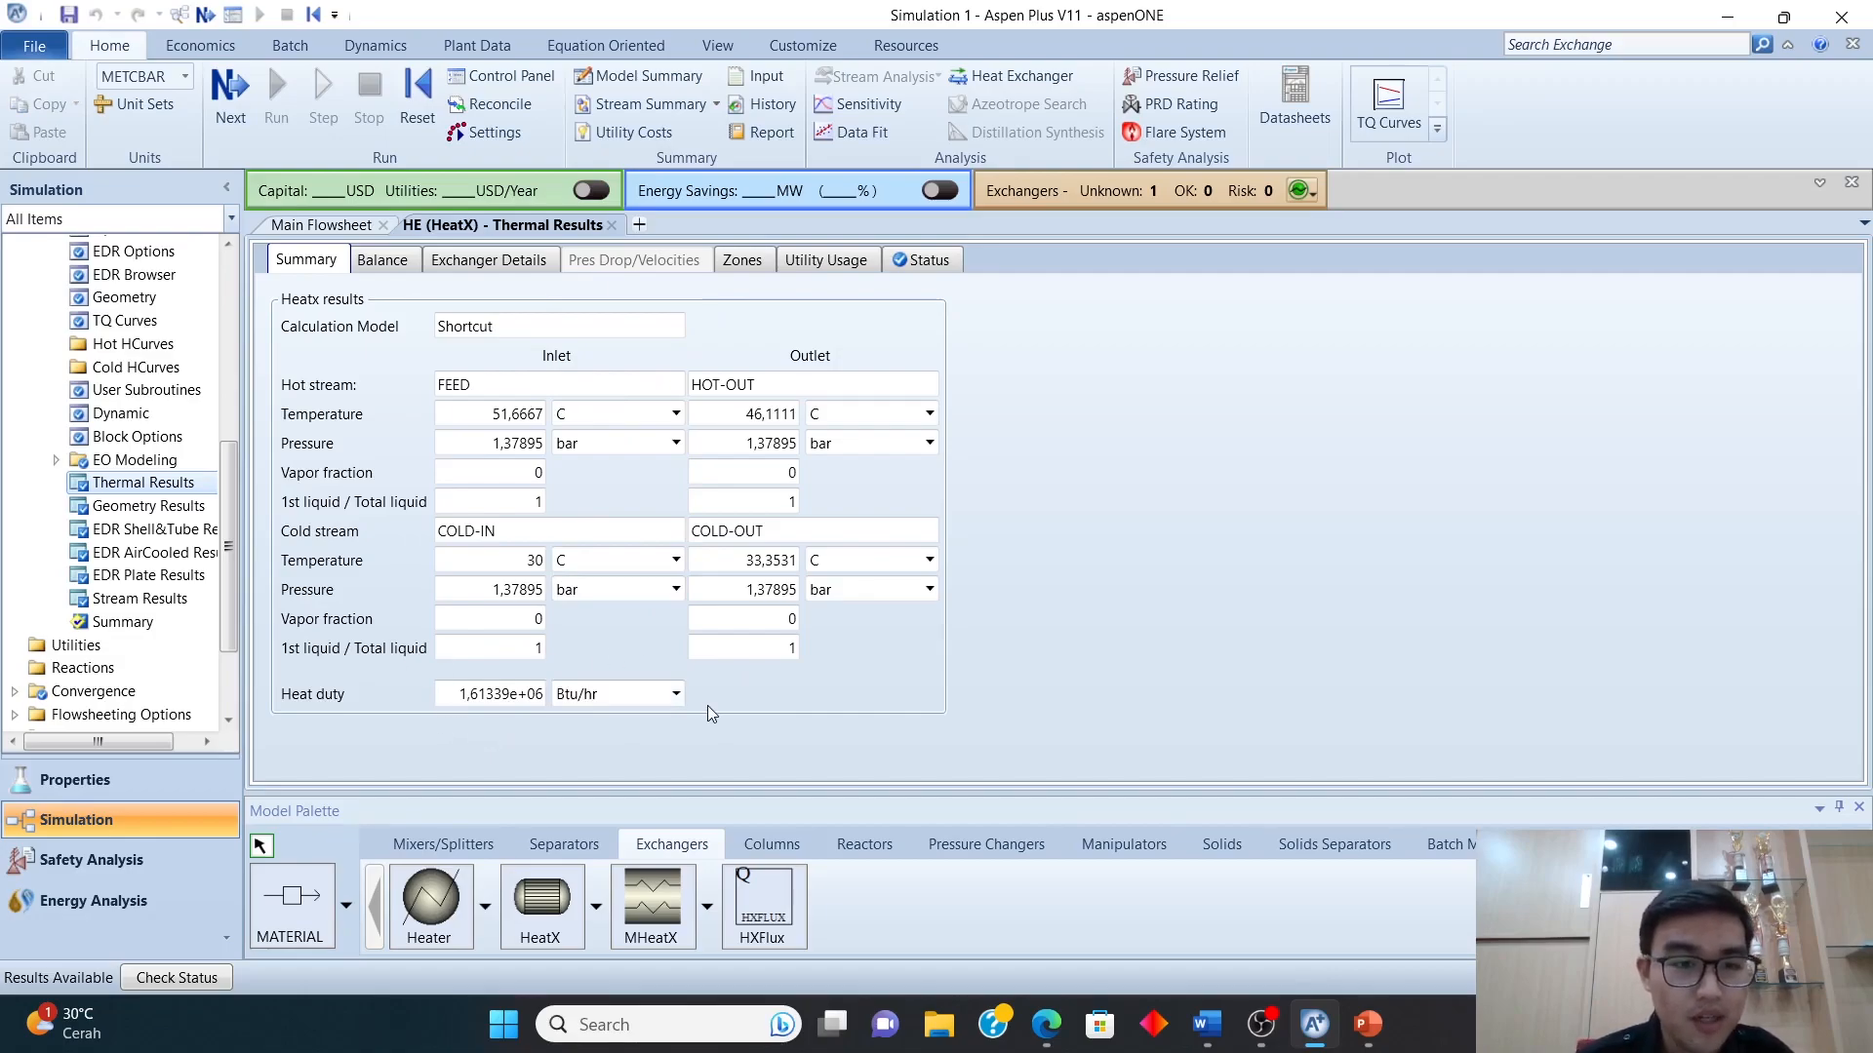
left_click(503, 265)
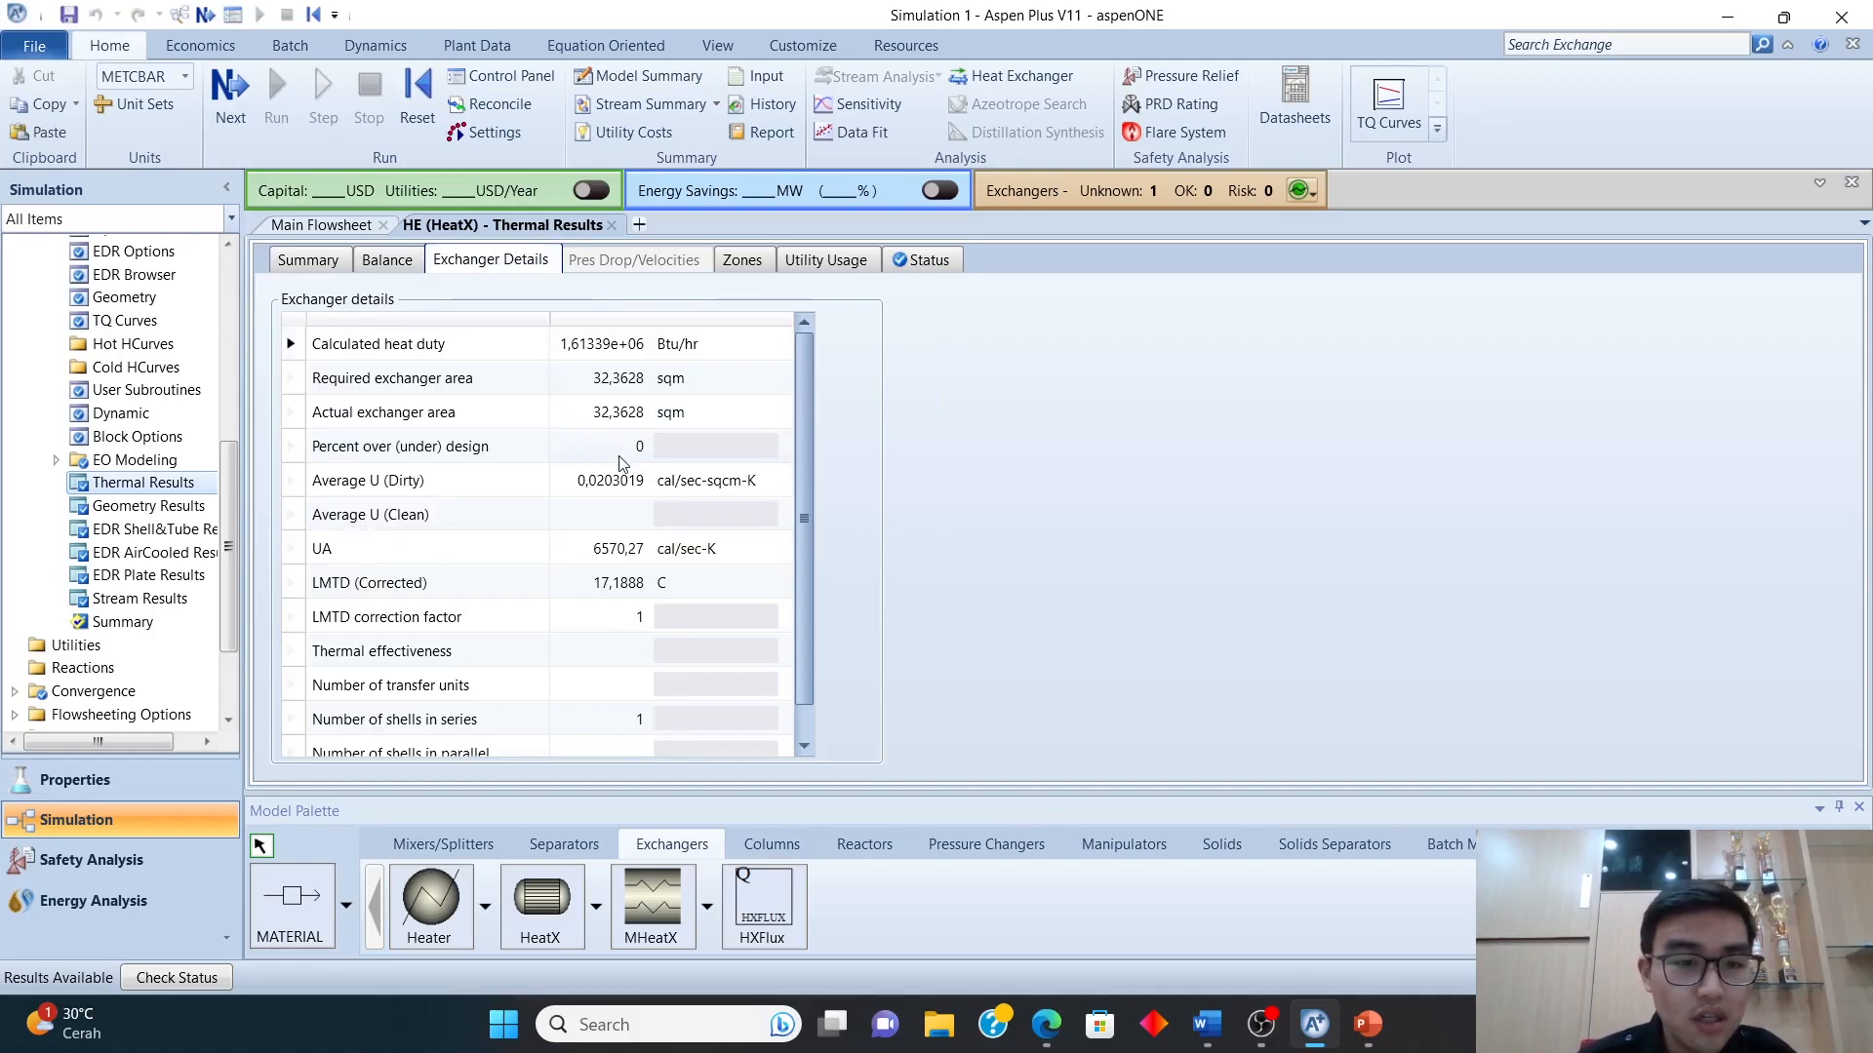
- Look through the exchanger details of the HE block and close its thermal results
scroll(619, 462, "down", 1)
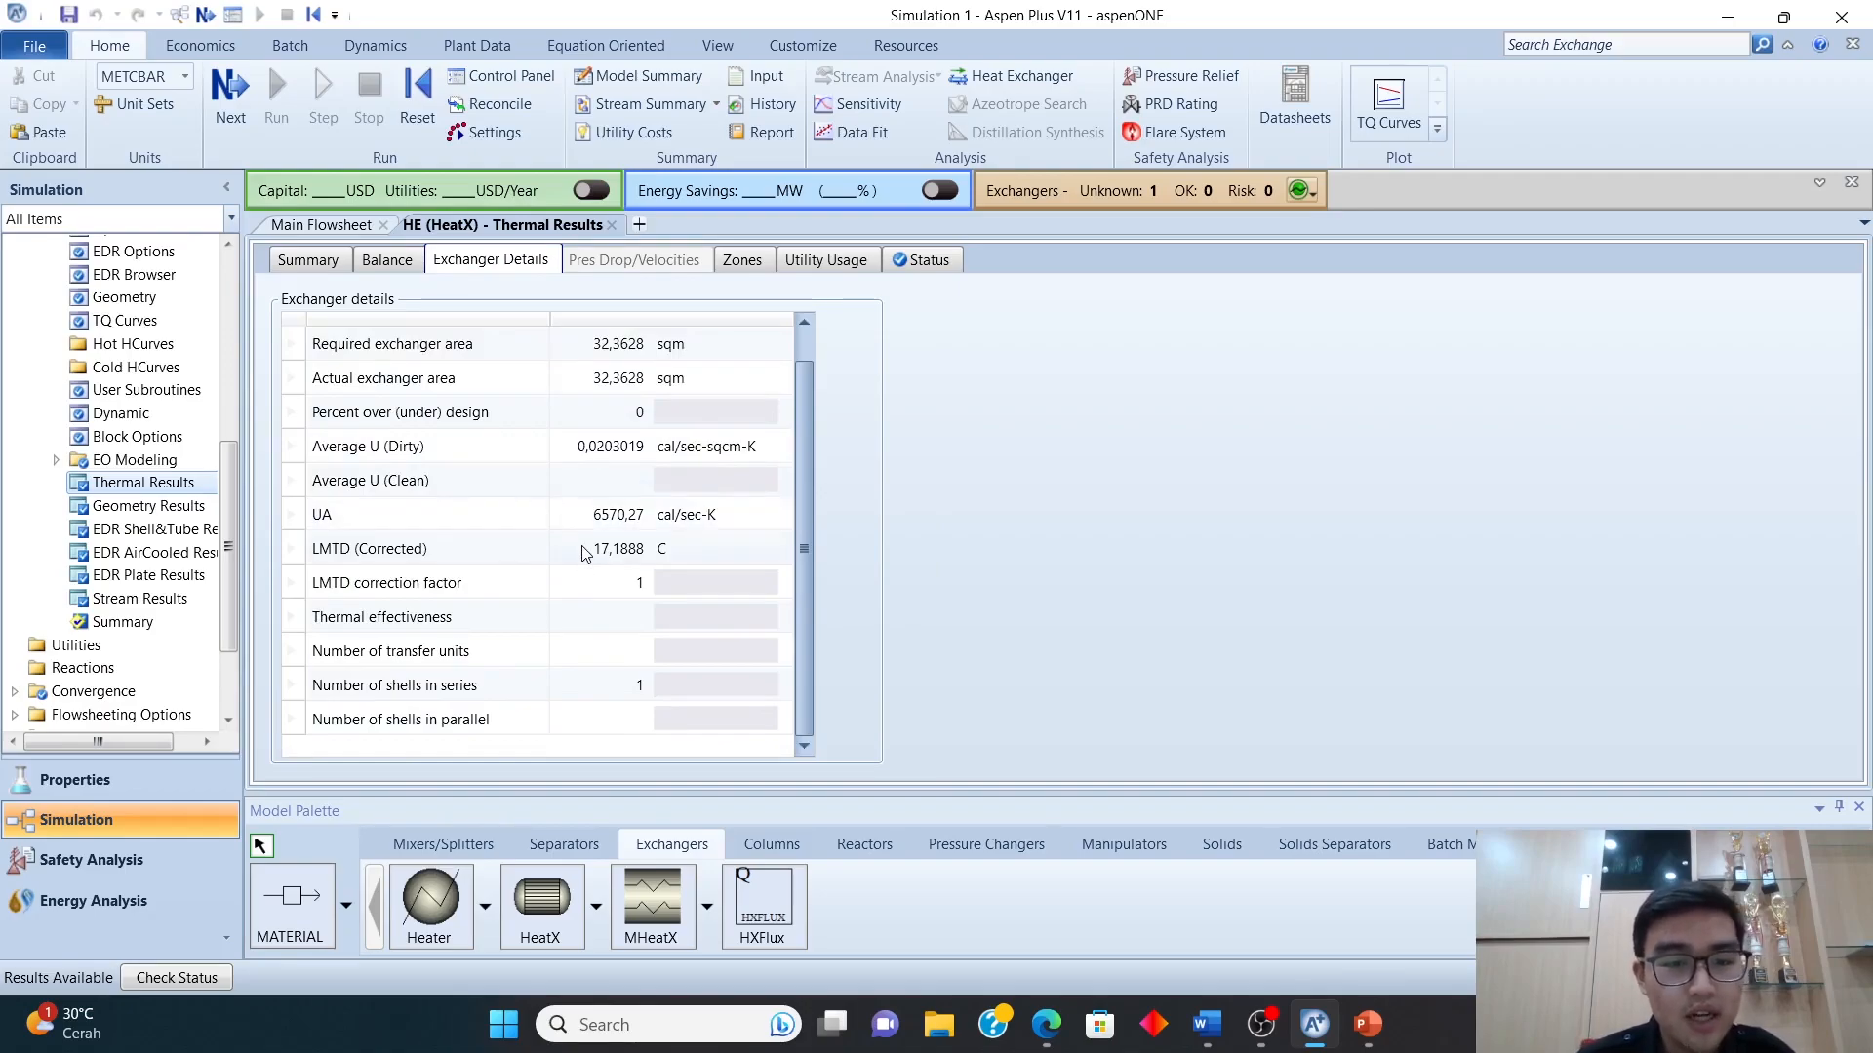
scroll(583, 552, "up", 1)
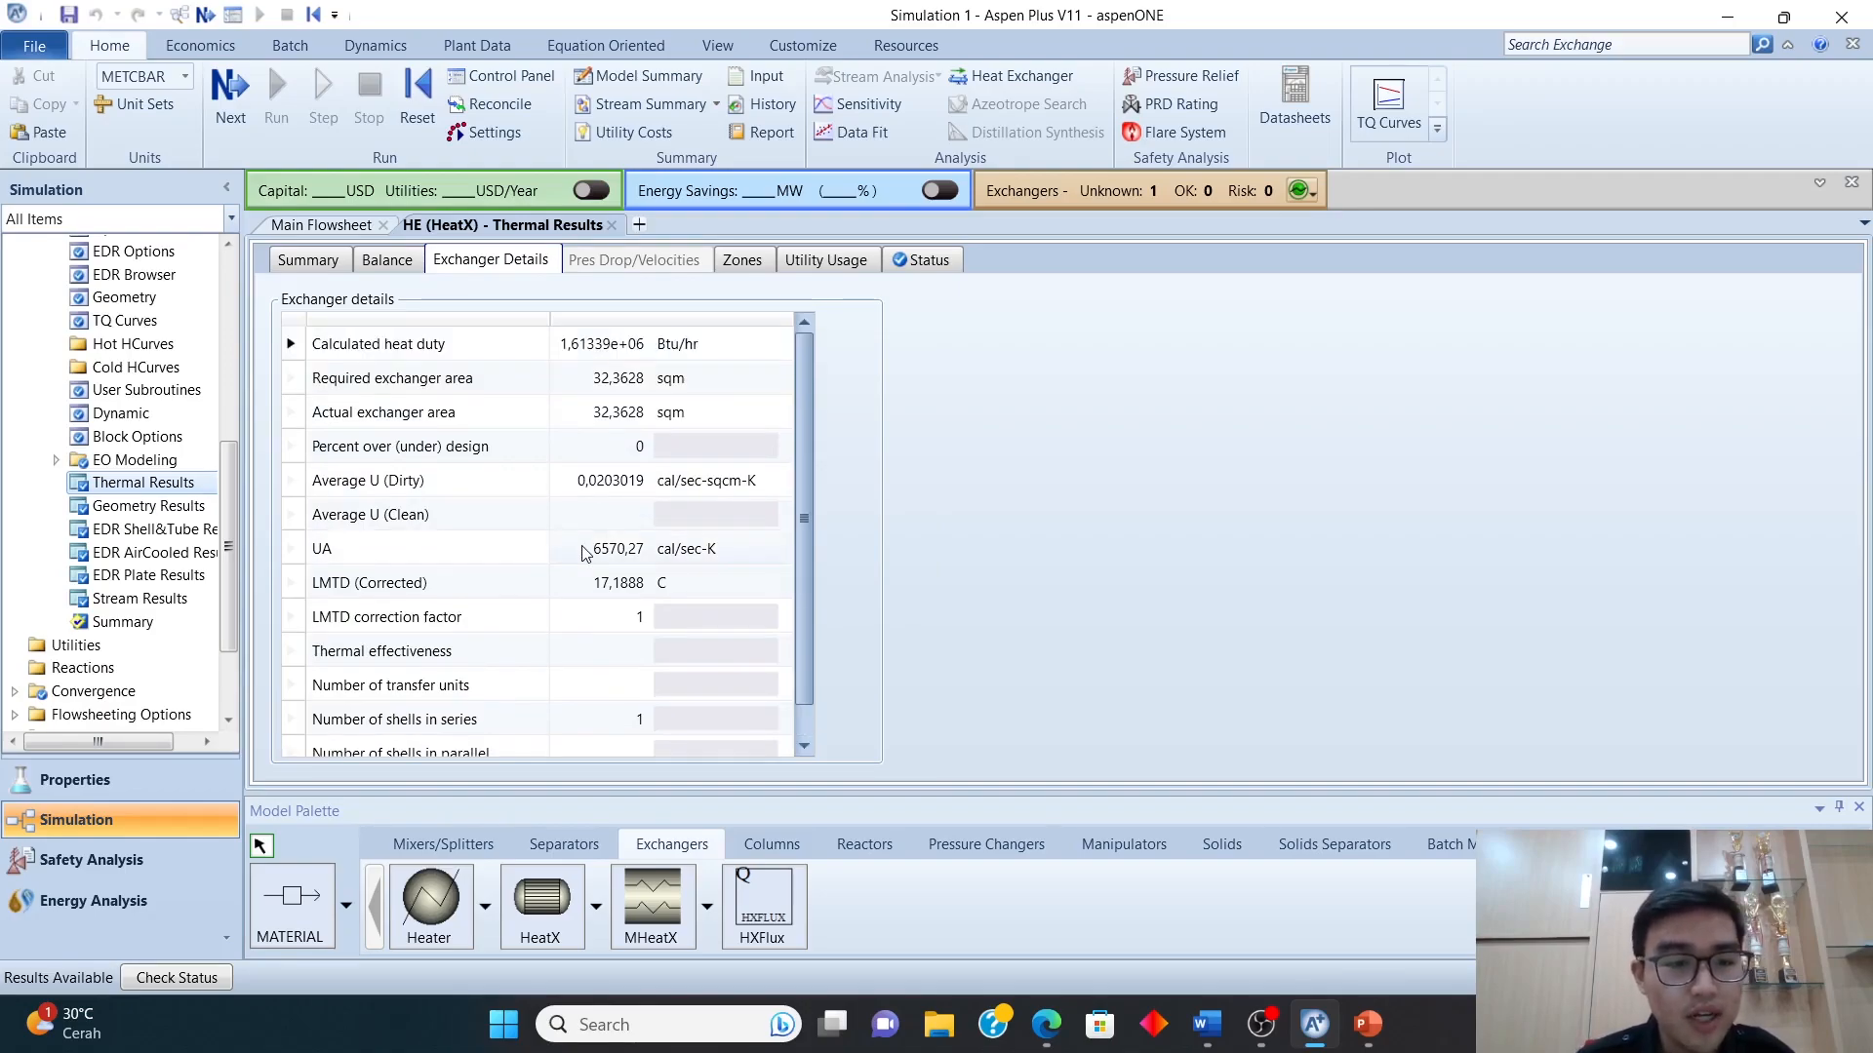
left_click(612, 225)
left_click(760, 533)
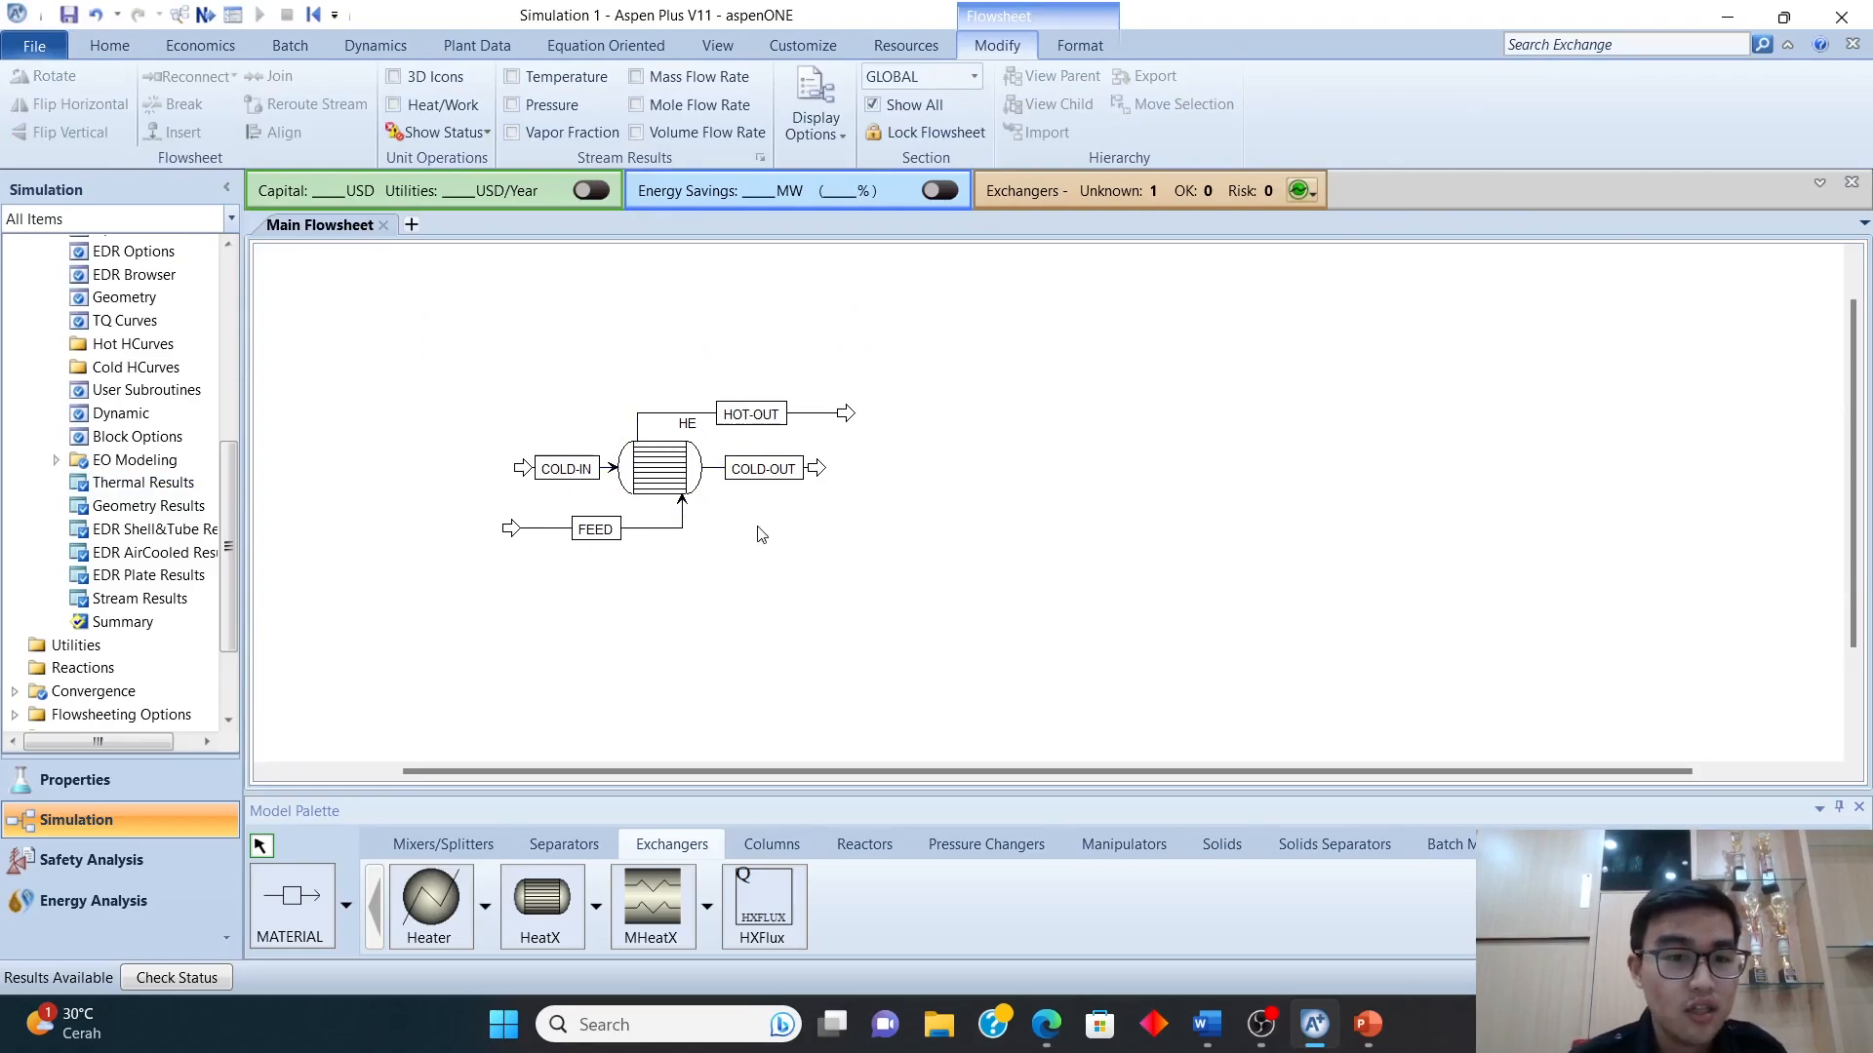
right_click(683, 475)
left_click(948, 455)
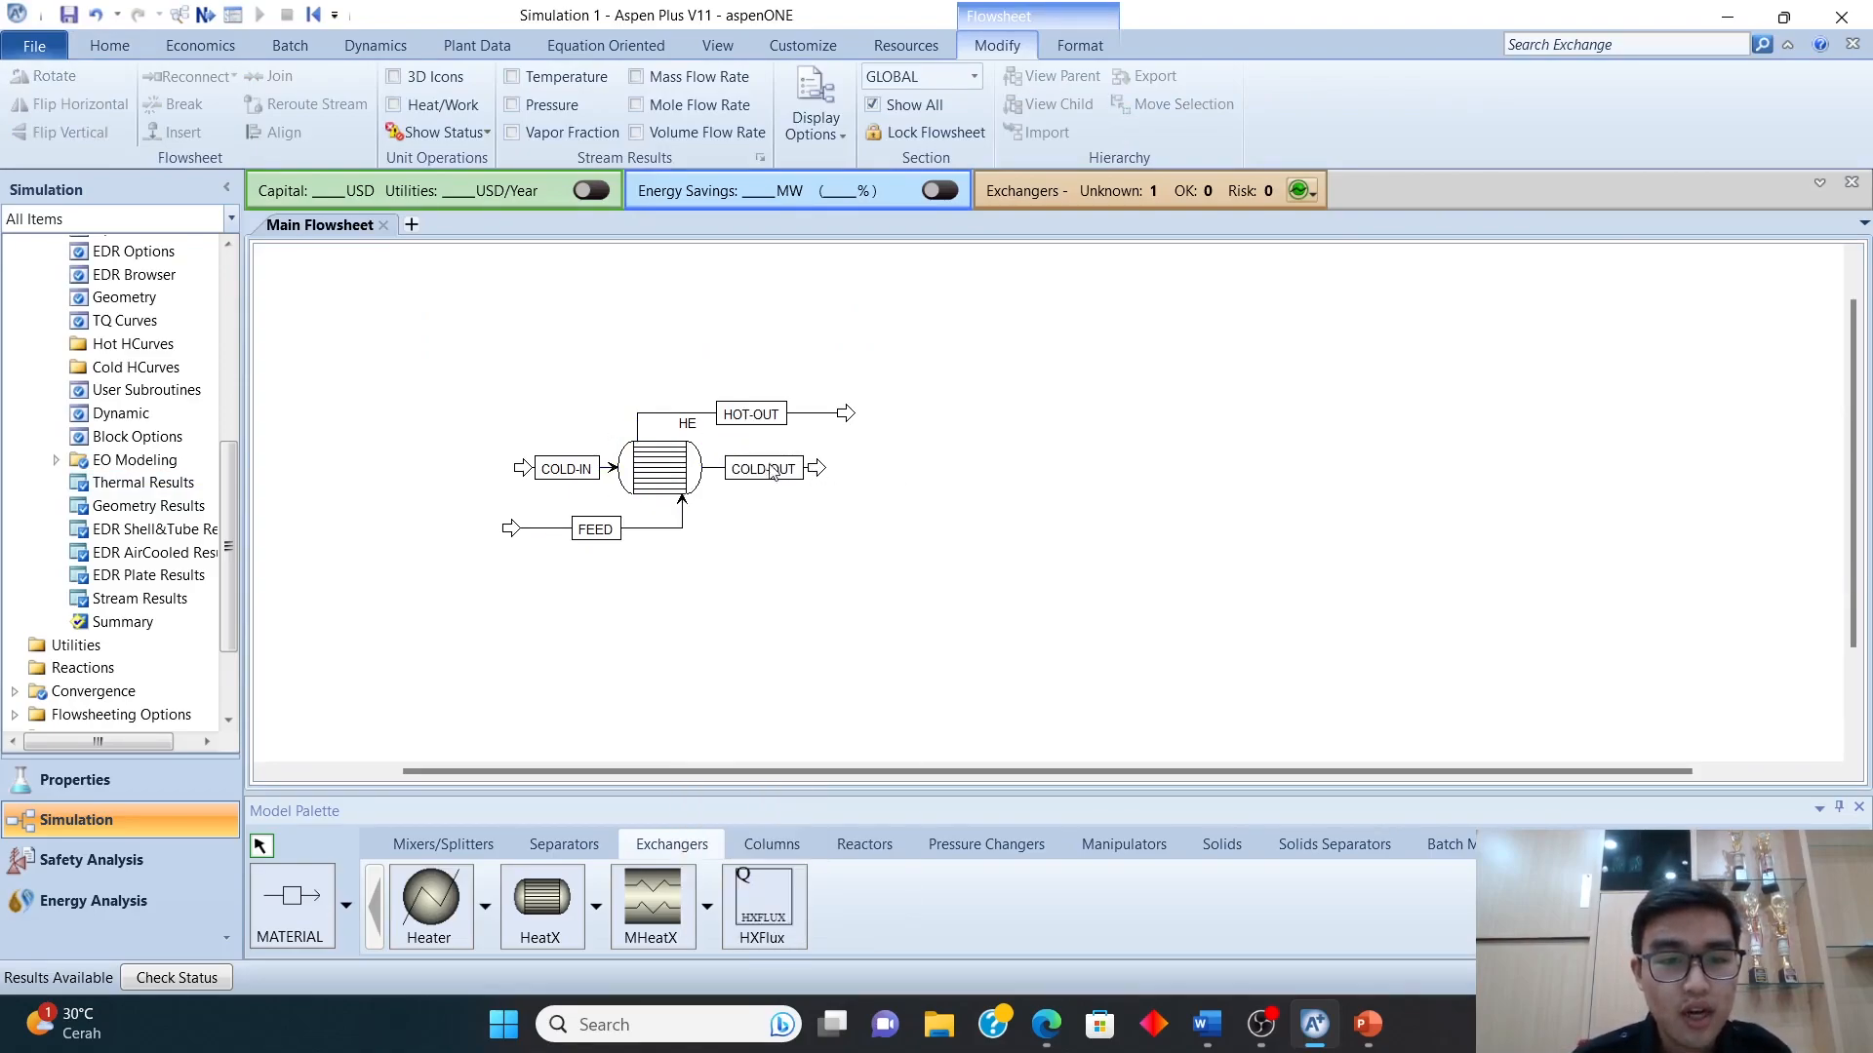
- Open the HE exchanger's input specifications and set the calculation mode to Rating
double_click(700, 470)
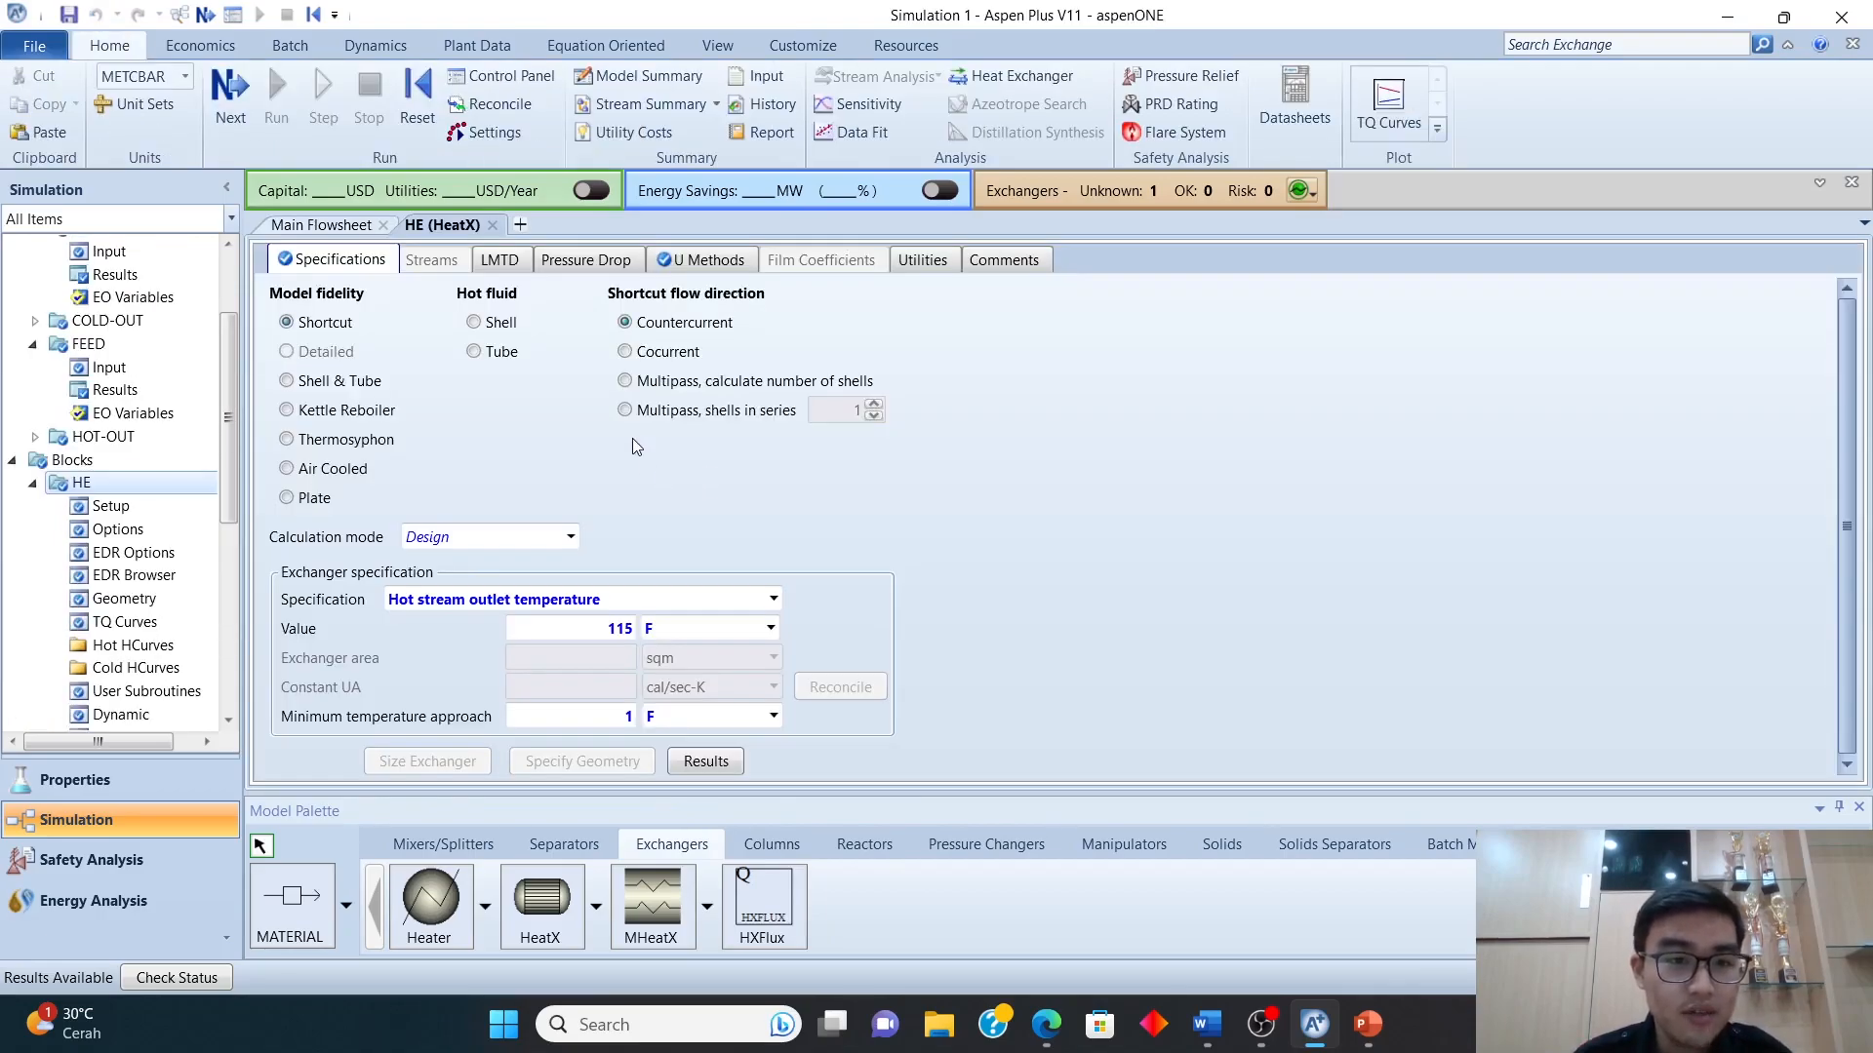
left_click(571, 537)
left_click(526, 591)
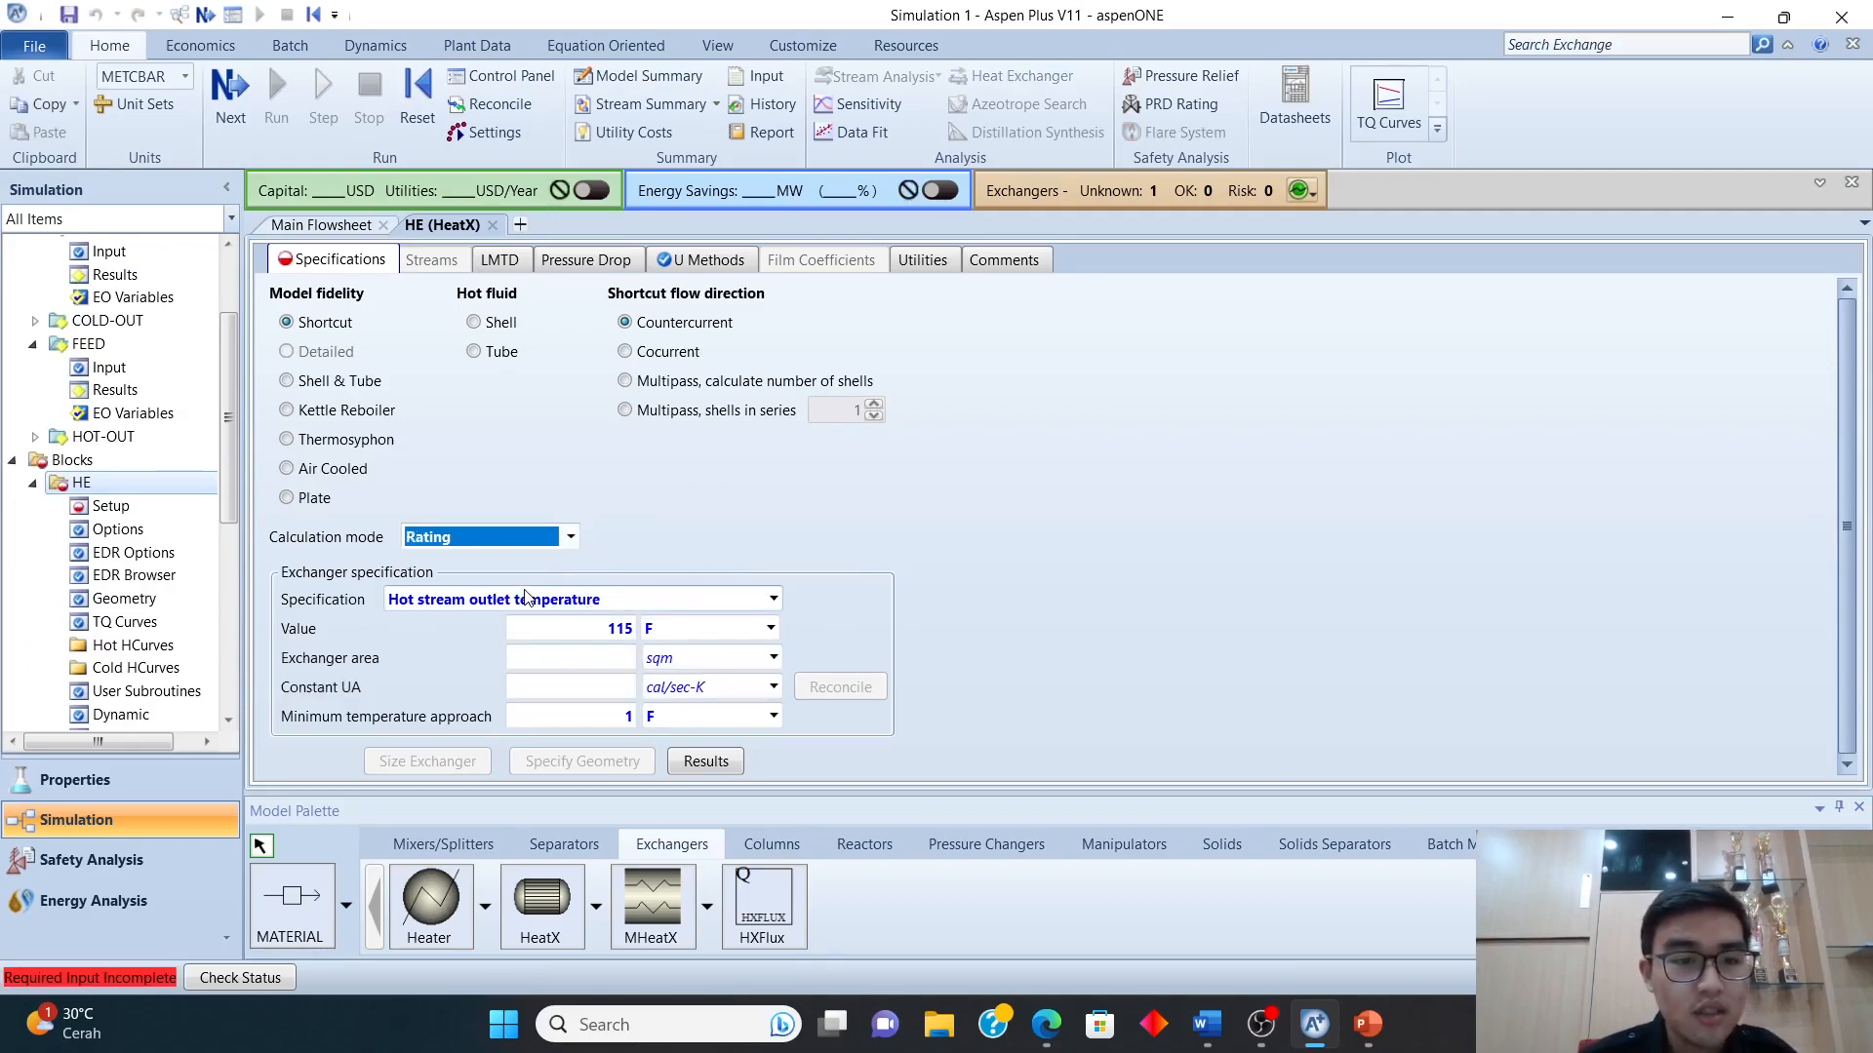
left_click(640, 519)
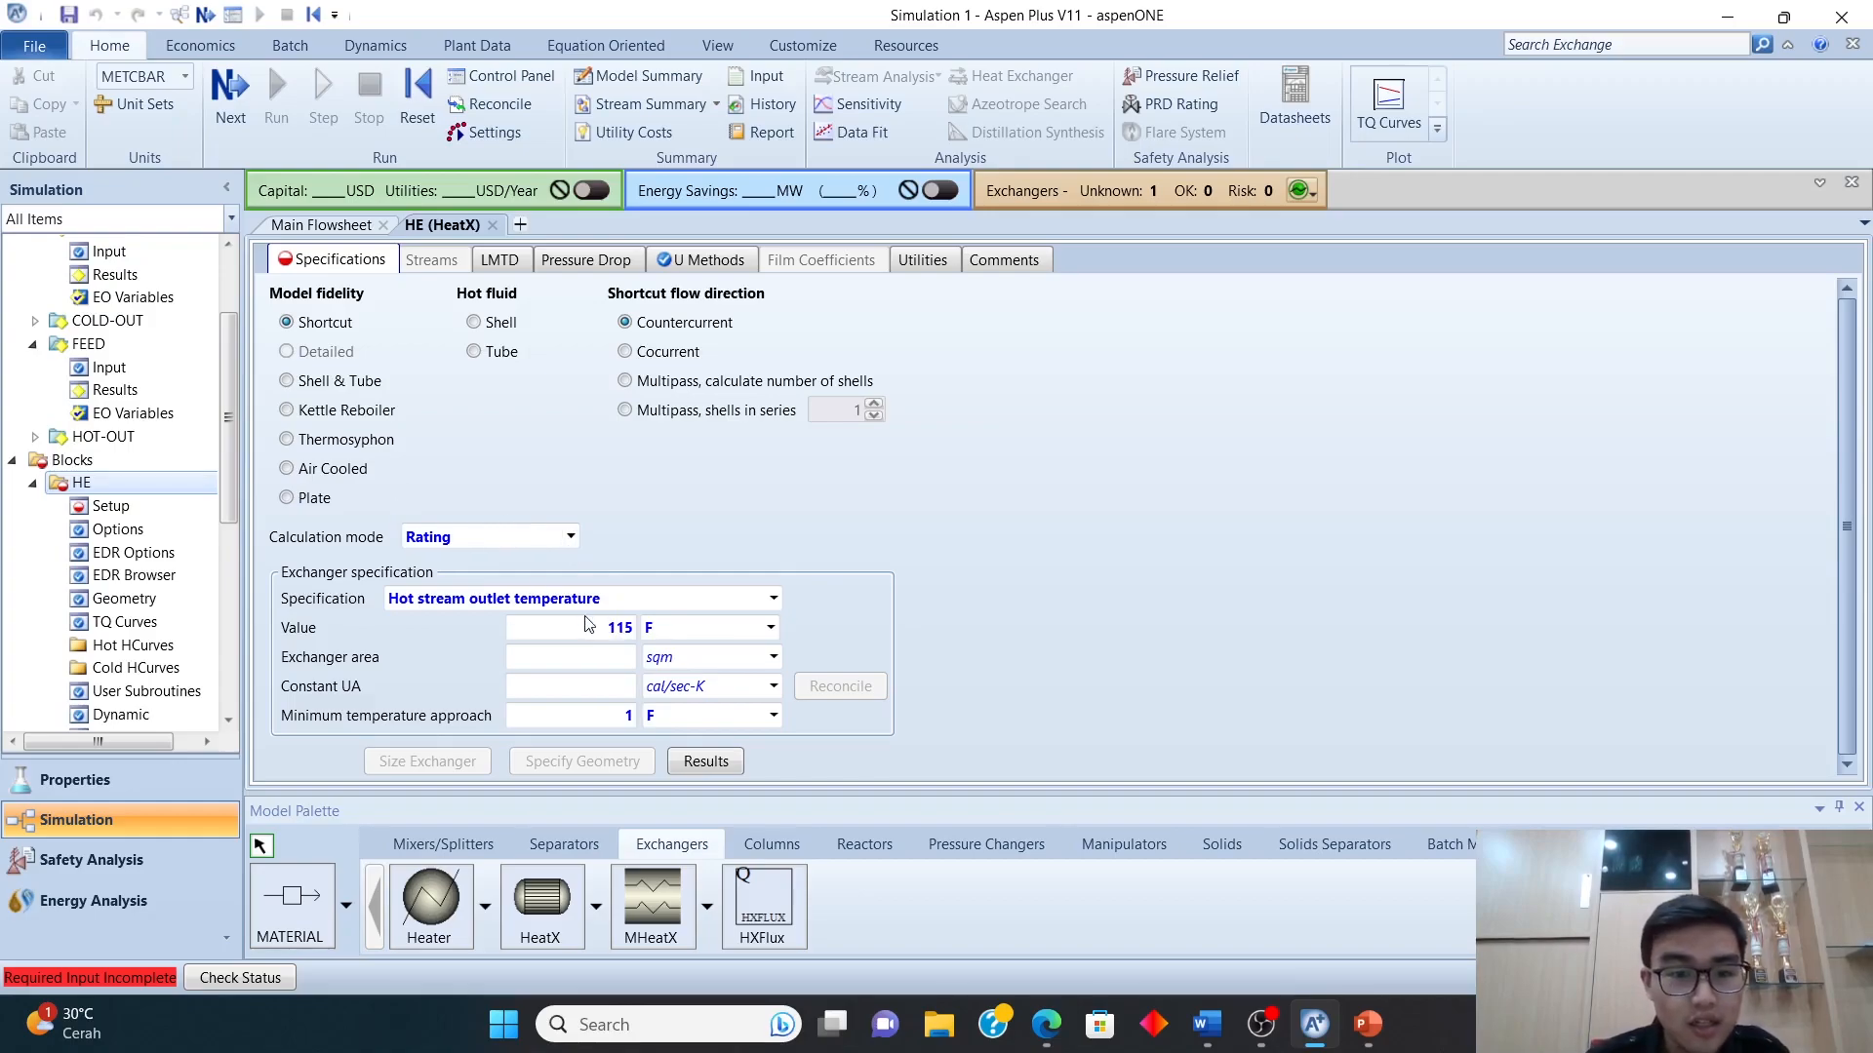
- Set the HE exchanger area to 376,896 sqft
left_click(628, 658)
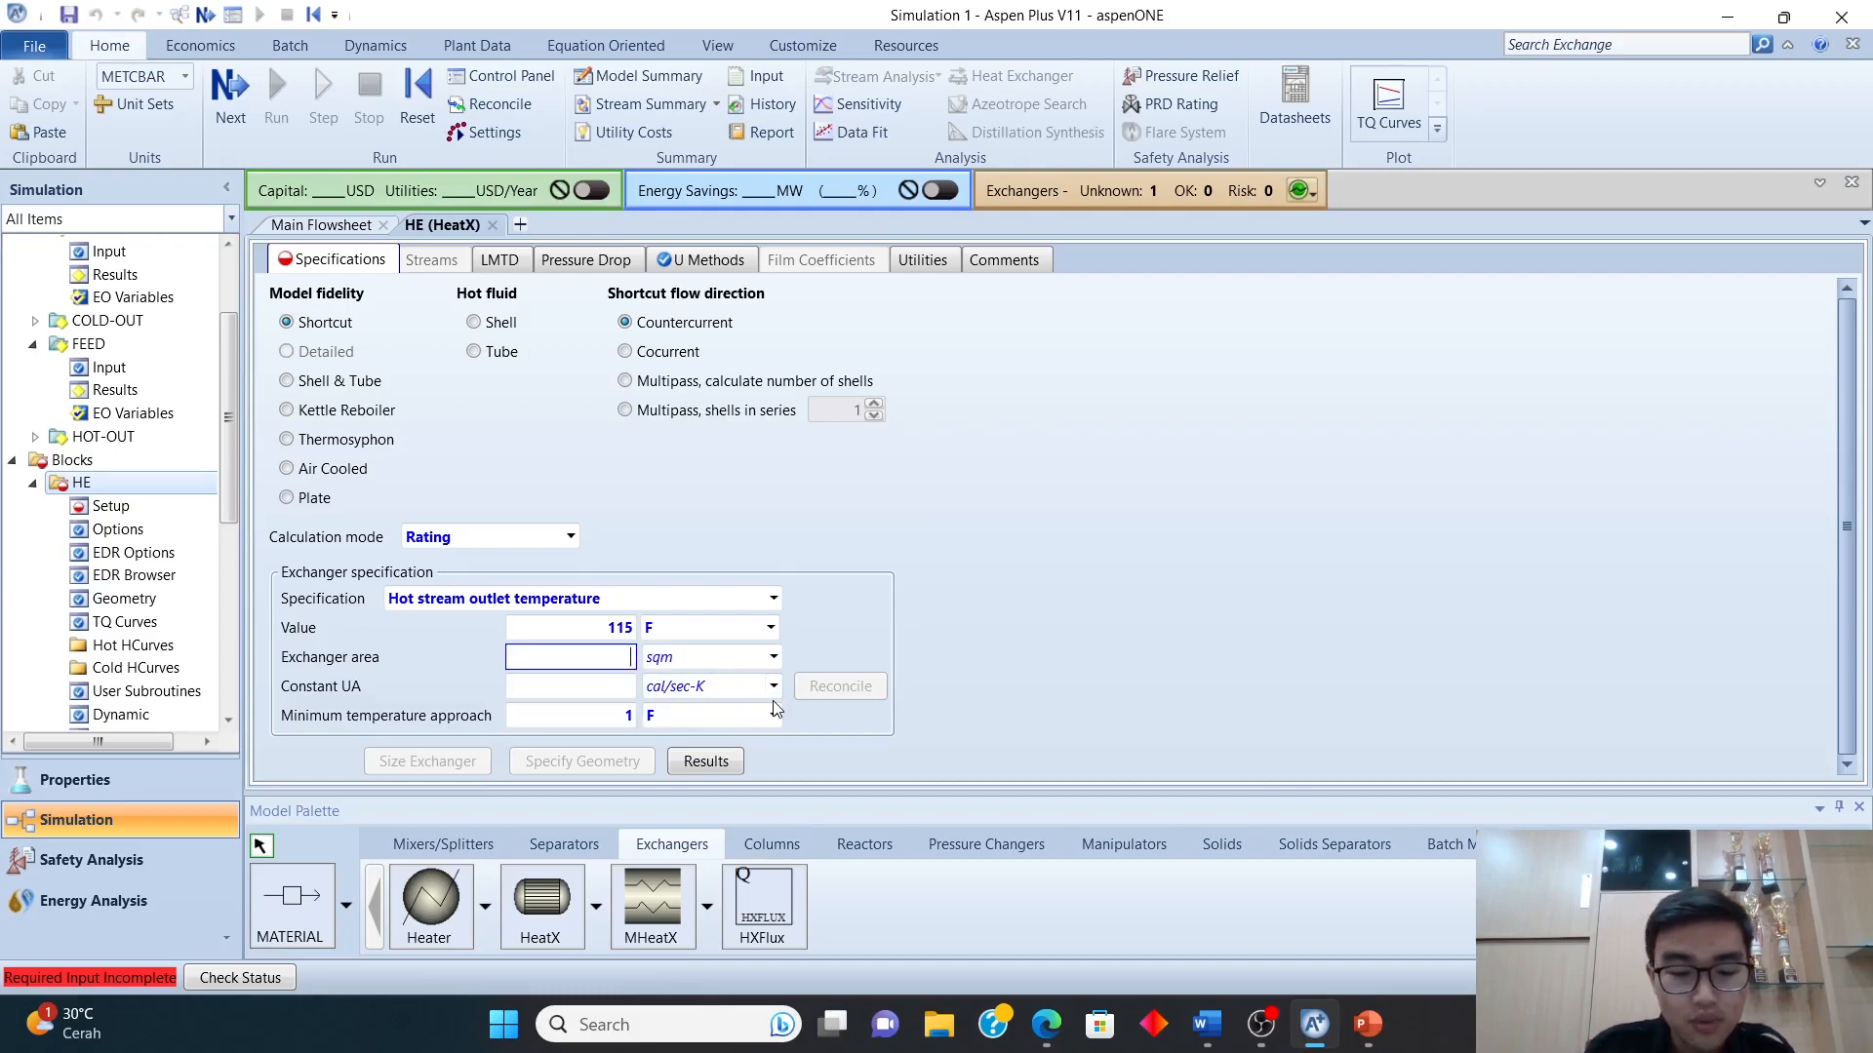
type("376")
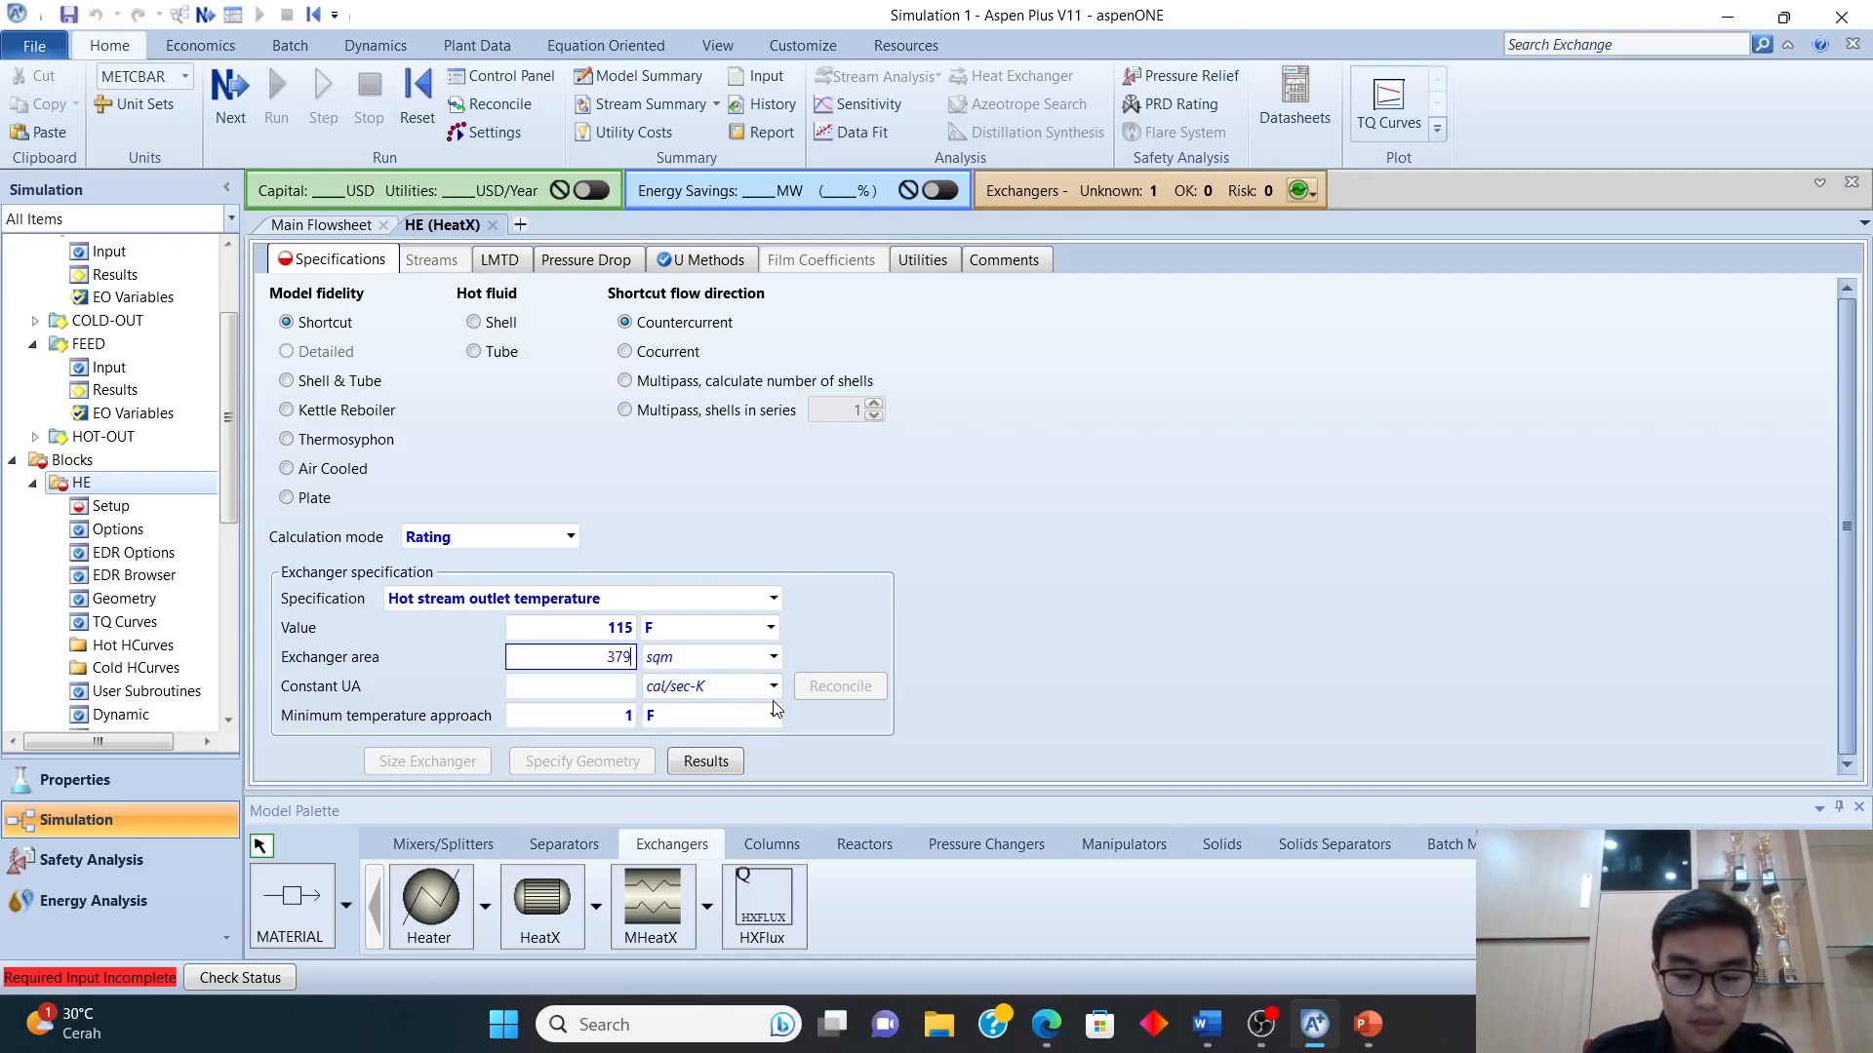
type(".")
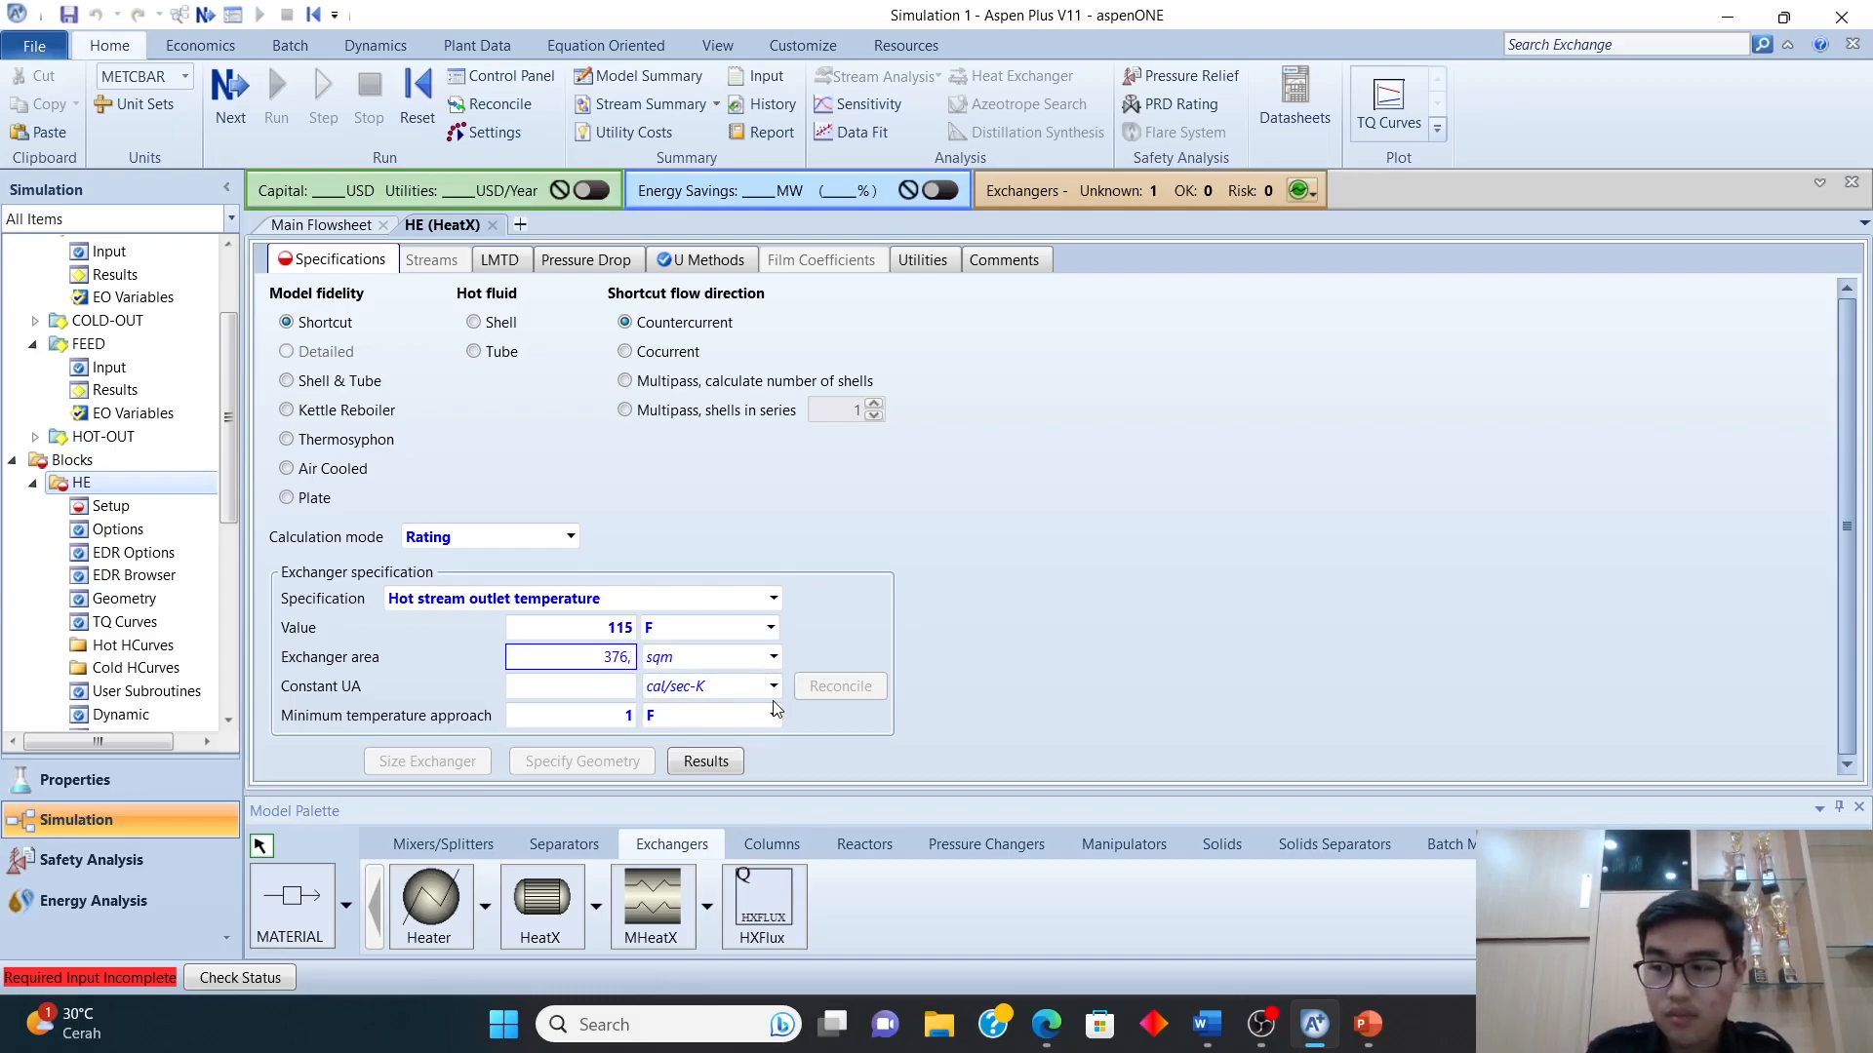
type("896")
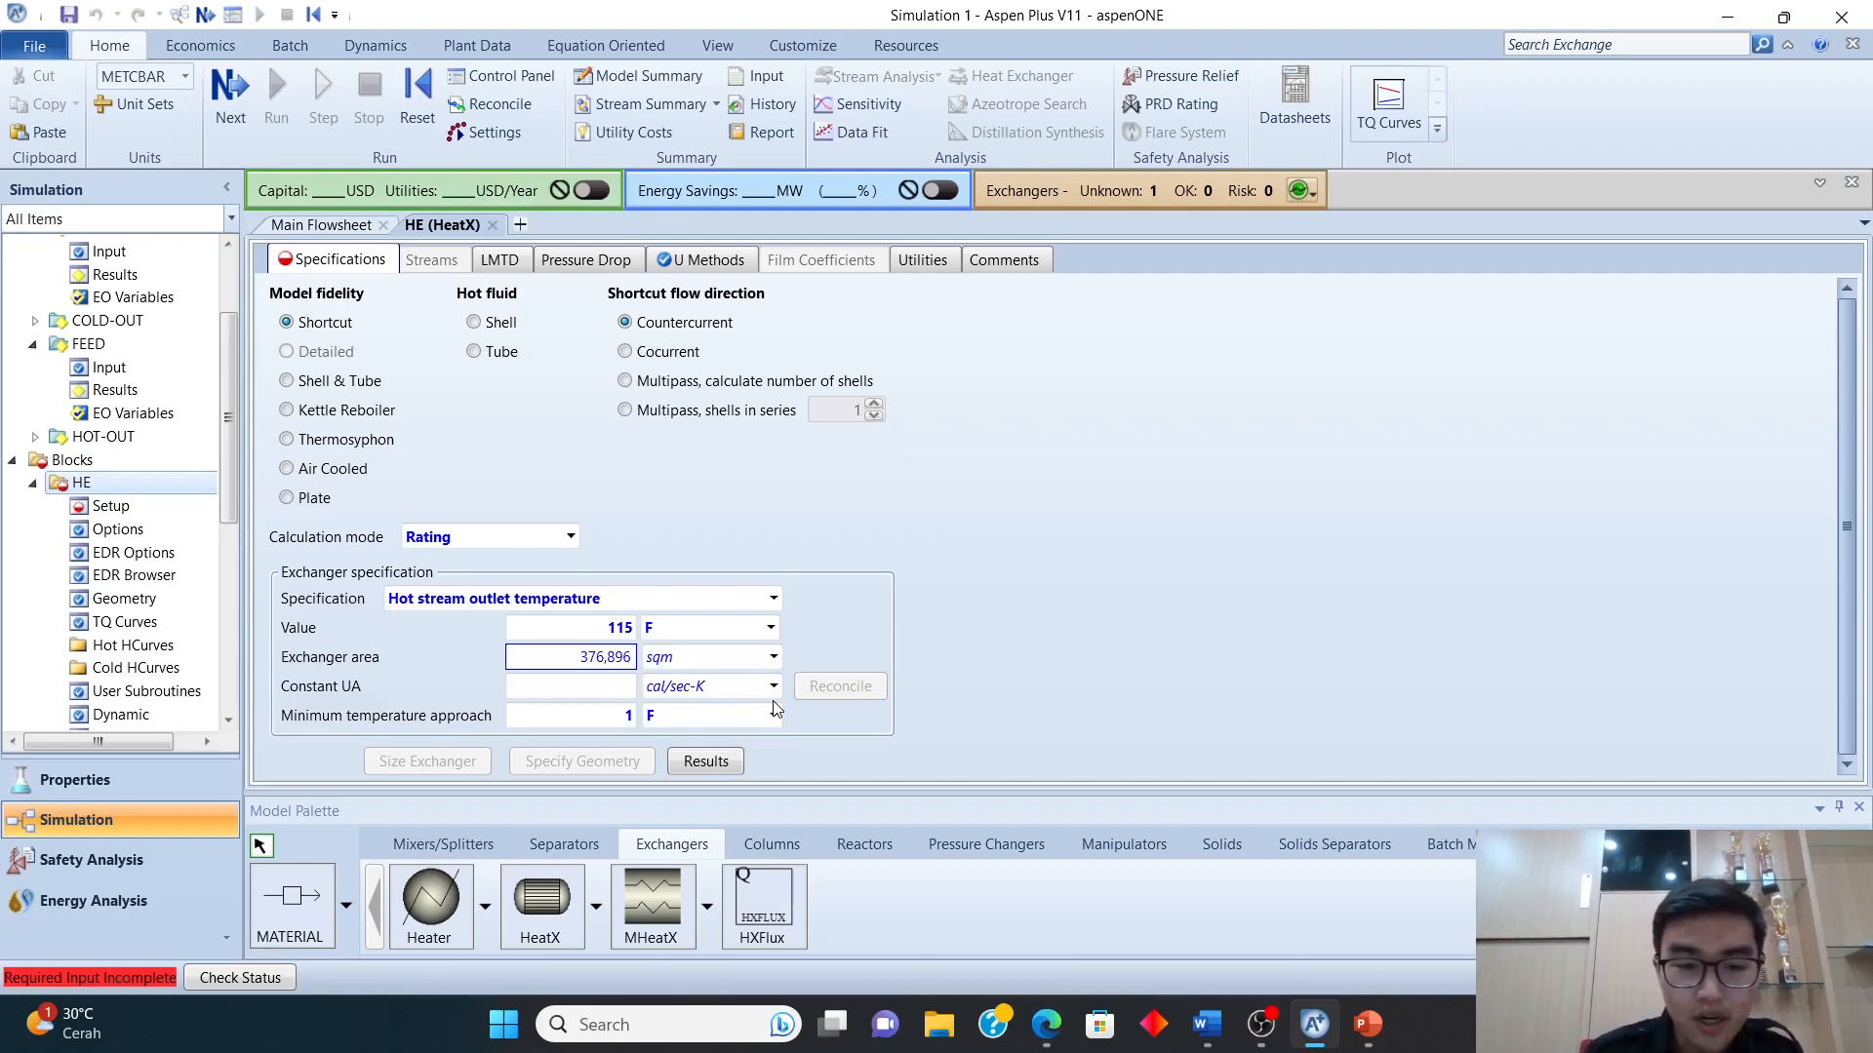
left_click(774, 656)
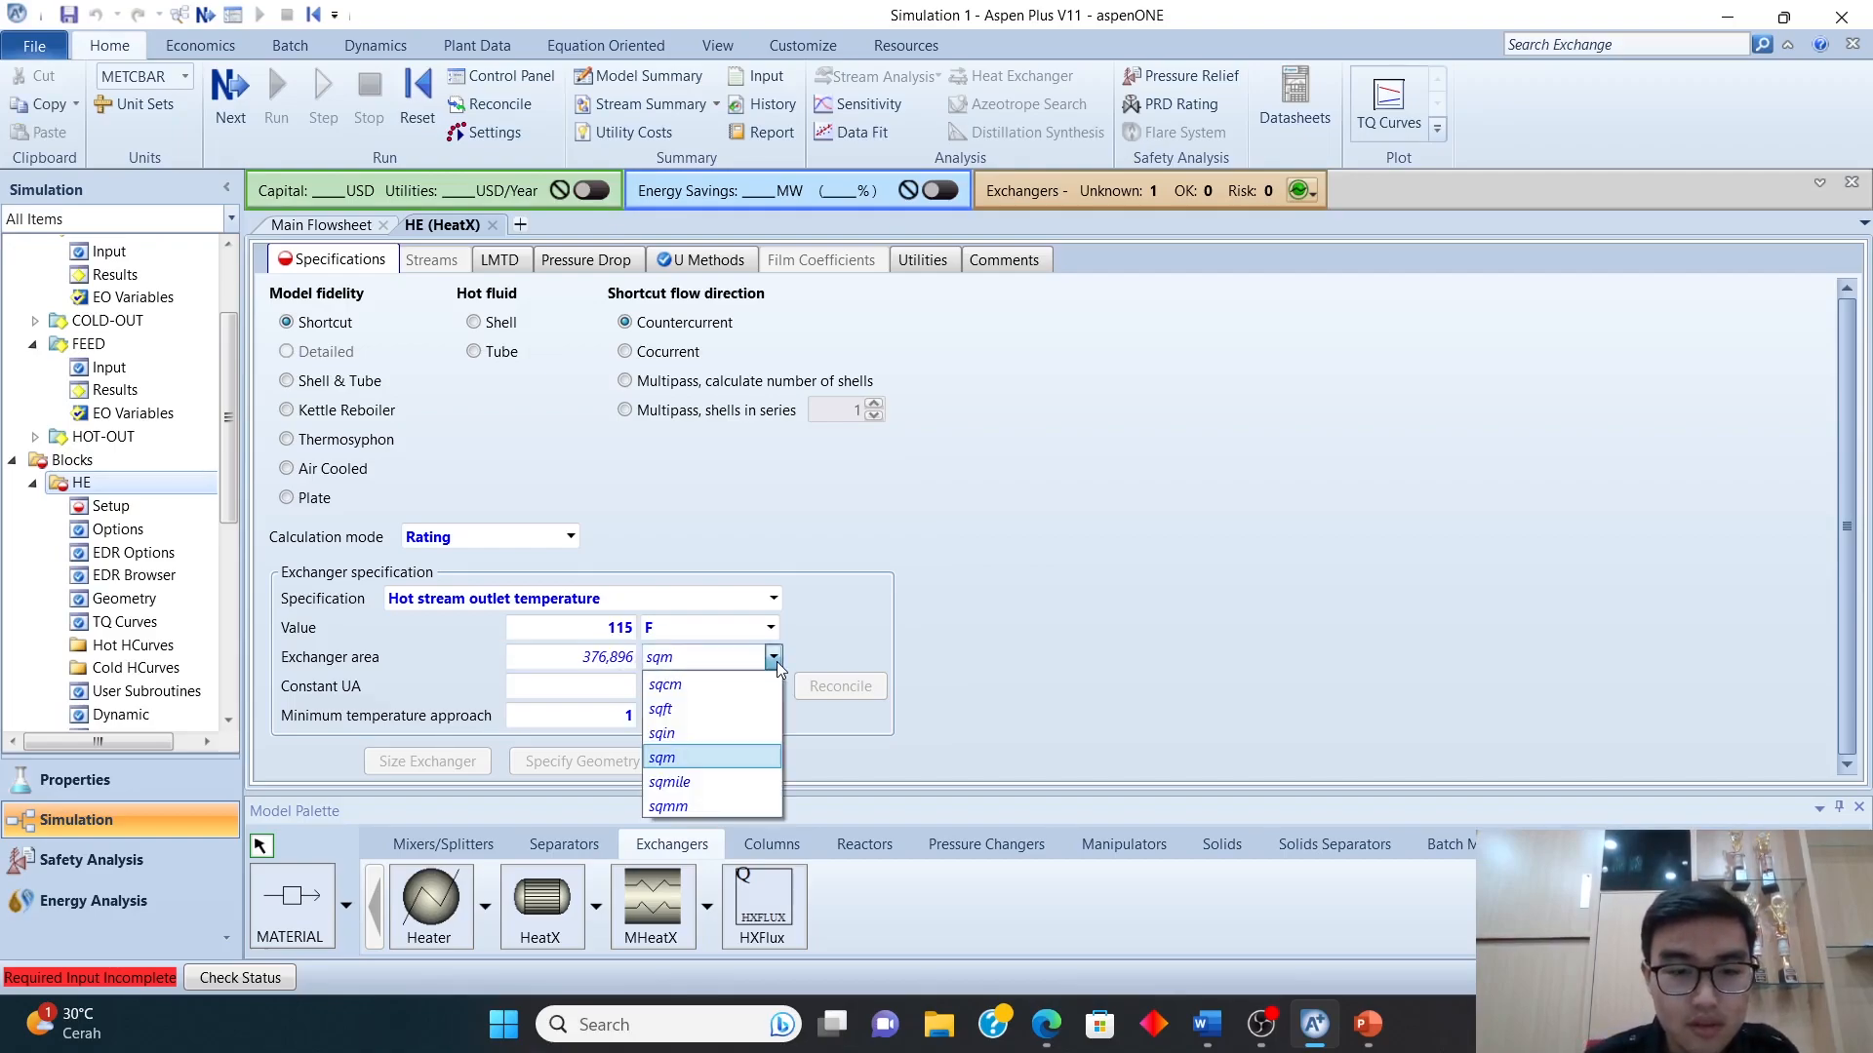
left_click(705, 708)
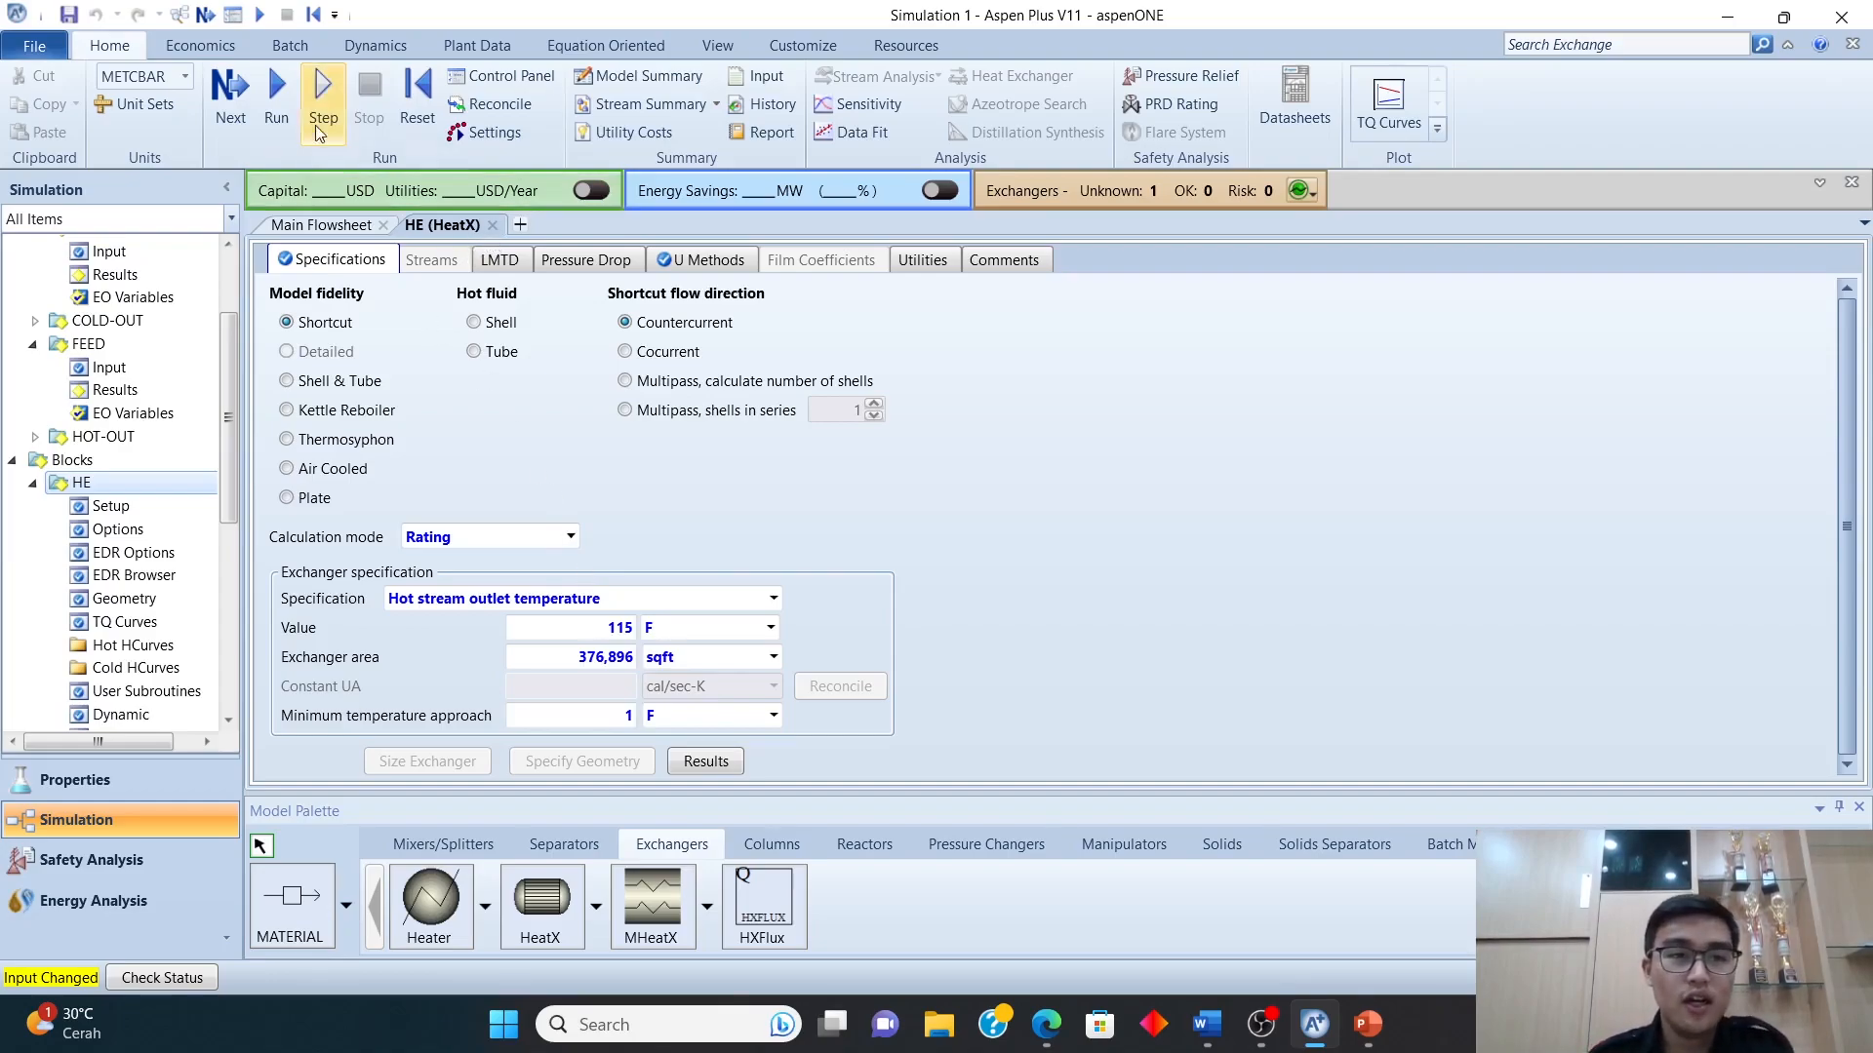
- Run the simulation, close the setup form and open the exchanger details in the HE block's thermal results
left_click(279, 98)
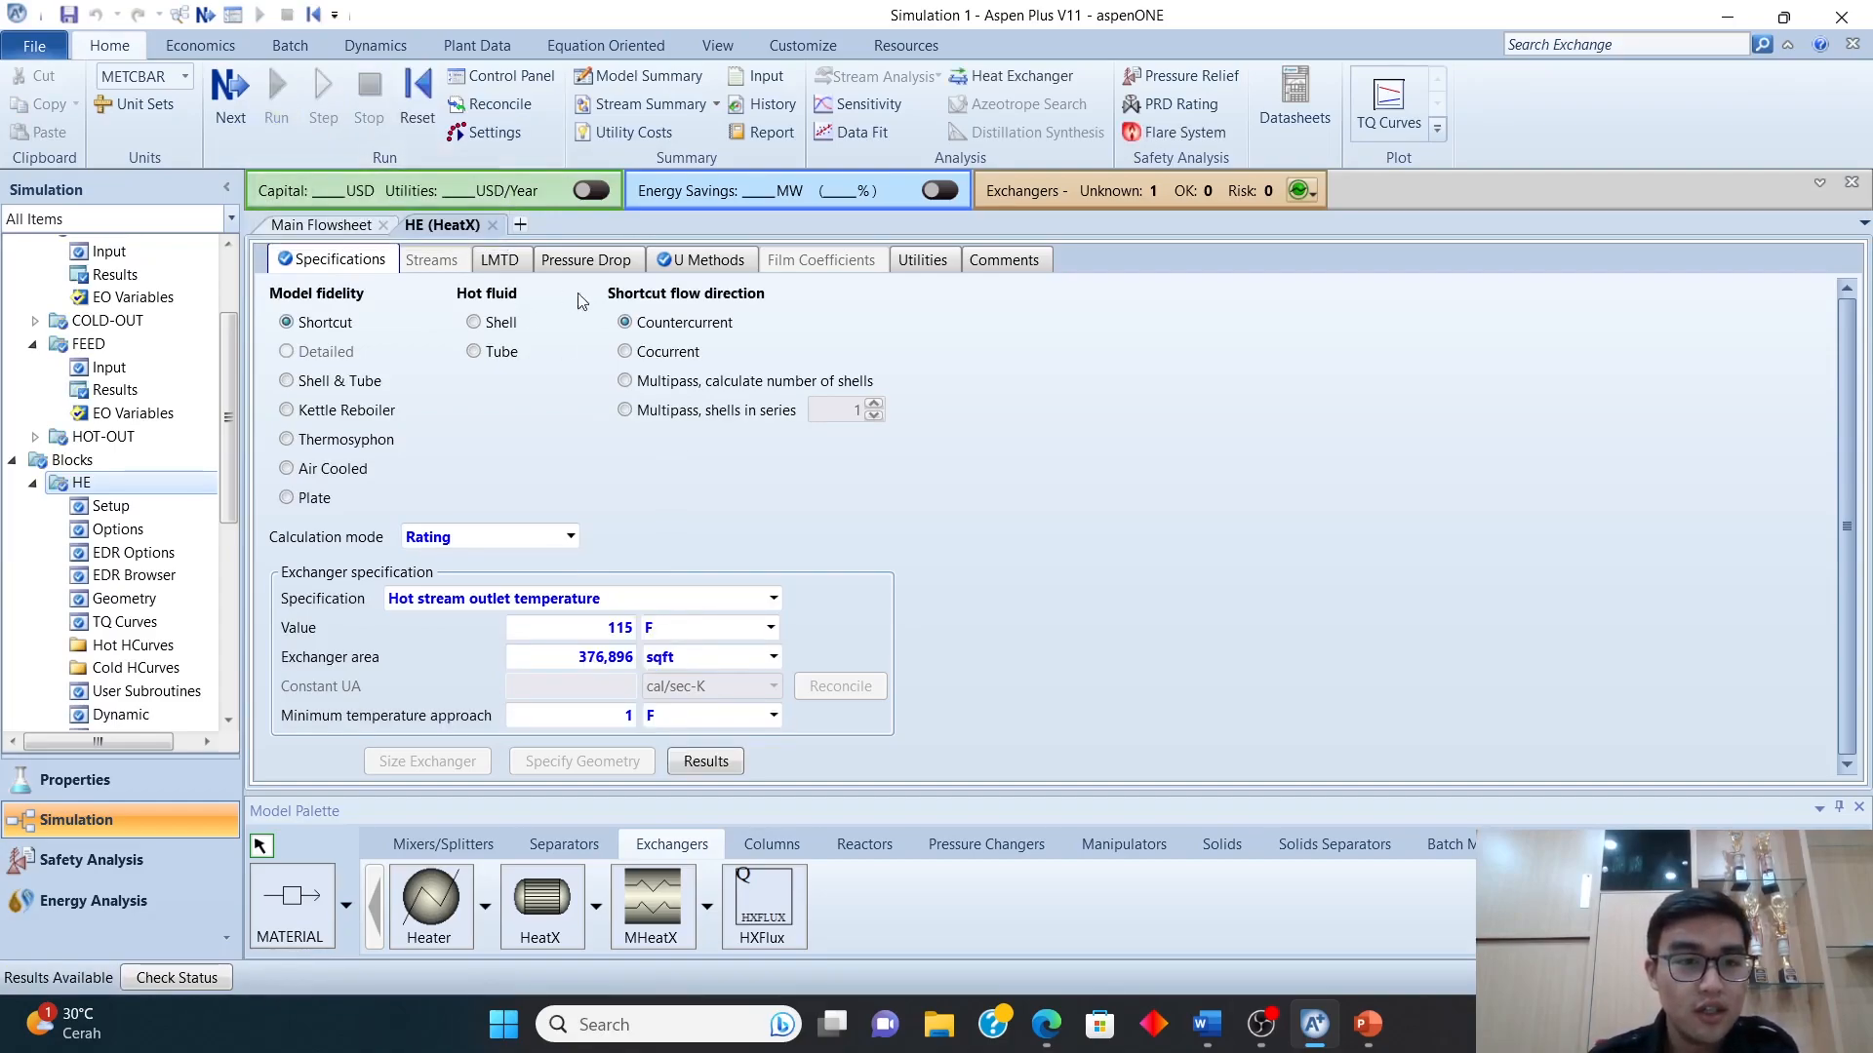
left_click(491, 225)
right_click(675, 457)
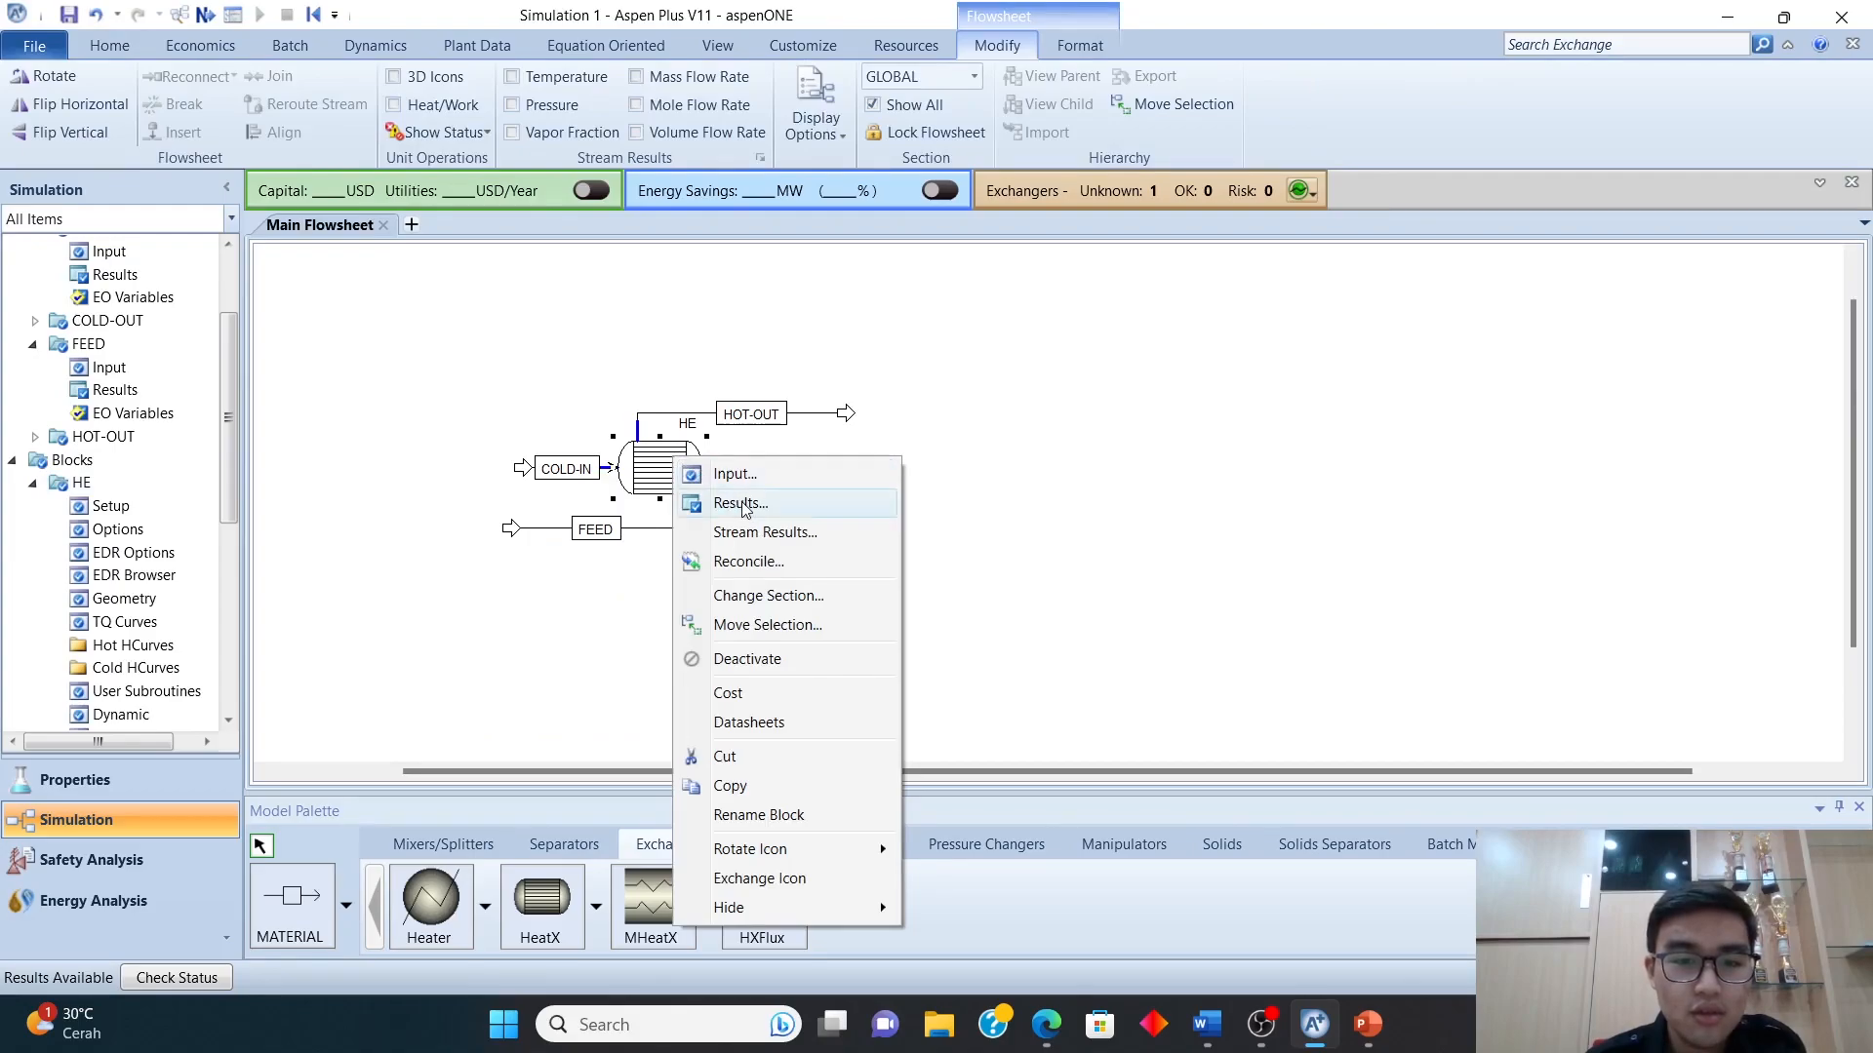
left_click(726, 500)
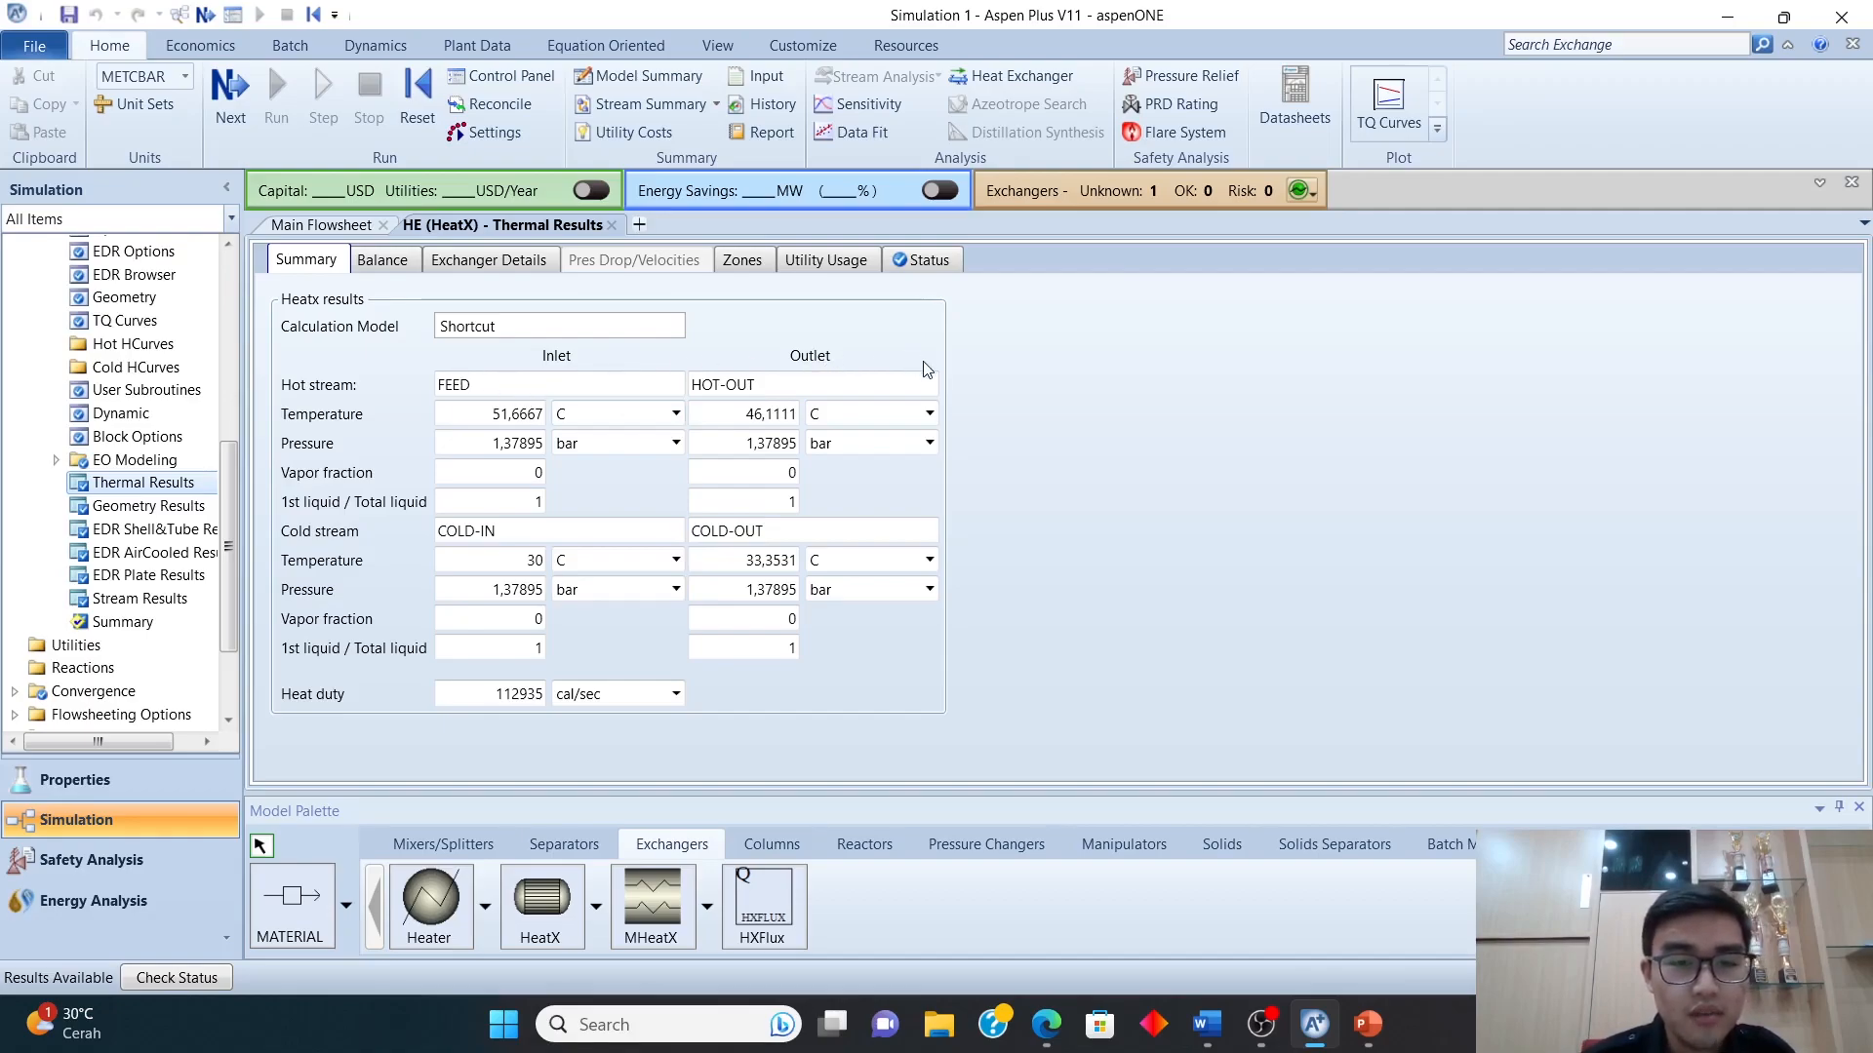
left_click(454, 259)
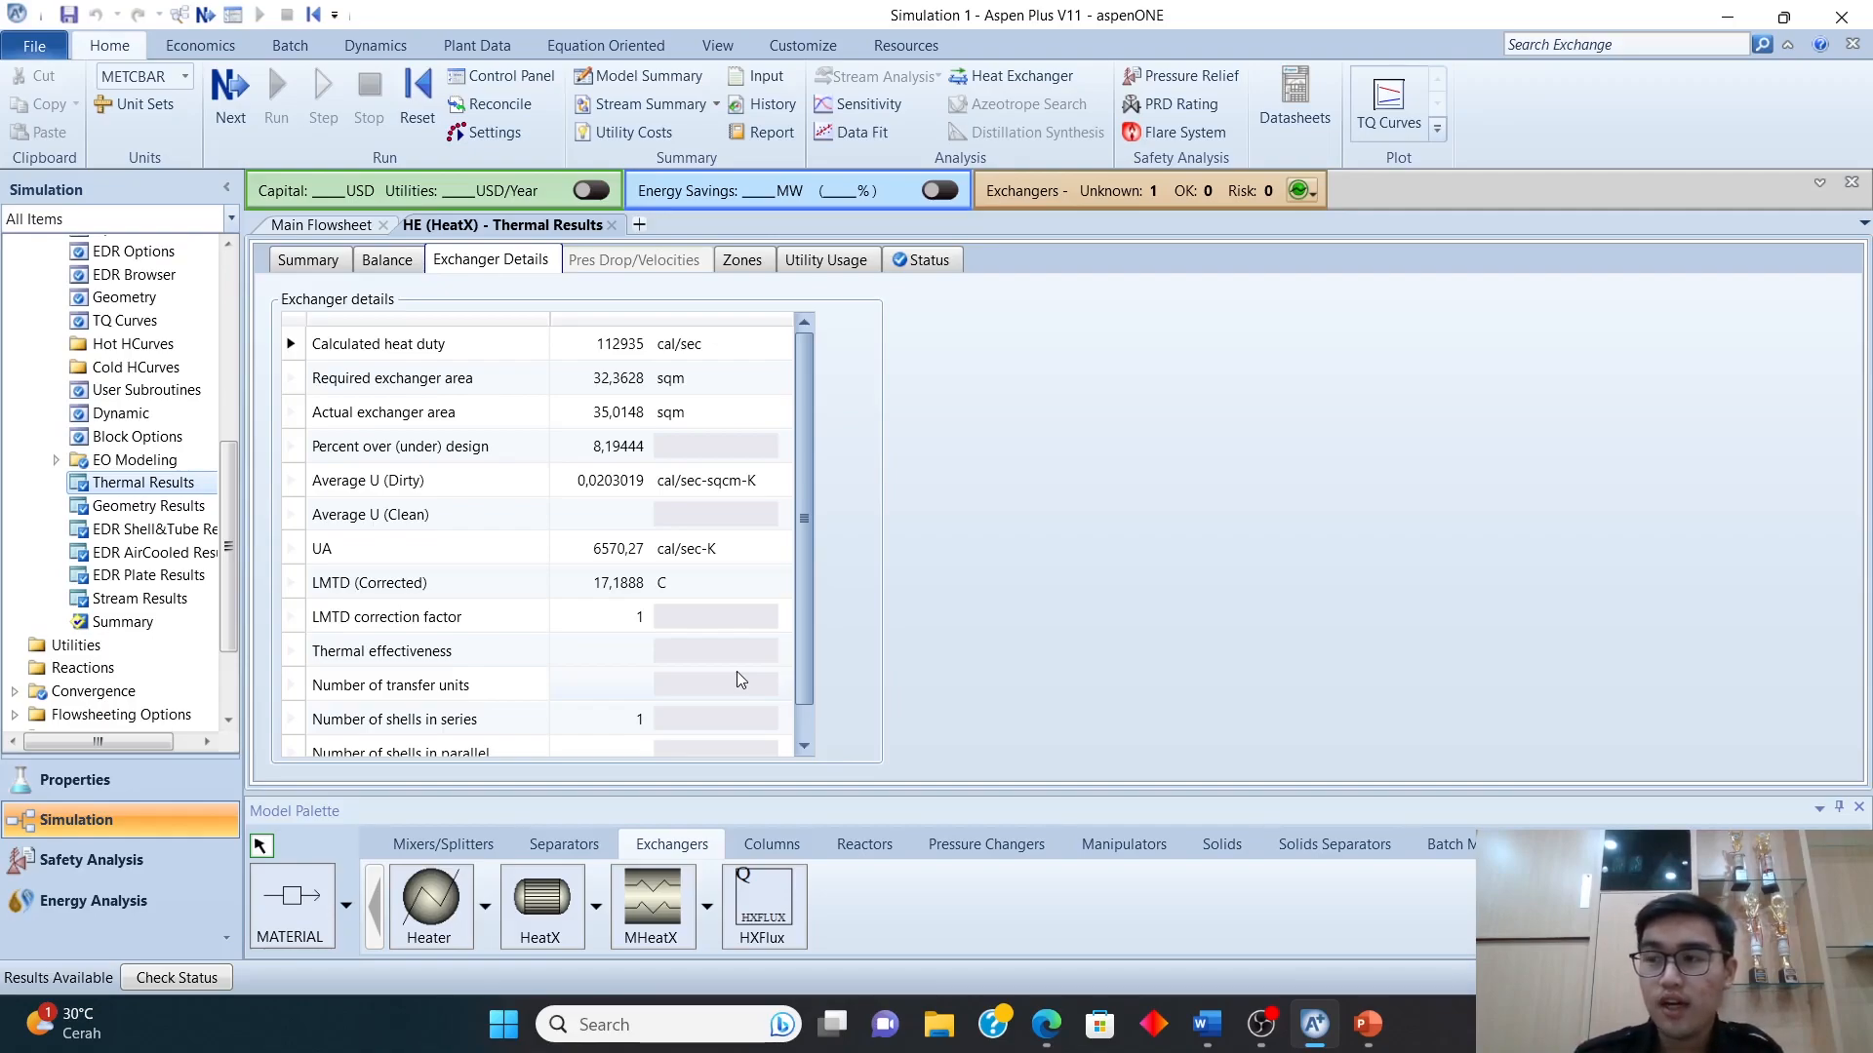
- Convert the HE block to a rigorous Shell & Tube exchanger by specifying the exchanger geometry with key geometry input
left_click(611, 225)
right_click(685, 470)
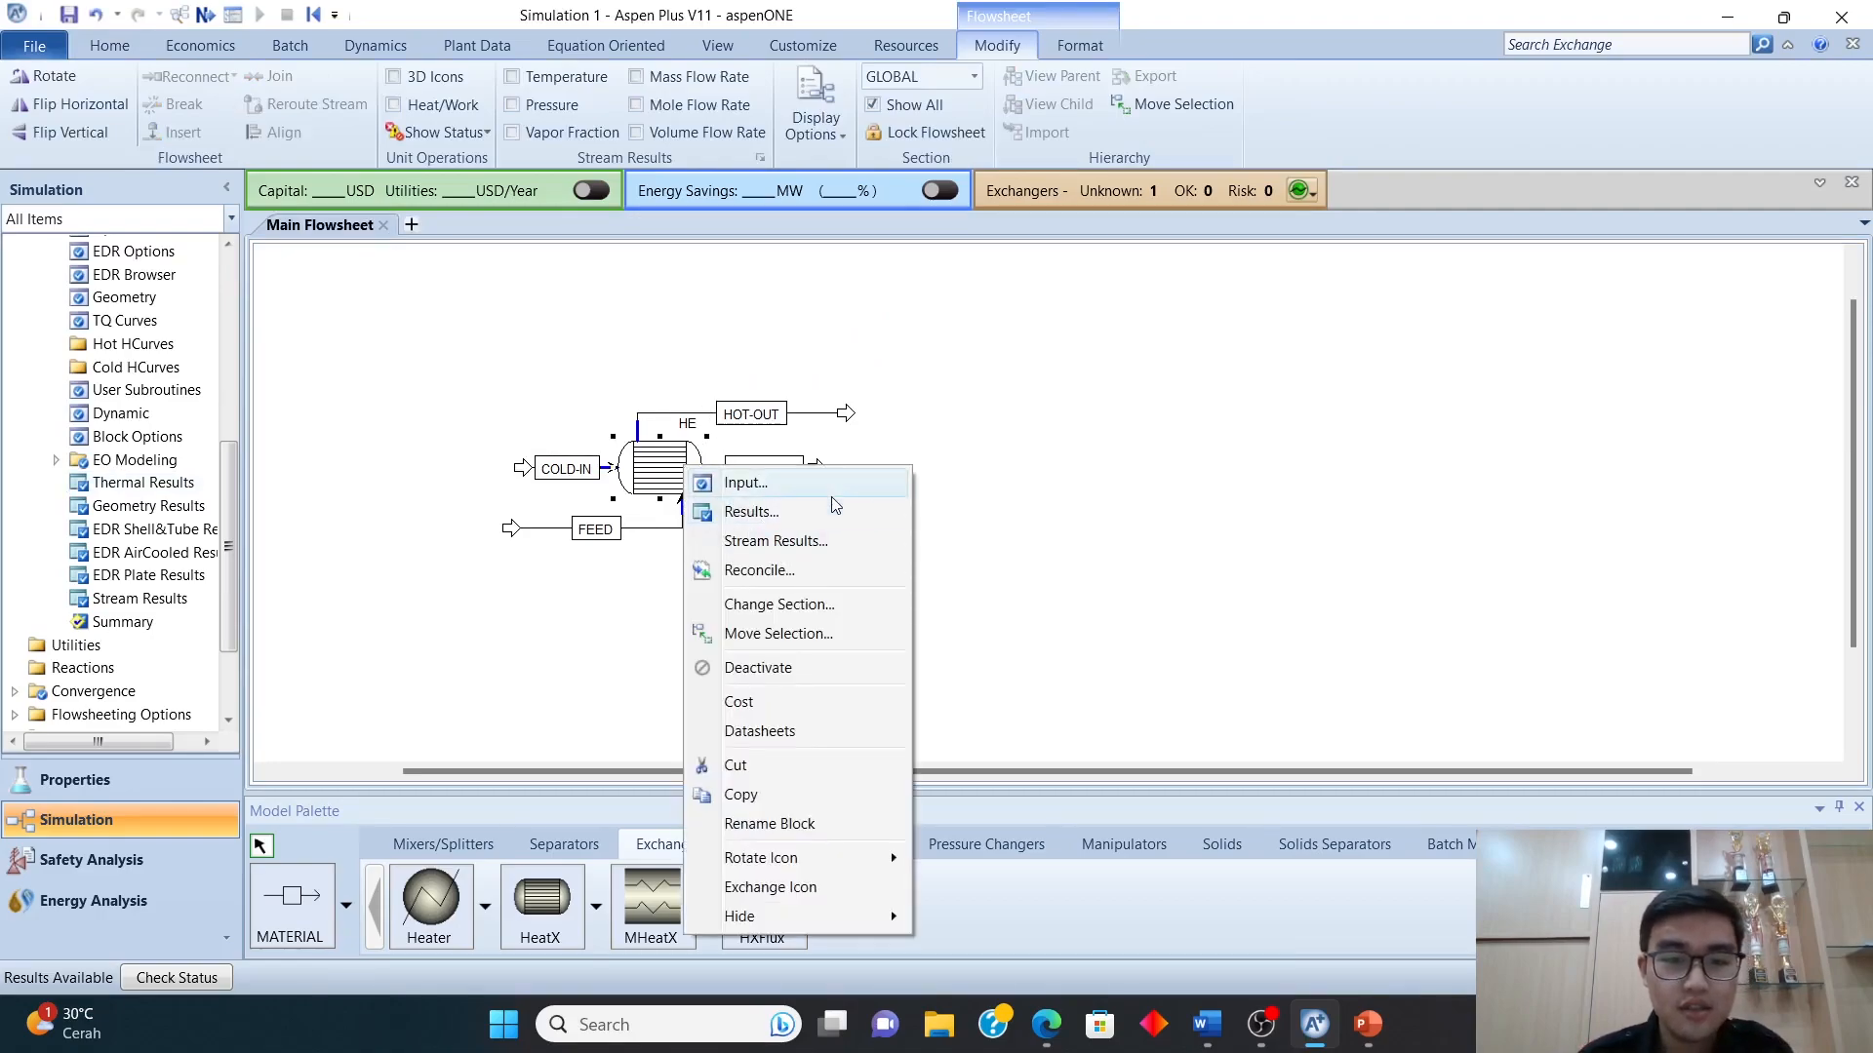
left_click(746, 481)
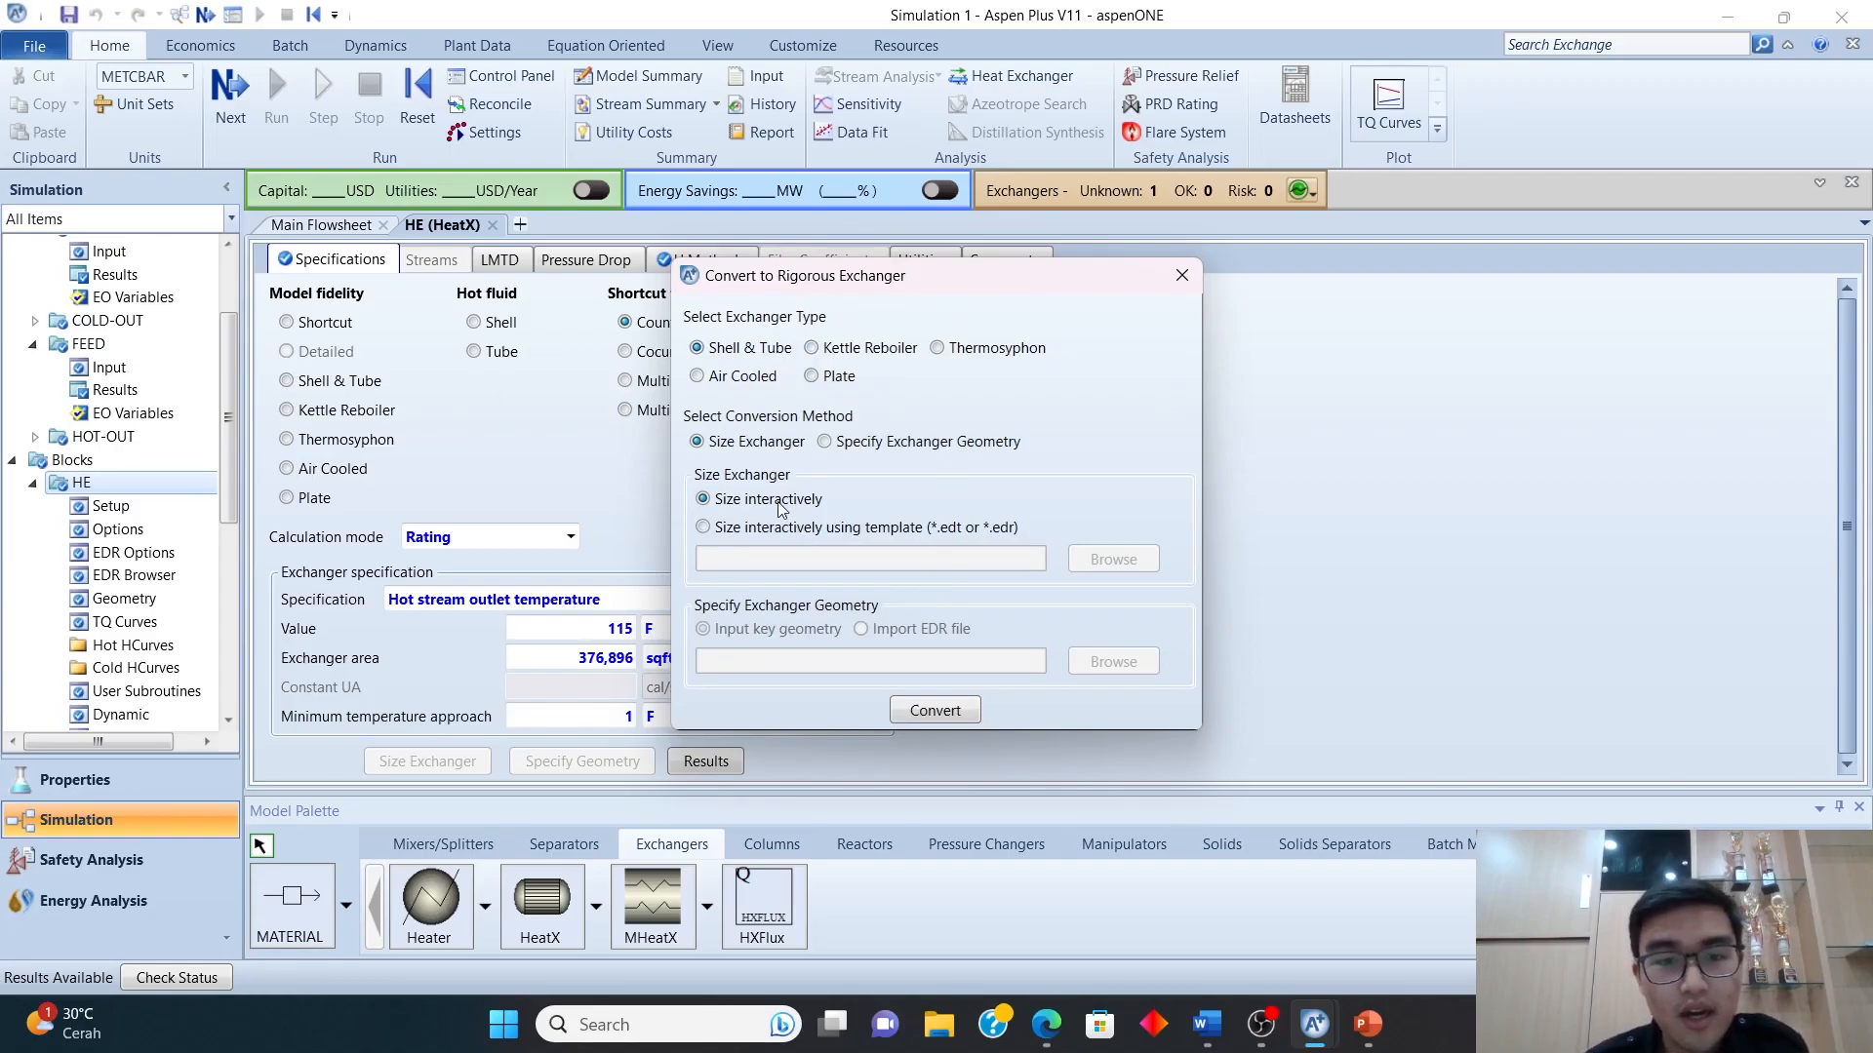
left_click(825, 443)
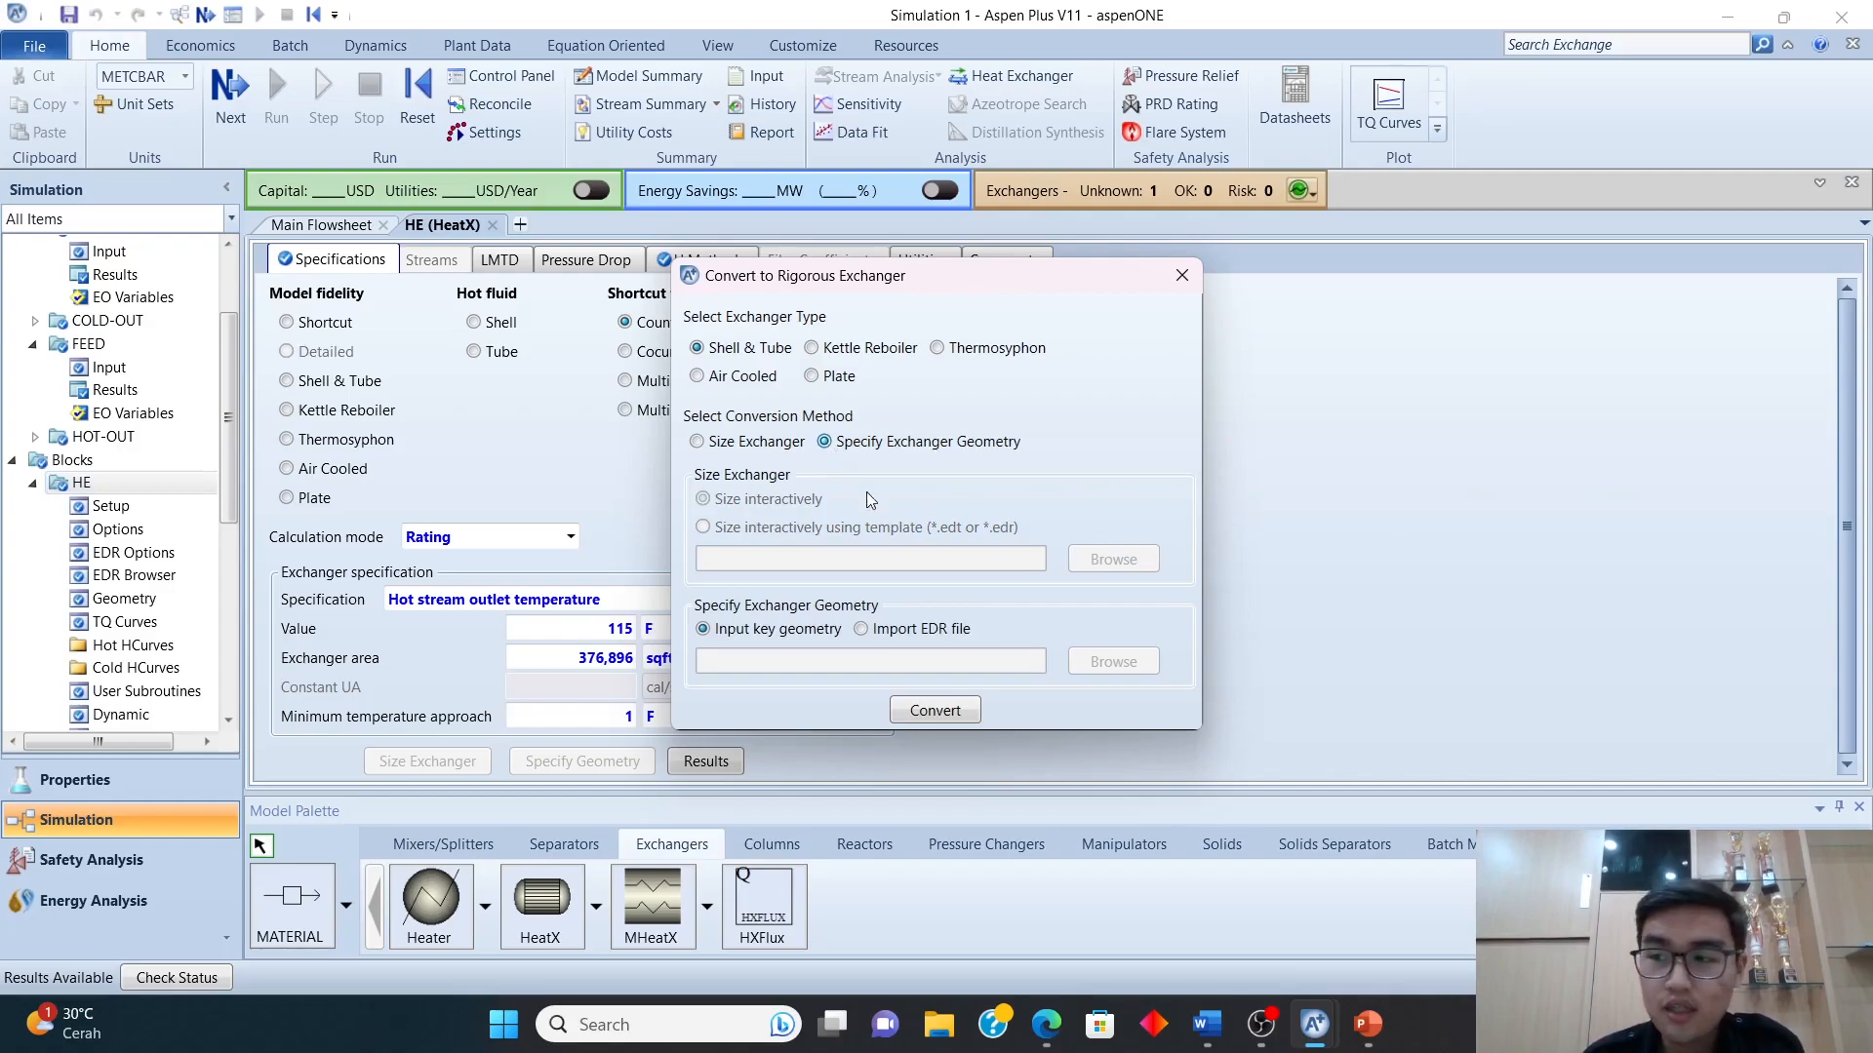
left_click(933, 710)
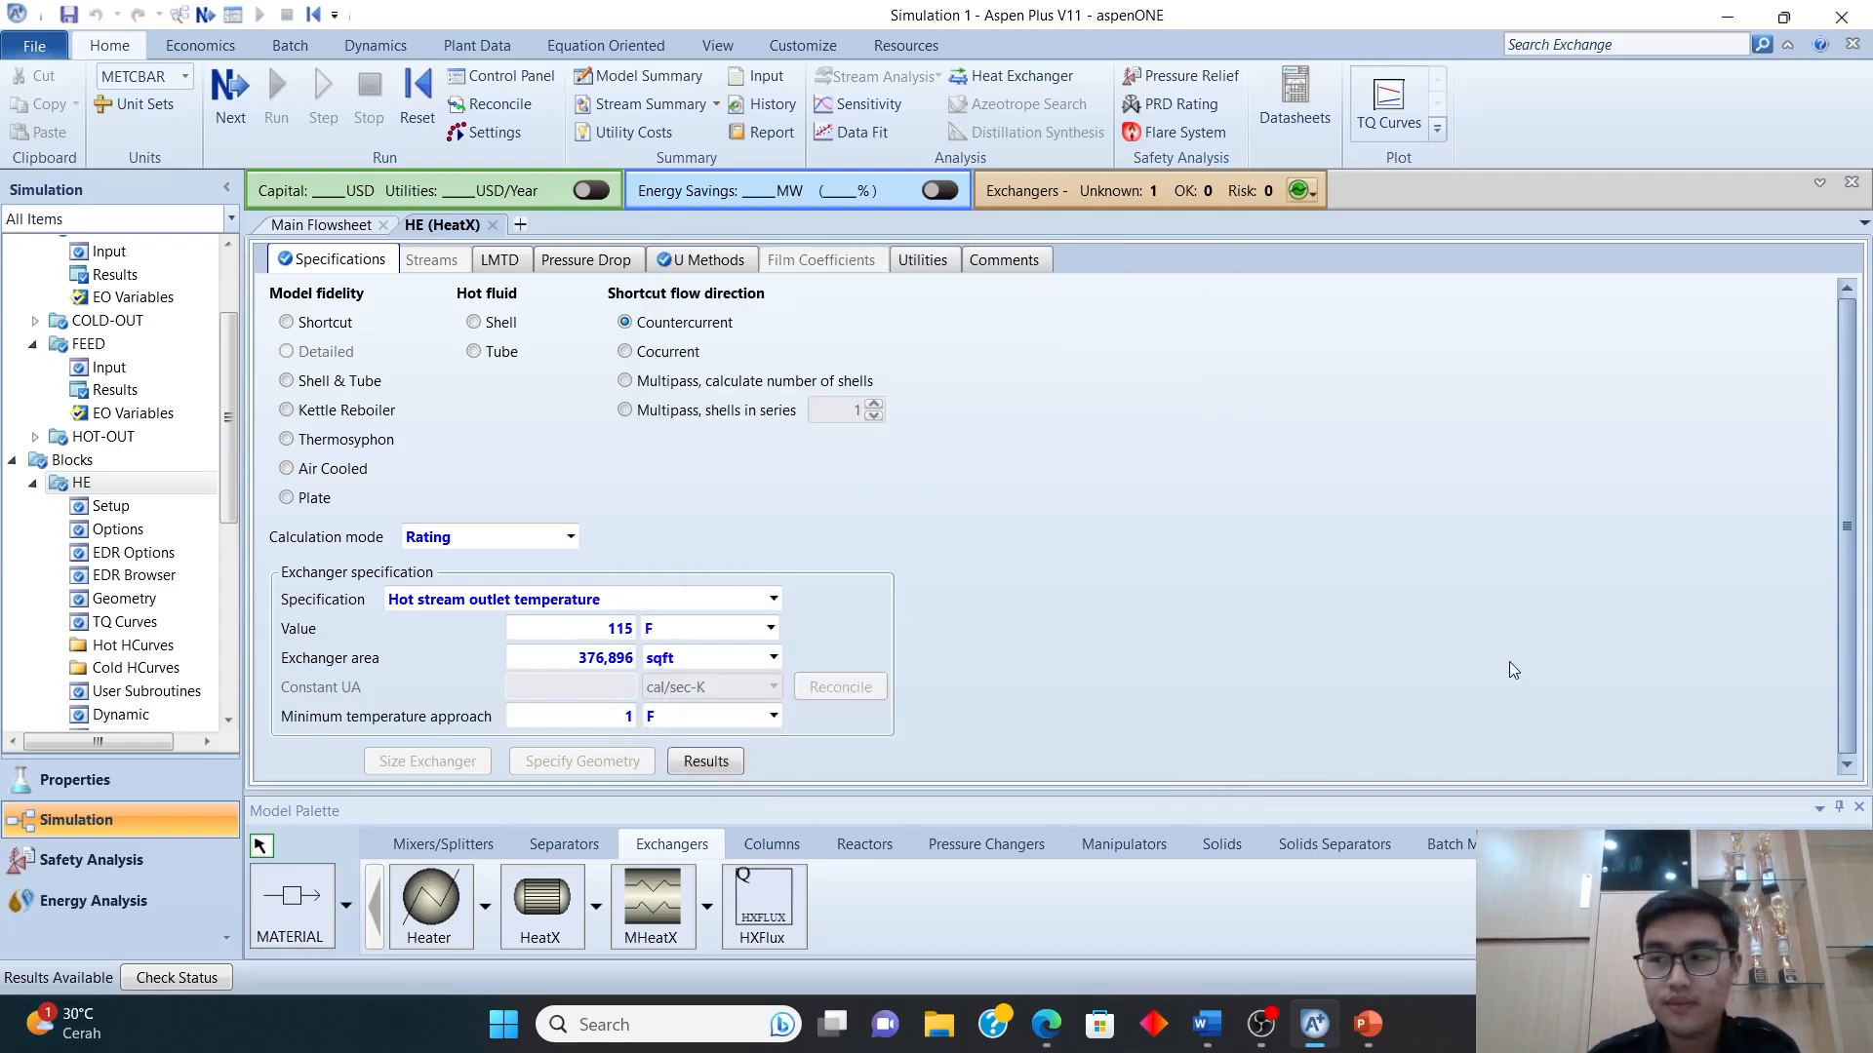
- Set the shell inner diameter to 15,25 in in the exchanger's size data
scroll(1283, 588, "down", 5)
scroll(1283, 588, "up", 5)
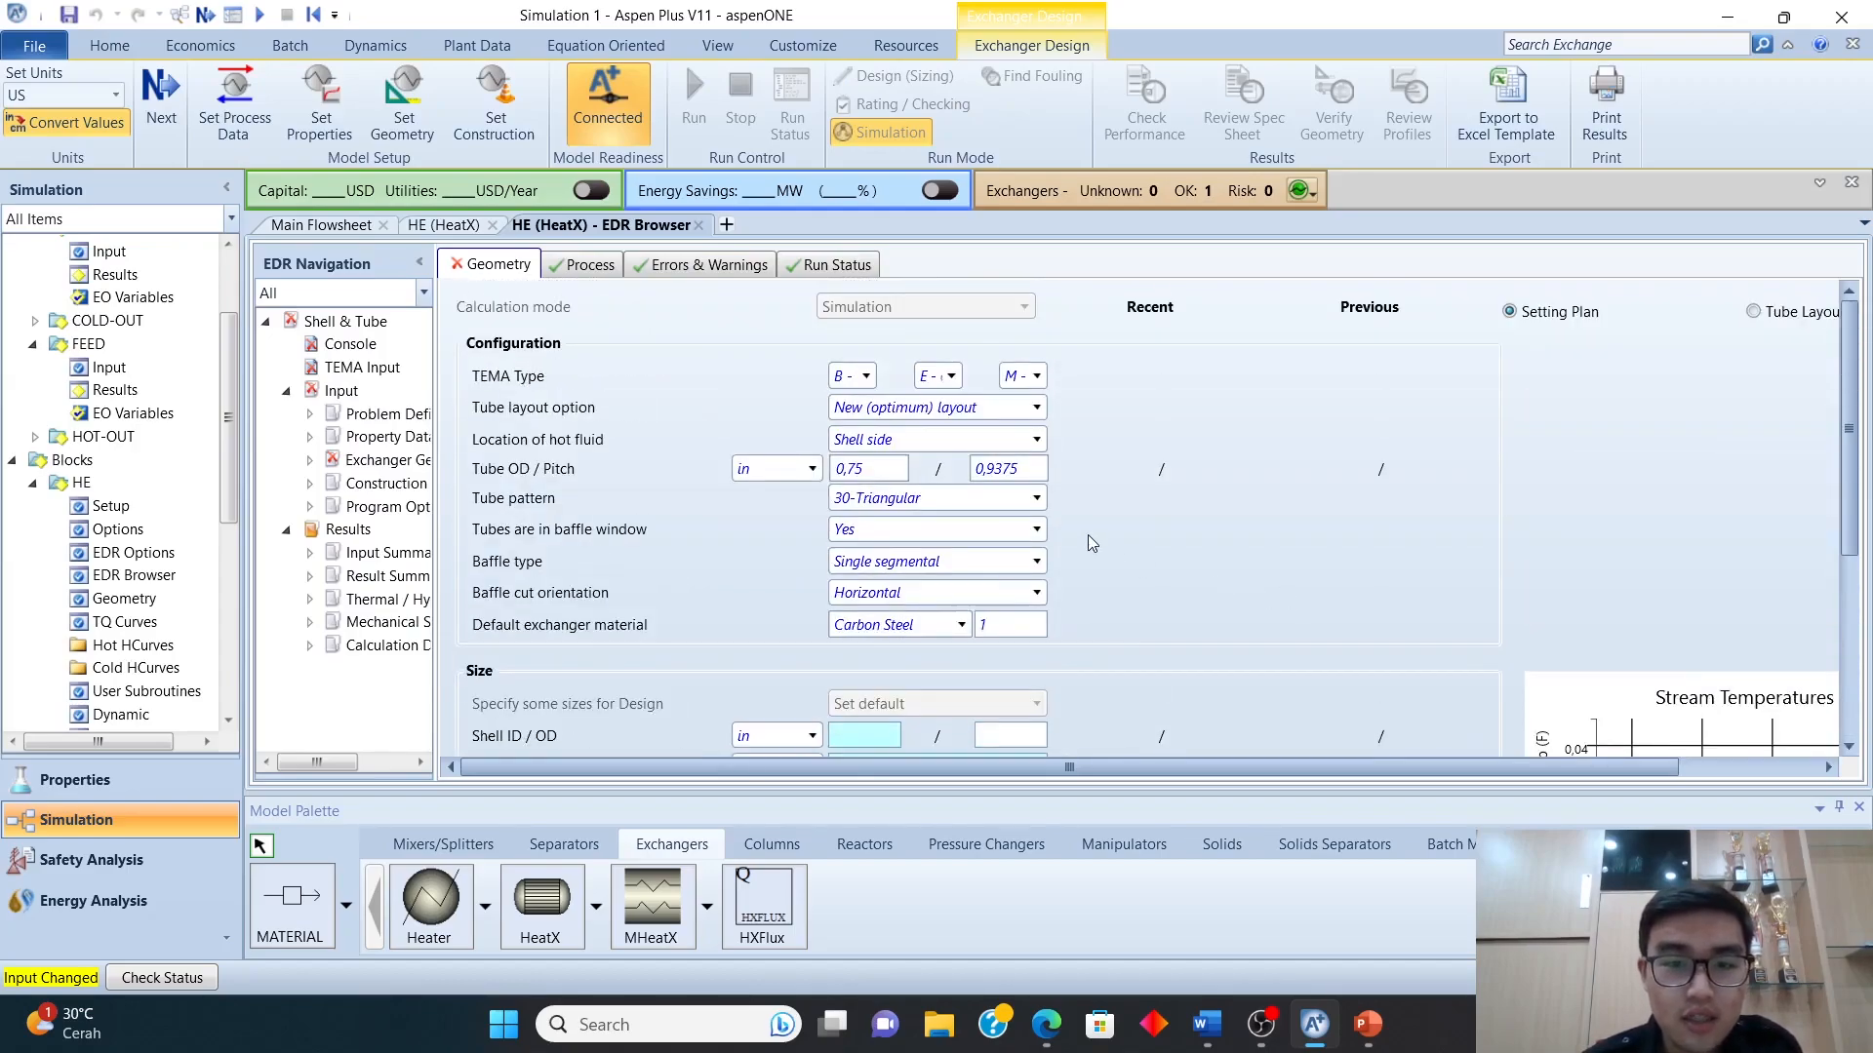
scroll(1086, 535, "down", 5)
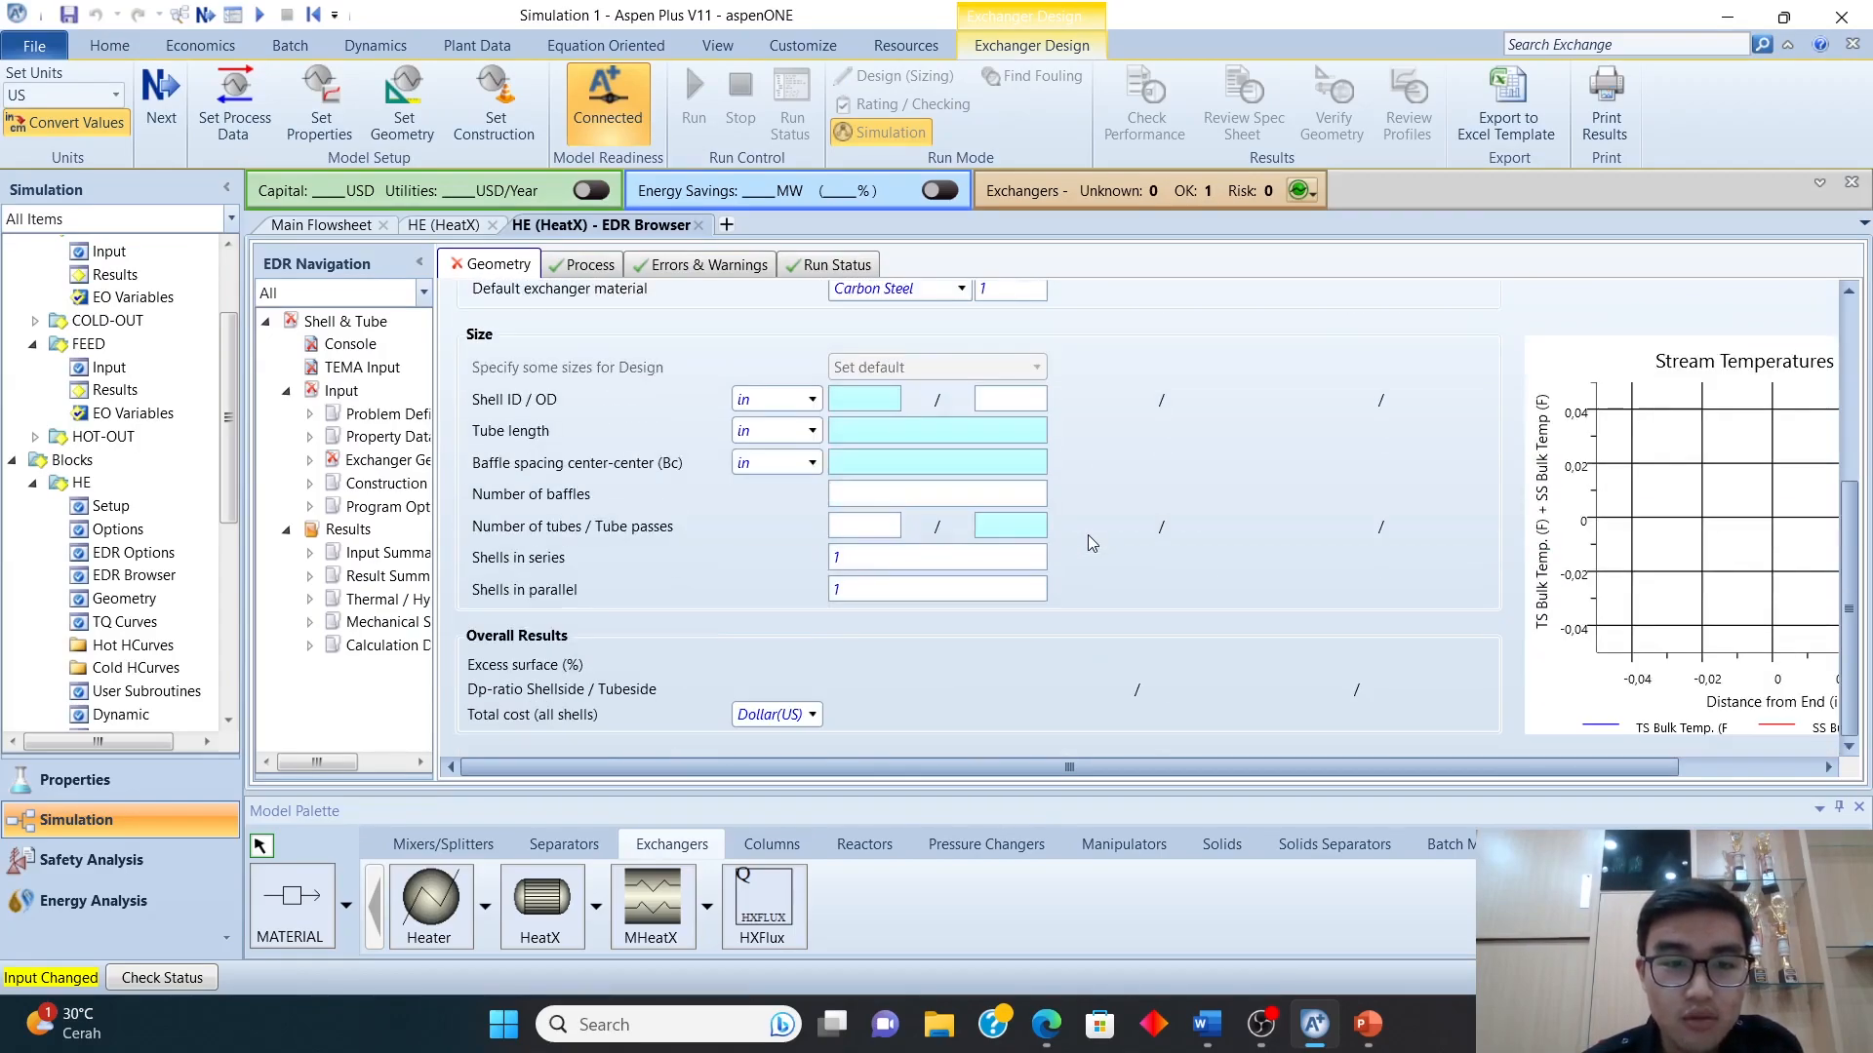
left_click(854, 397)
left_click(808, 400)
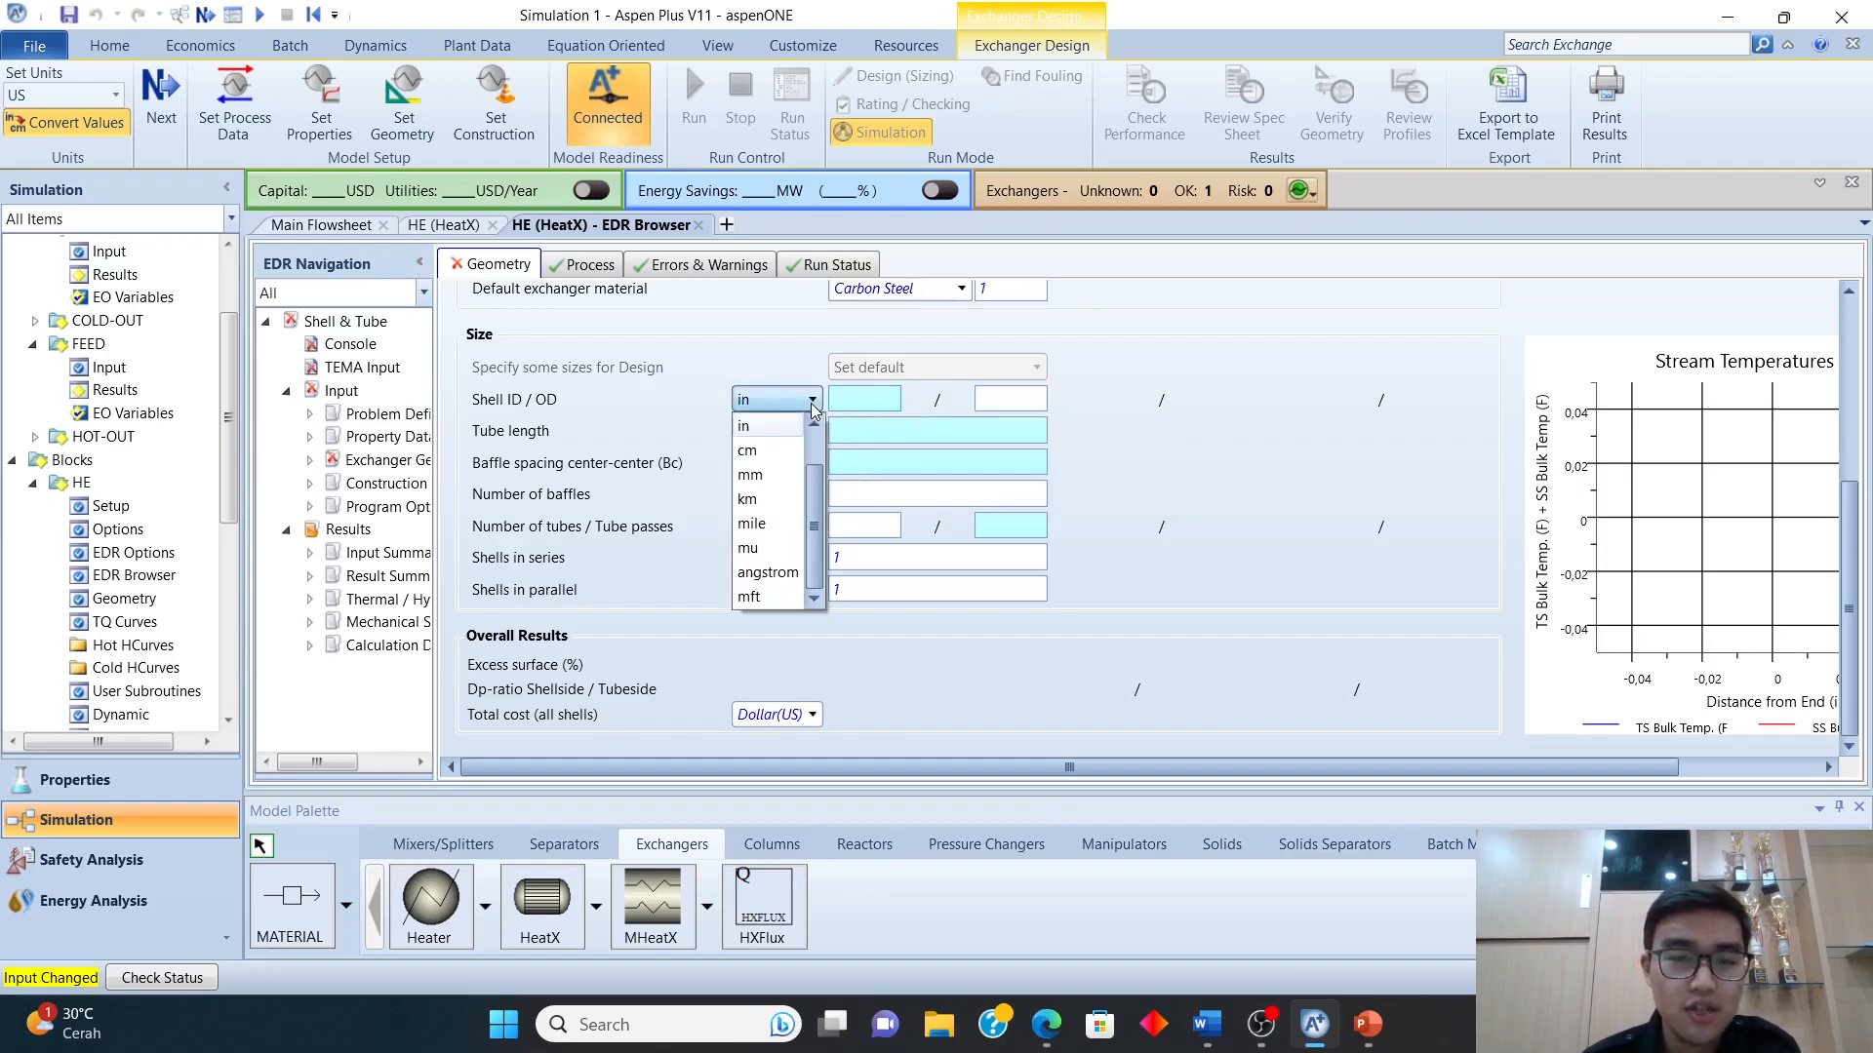
left_click(851, 397)
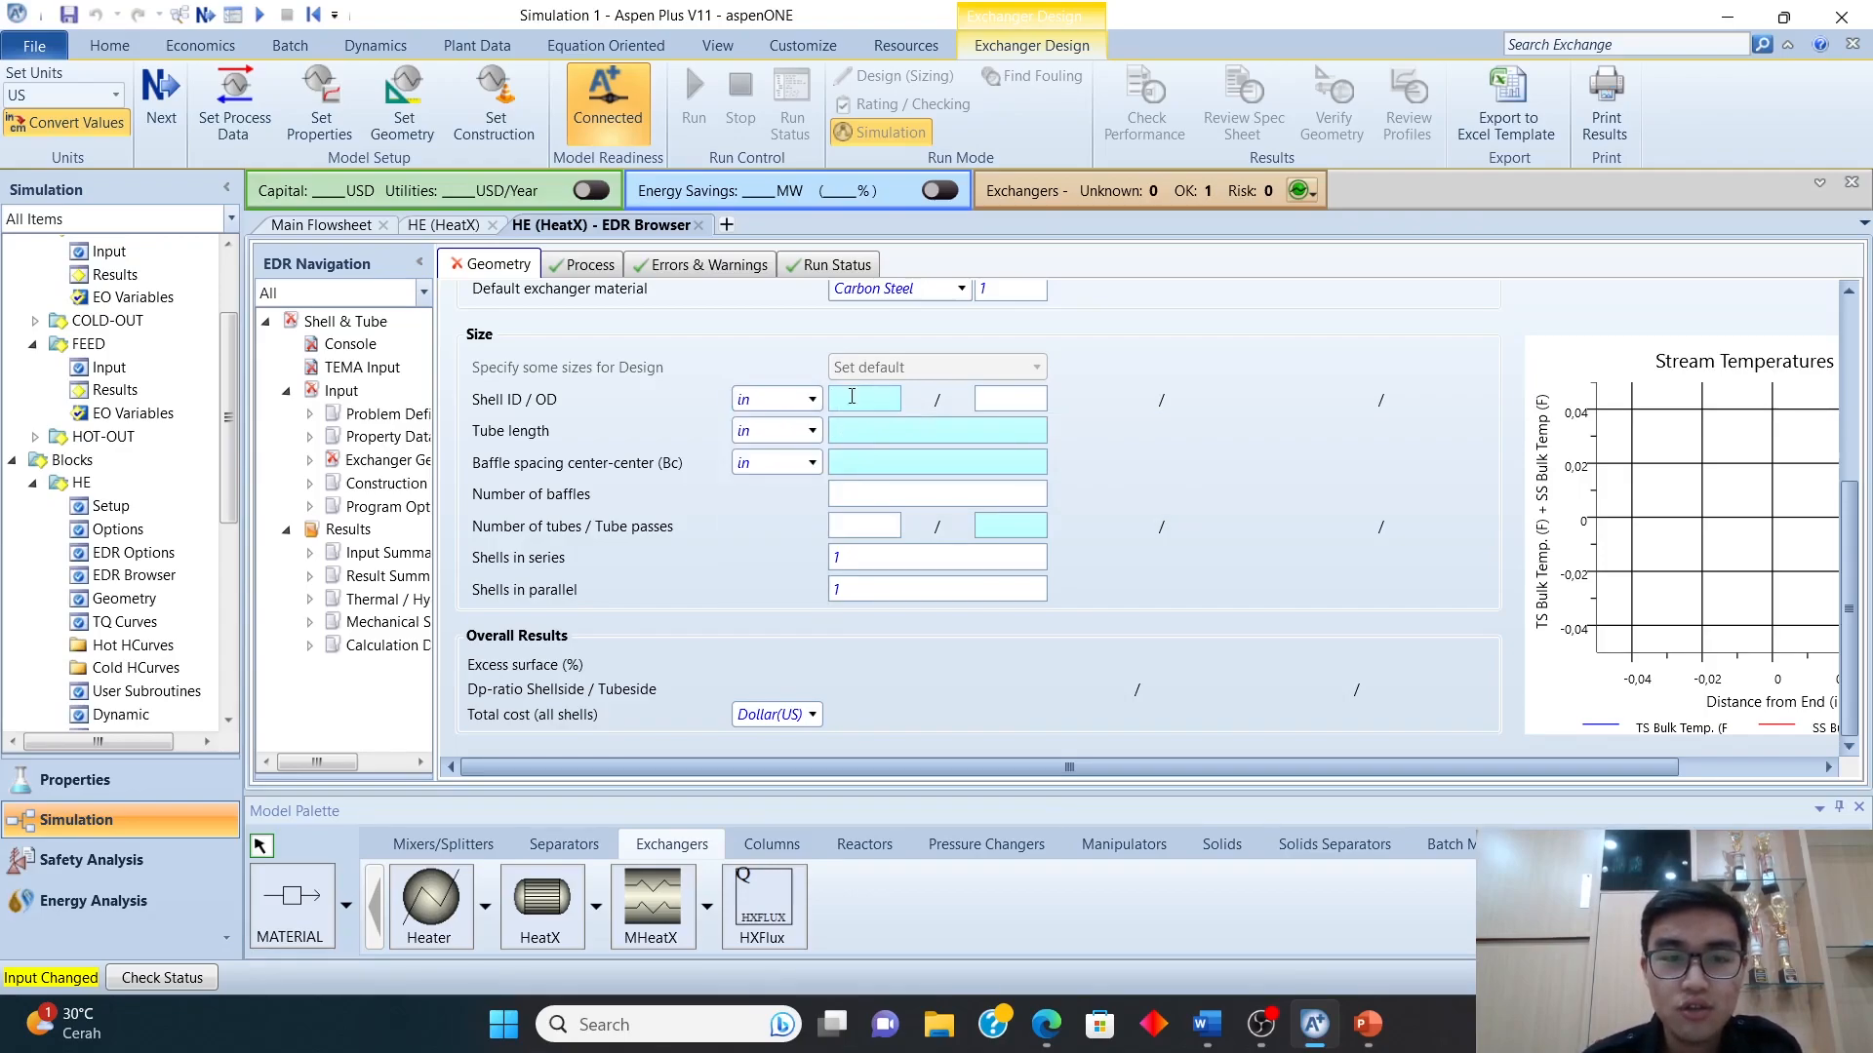
left_click(872, 401)
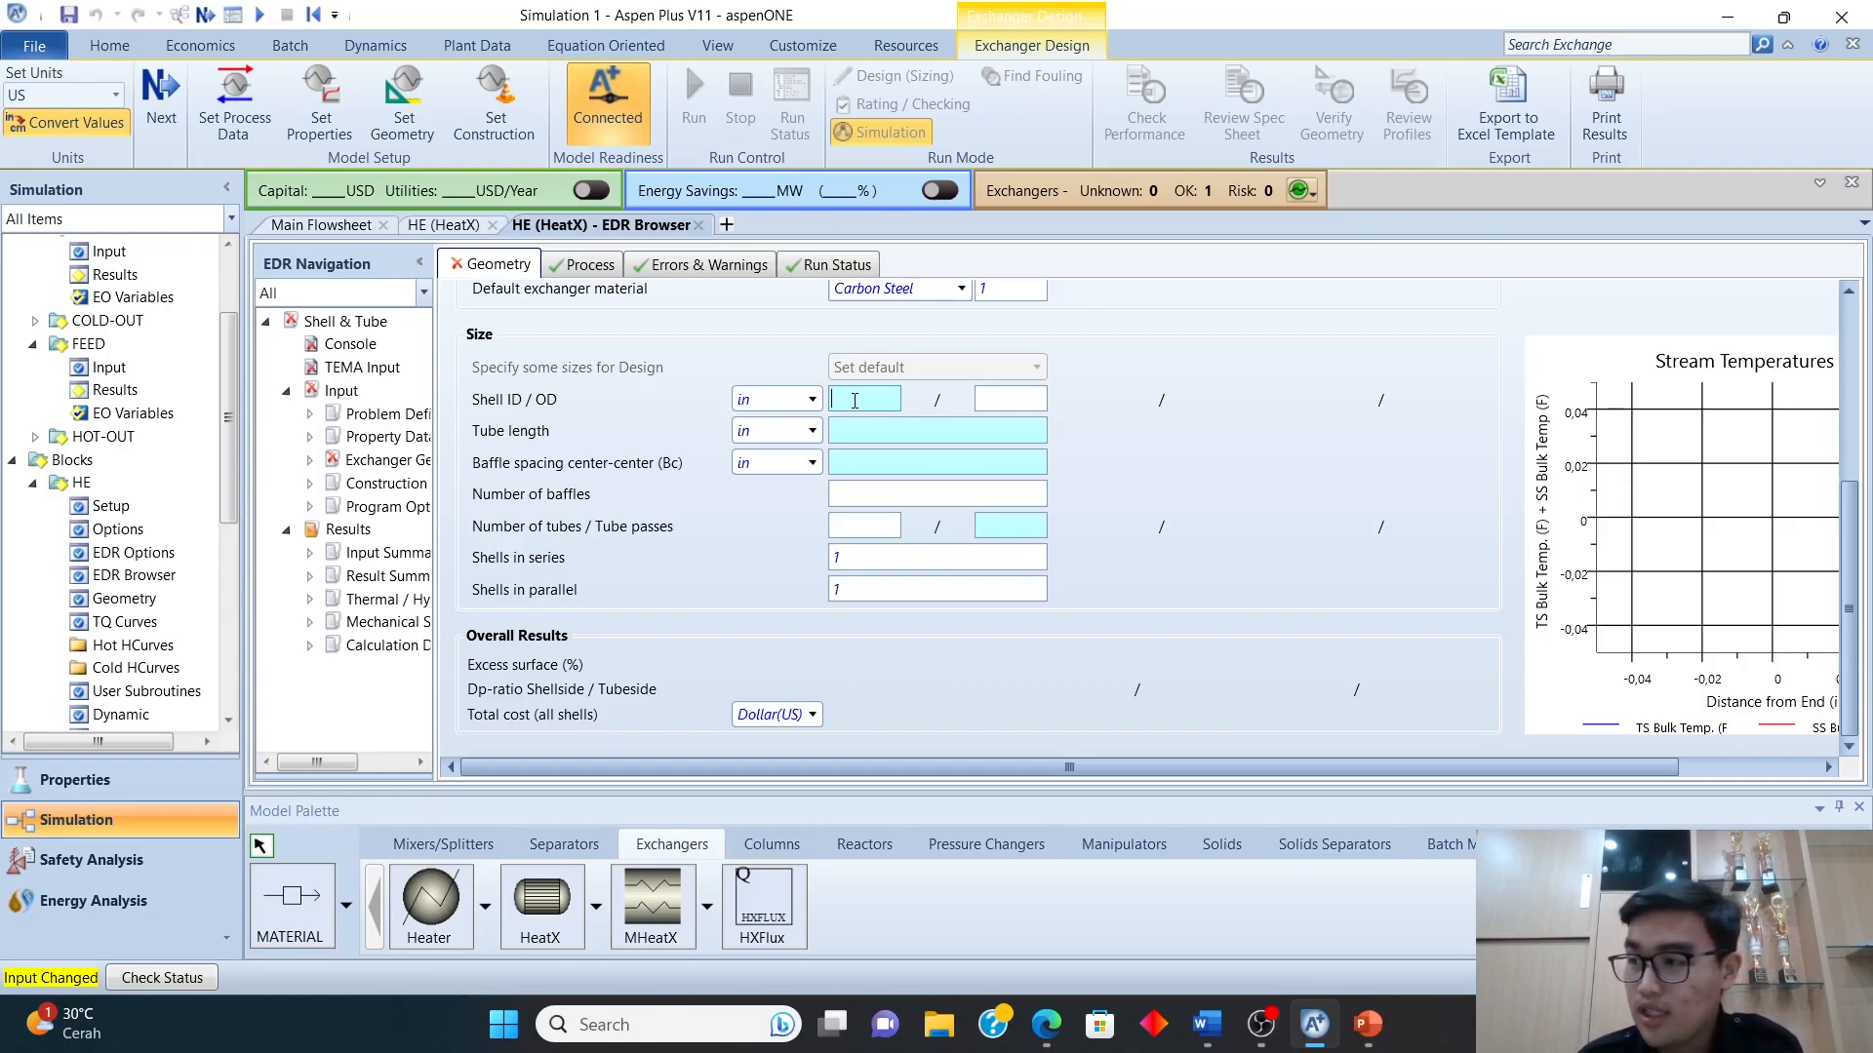
type("15,25")
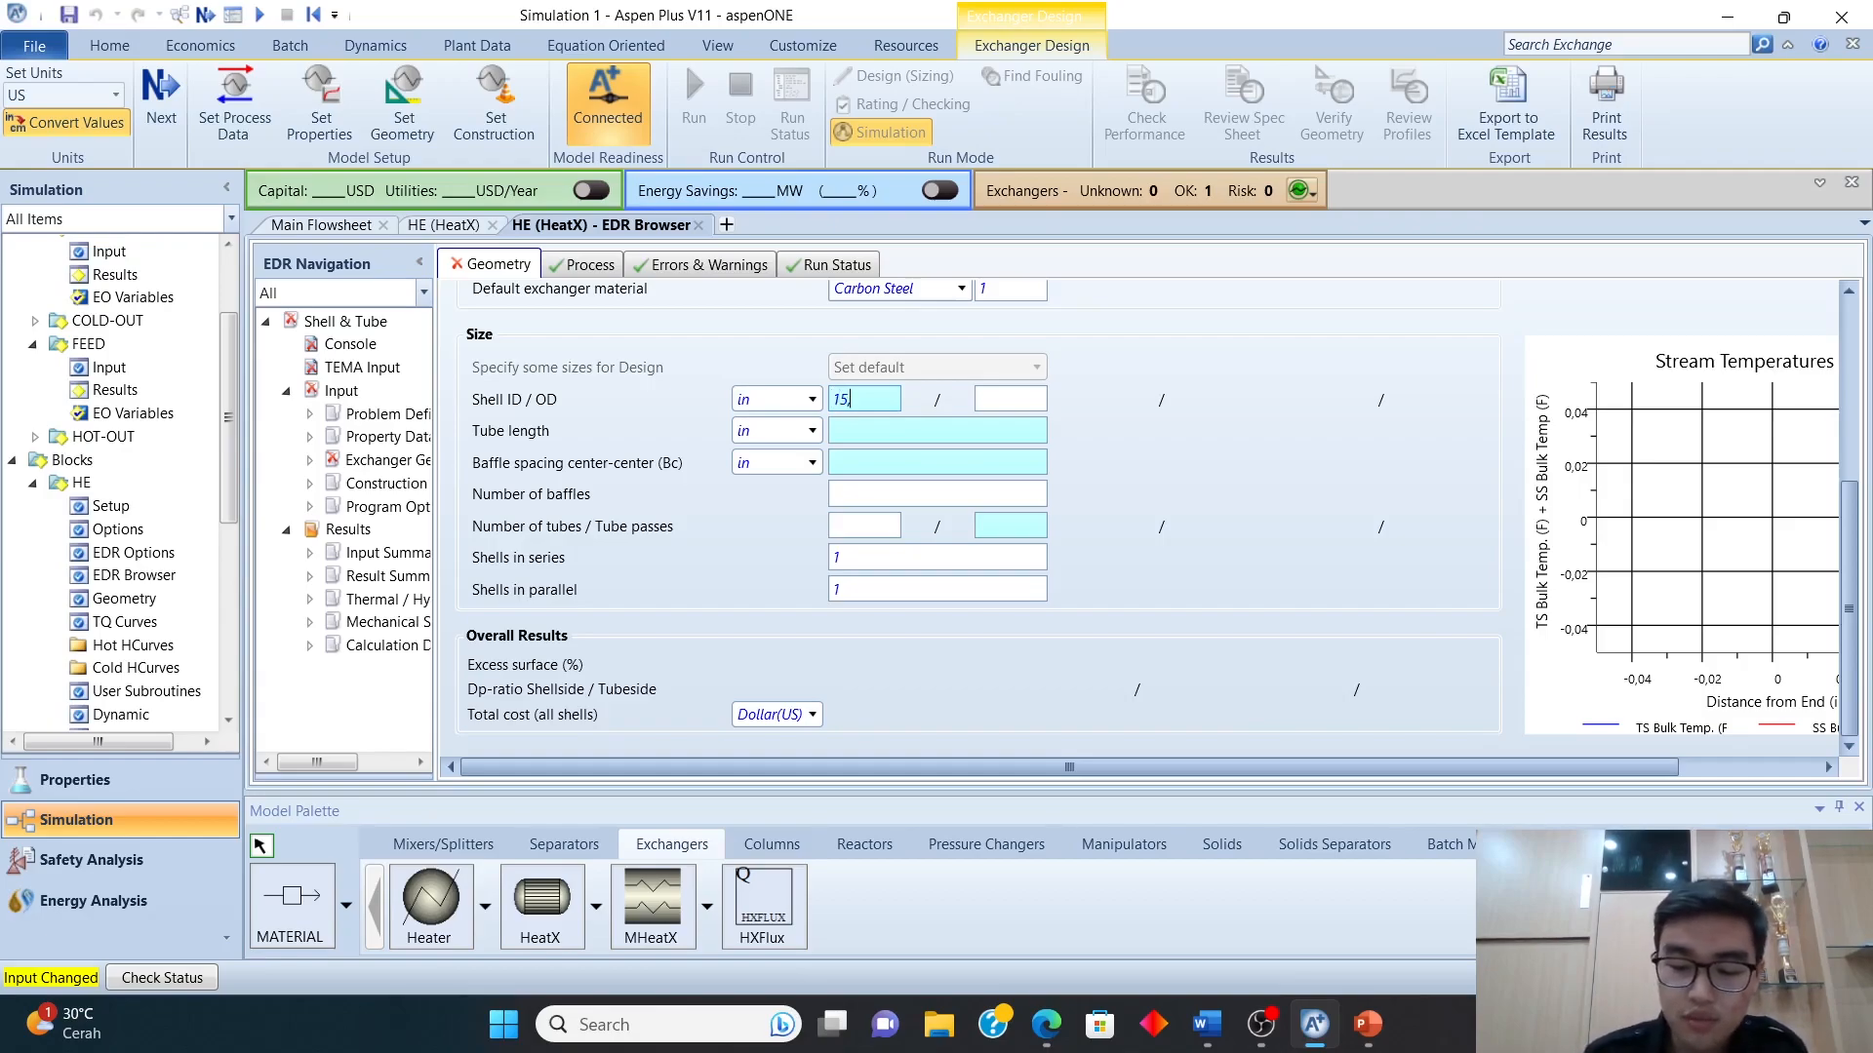
left_click(988, 399)
type("16")
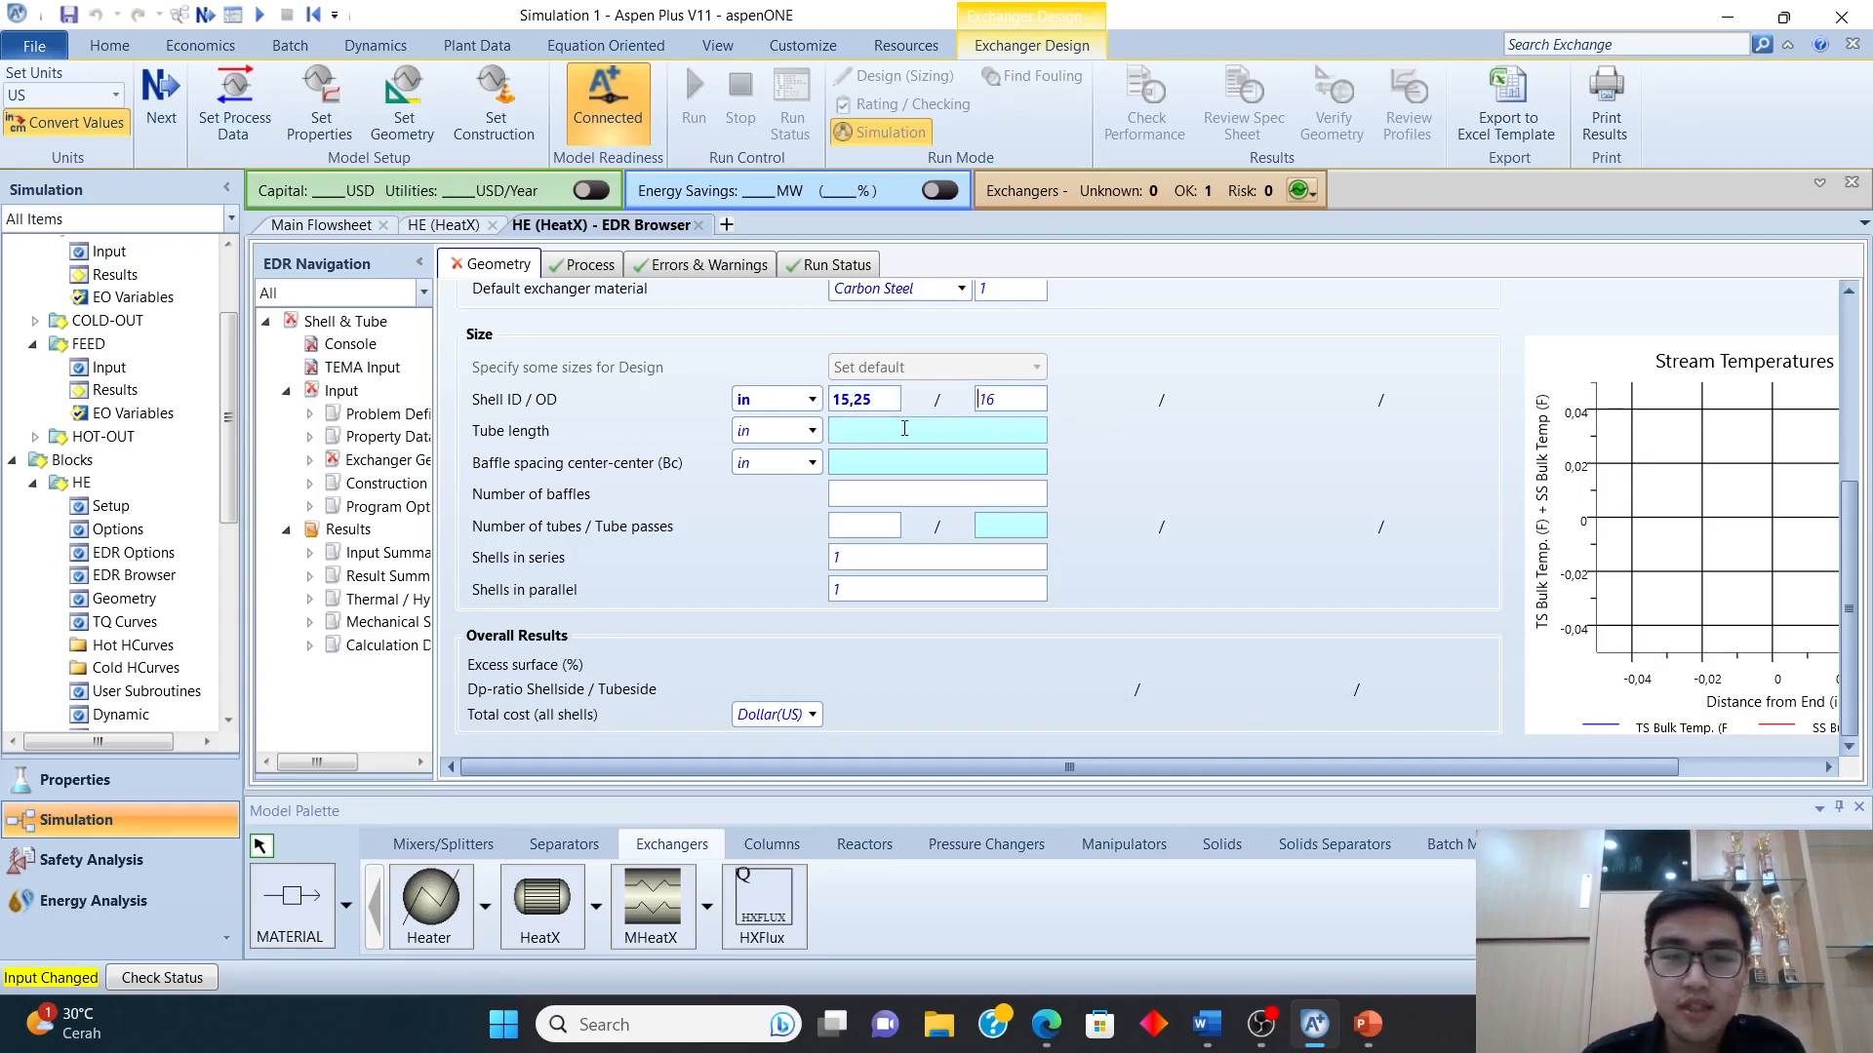
- Set the tube length to 12 ft
left_click(810, 432)
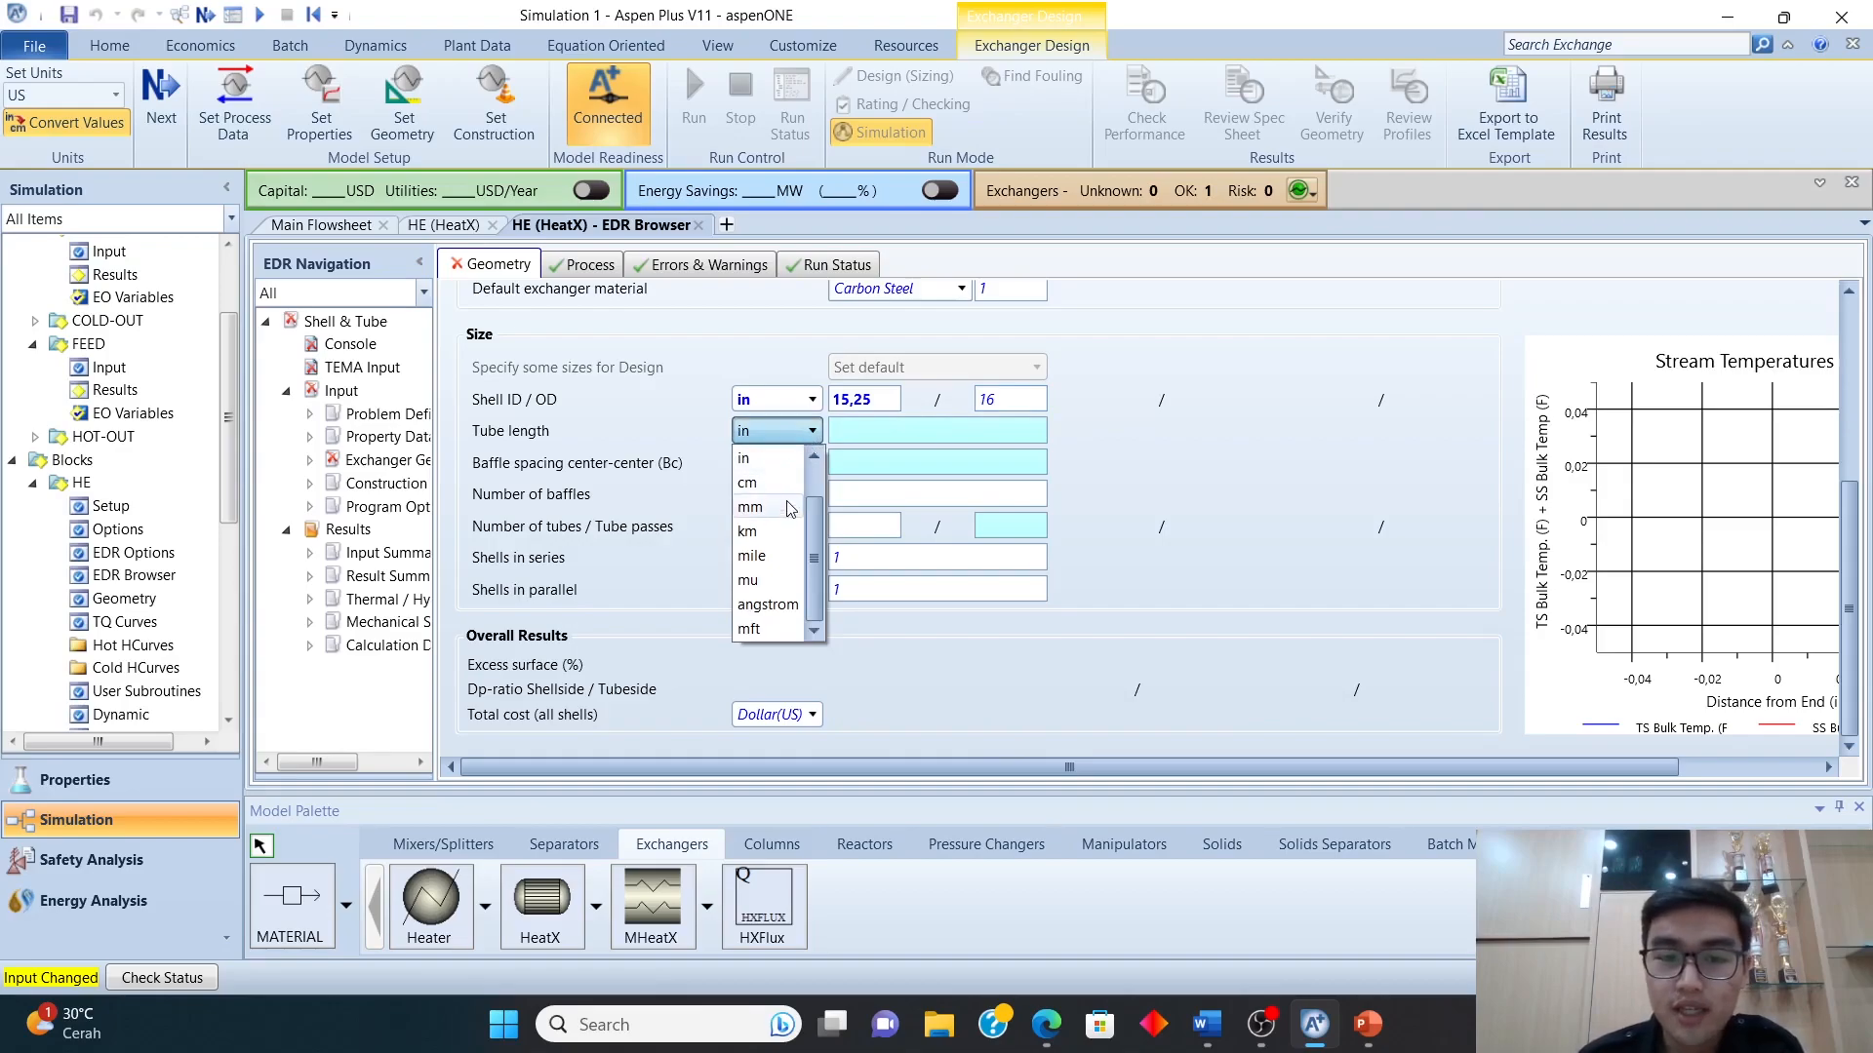
scroll(790, 529, "up", 1)
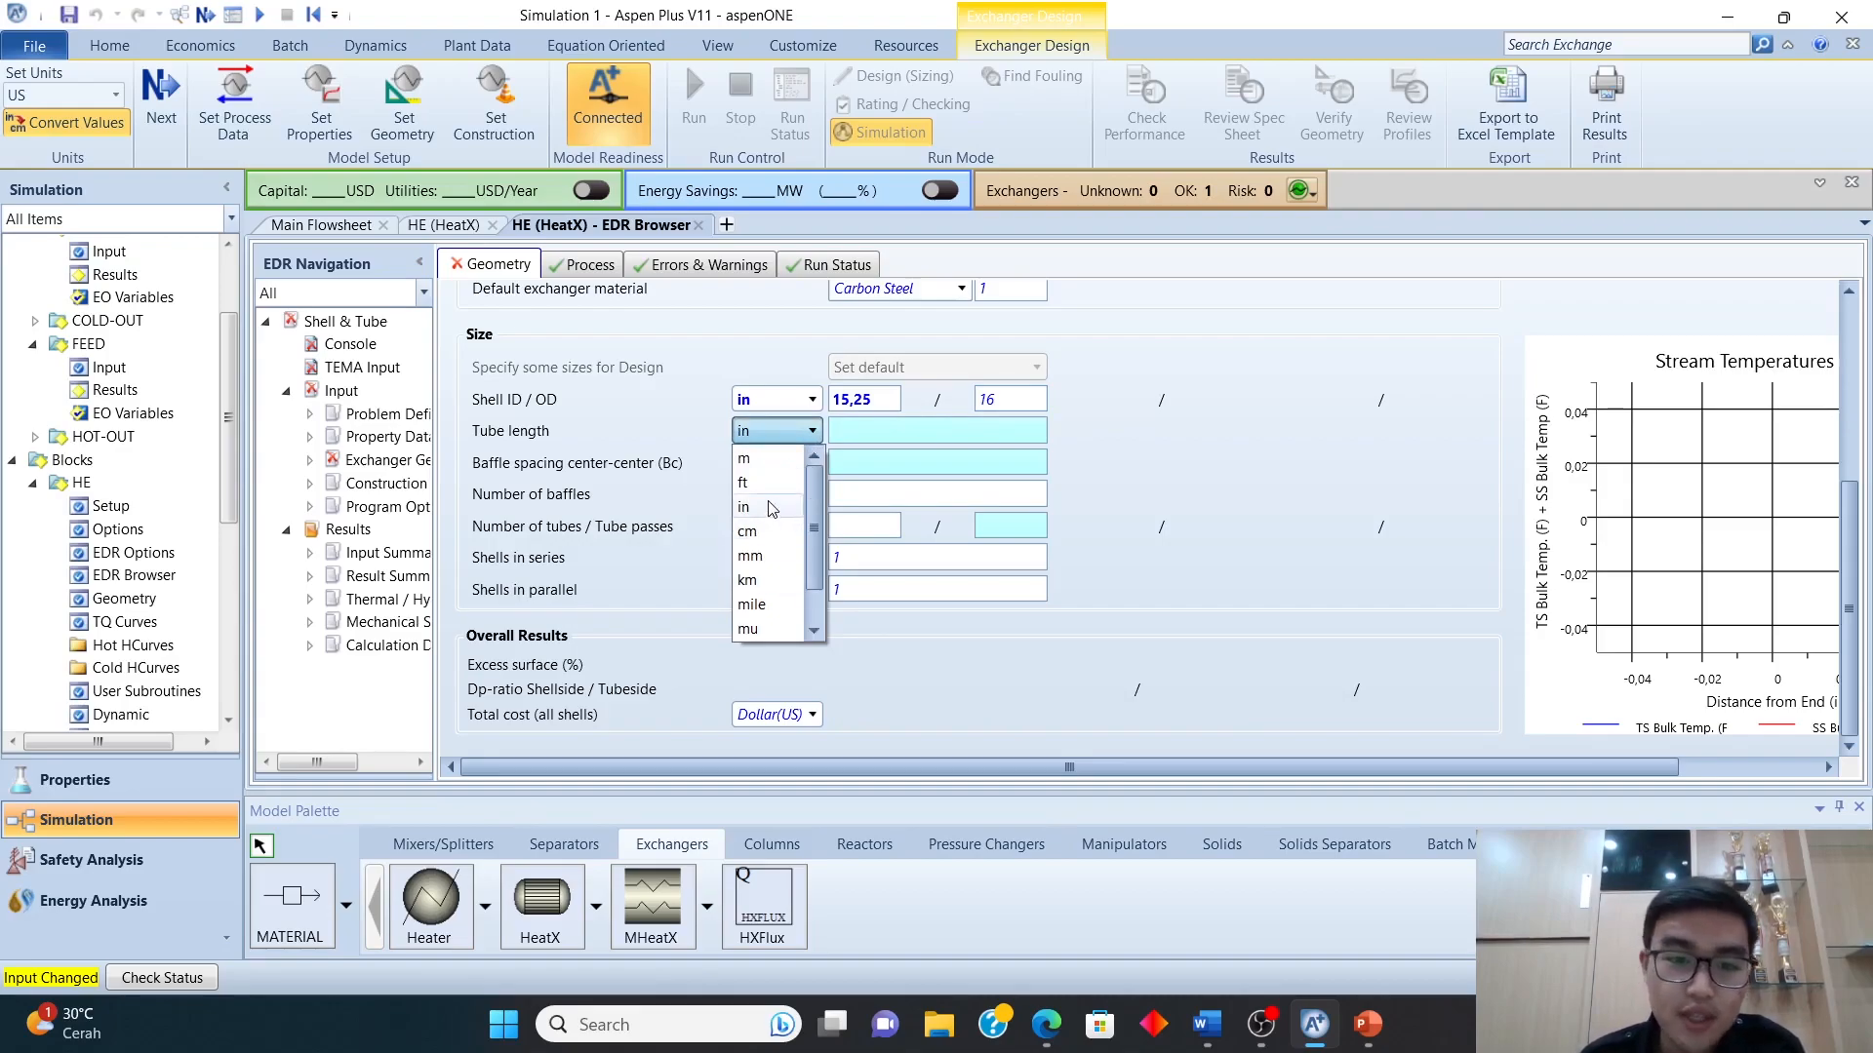
left_click(776, 483)
type("12")
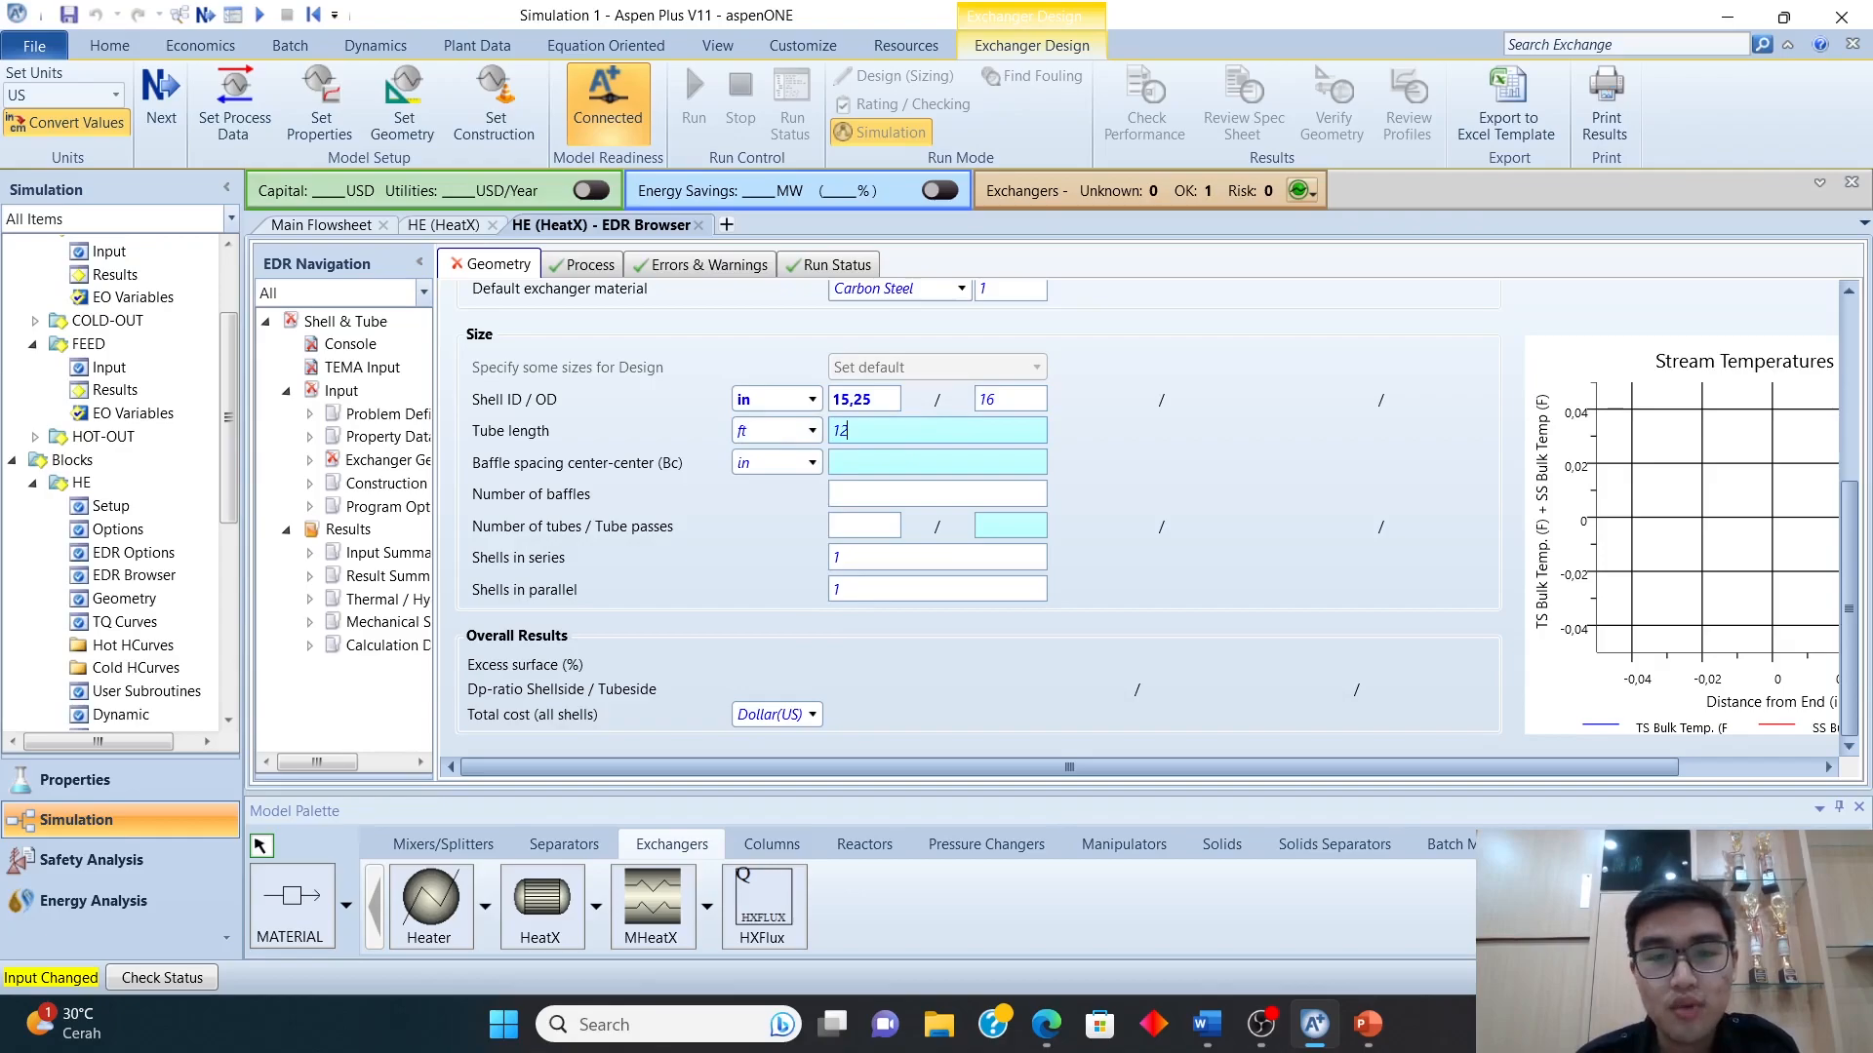
- Set the center-to-center baffle spacing to 0,35 ft
left_click(803, 466)
scroll(794, 527, "up", 1)
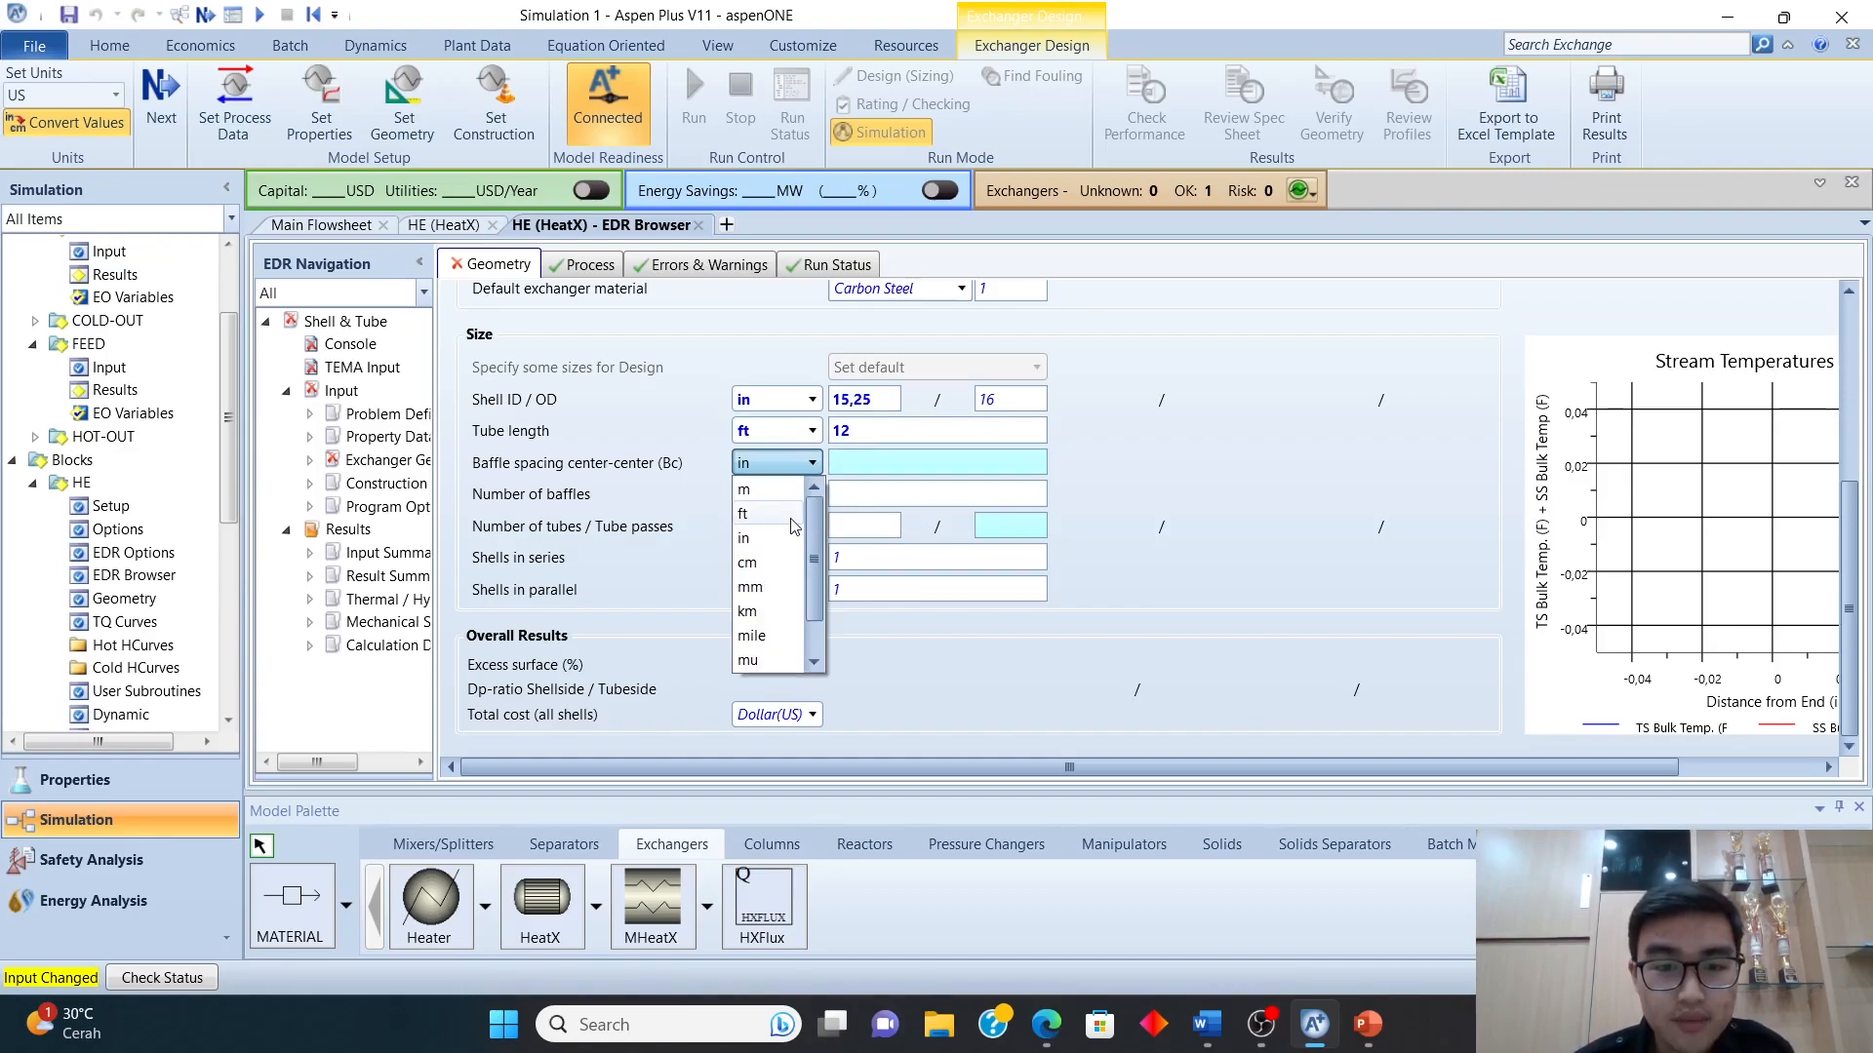
left_click(783, 519)
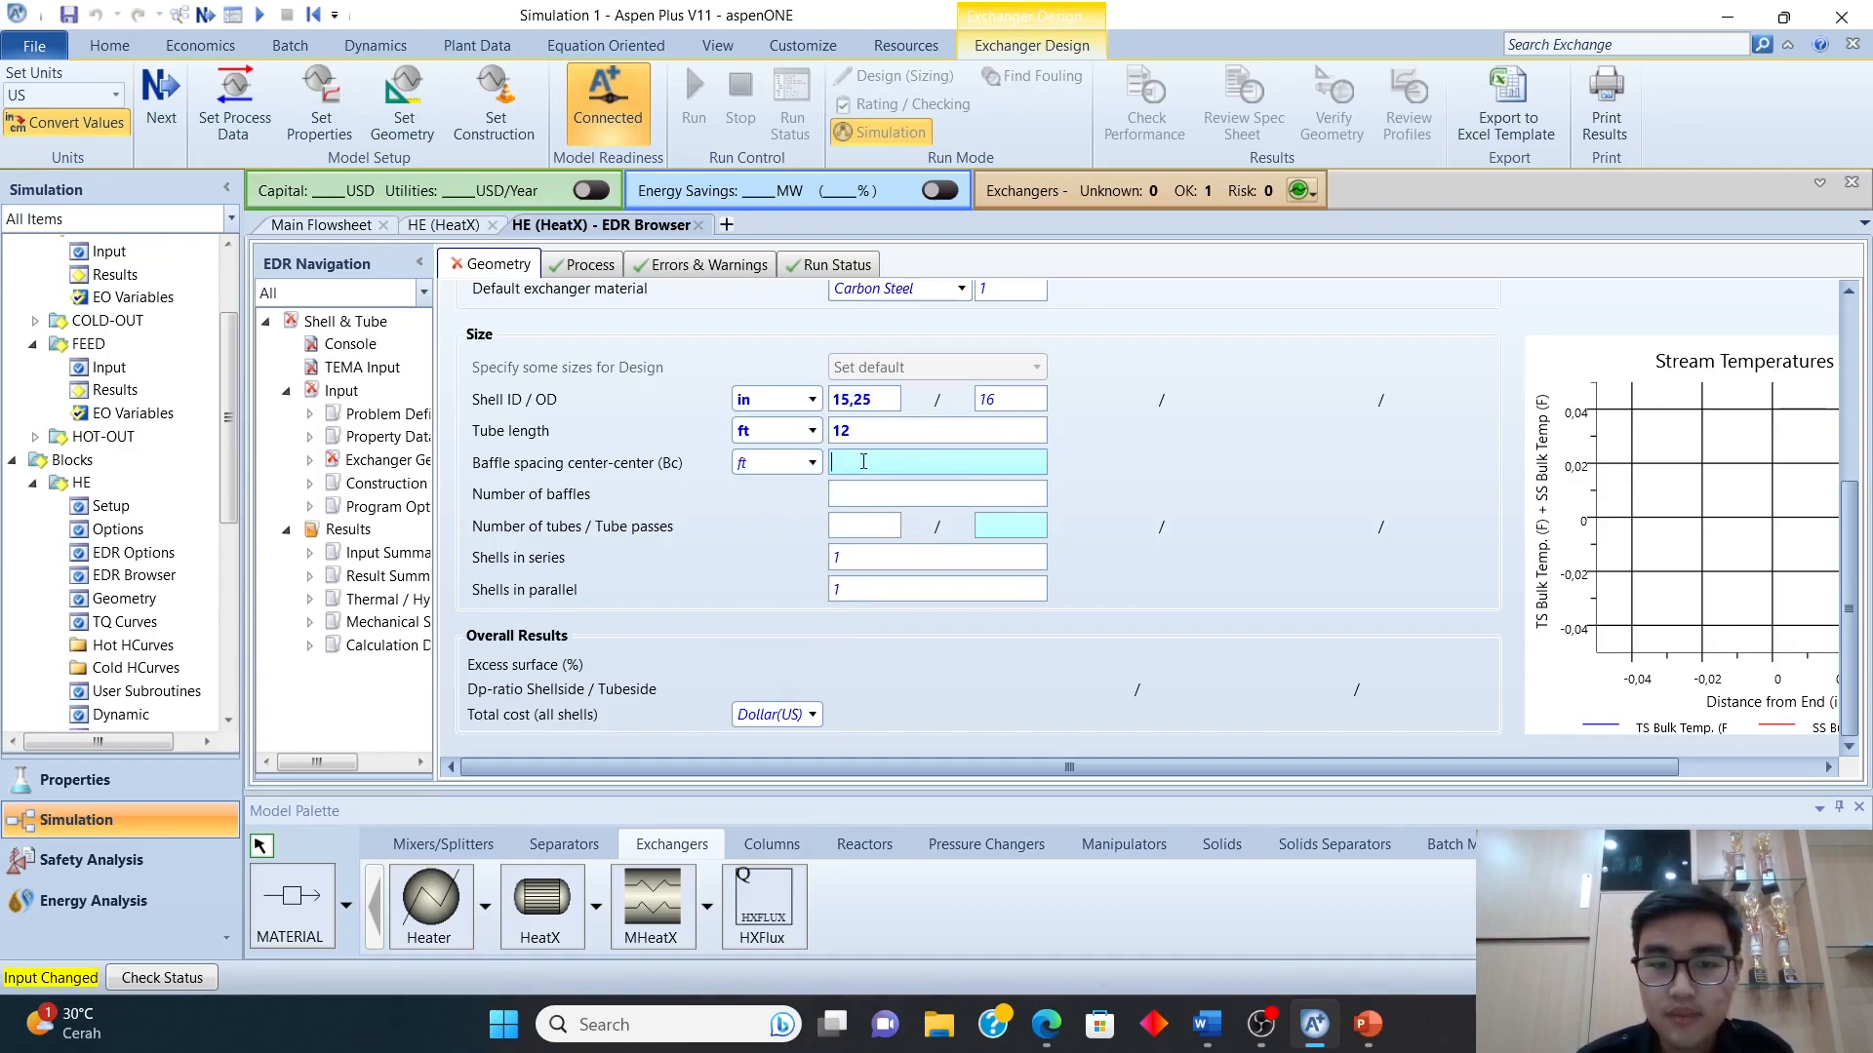
left_click(972, 472)
type("0,35")
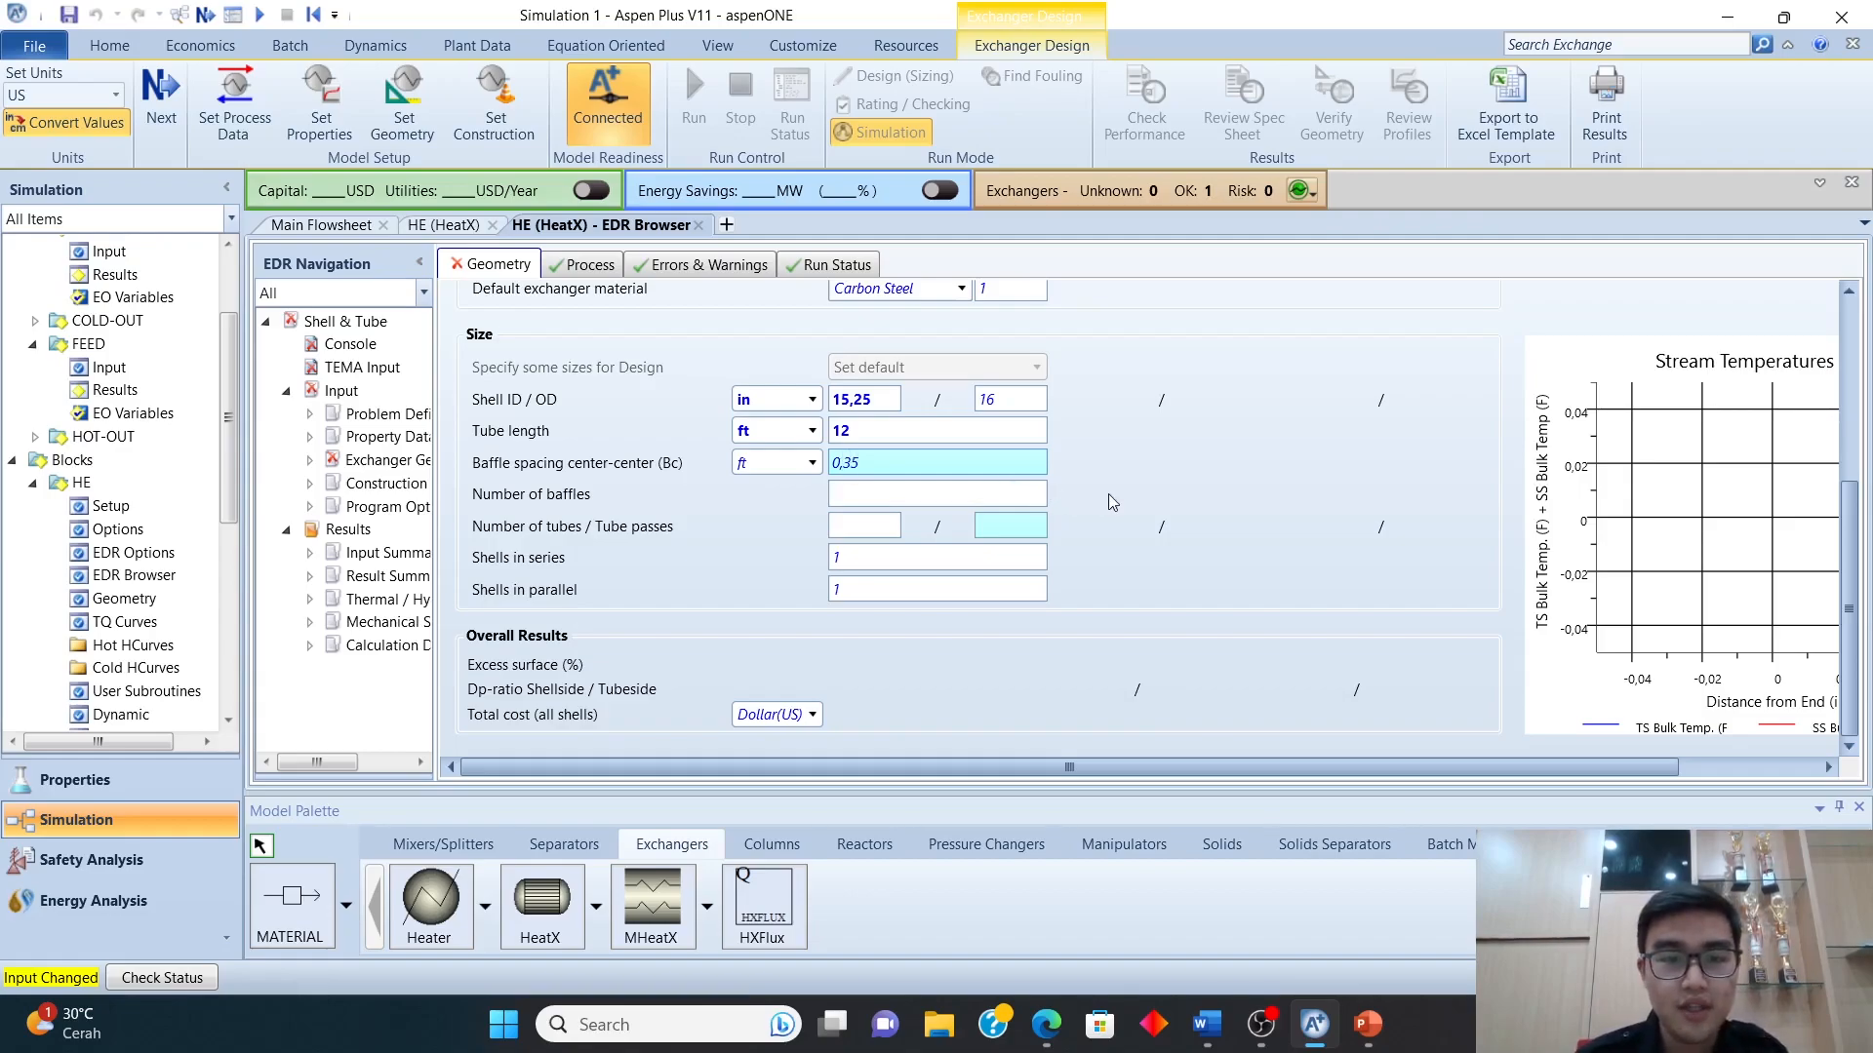
left_click(1006, 494)
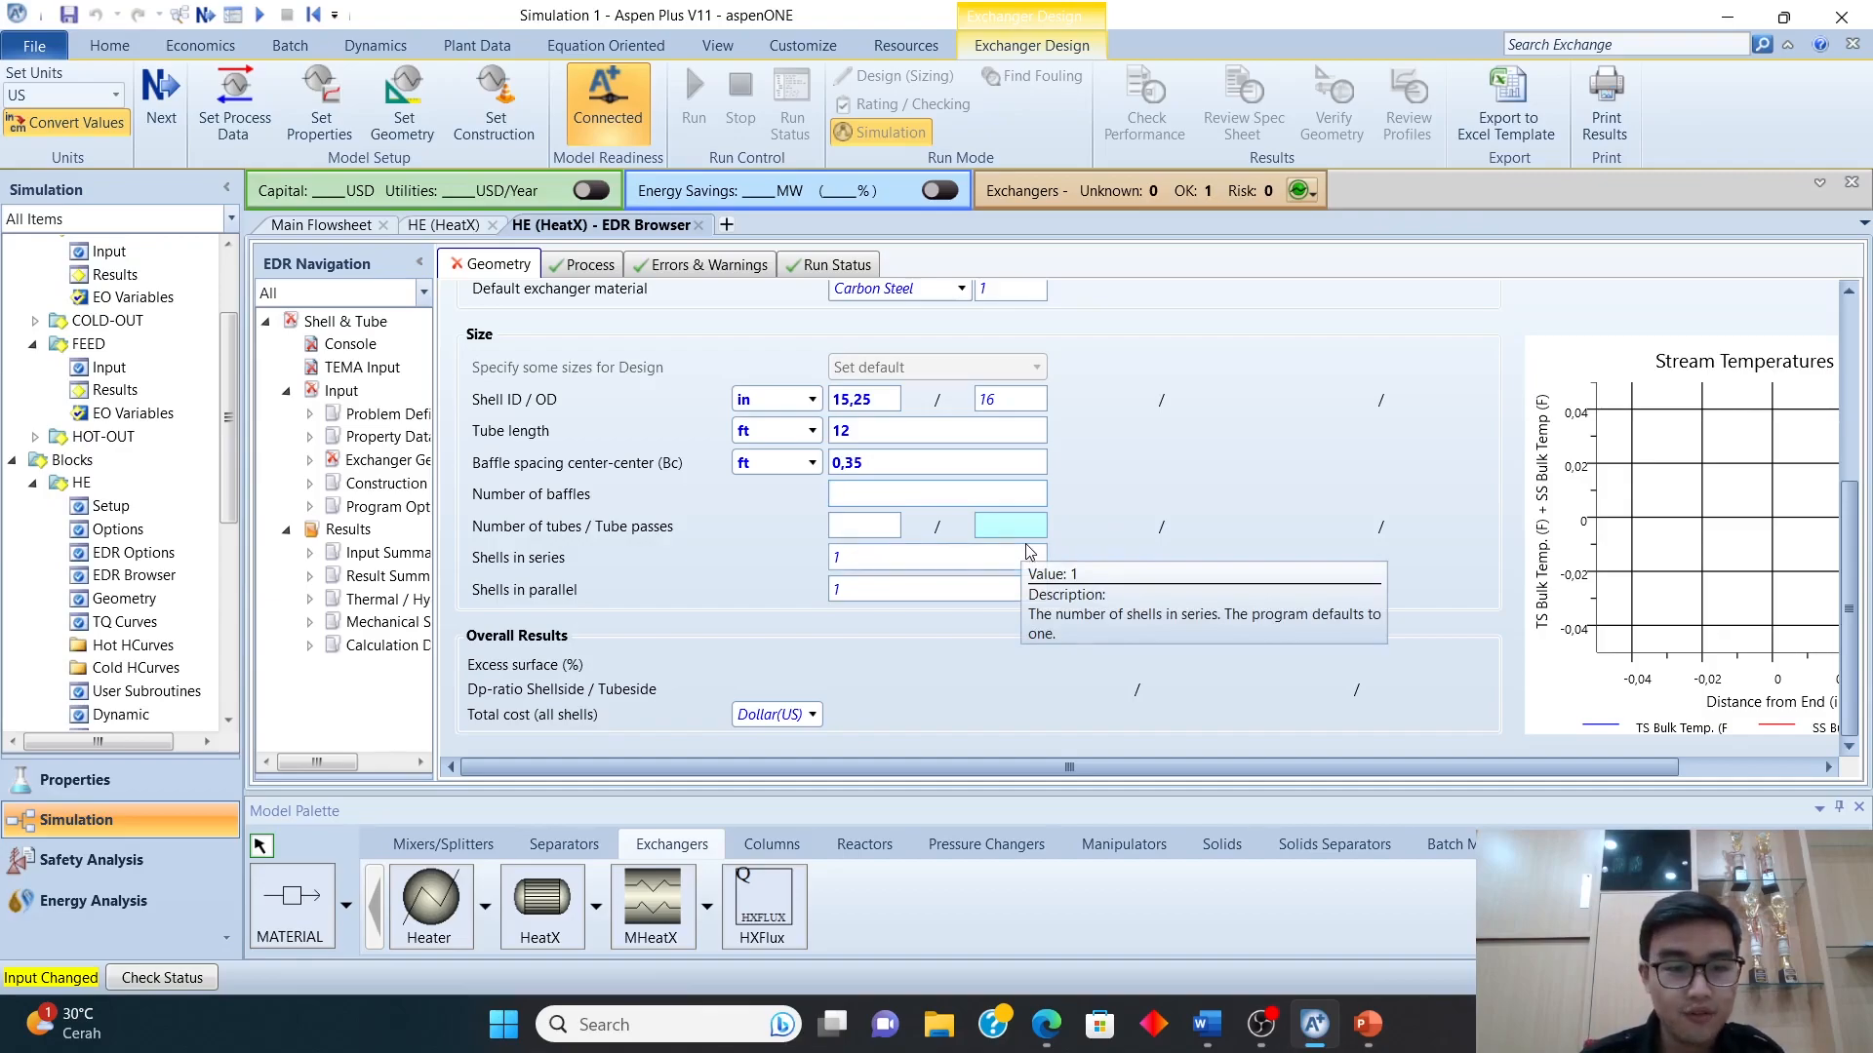
- Set the exchanger size data to 2 baffles, 160 tubes and 2 tube passes
type("2")
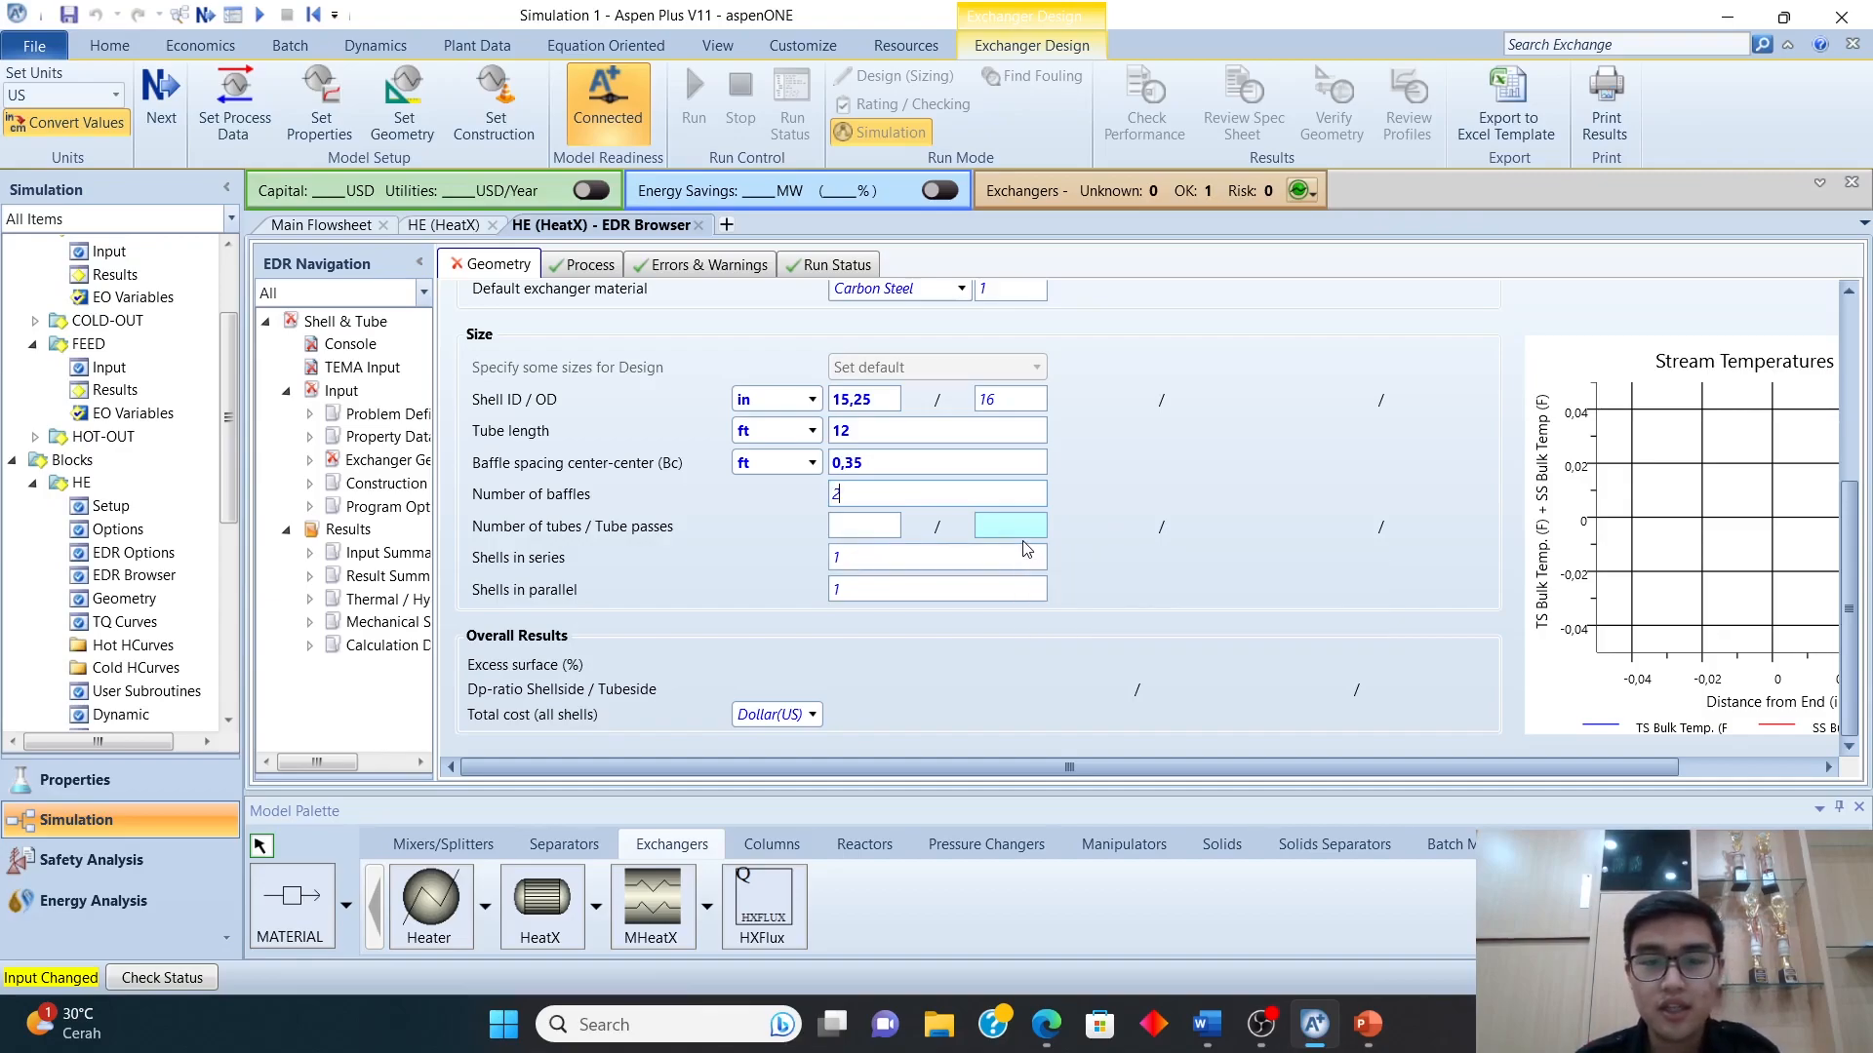
left_click(855, 524)
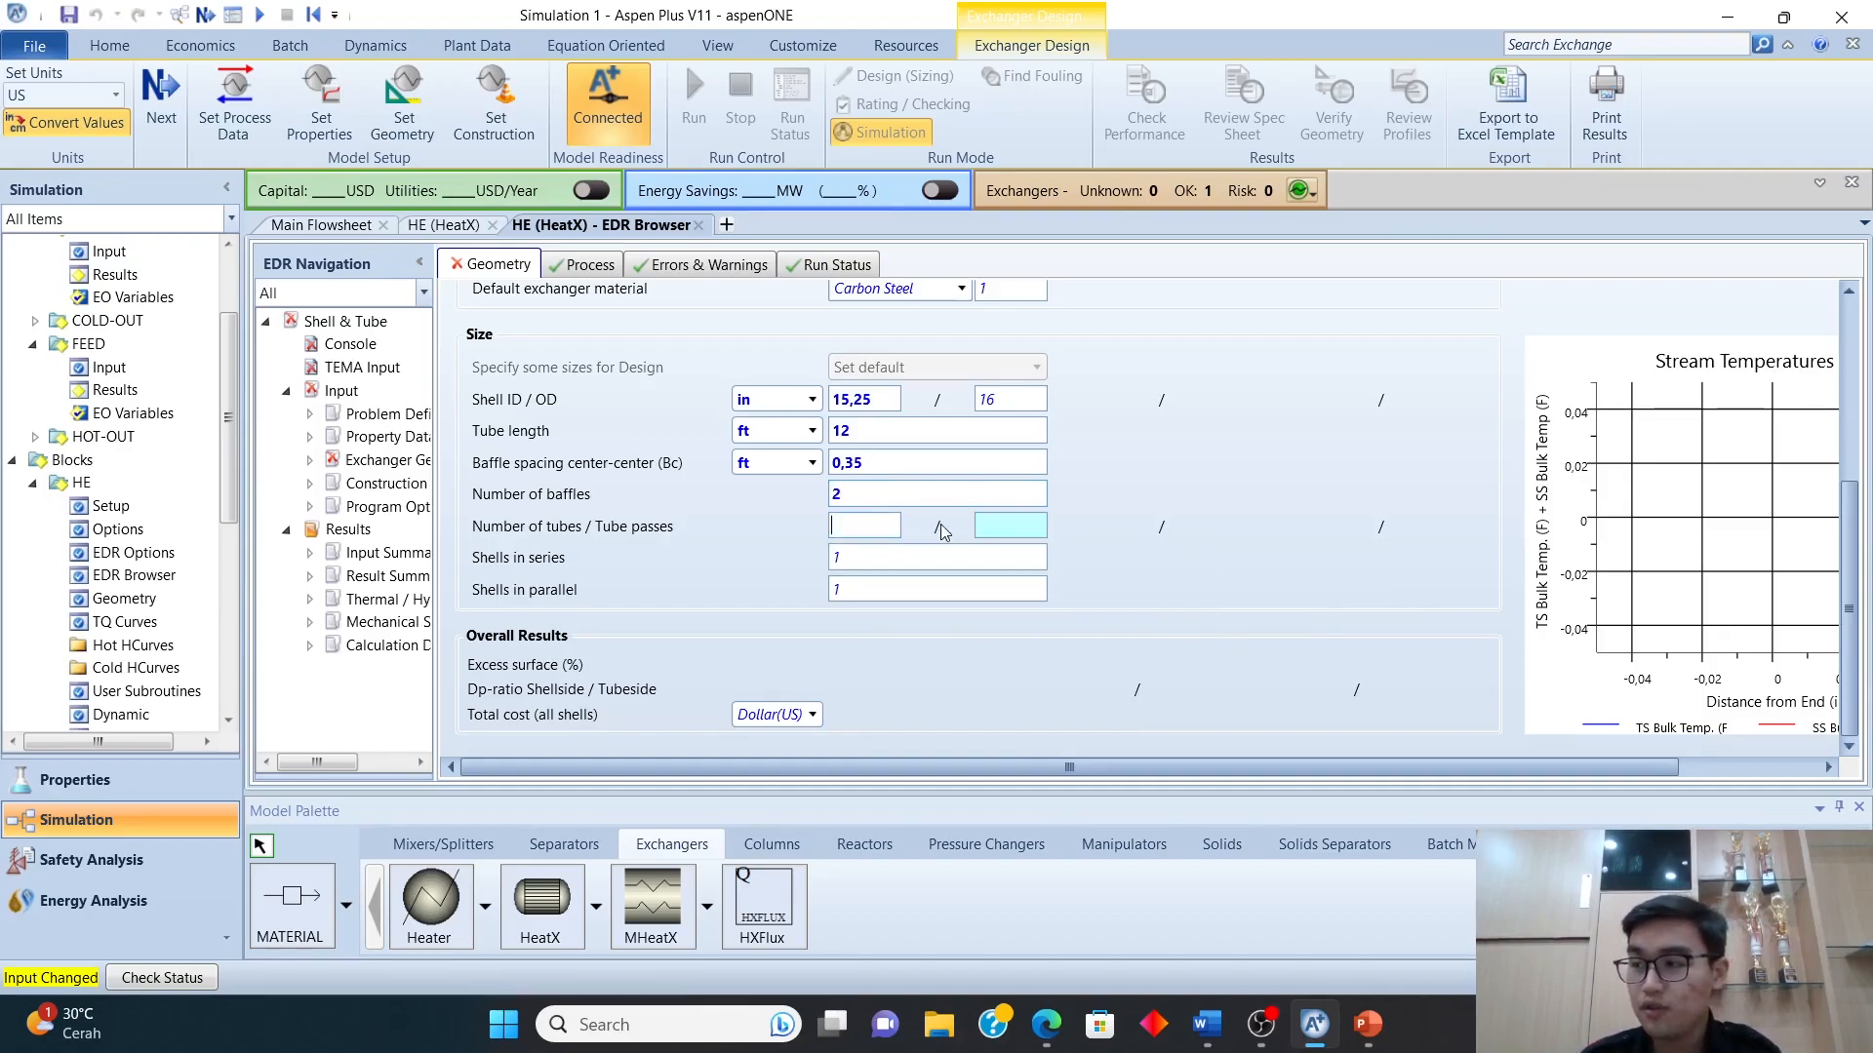
type("160")
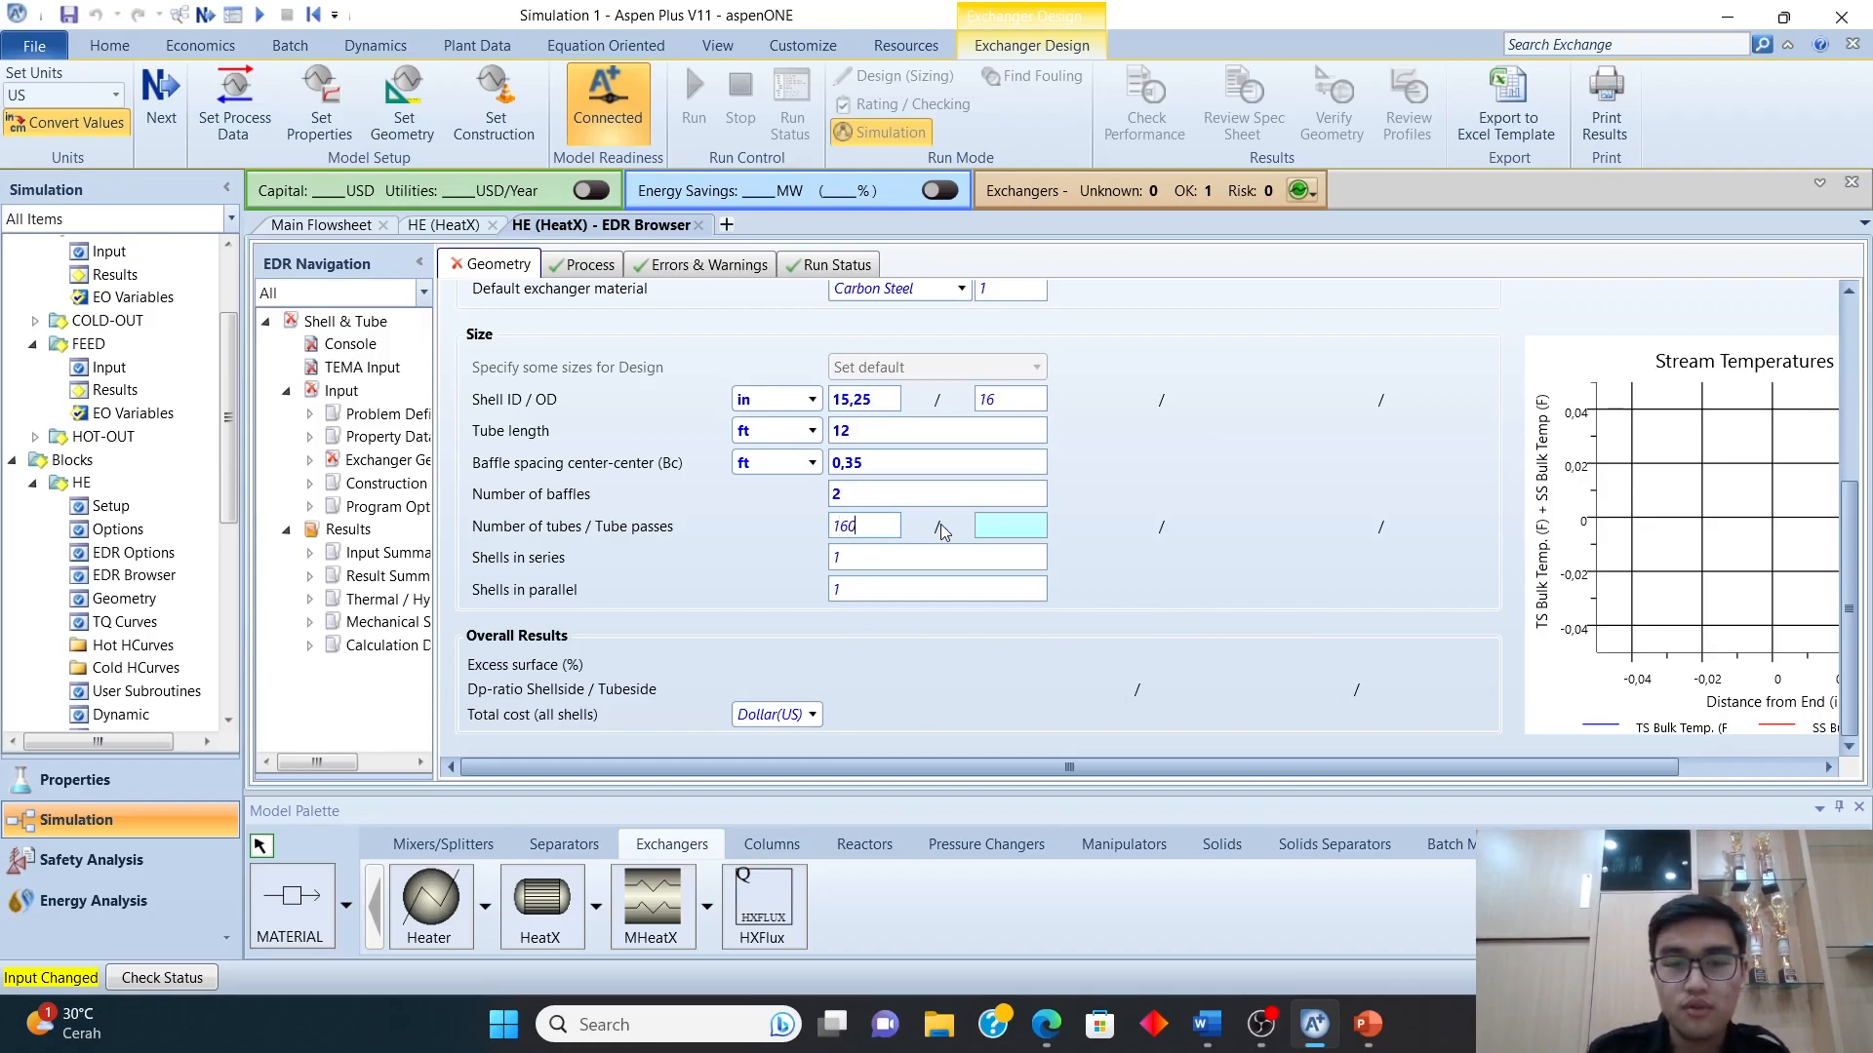
left_click(1085, 543)
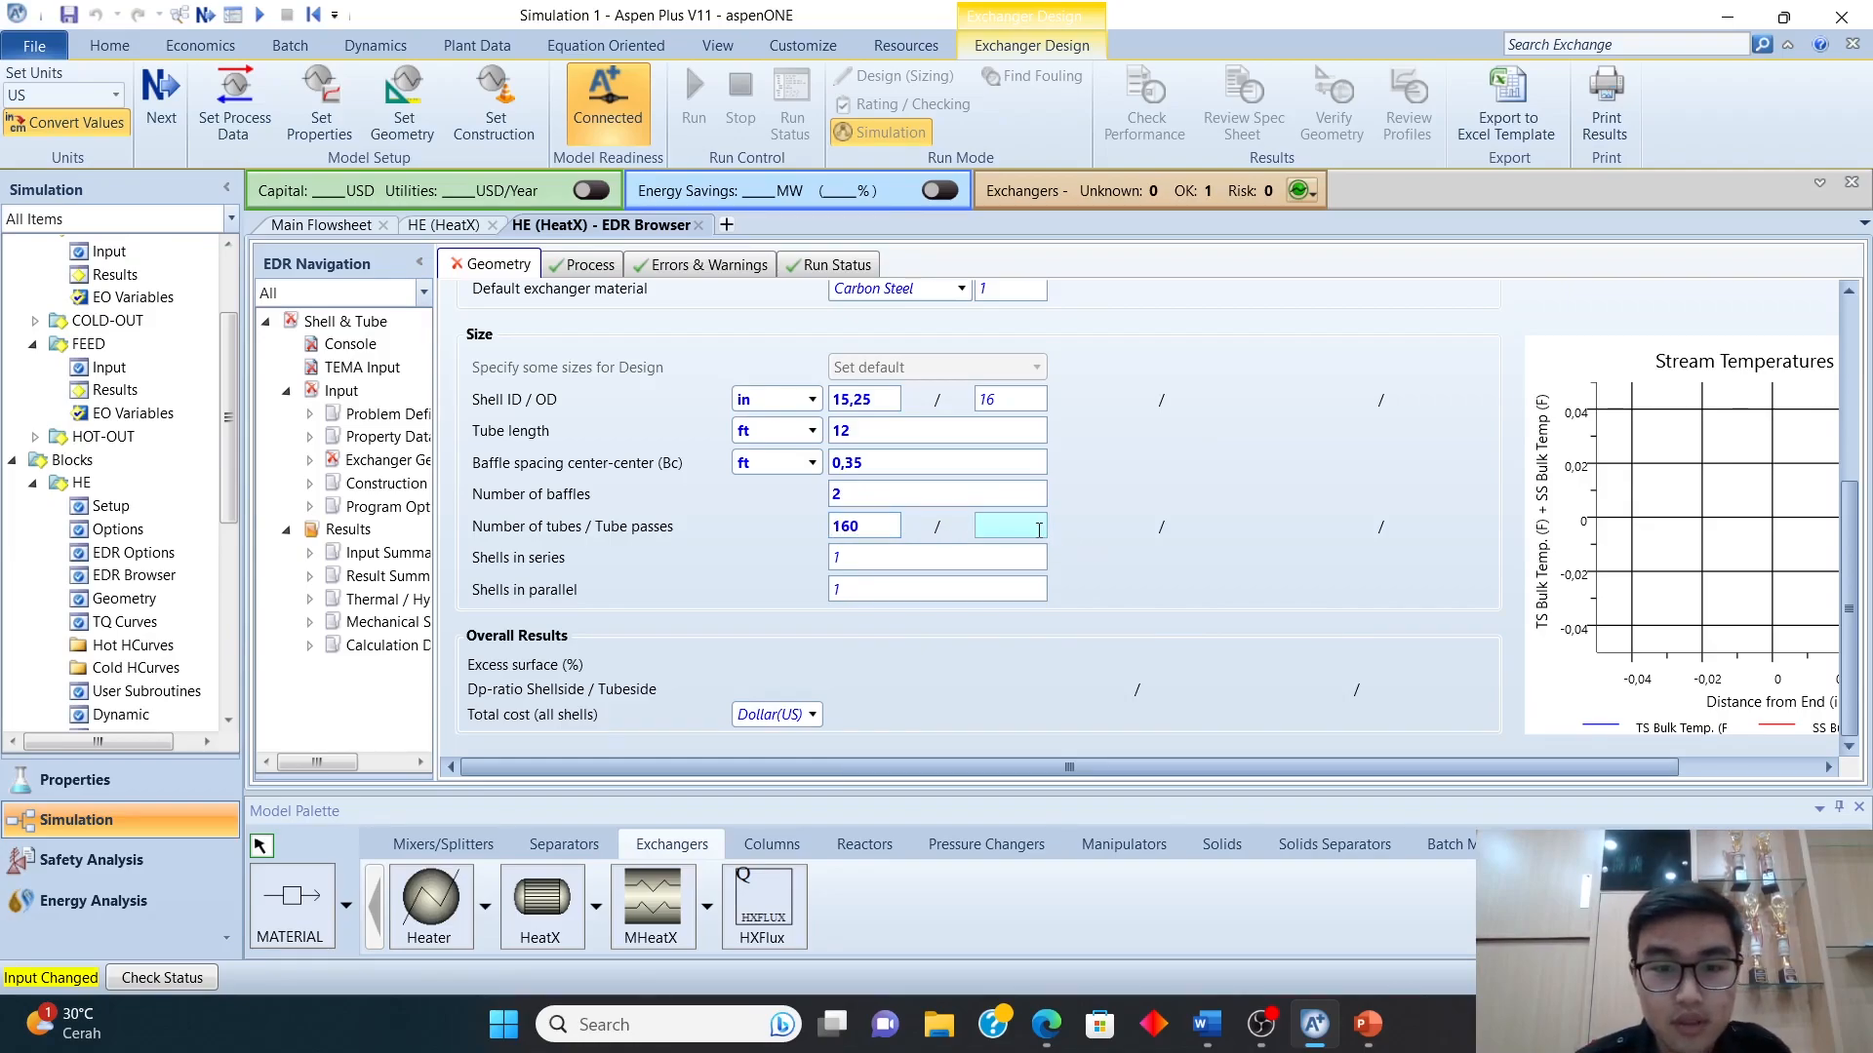
type("2")
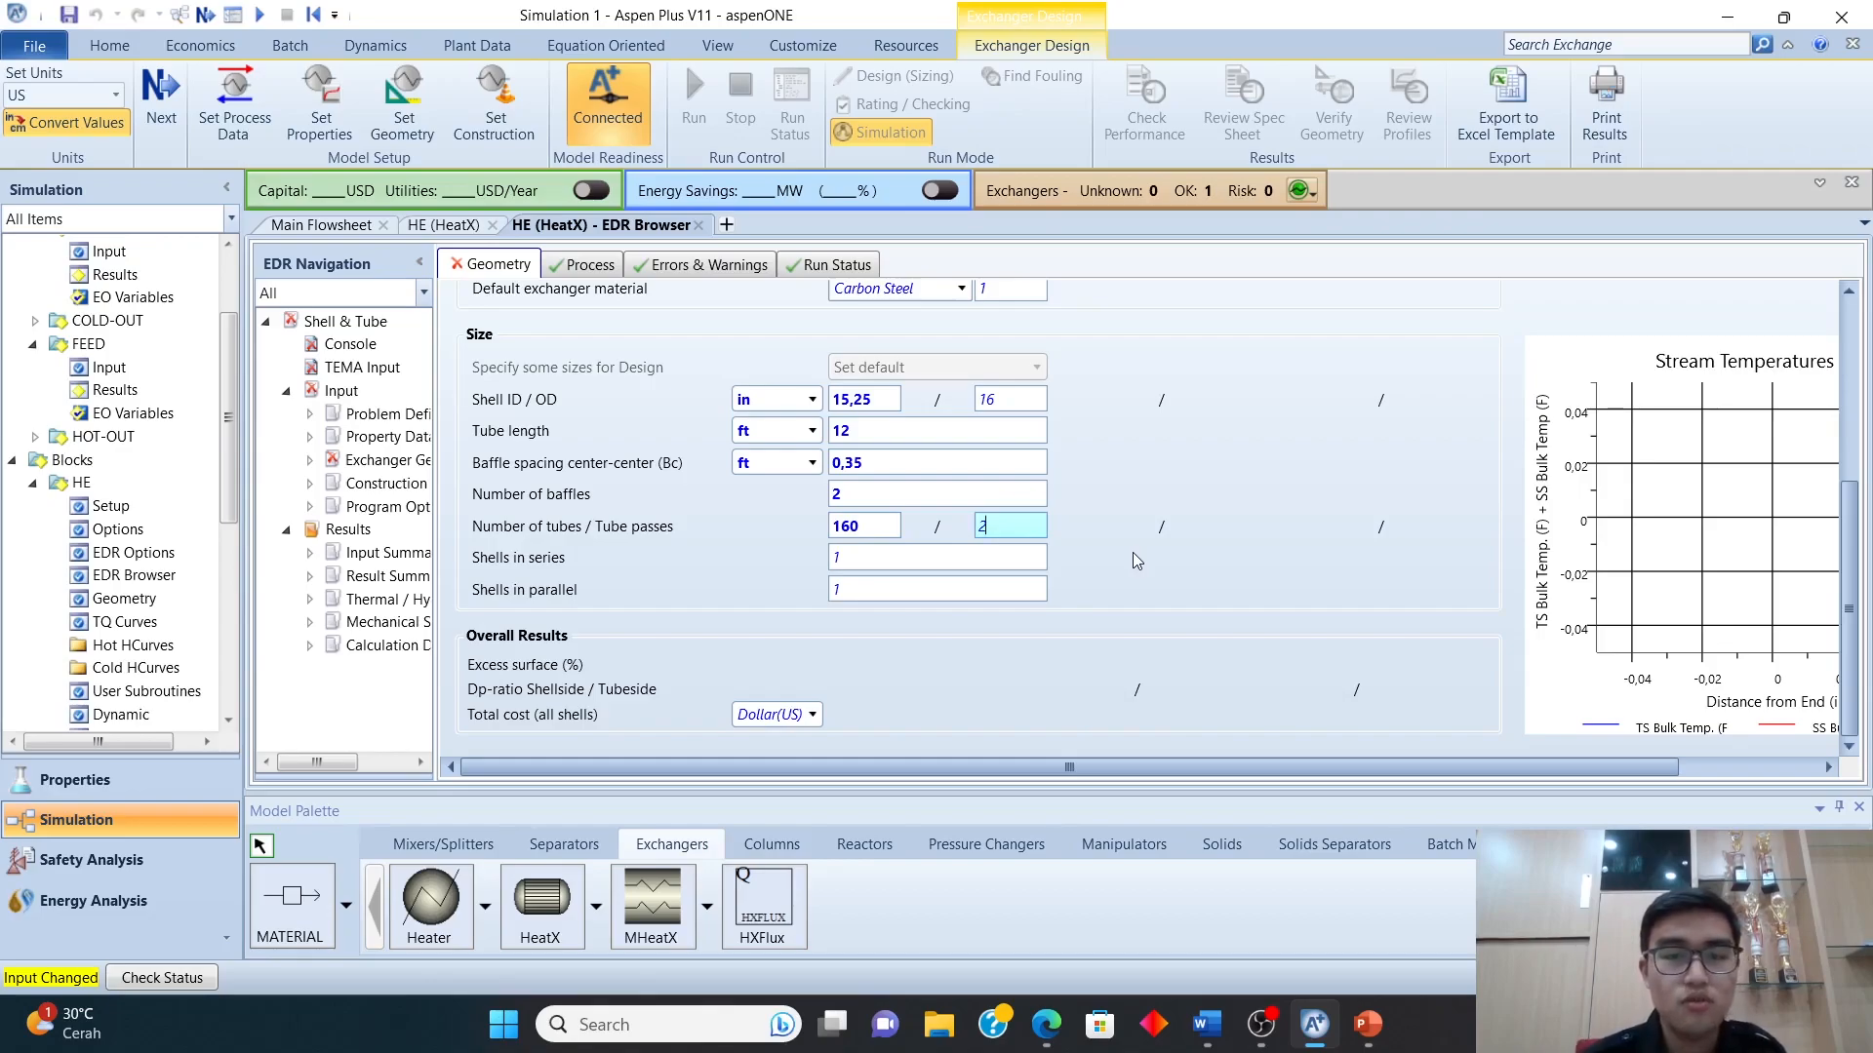
left_click(1111, 579)
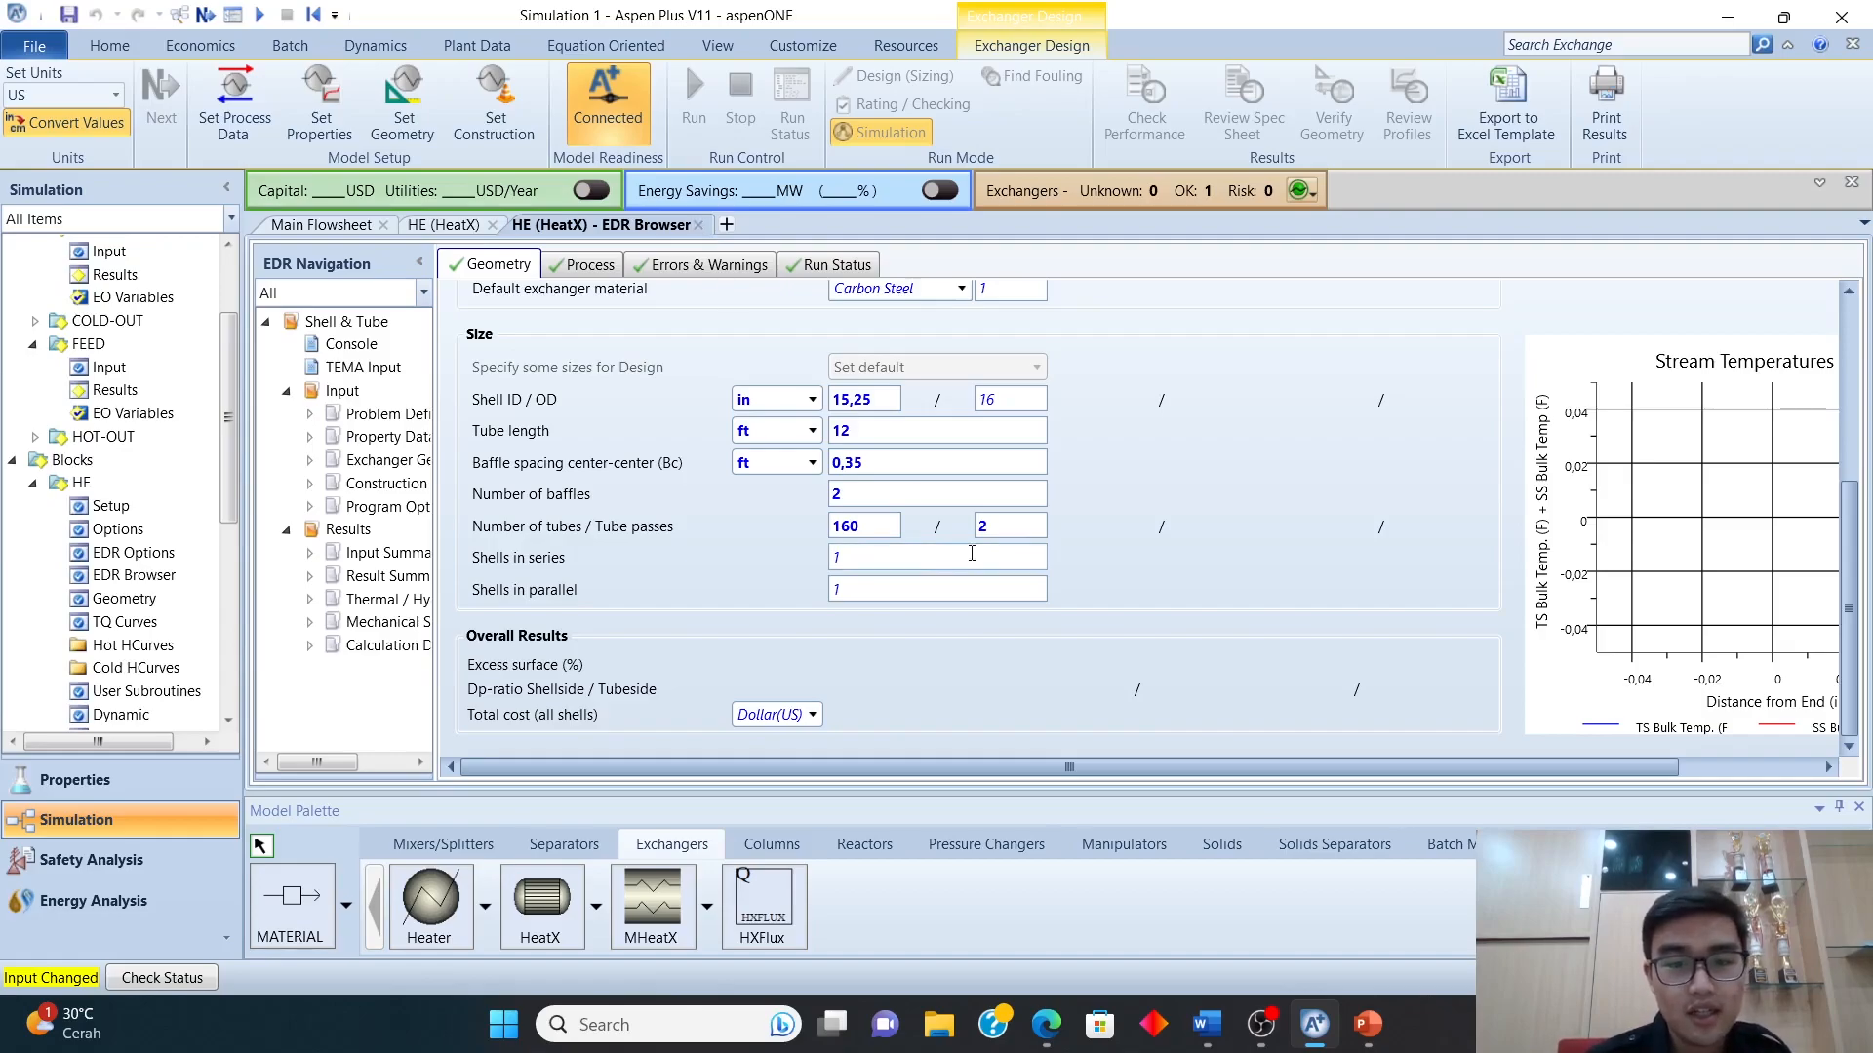
- Run the simulation with the specified exchanger geometry and close the exchanger forms to return to the main flowsheet
scroll(724, 660, "up", 3)
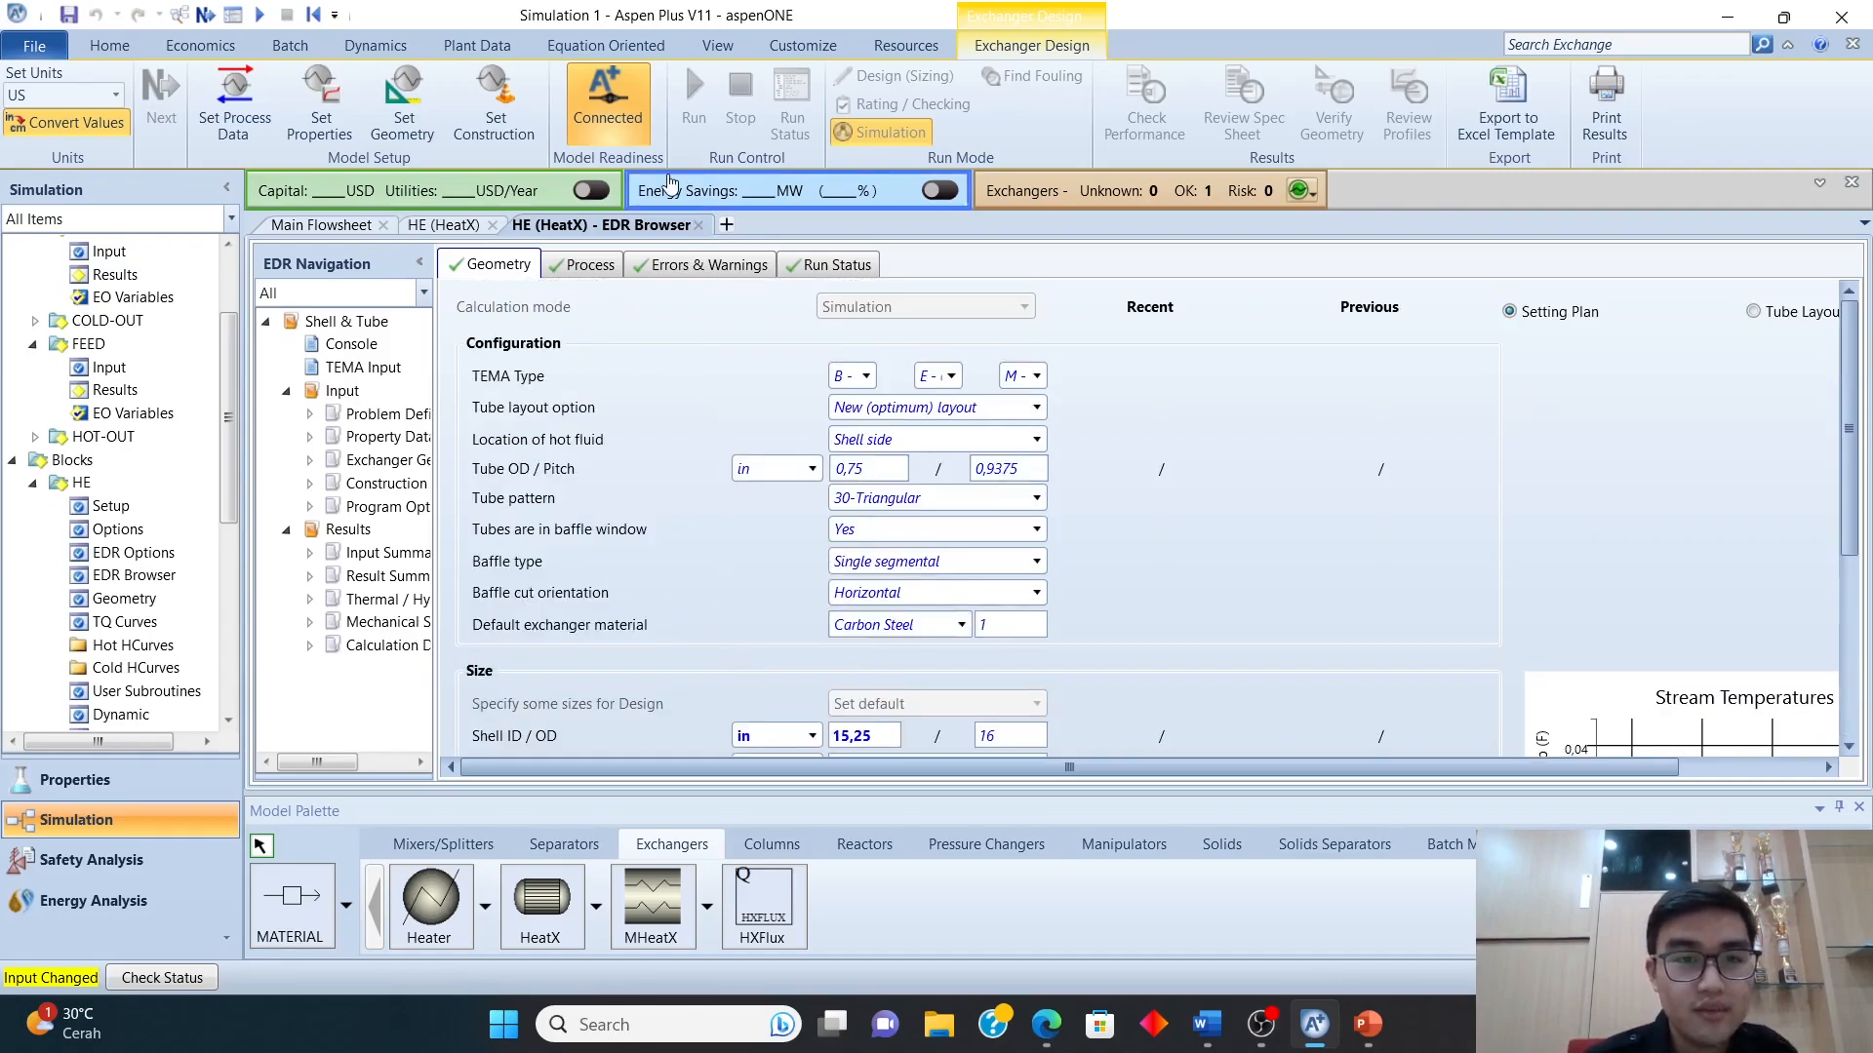
left_click(260, 14)
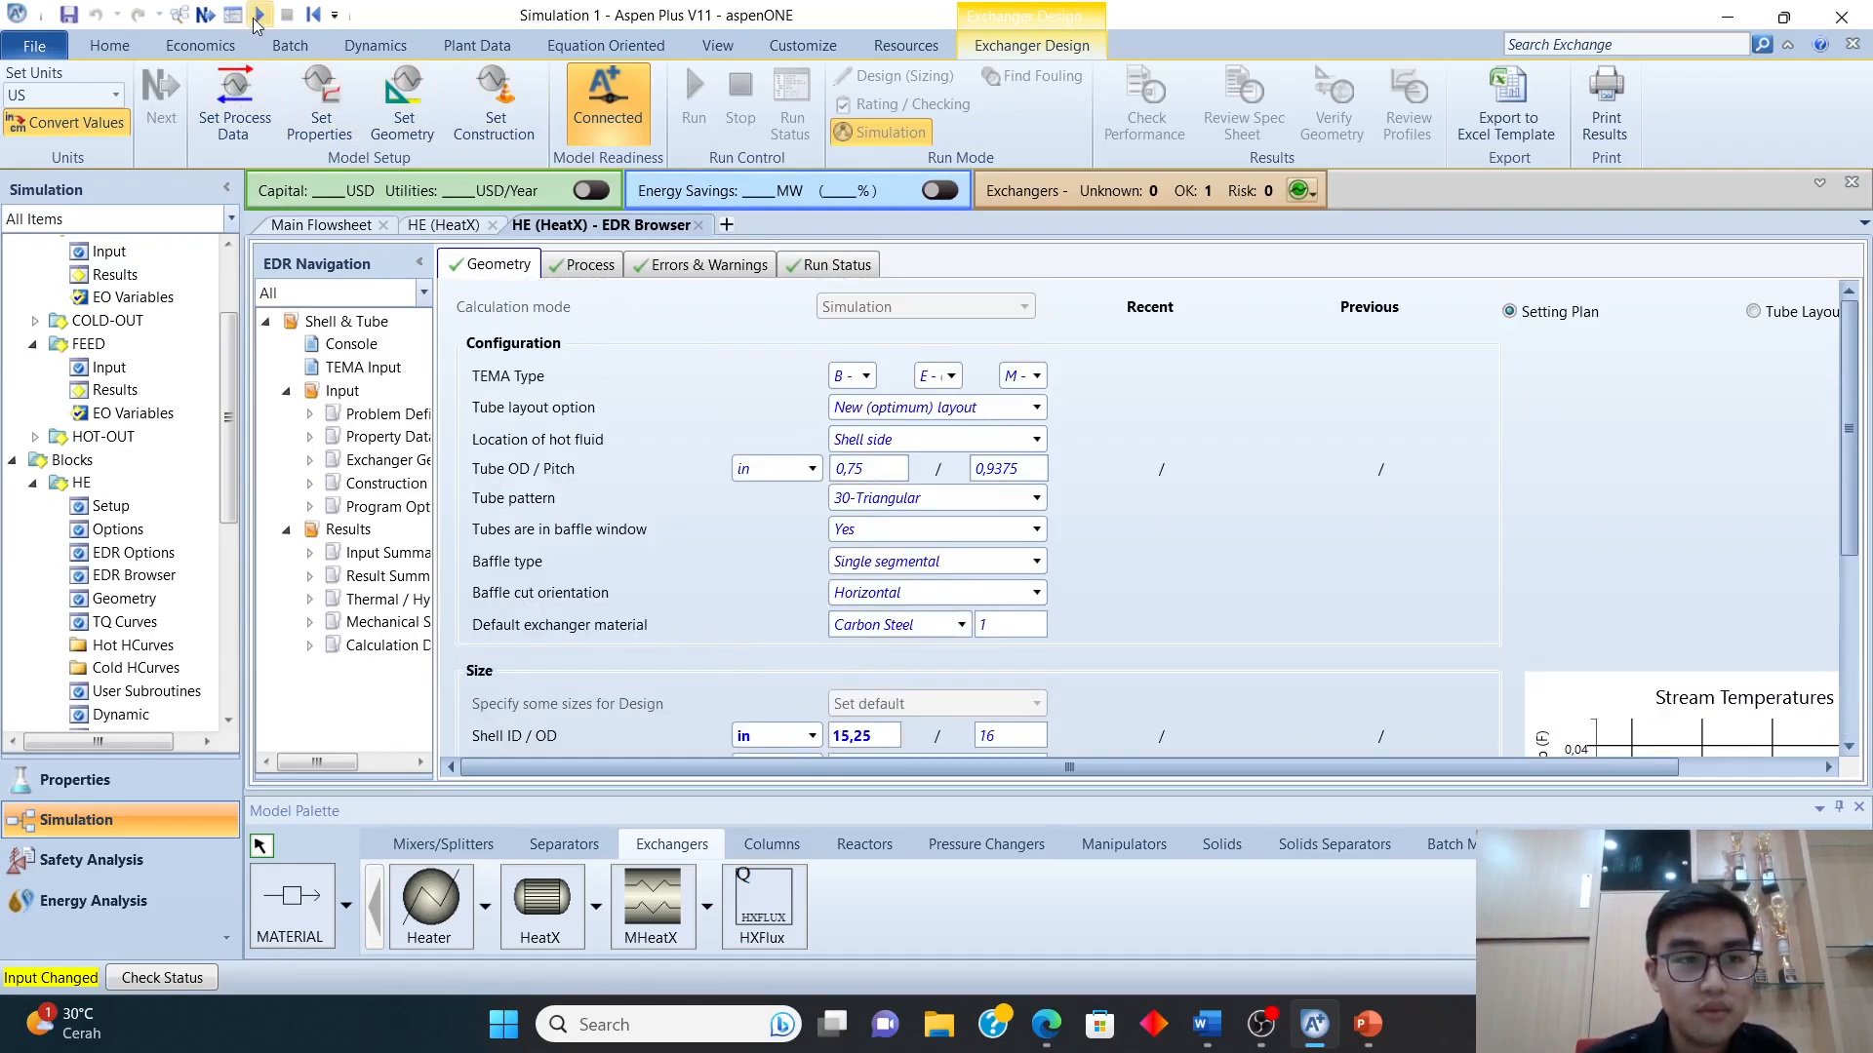
left_click(699, 225)
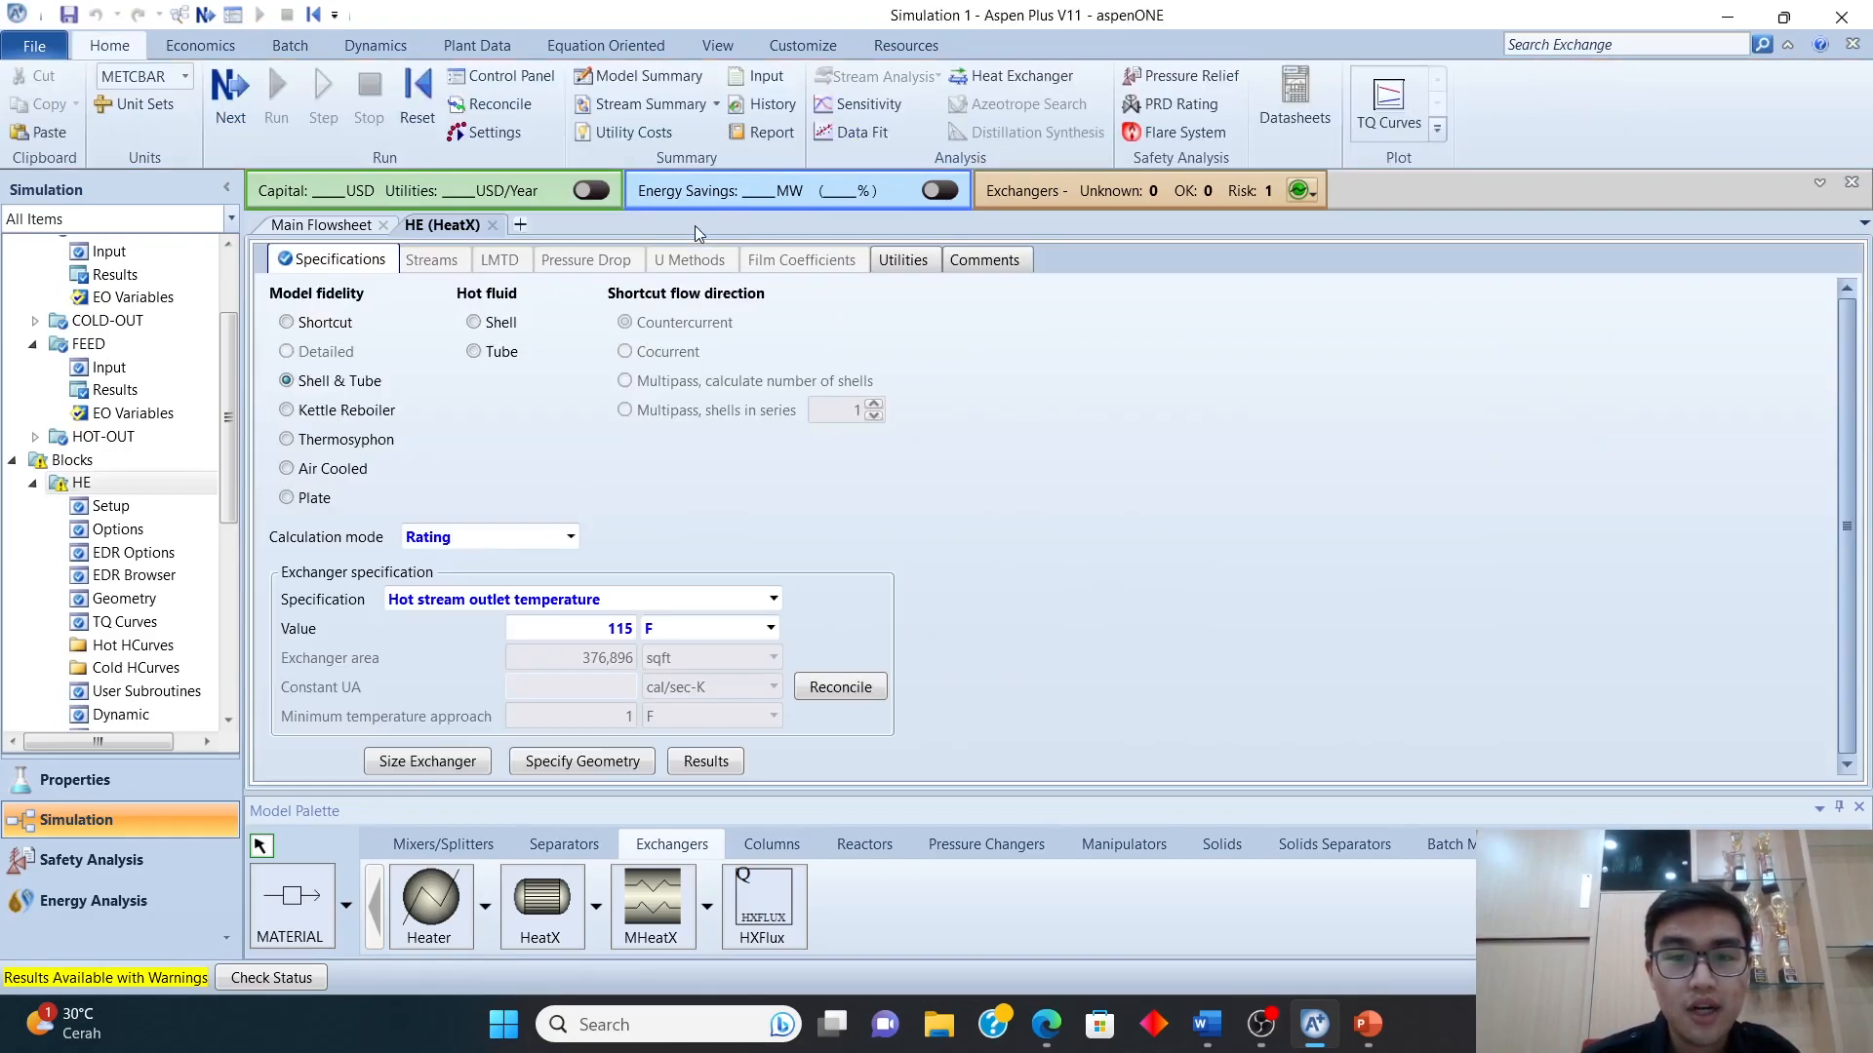
left_click(492, 225)
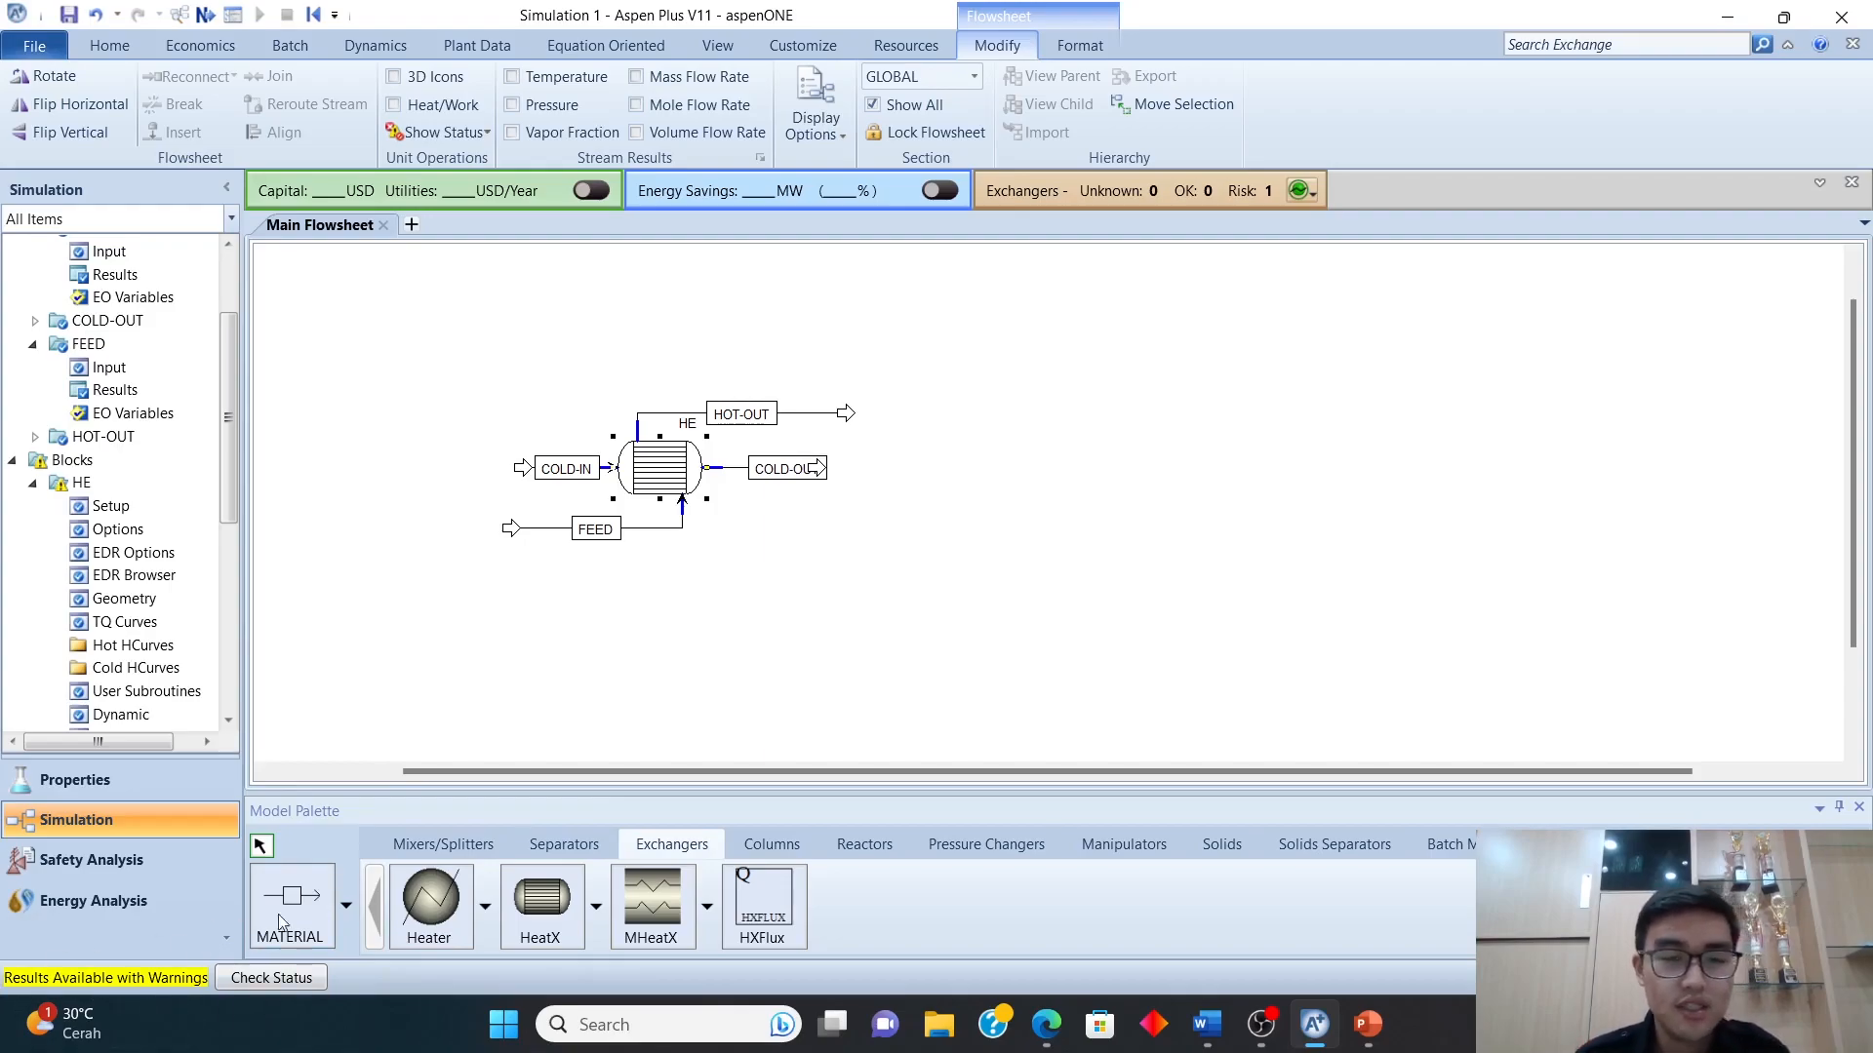
- Review the thermal results summary and exchanger details of the HE block for the manually specified geometry
right_click(669, 477)
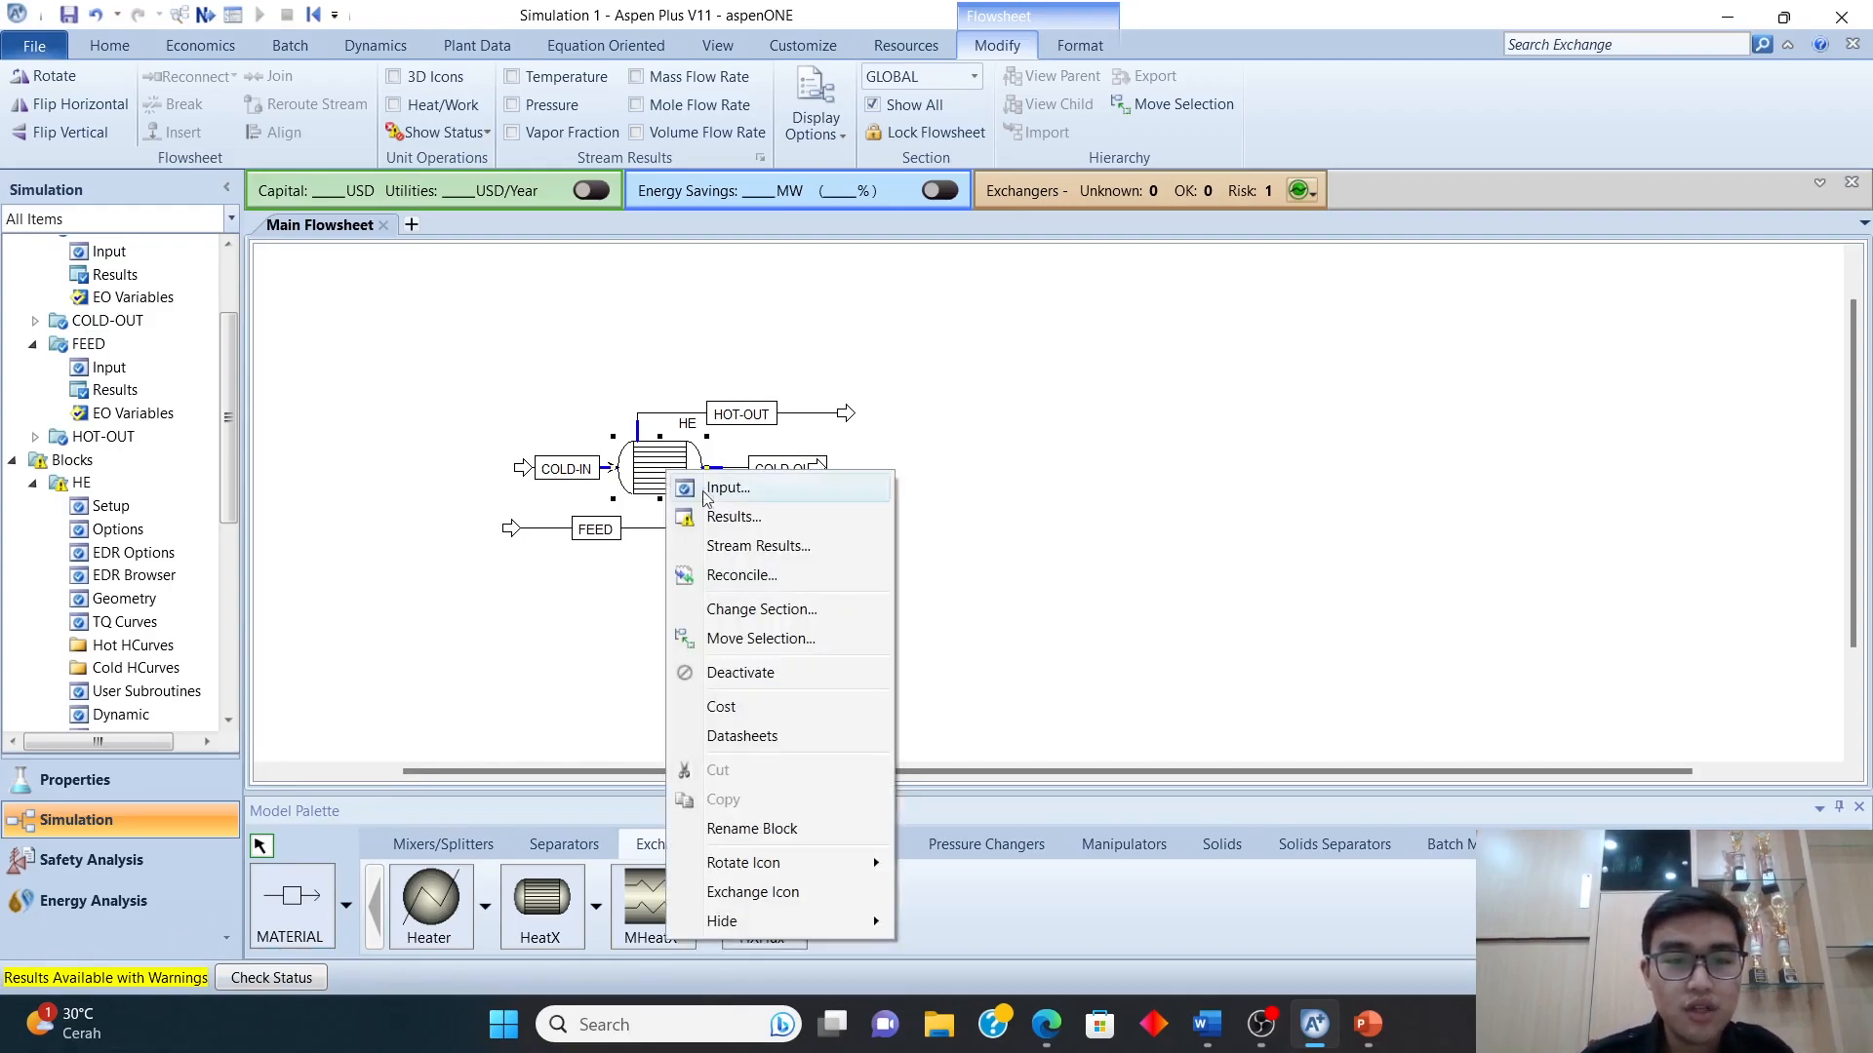
left_click(742, 515)
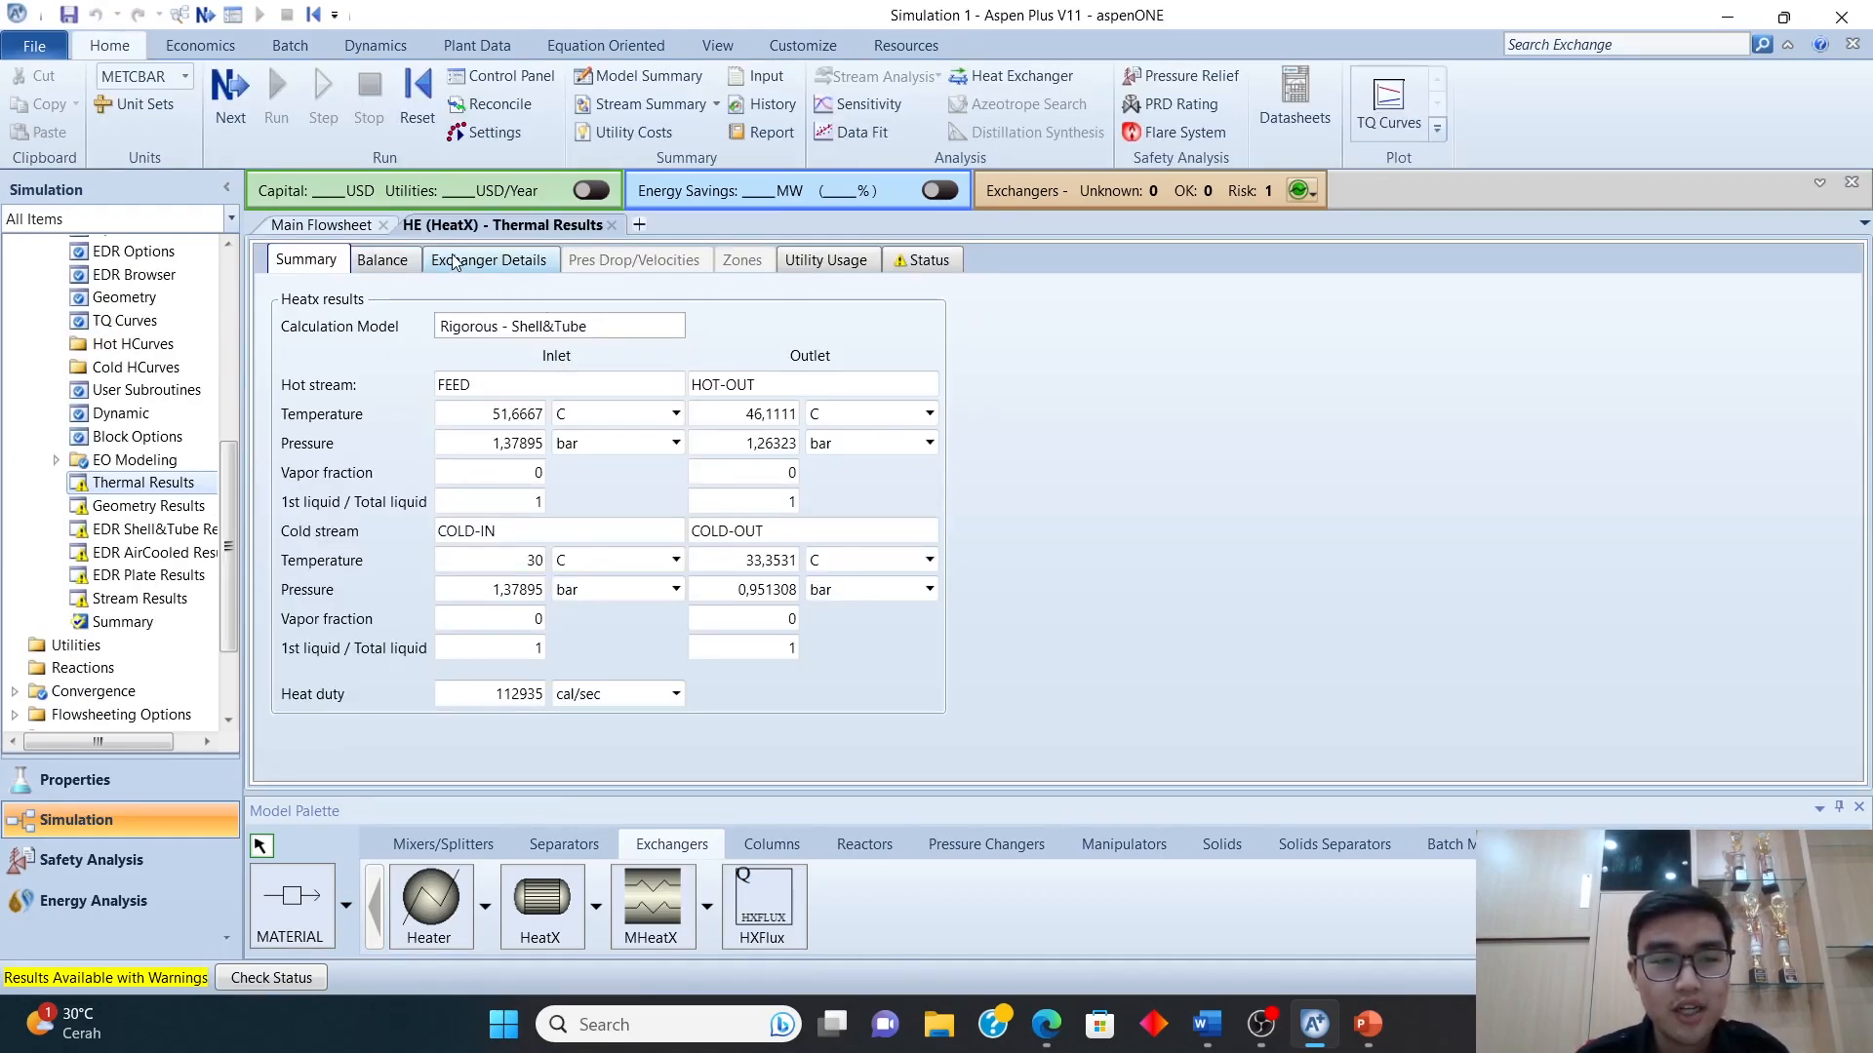
left_click(459, 263)
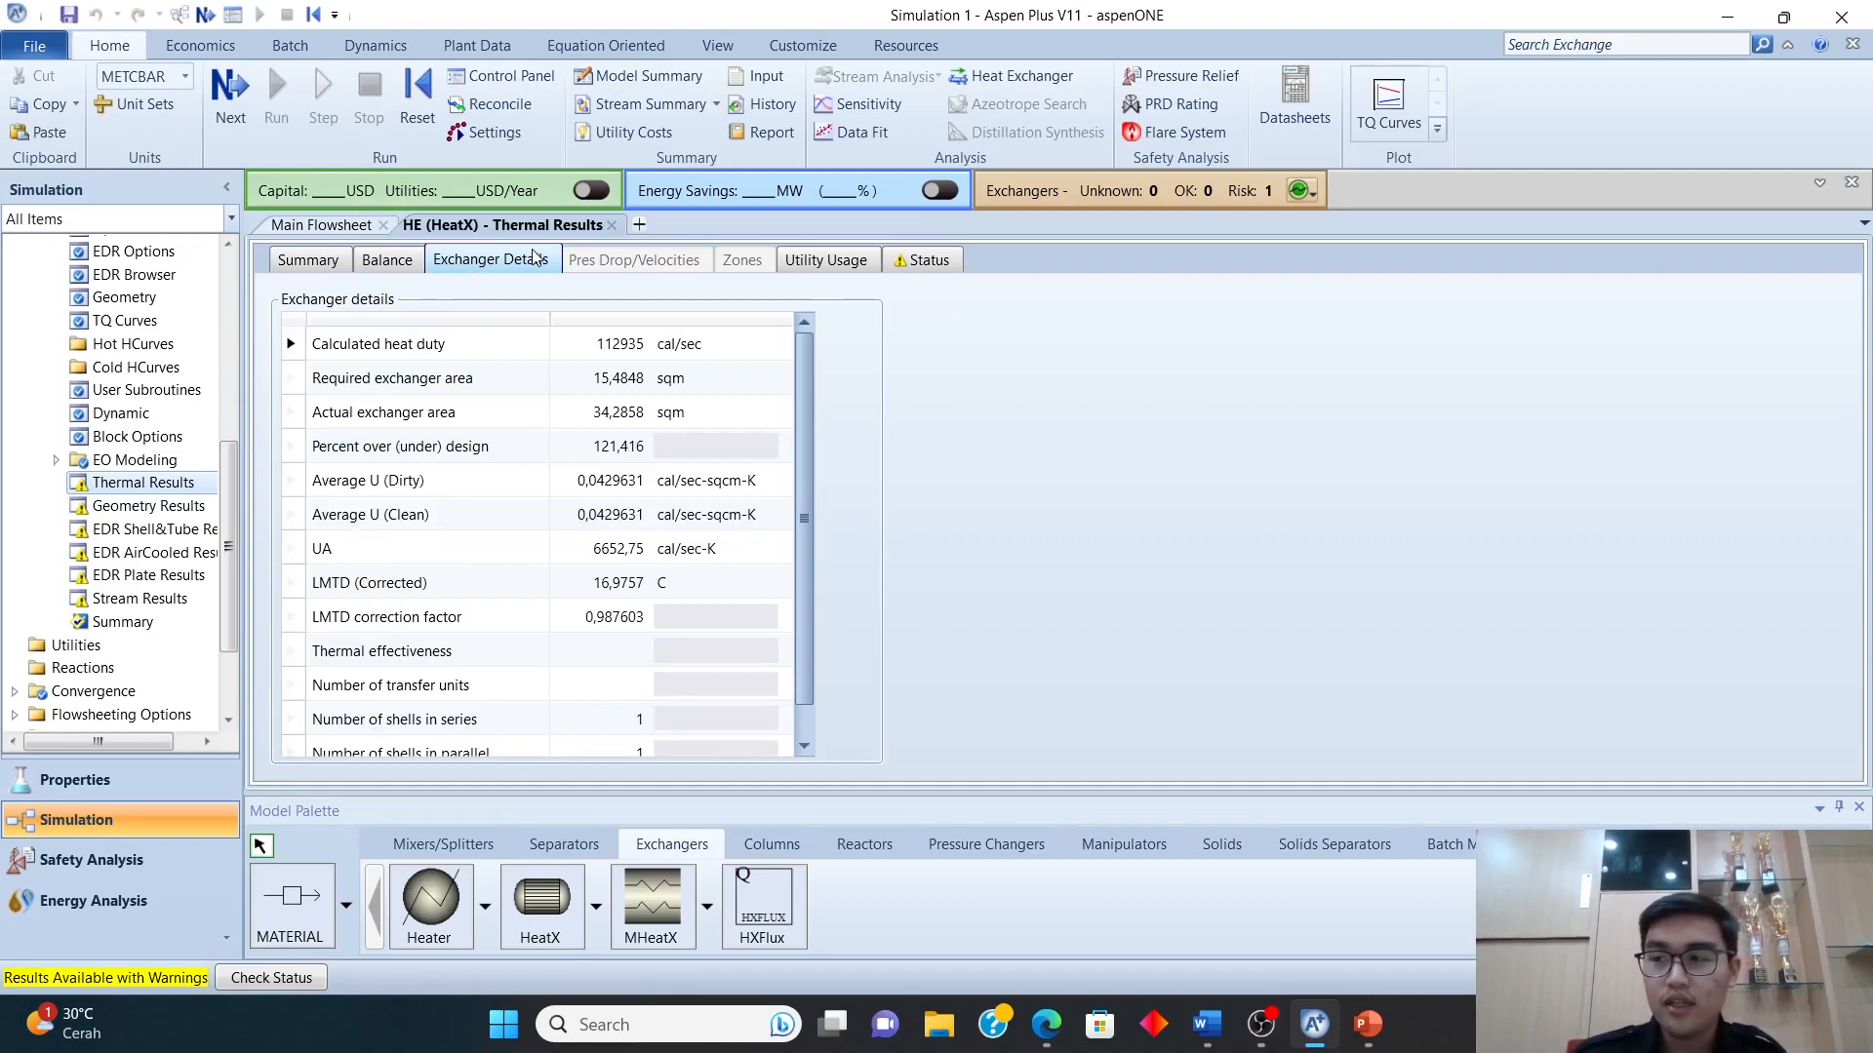
left_click(612, 226)
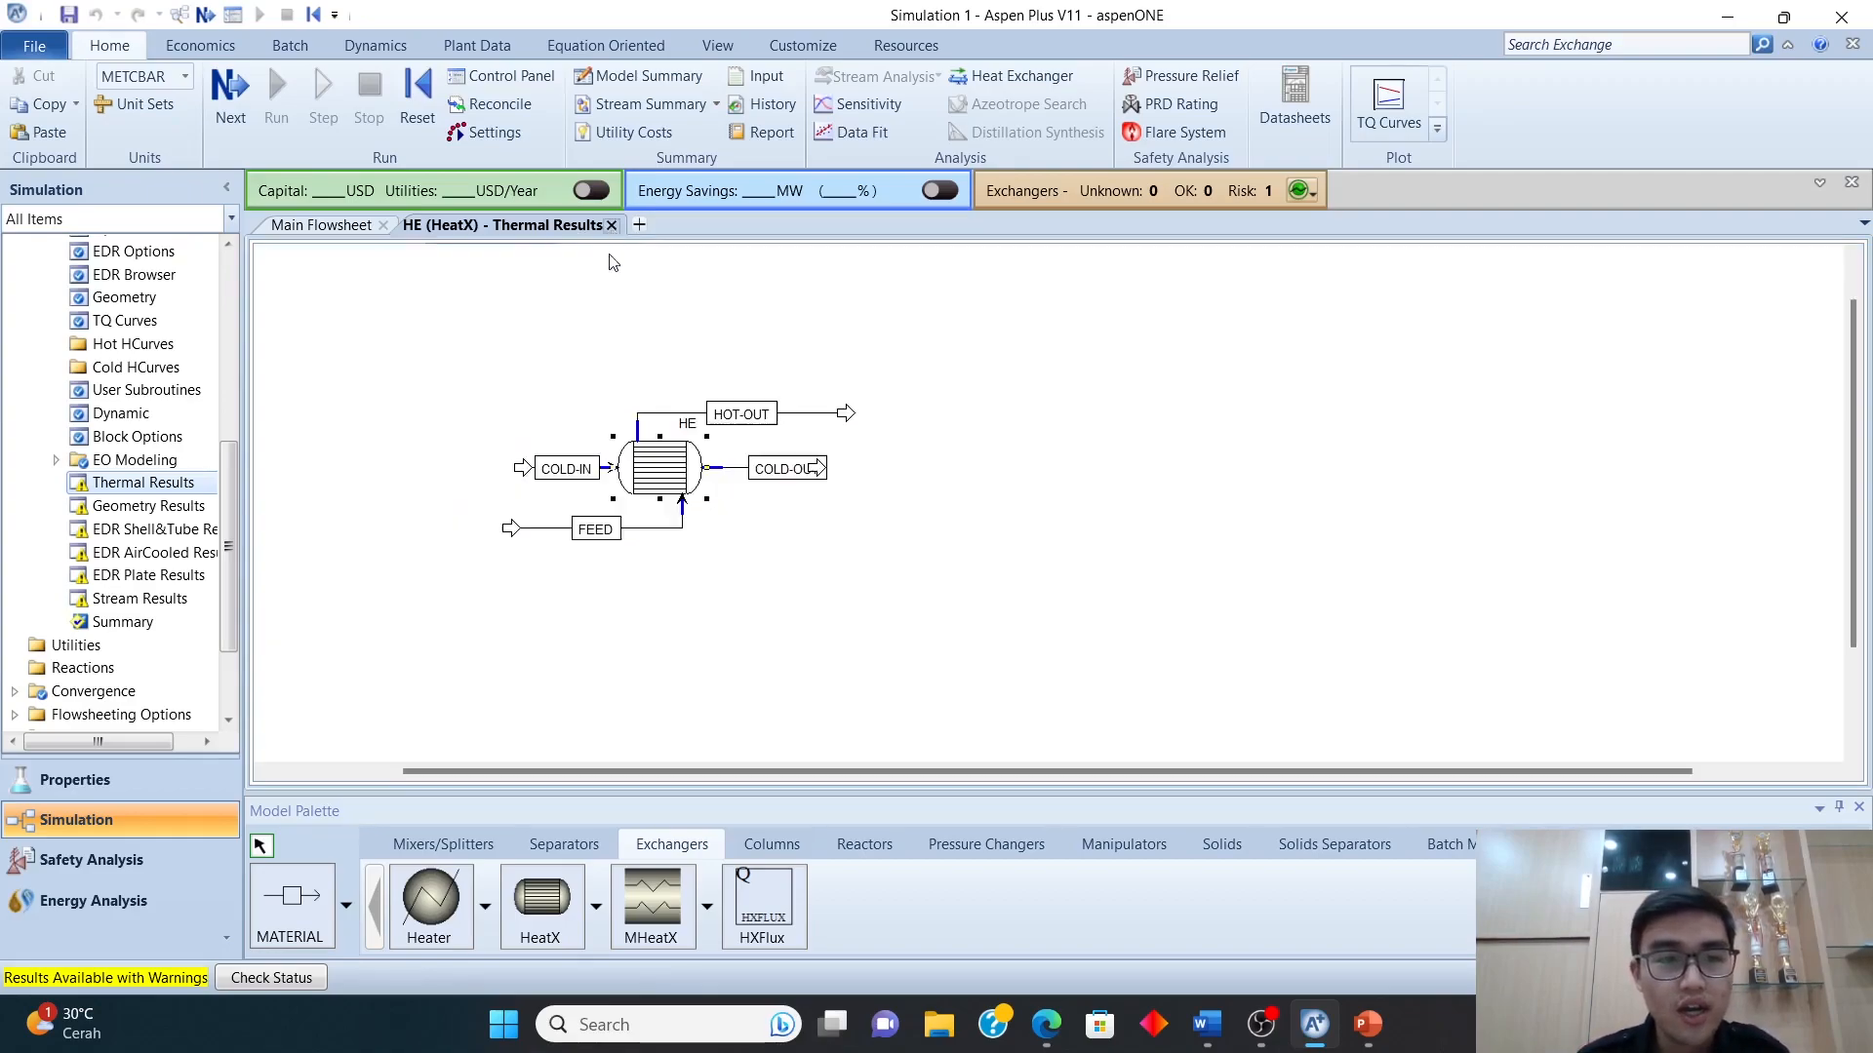
- Size the HE block's shell-and-tube exchanger interactively in Design (Sizing) mode and accept the calculated design
right_click(694, 477)
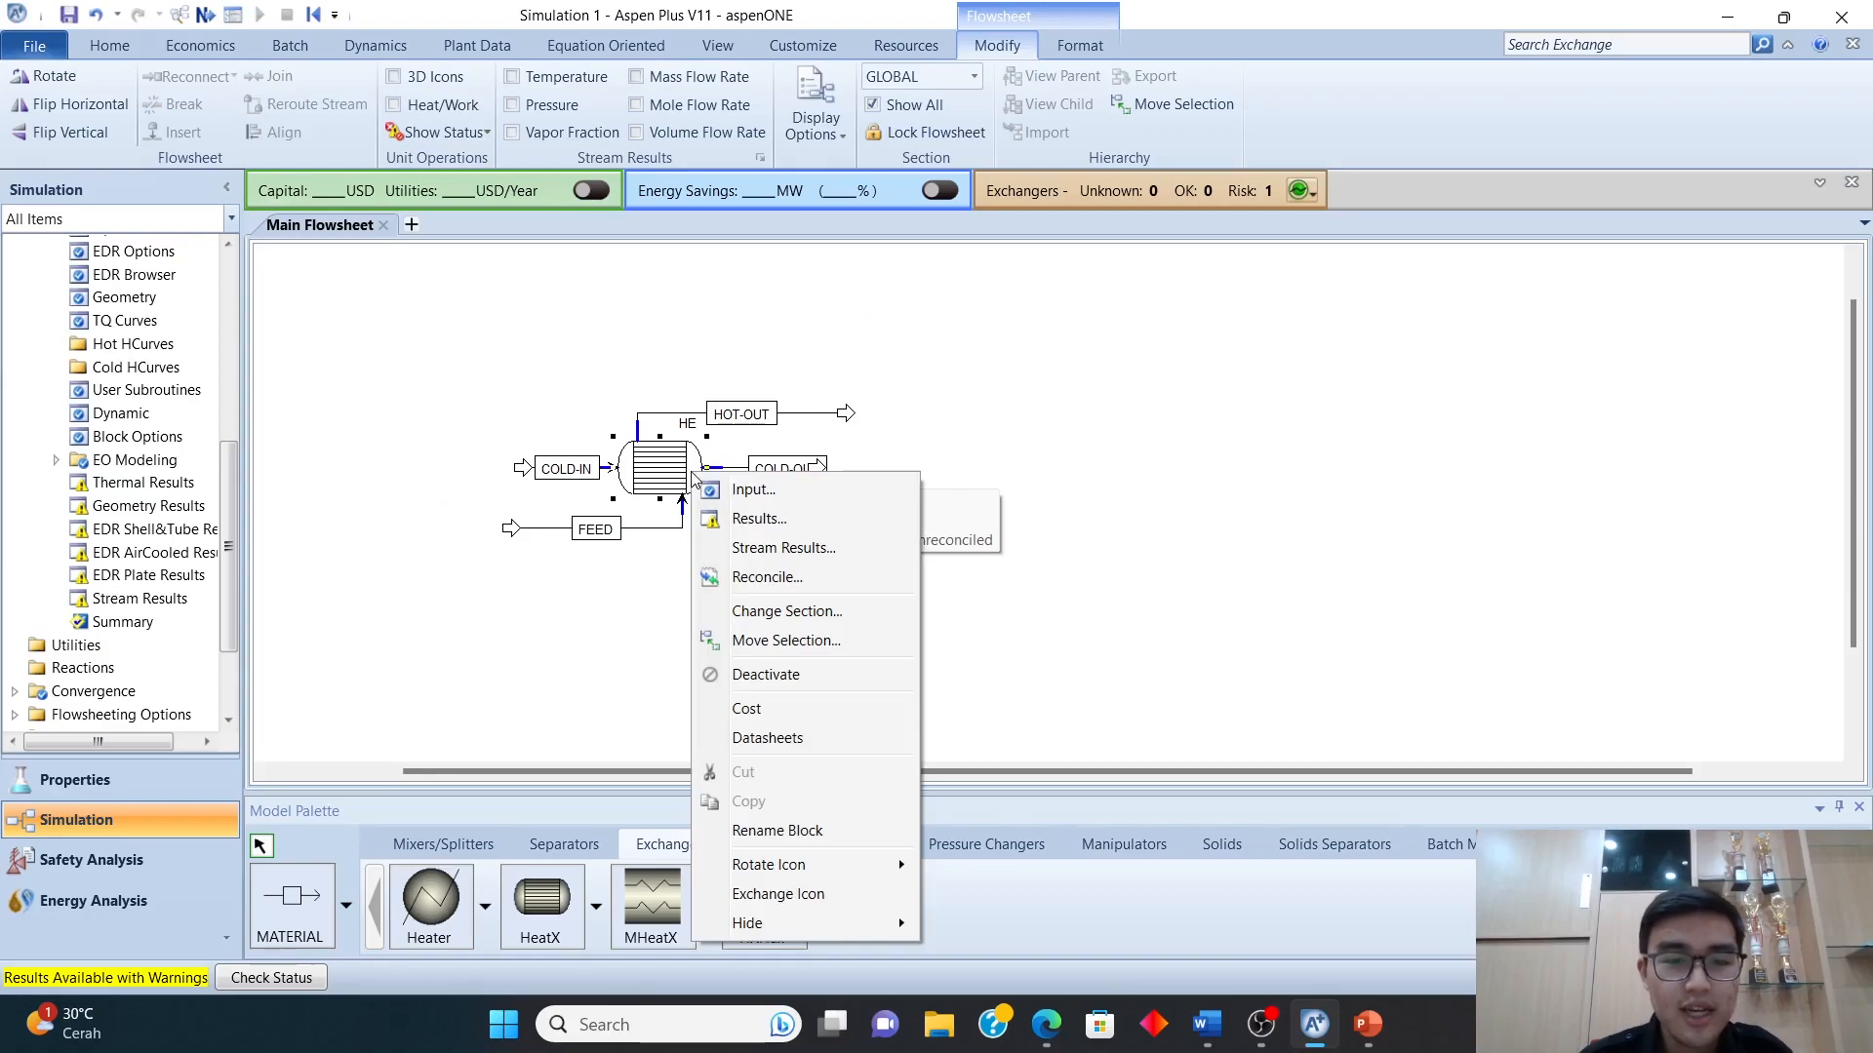
left_click(760, 496)
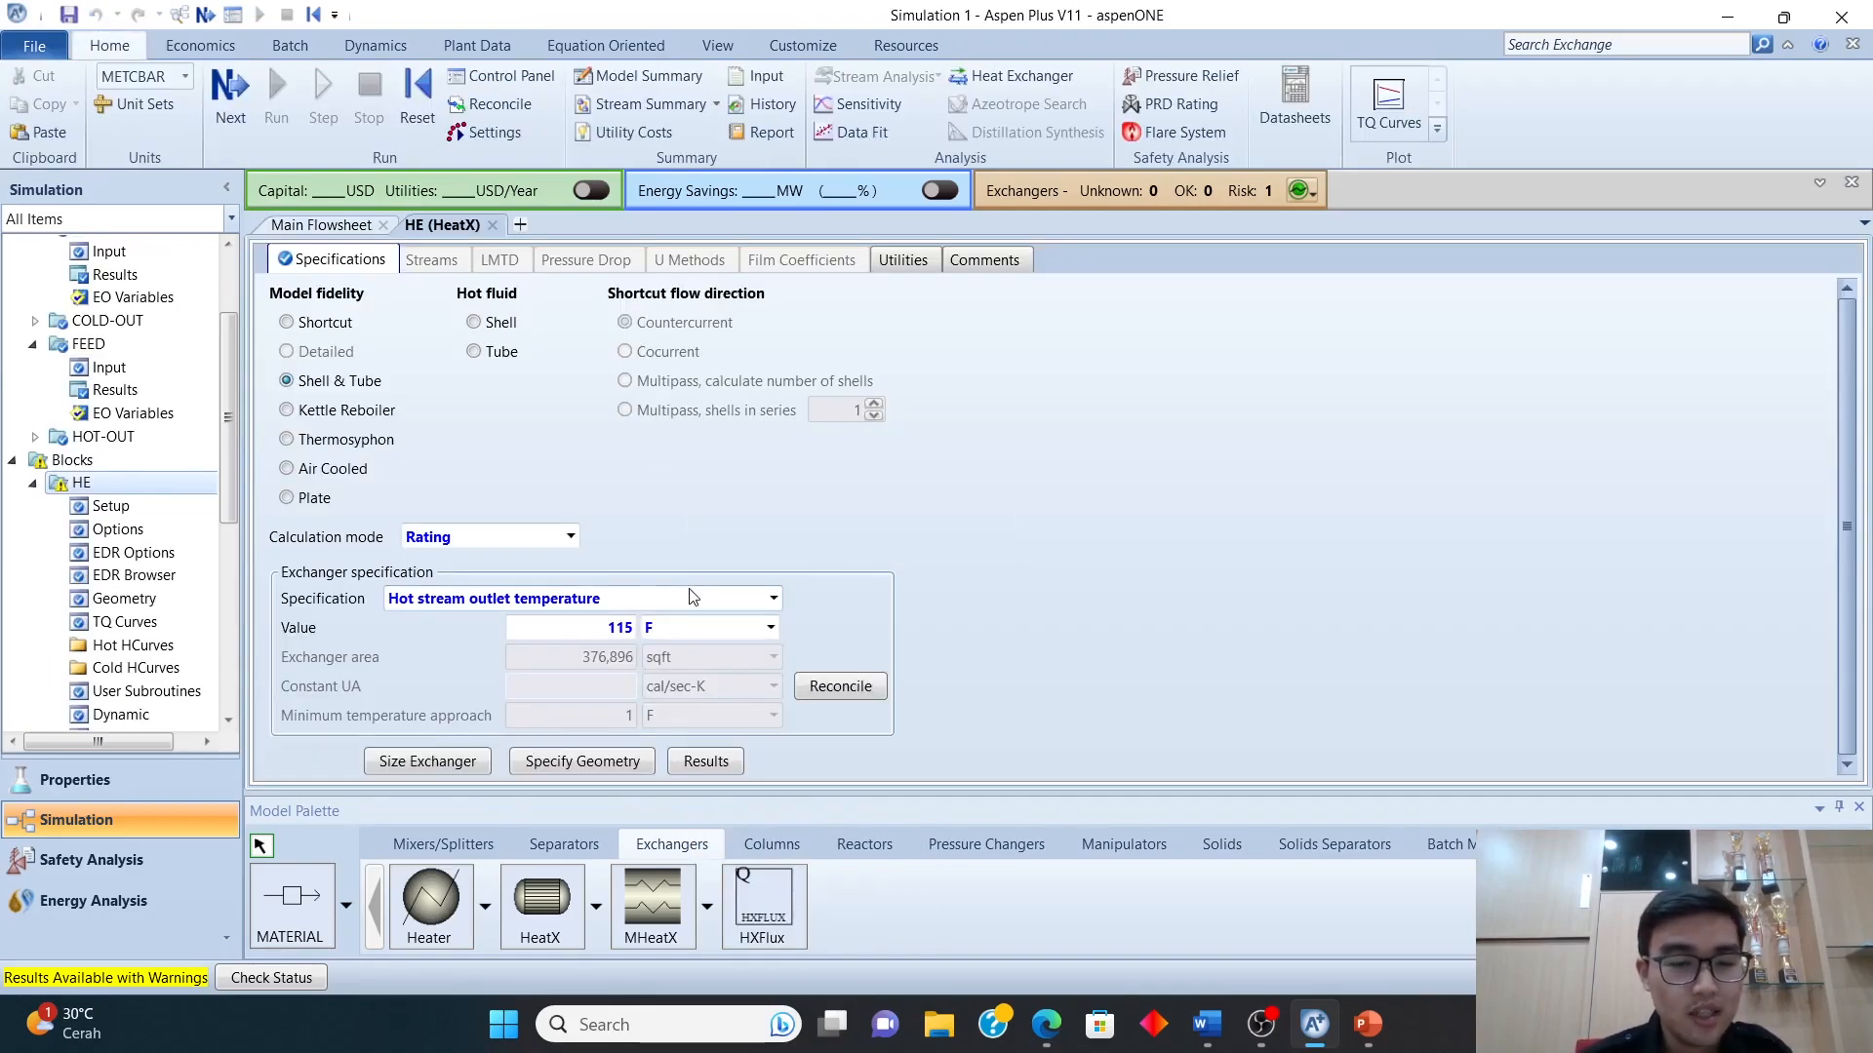
left_click(435, 767)
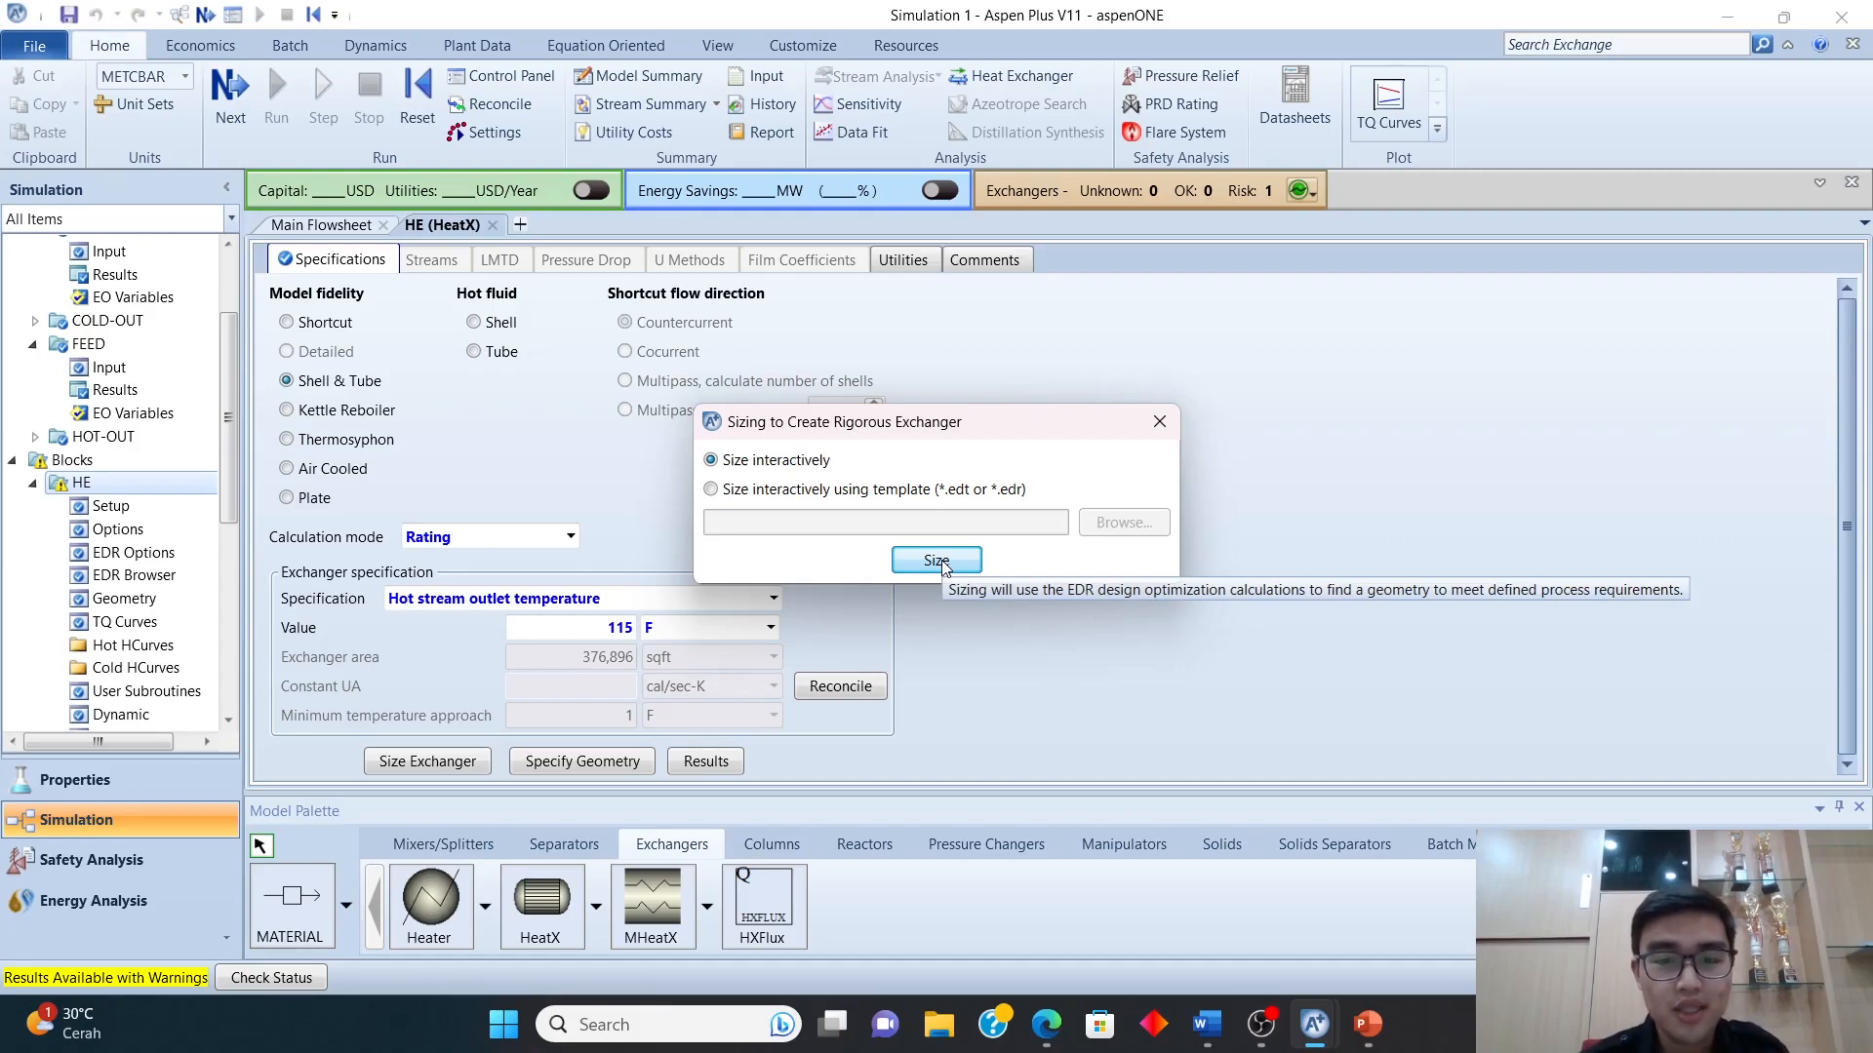
left_click(942, 563)
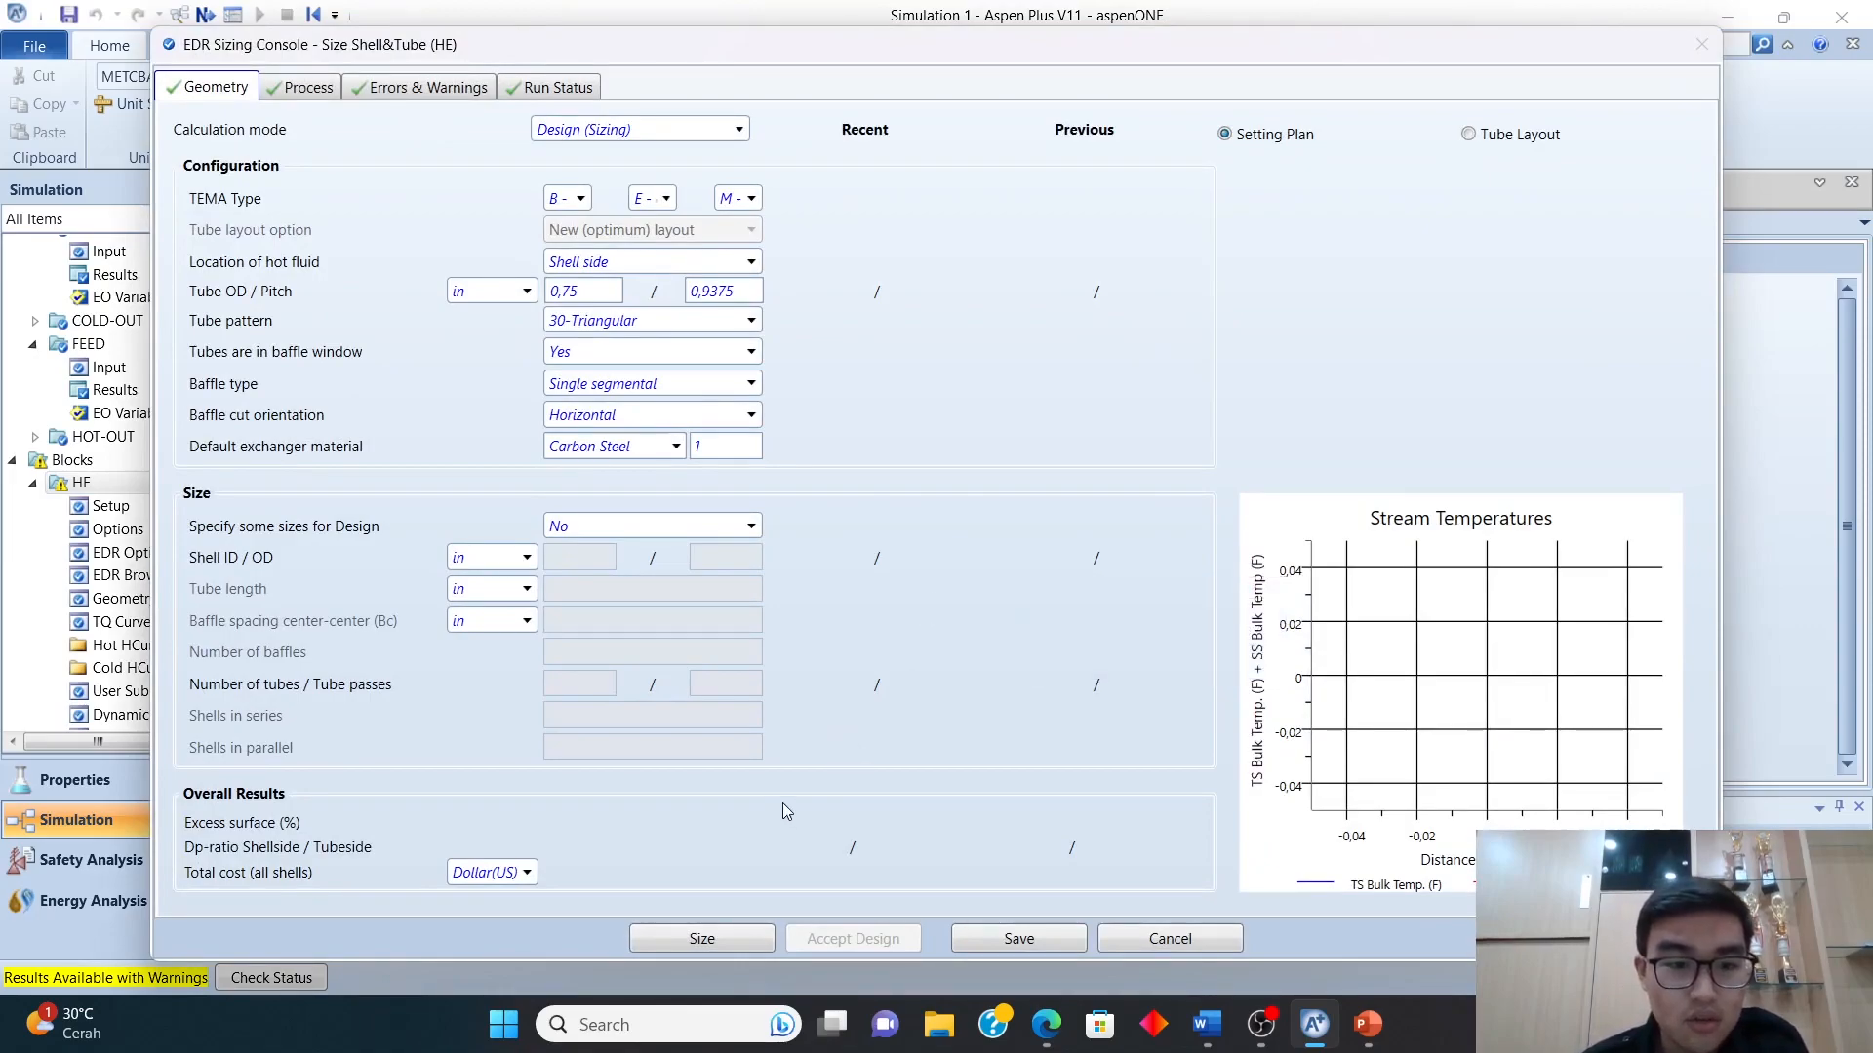
left_click(709, 934)
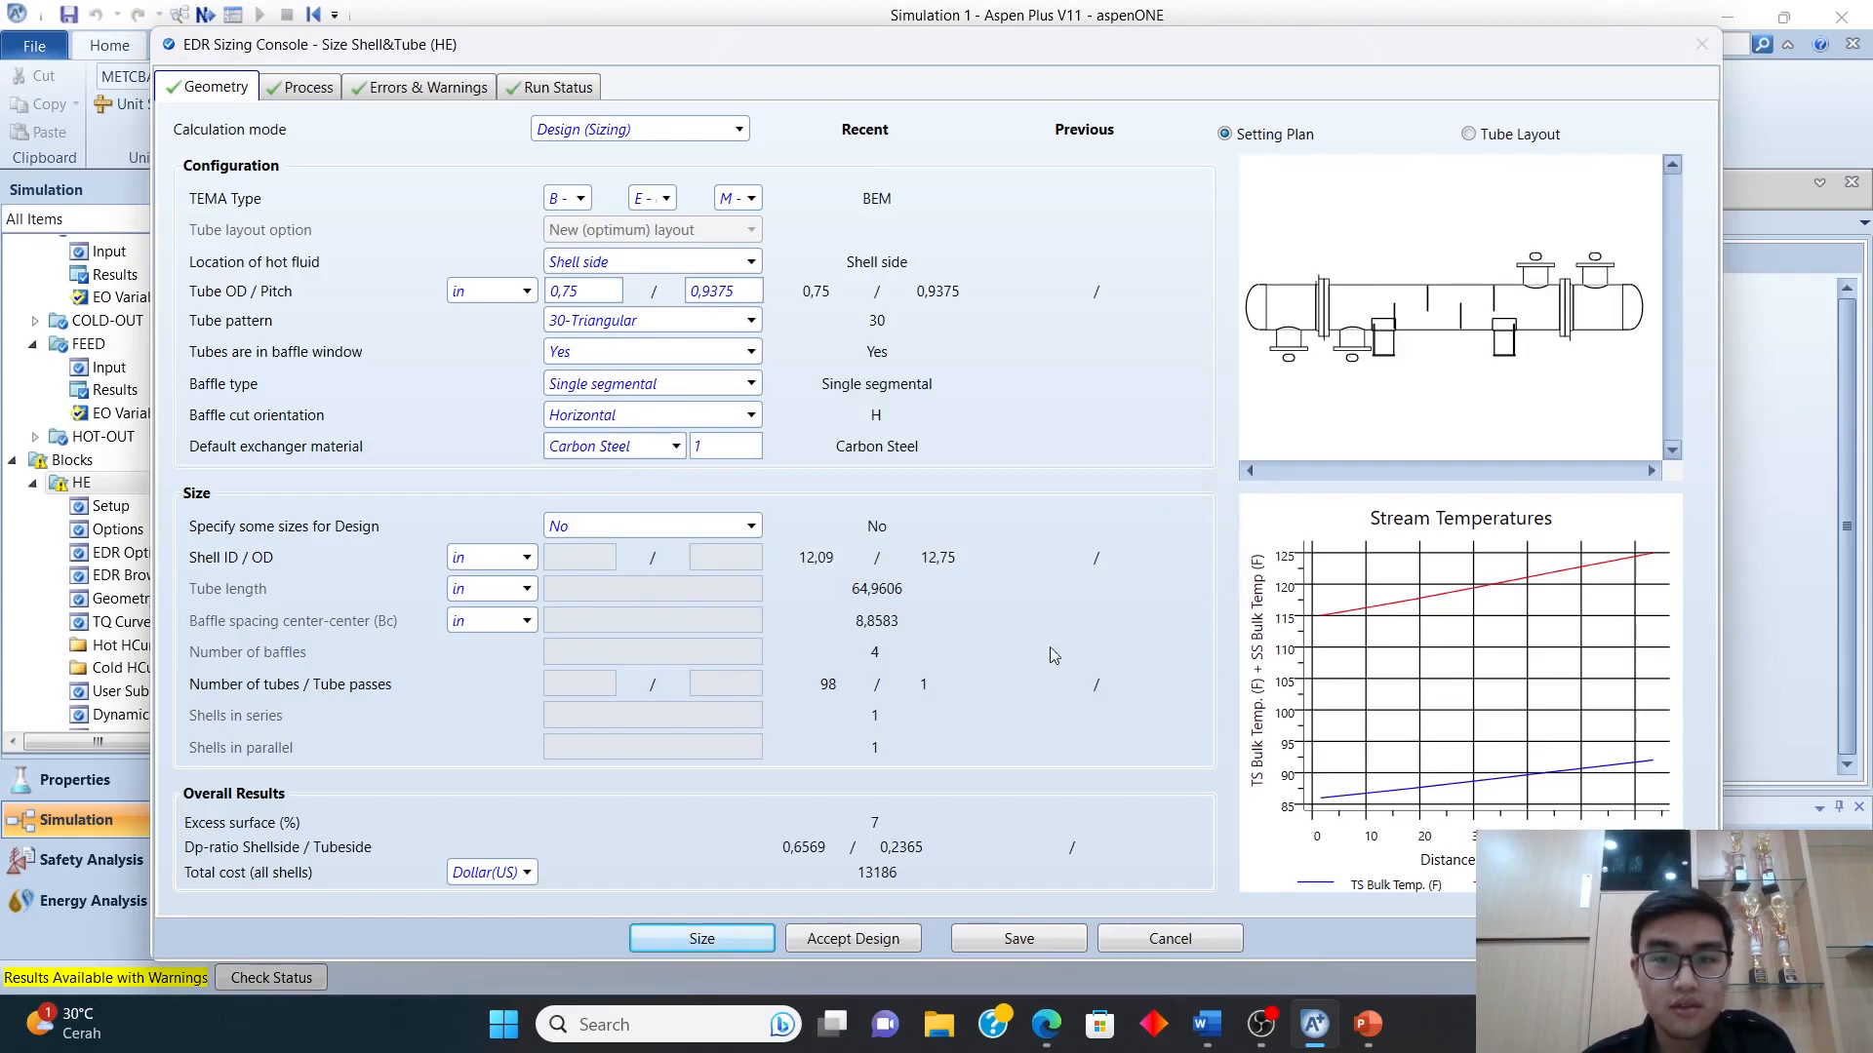
mouse_move(1332, 590)
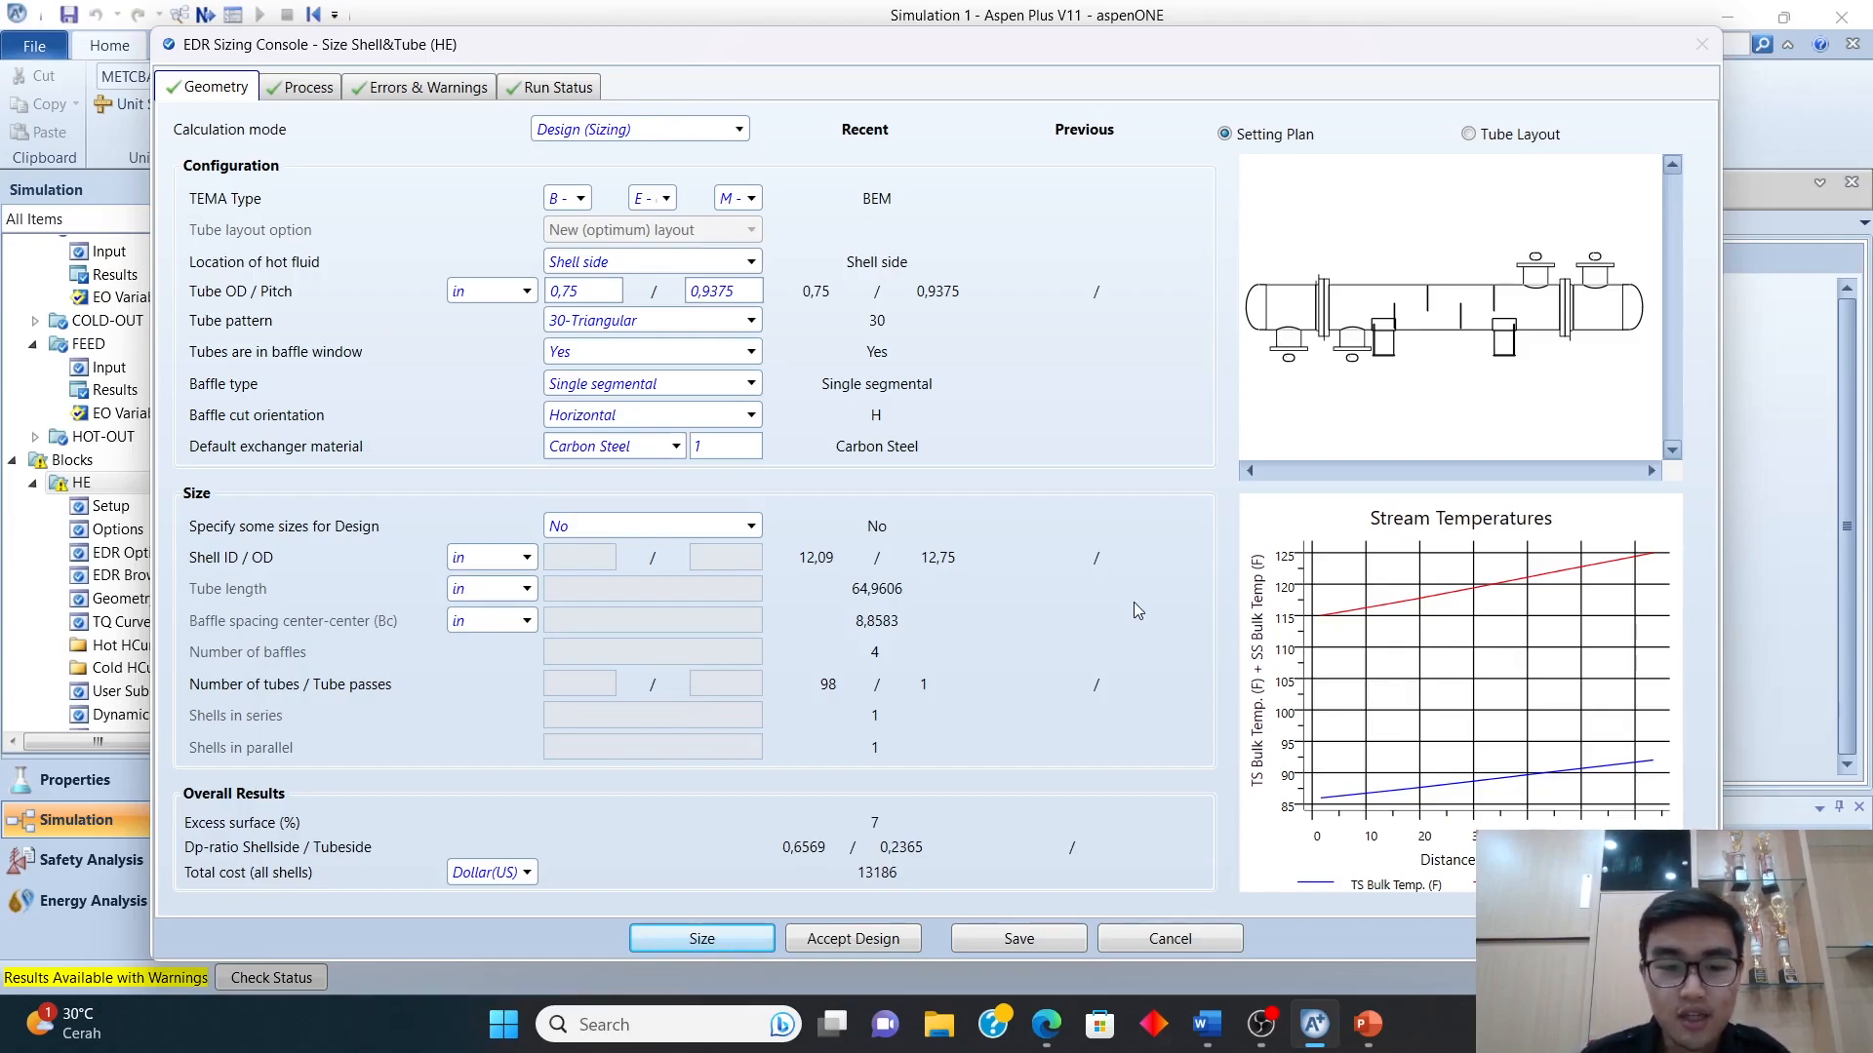
left_click(849, 938)
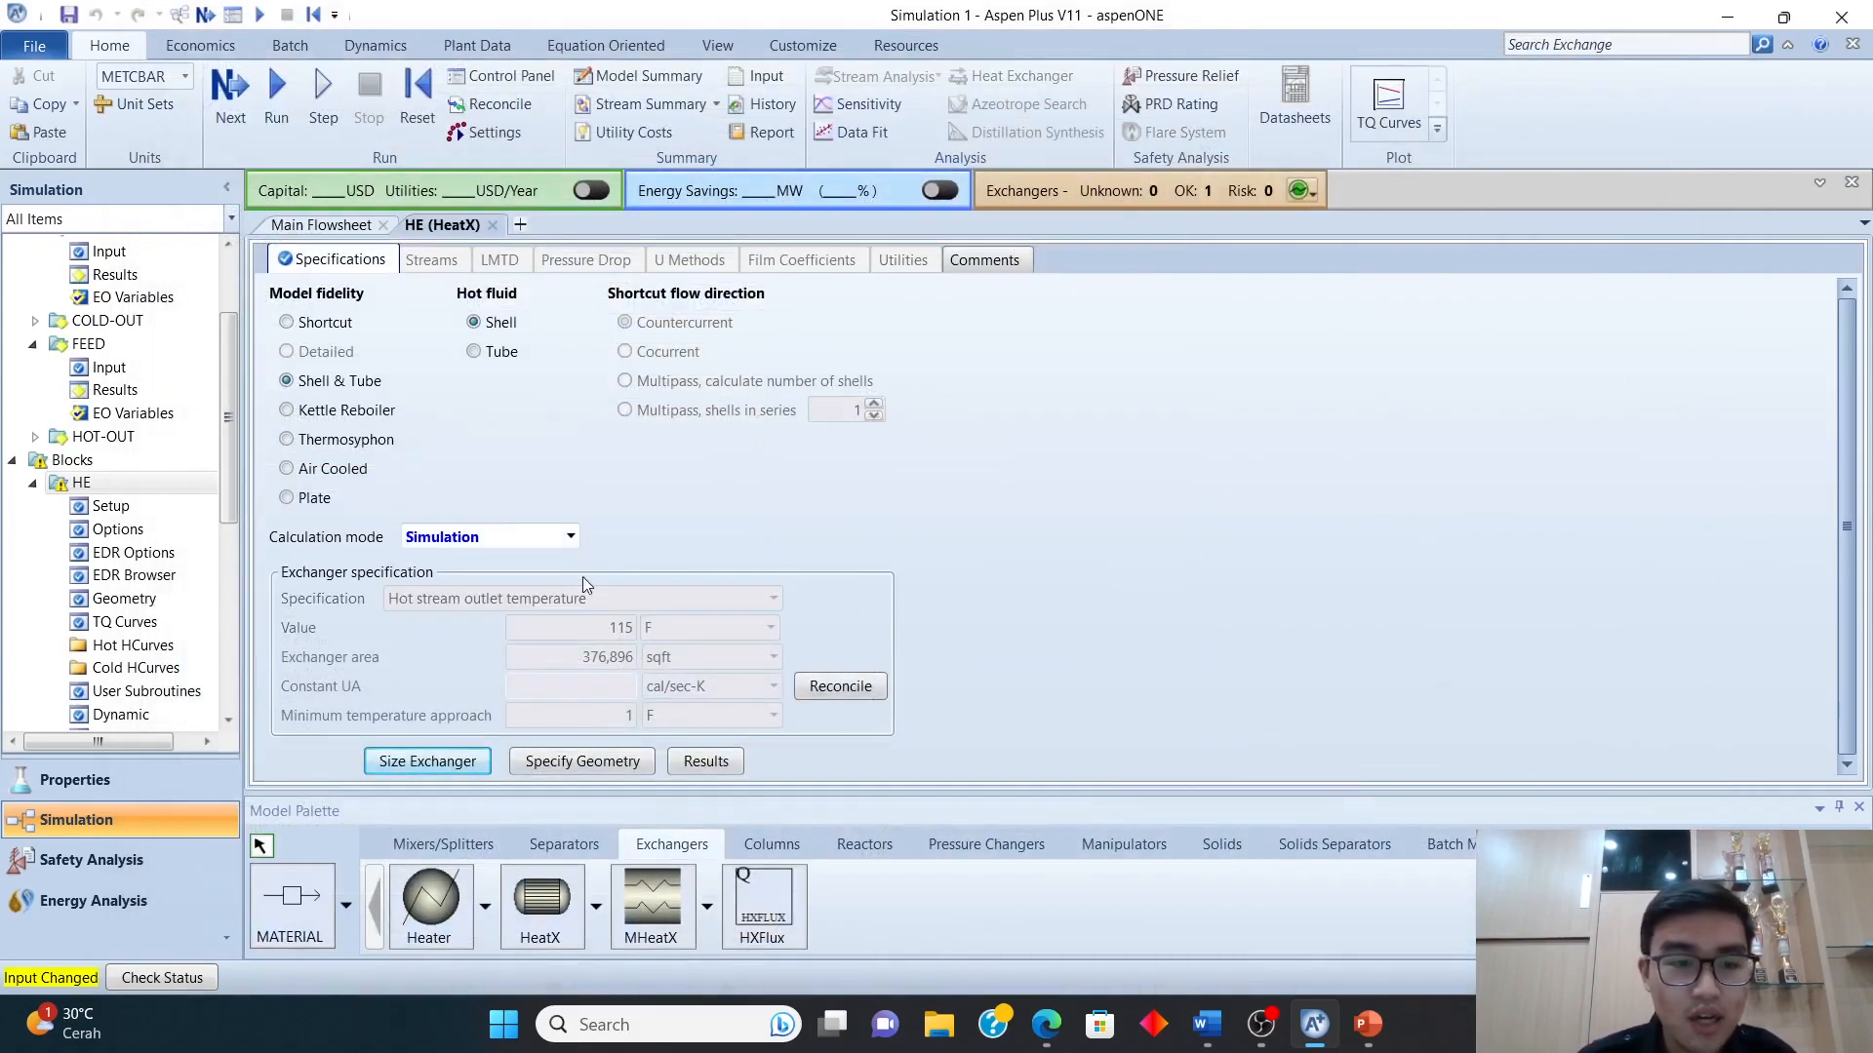
- Set the HE block's calculation mode to Rating and rerun the simulation
left_click(564, 541)
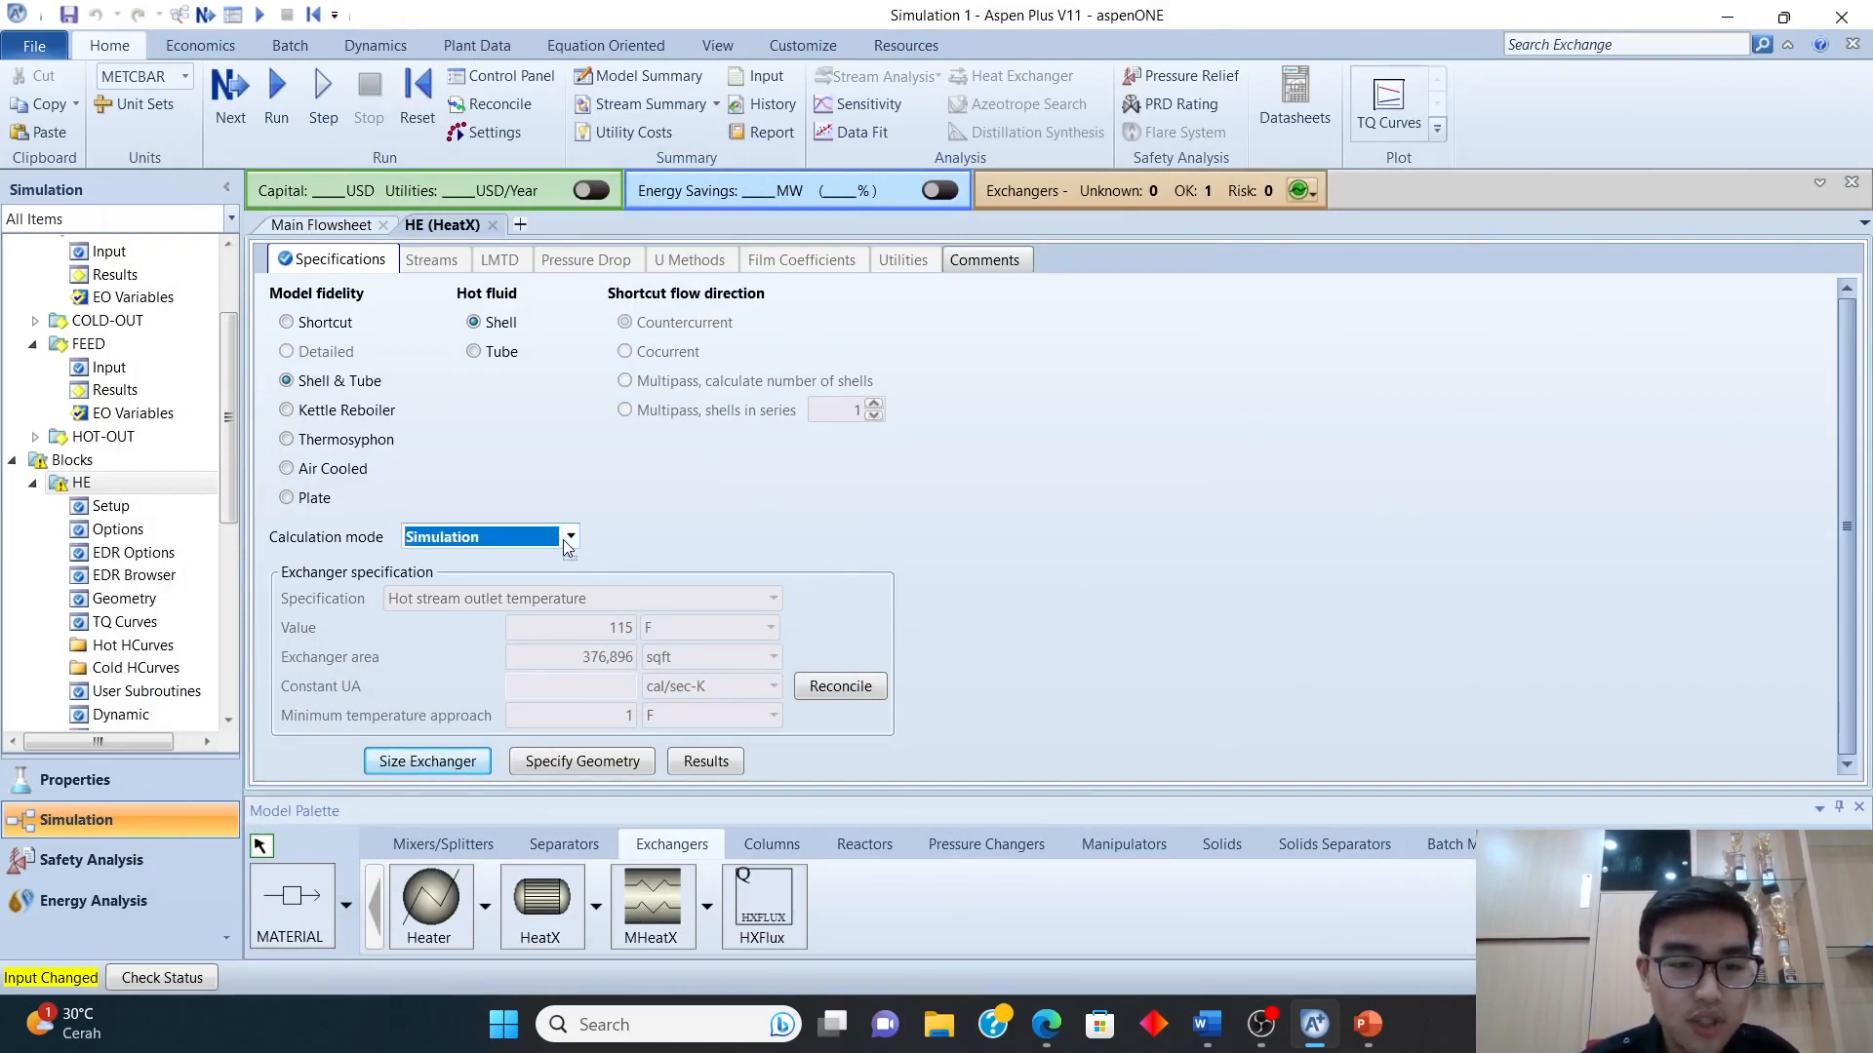
left_click(565, 538)
left_click(495, 589)
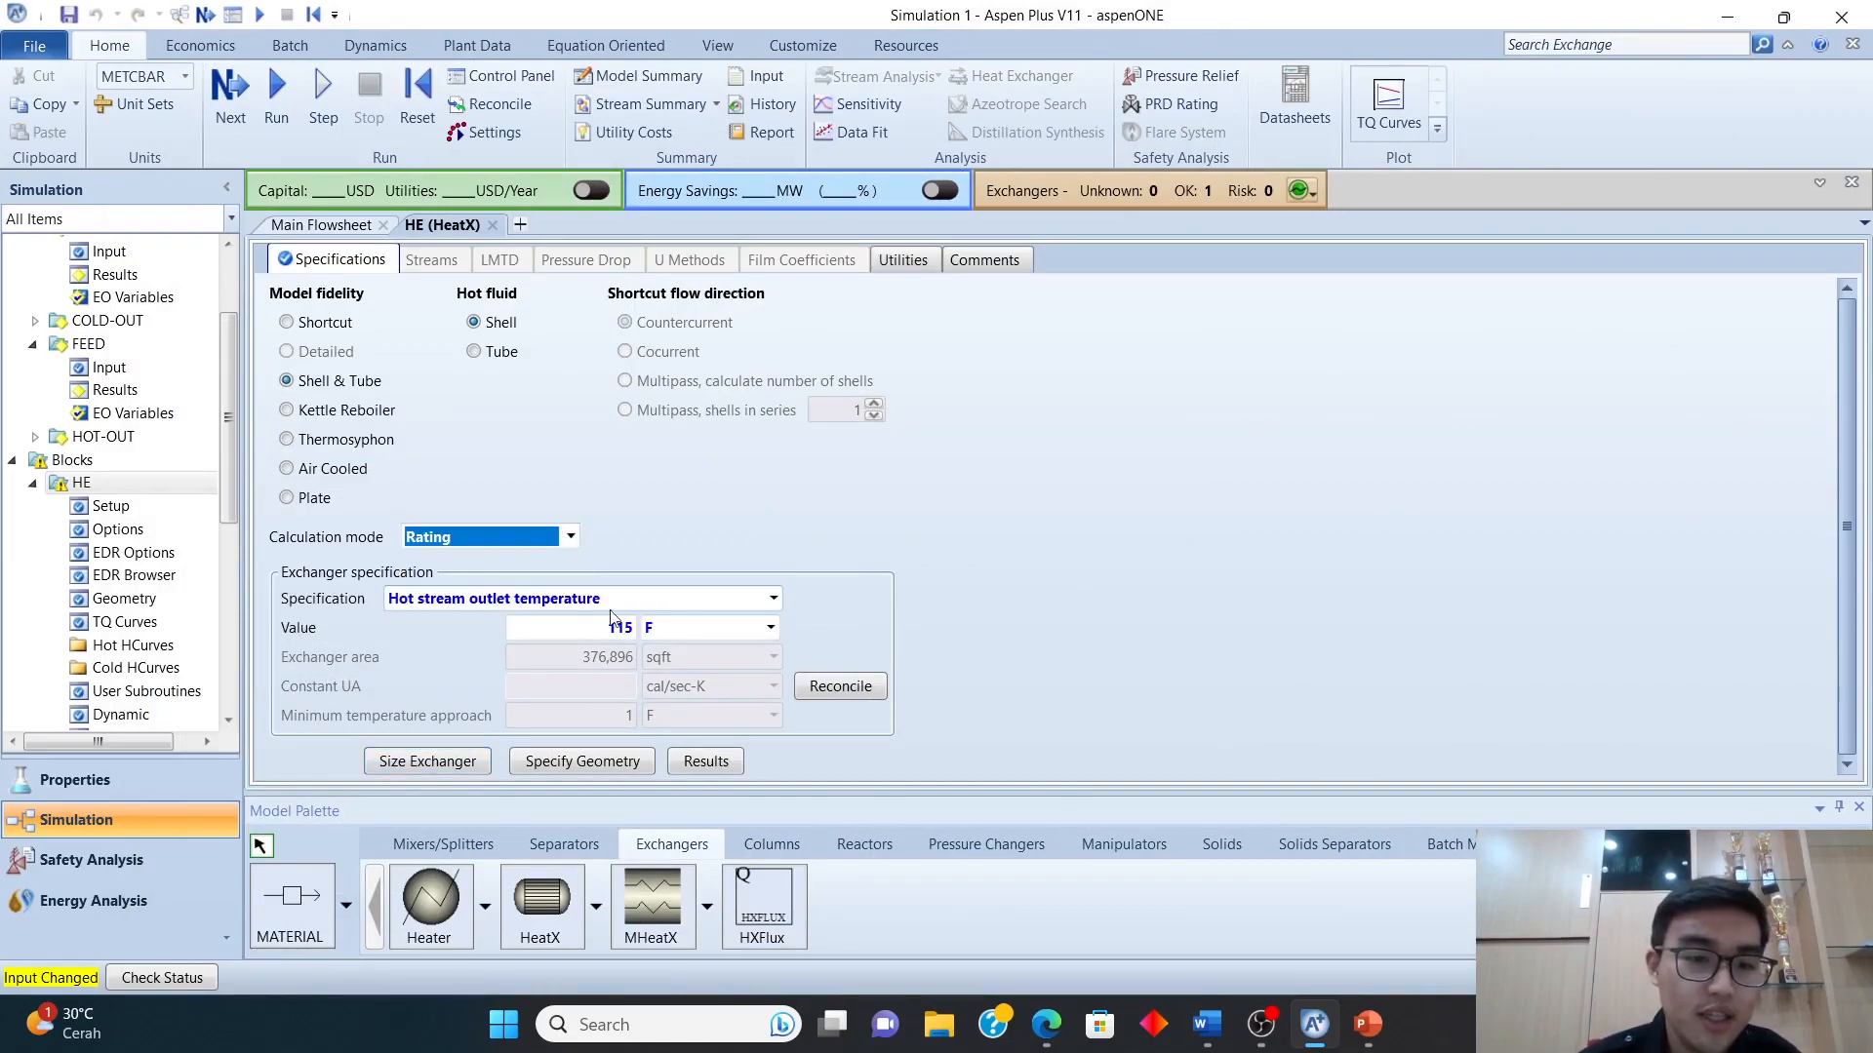
left_click(871, 575)
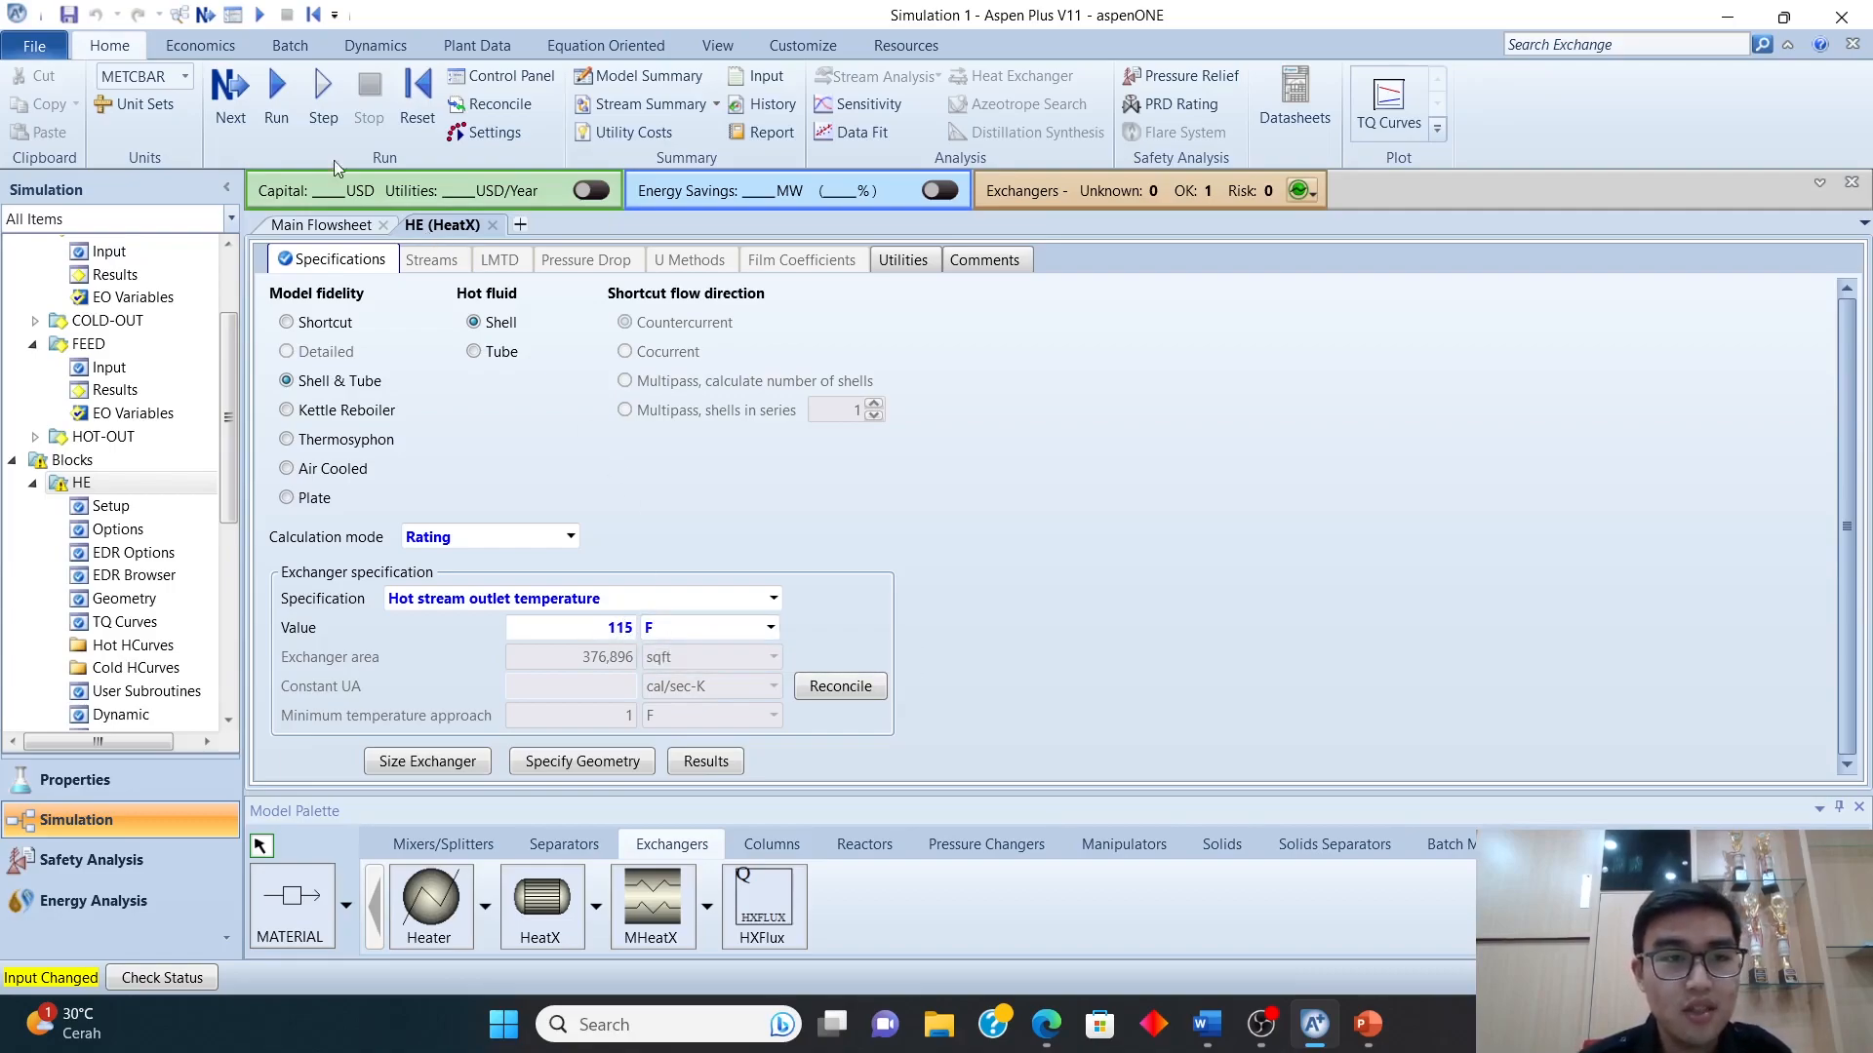
left_click(277, 107)
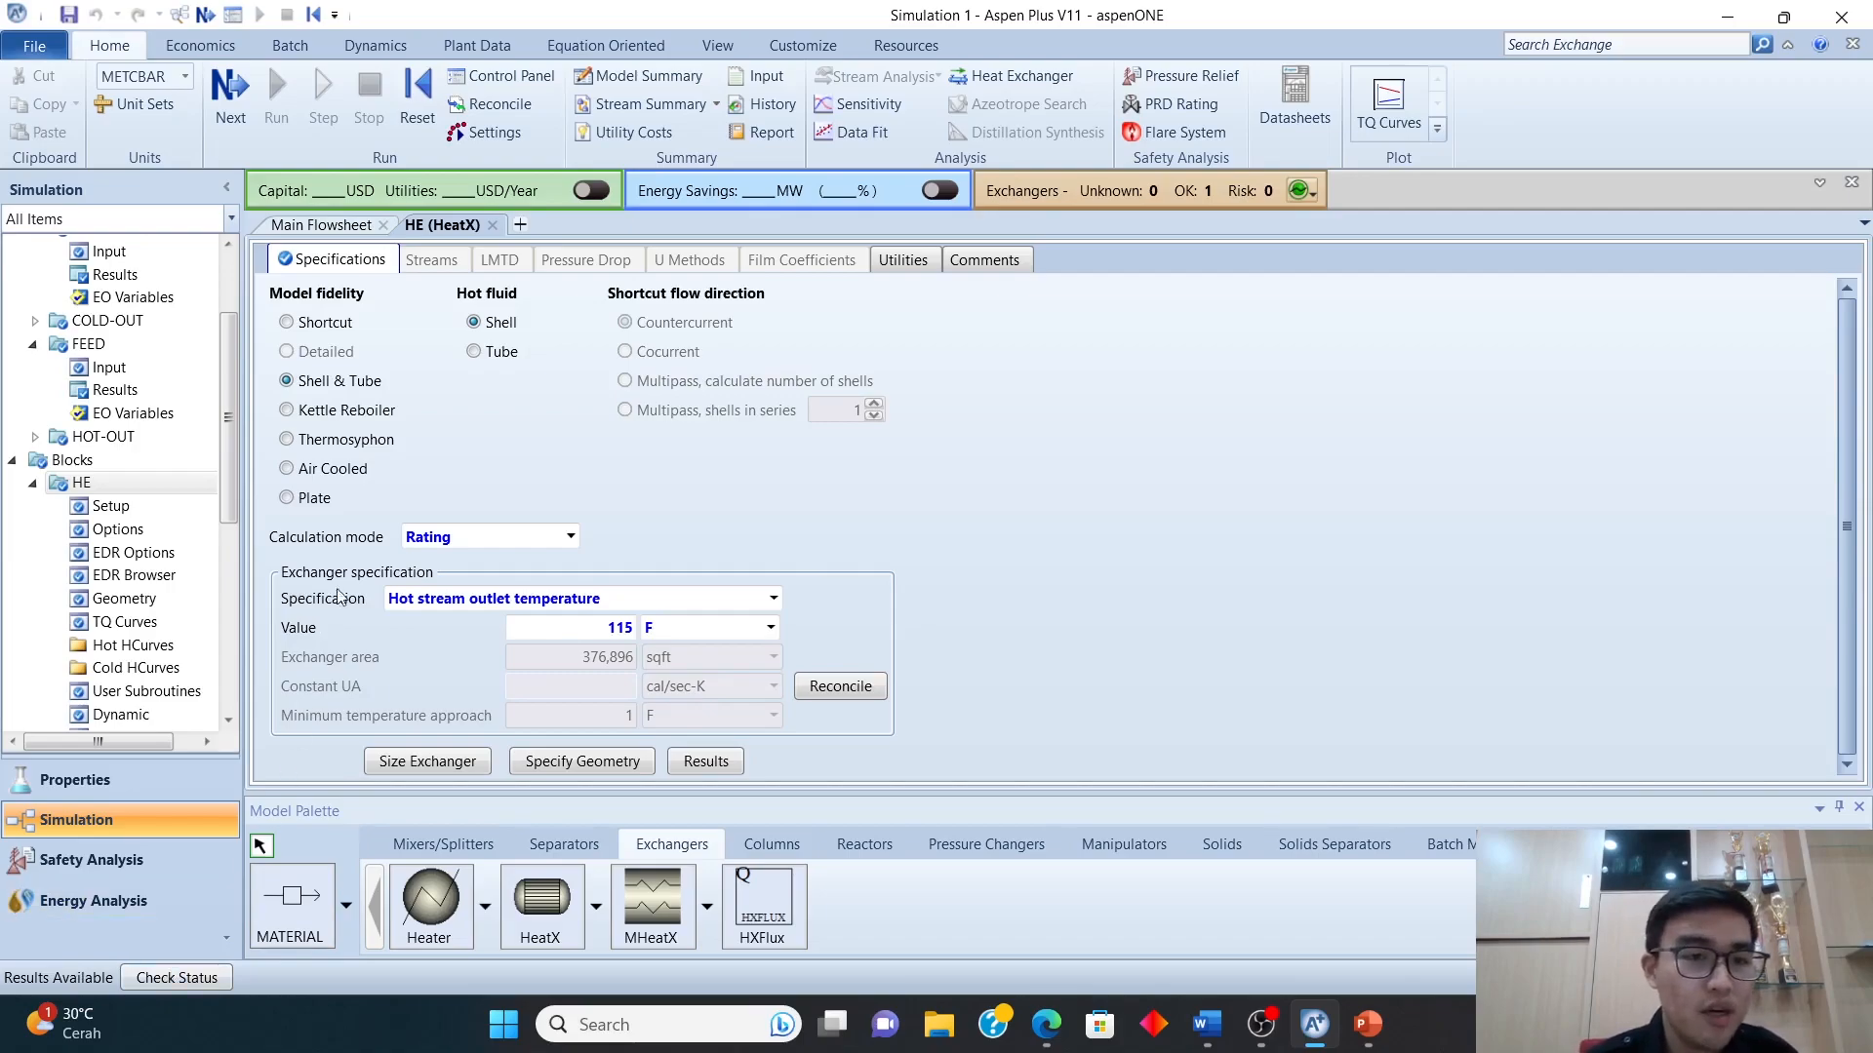
- Examine the HE block's thermal results summary and exchanger details for the accepted sizing design
left_click(493, 225)
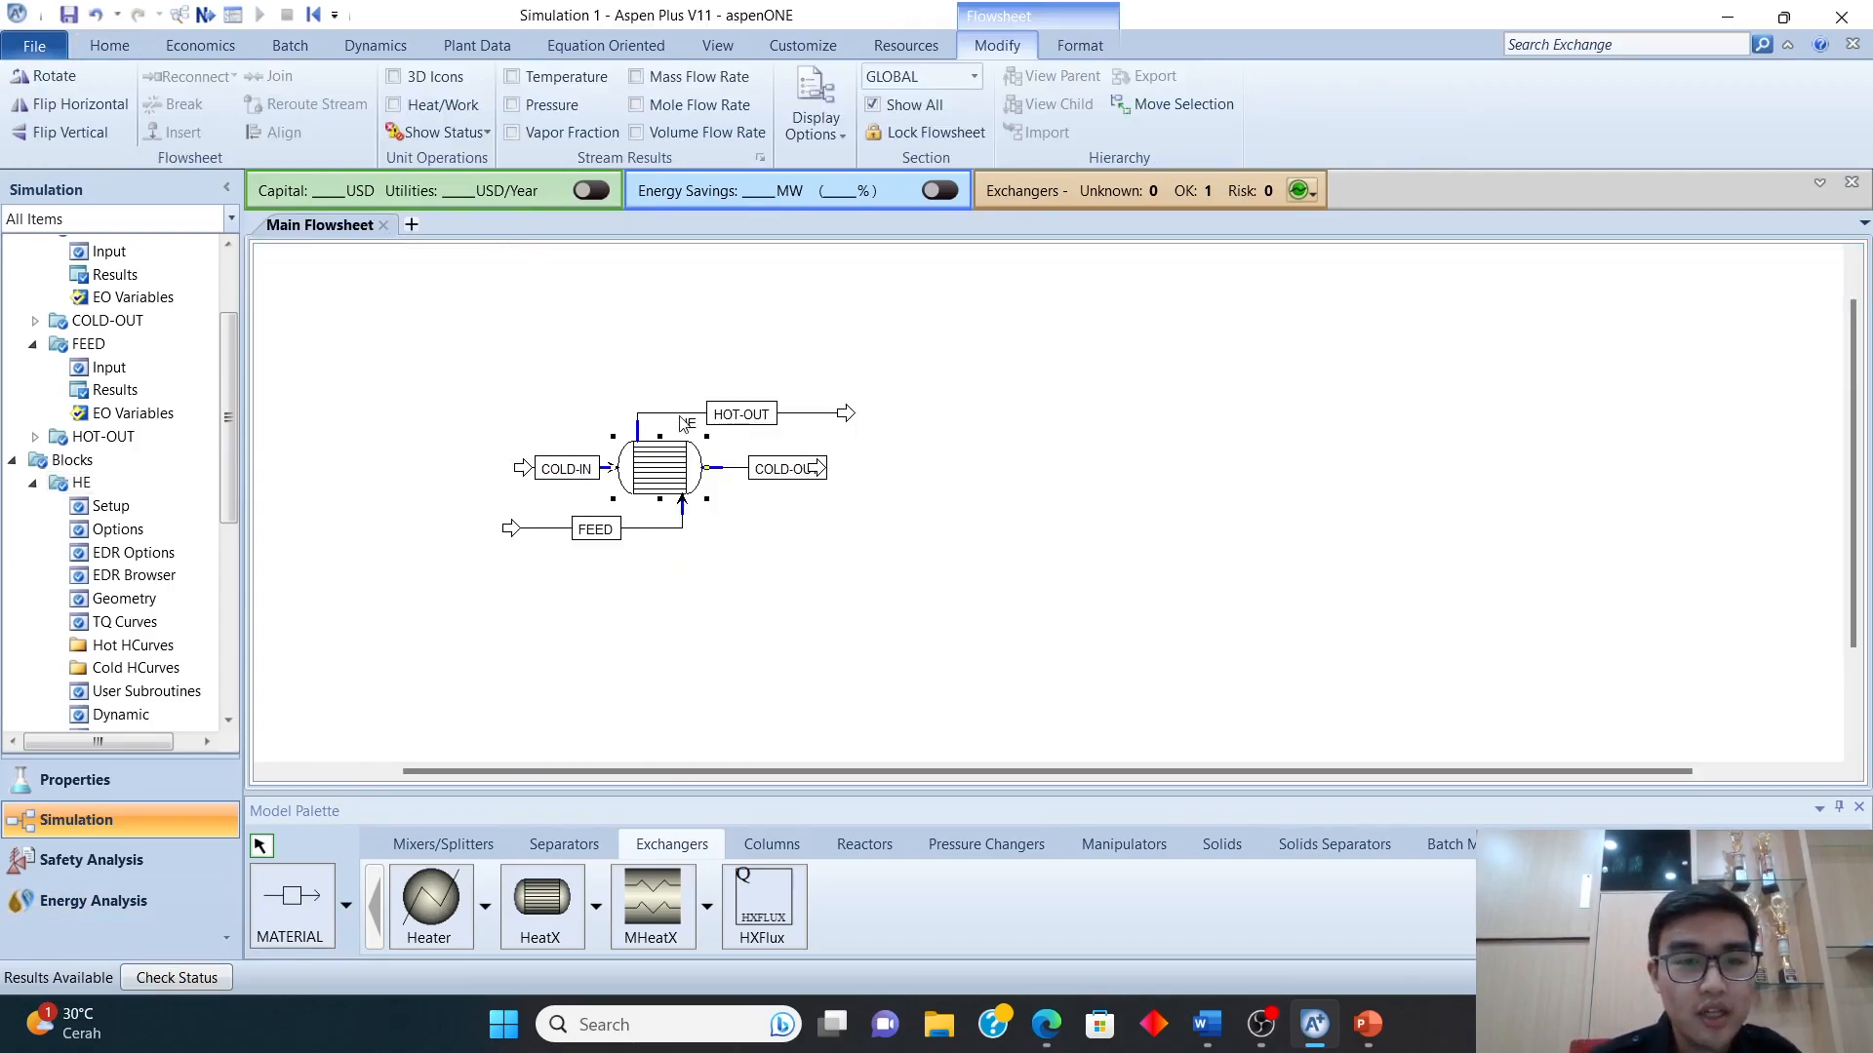
right_click(671, 452)
left_click(737, 495)
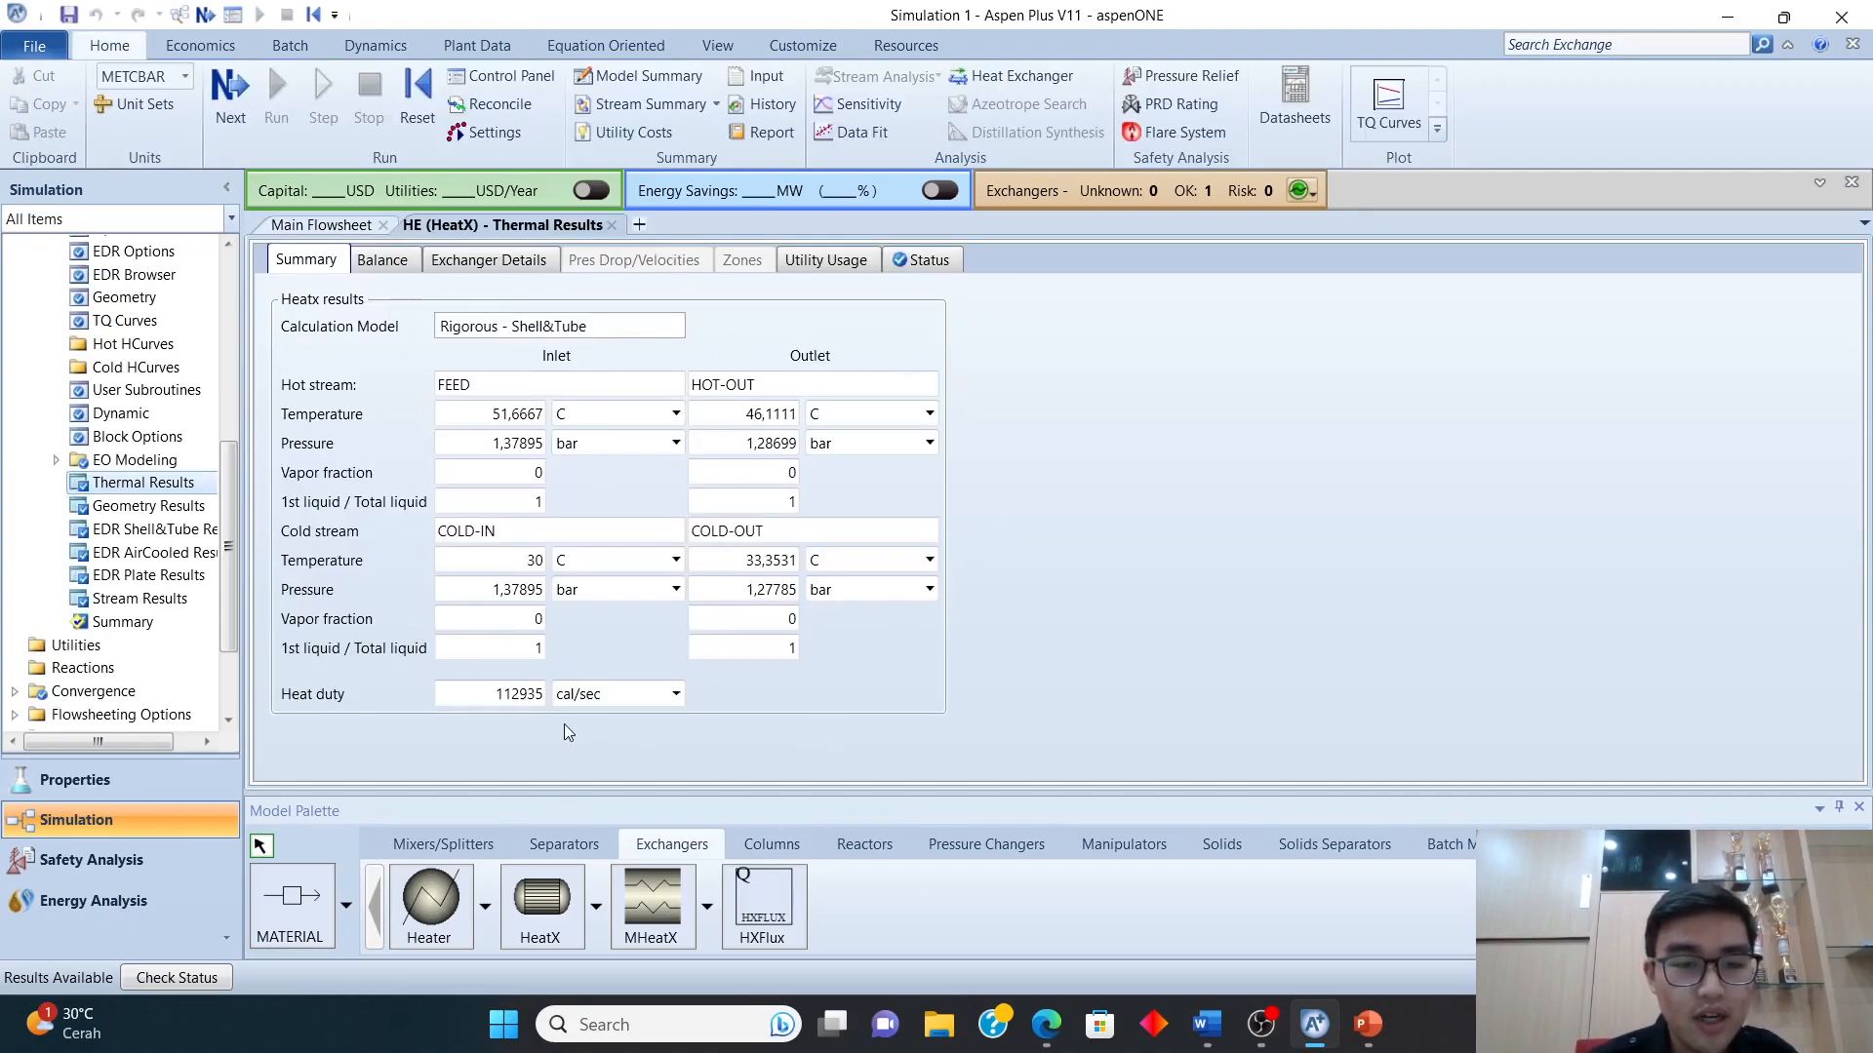
left_click(491, 261)
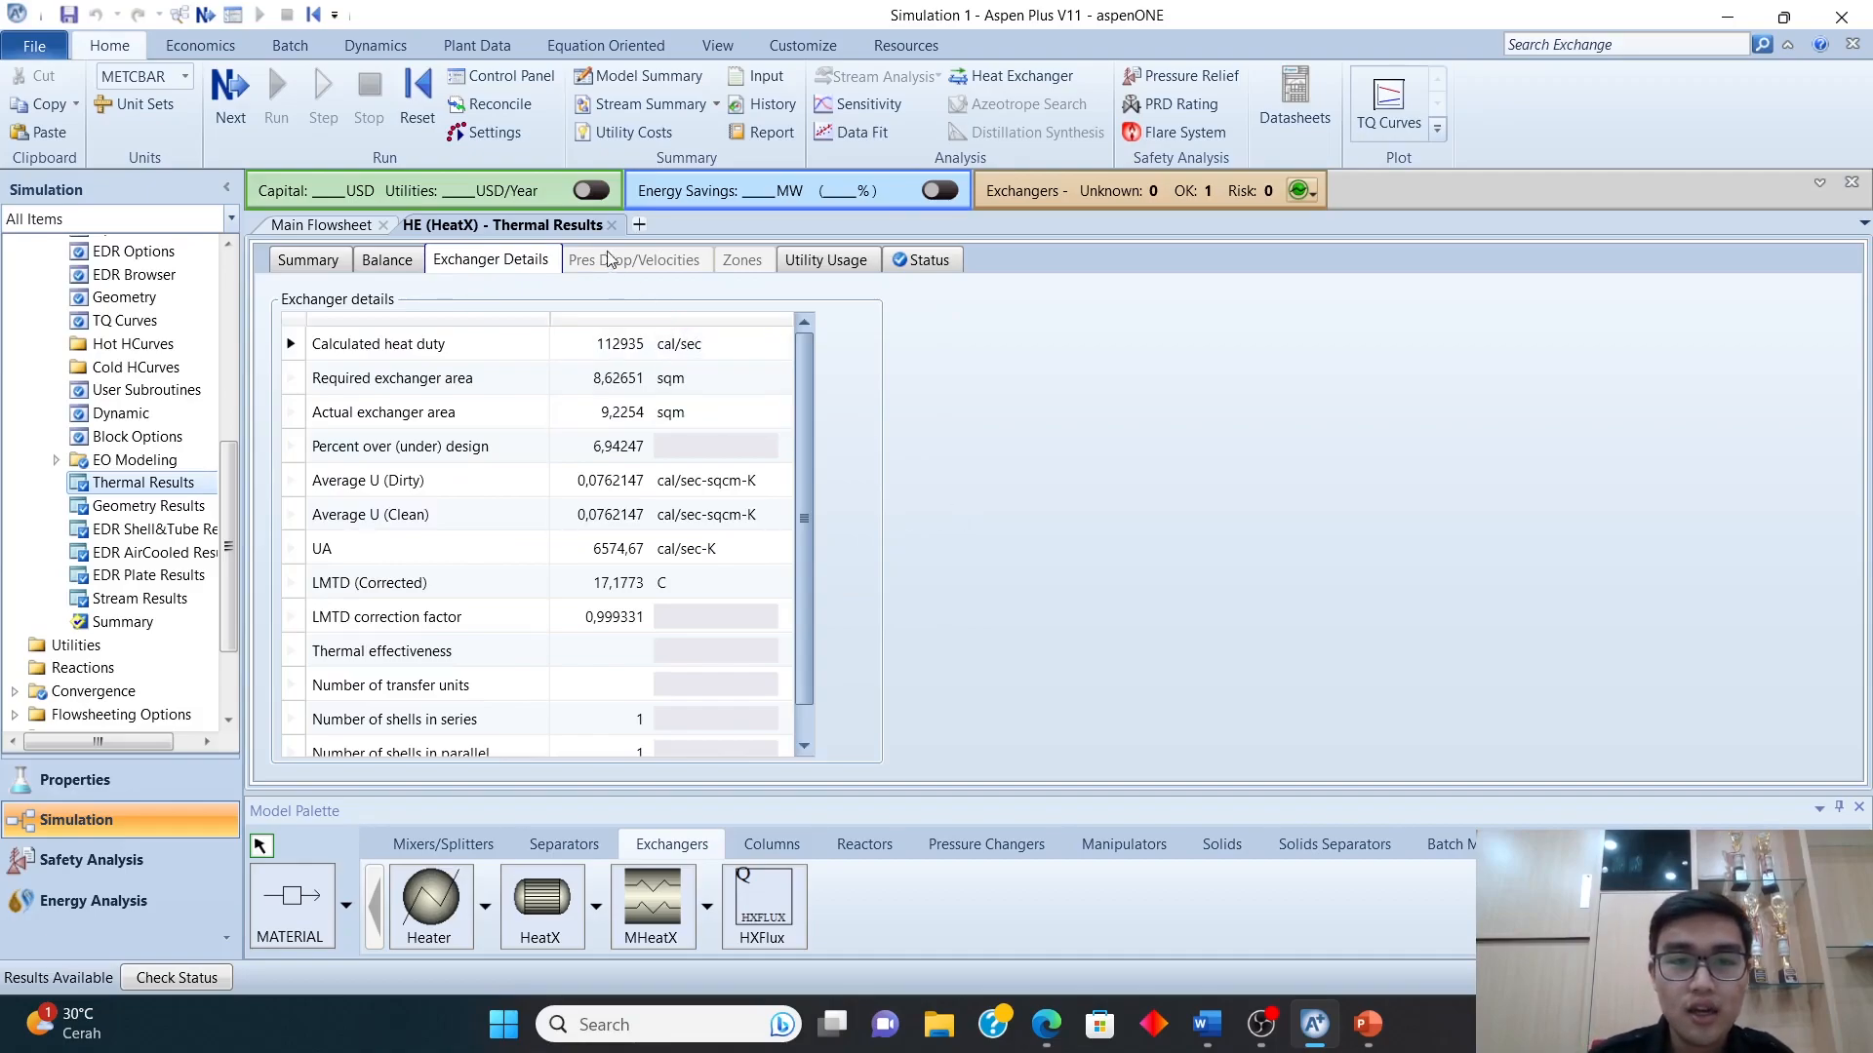
left_click(610, 225)
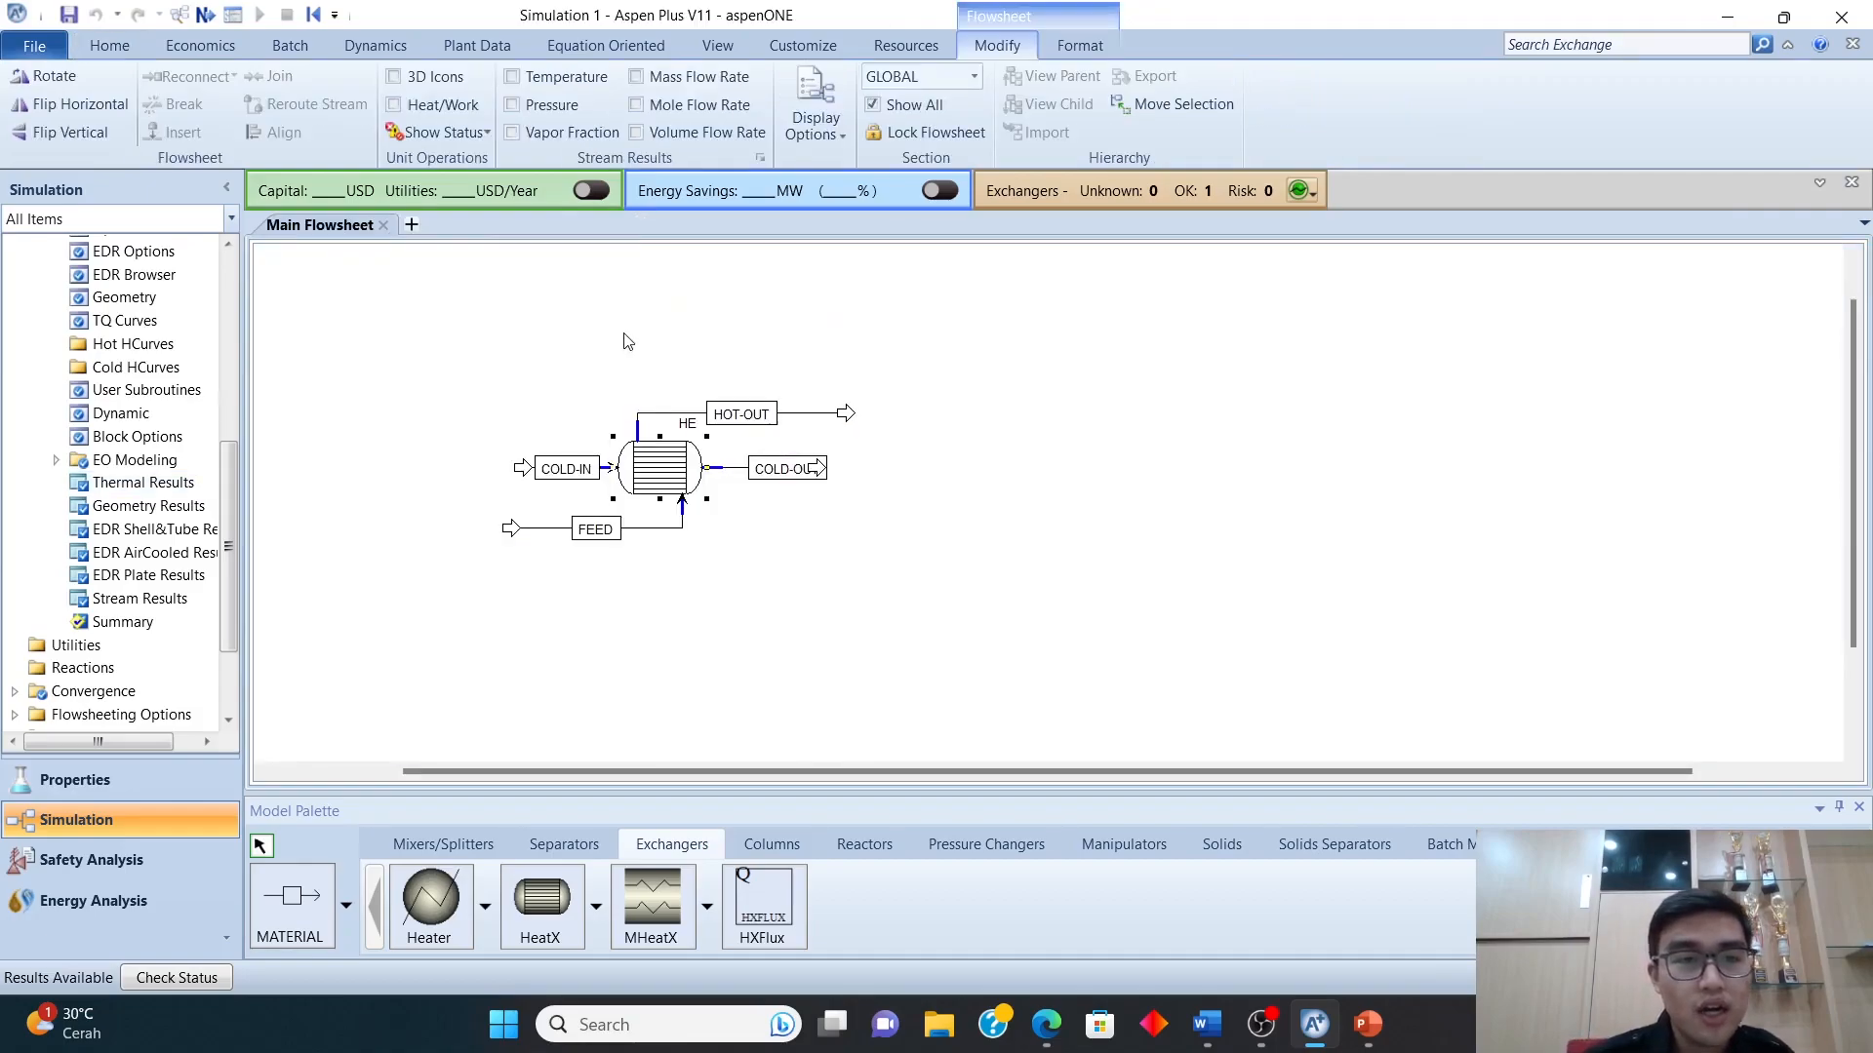
- Review the calculation mode options in the HE block's specifications, keep Rating, and return to the flowsheet
right_click(661, 476)
left_click(727, 493)
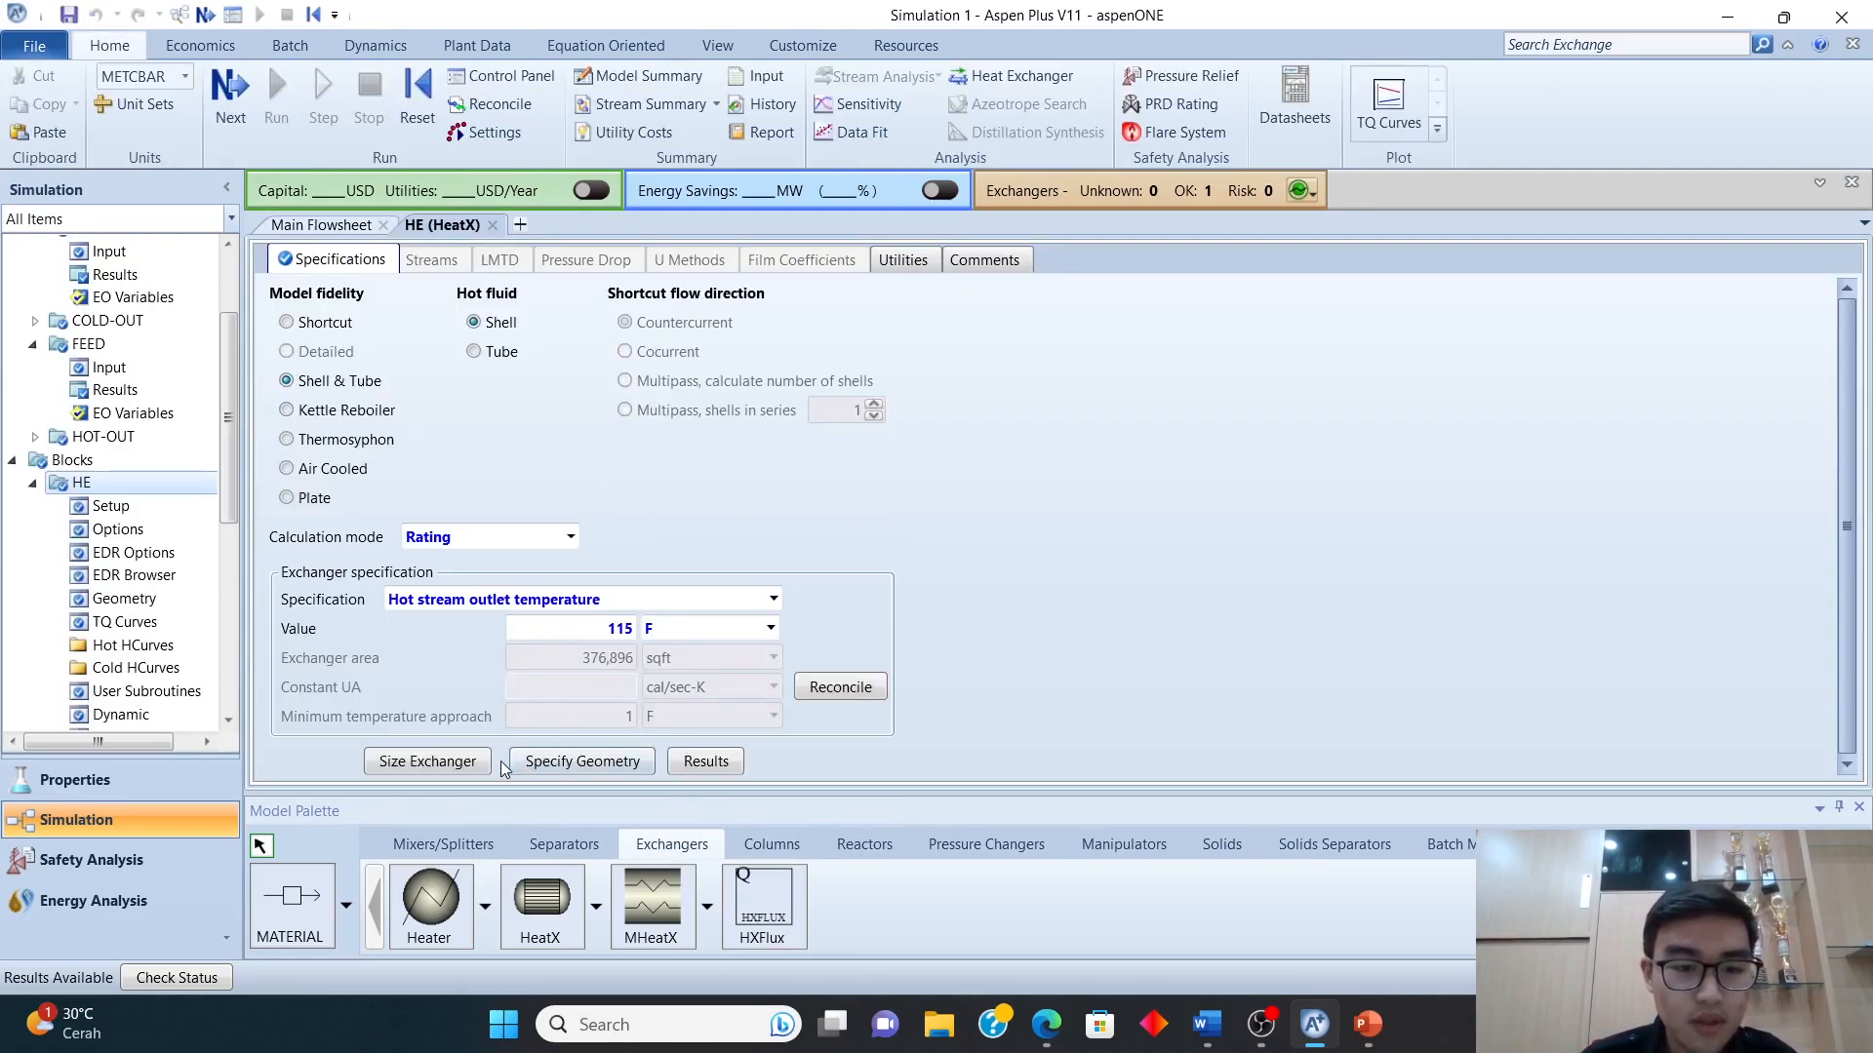
left_click(568, 537)
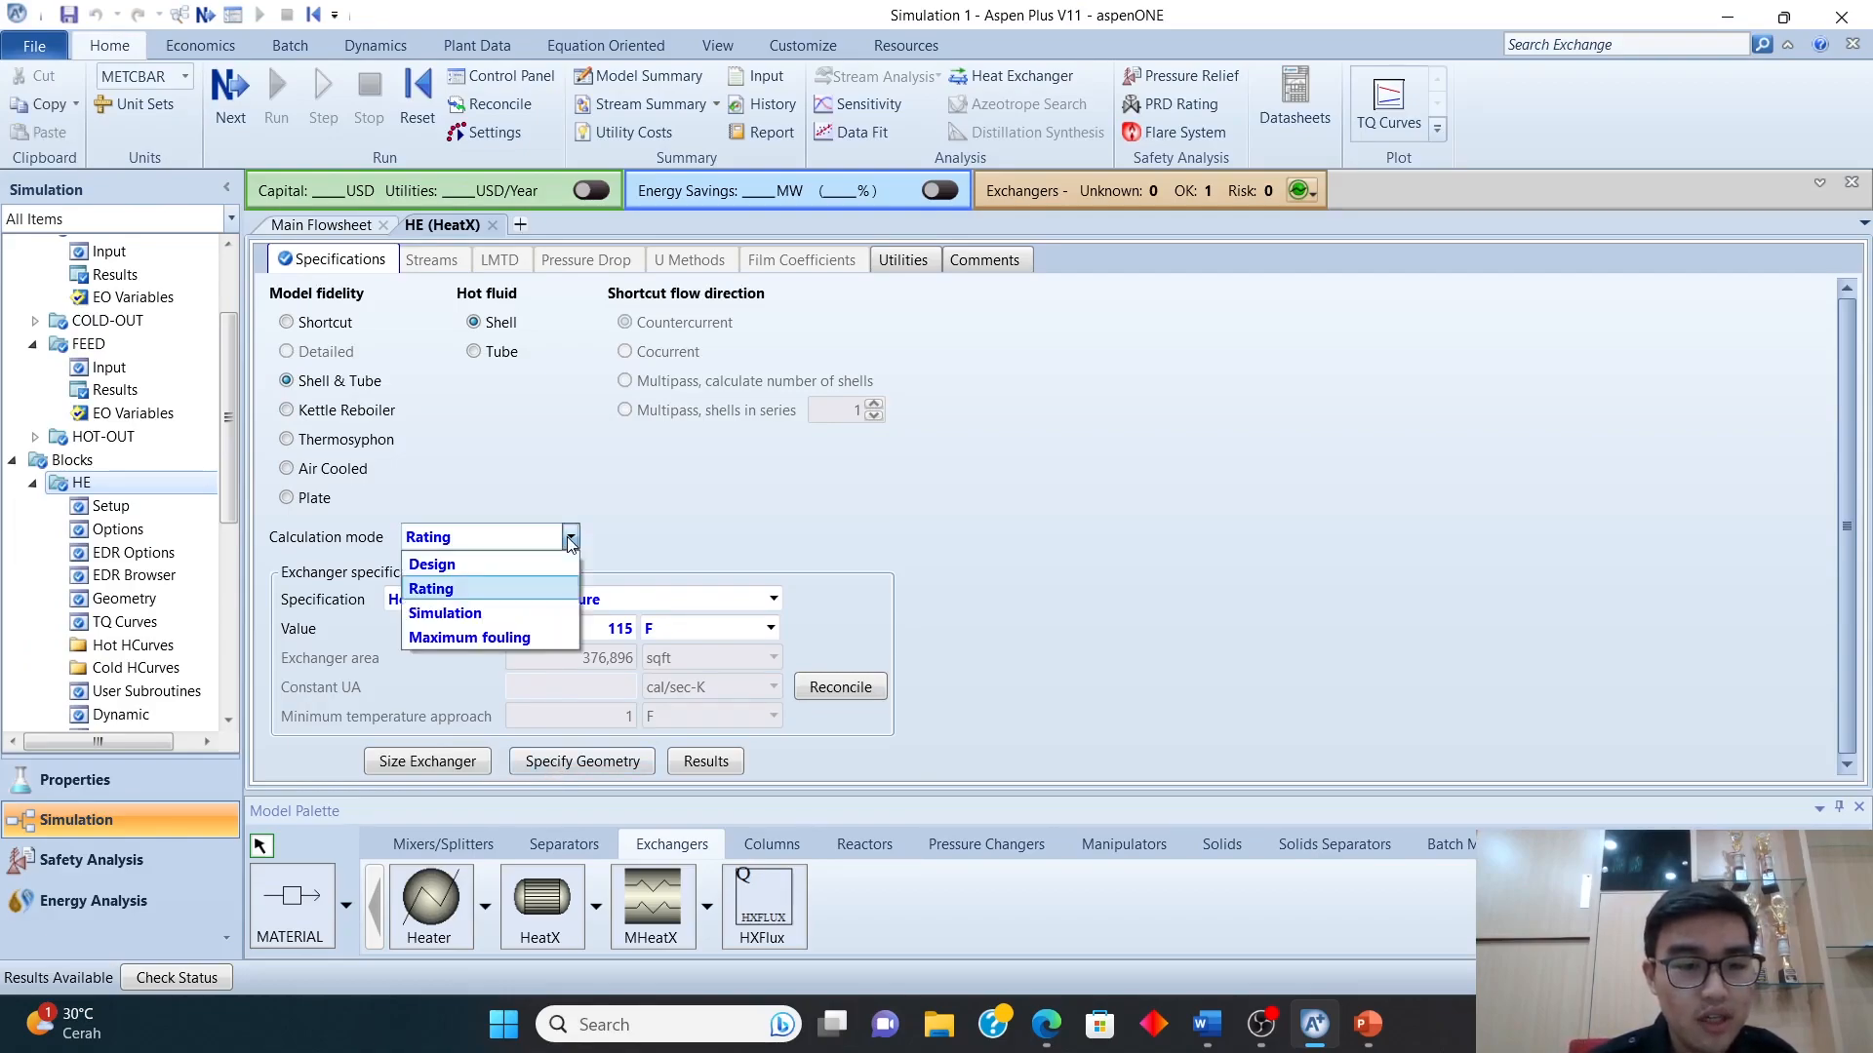
left_click(511, 588)
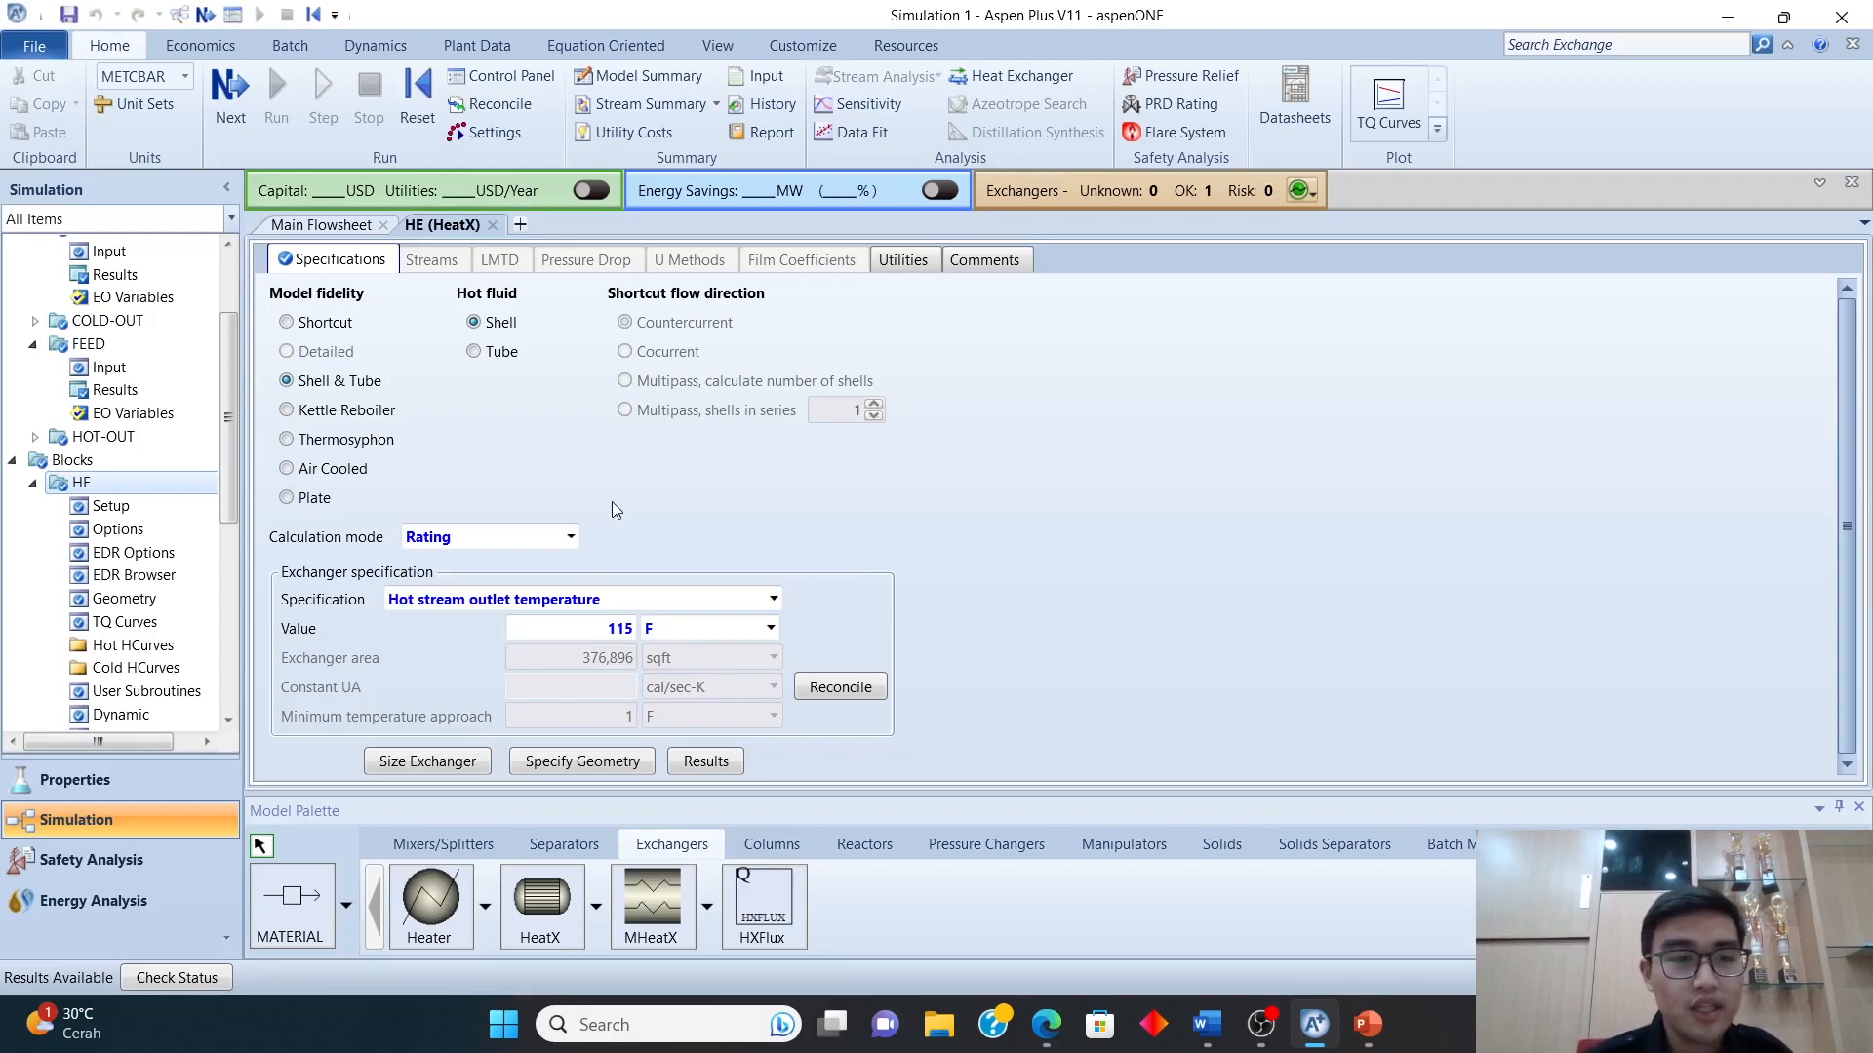
left_click(493, 225)
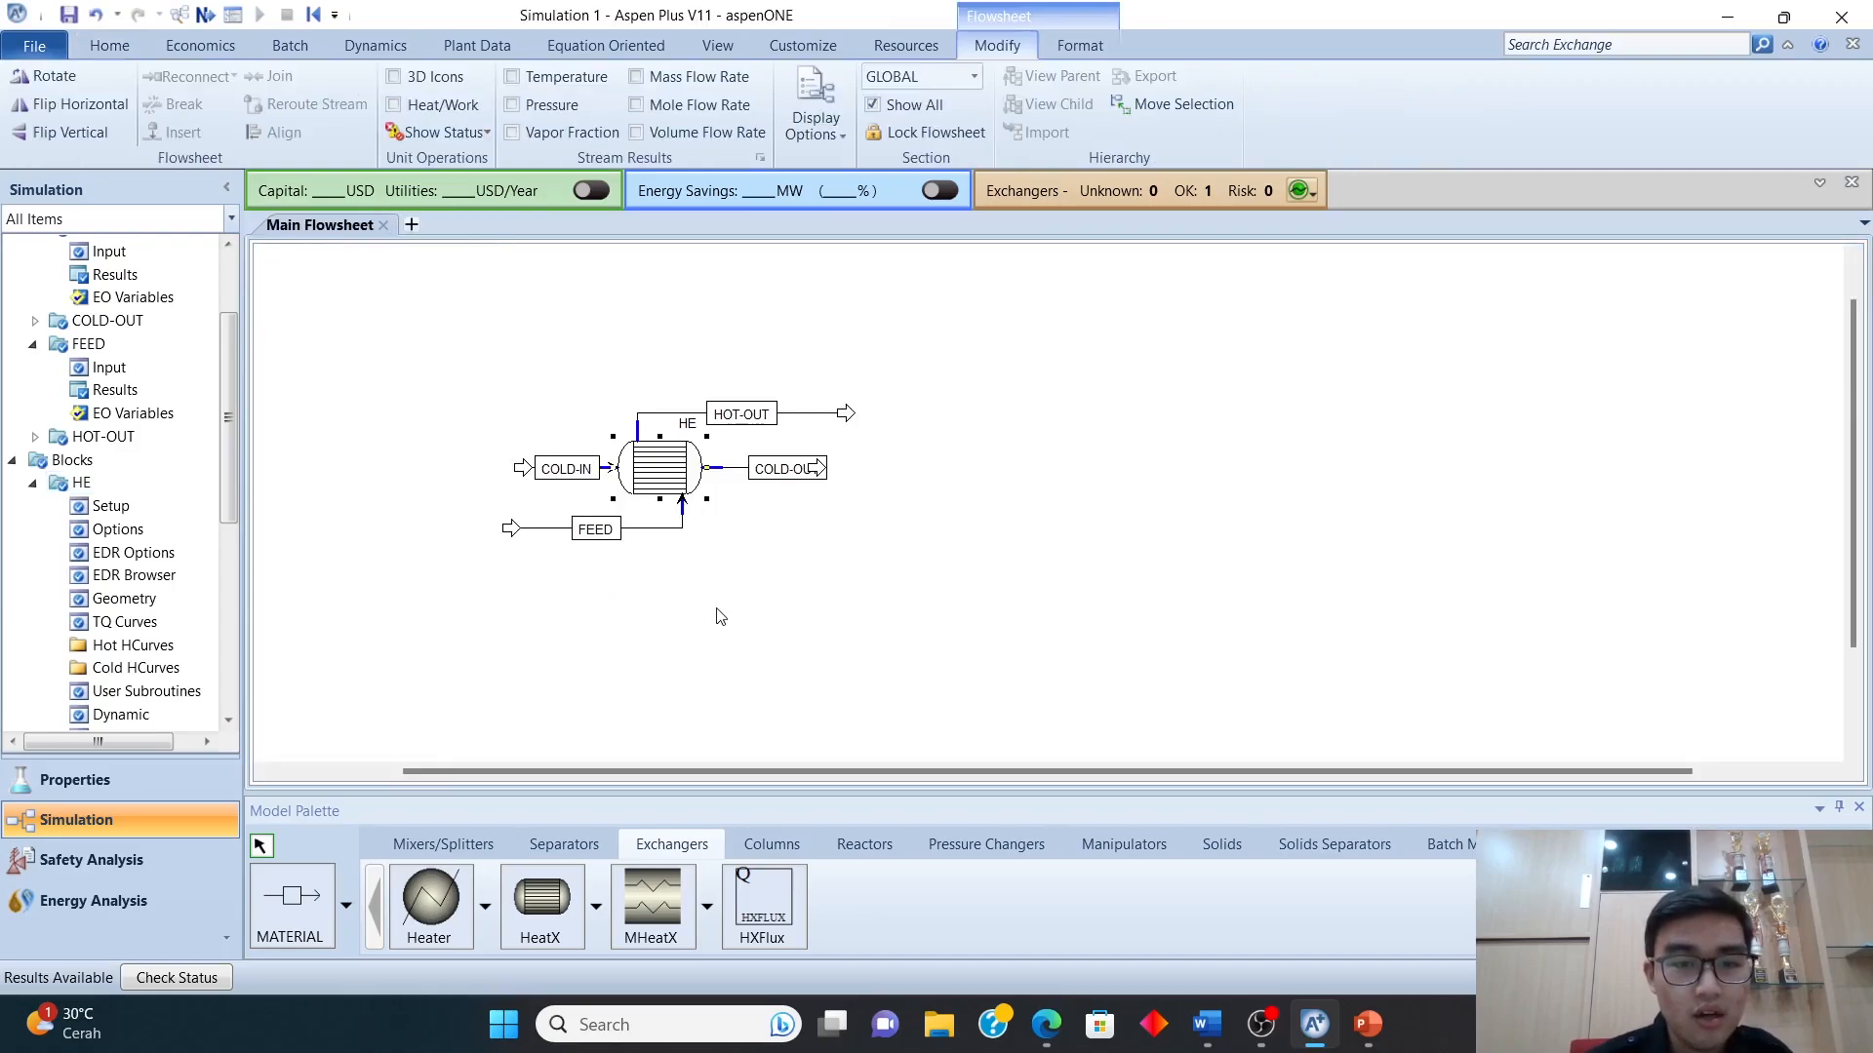
- Add an HXFlux block to the flowsheet below the HE exchanger and open its input specifications
left_click(771, 903)
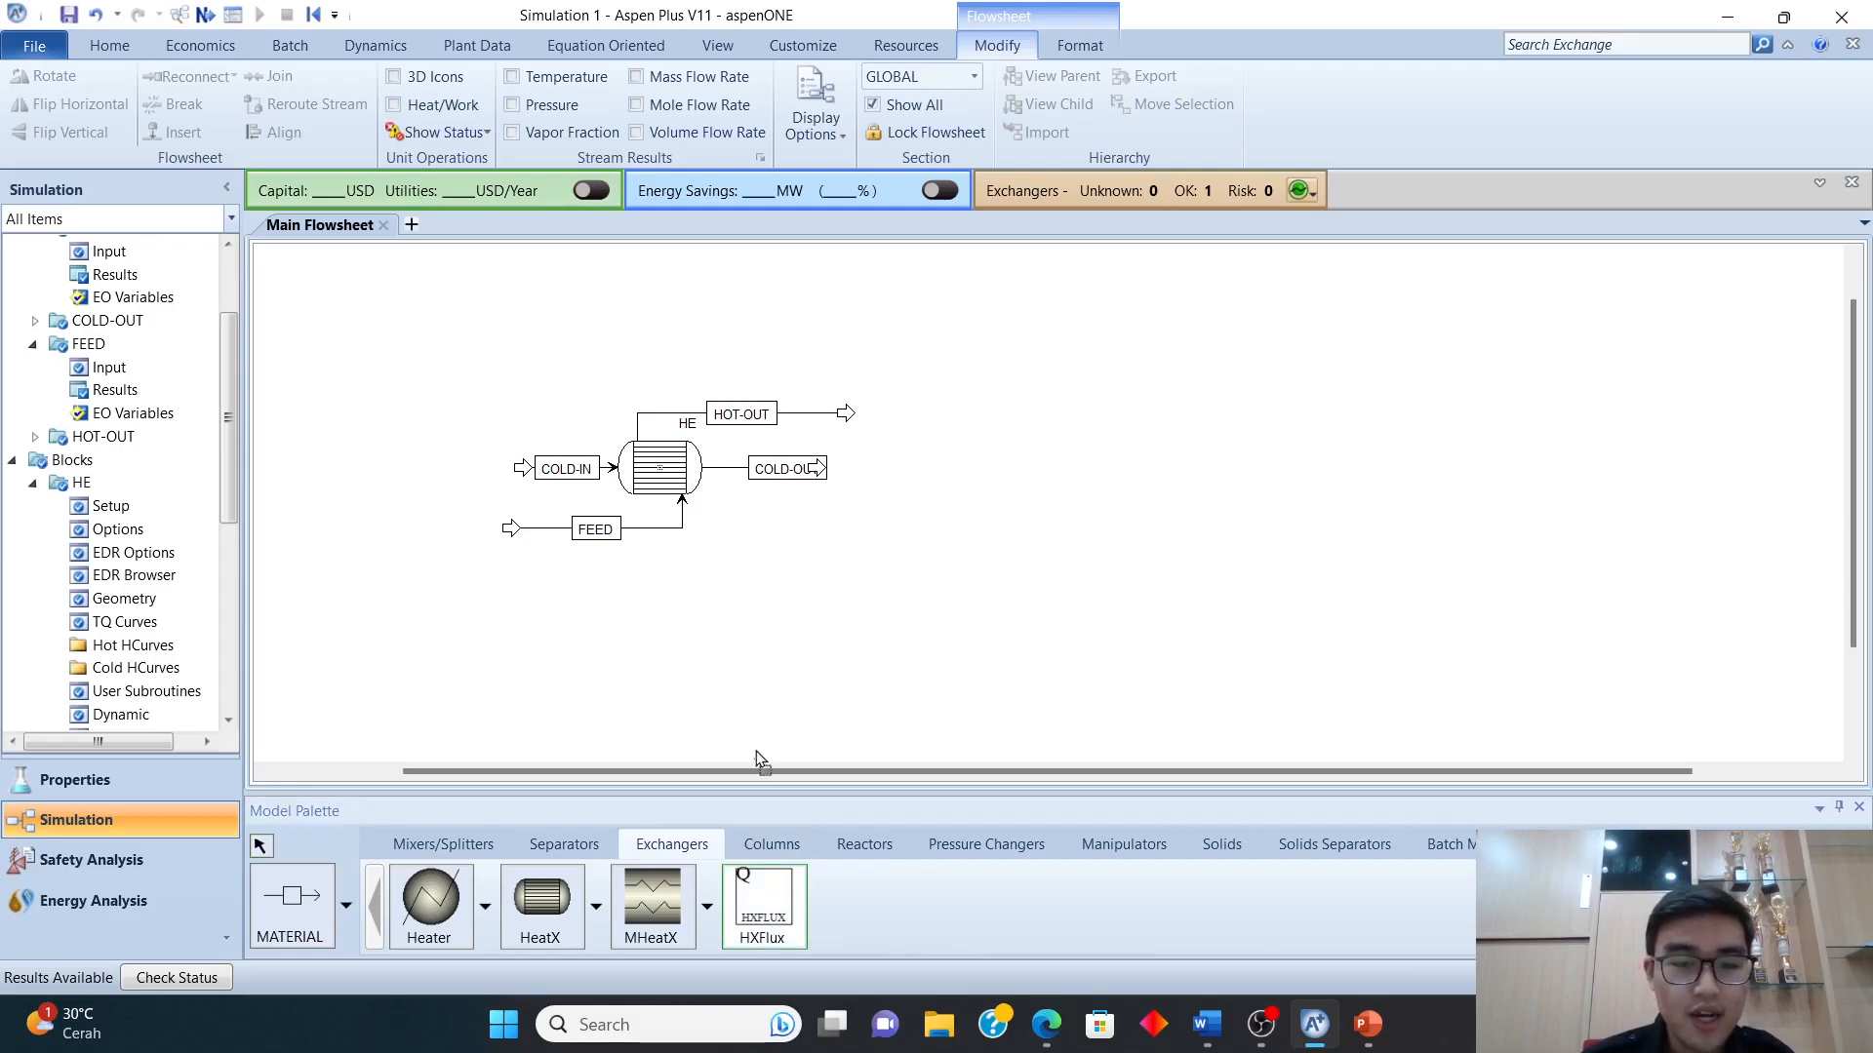
left_click(761, 624)
right_click(746, 593)
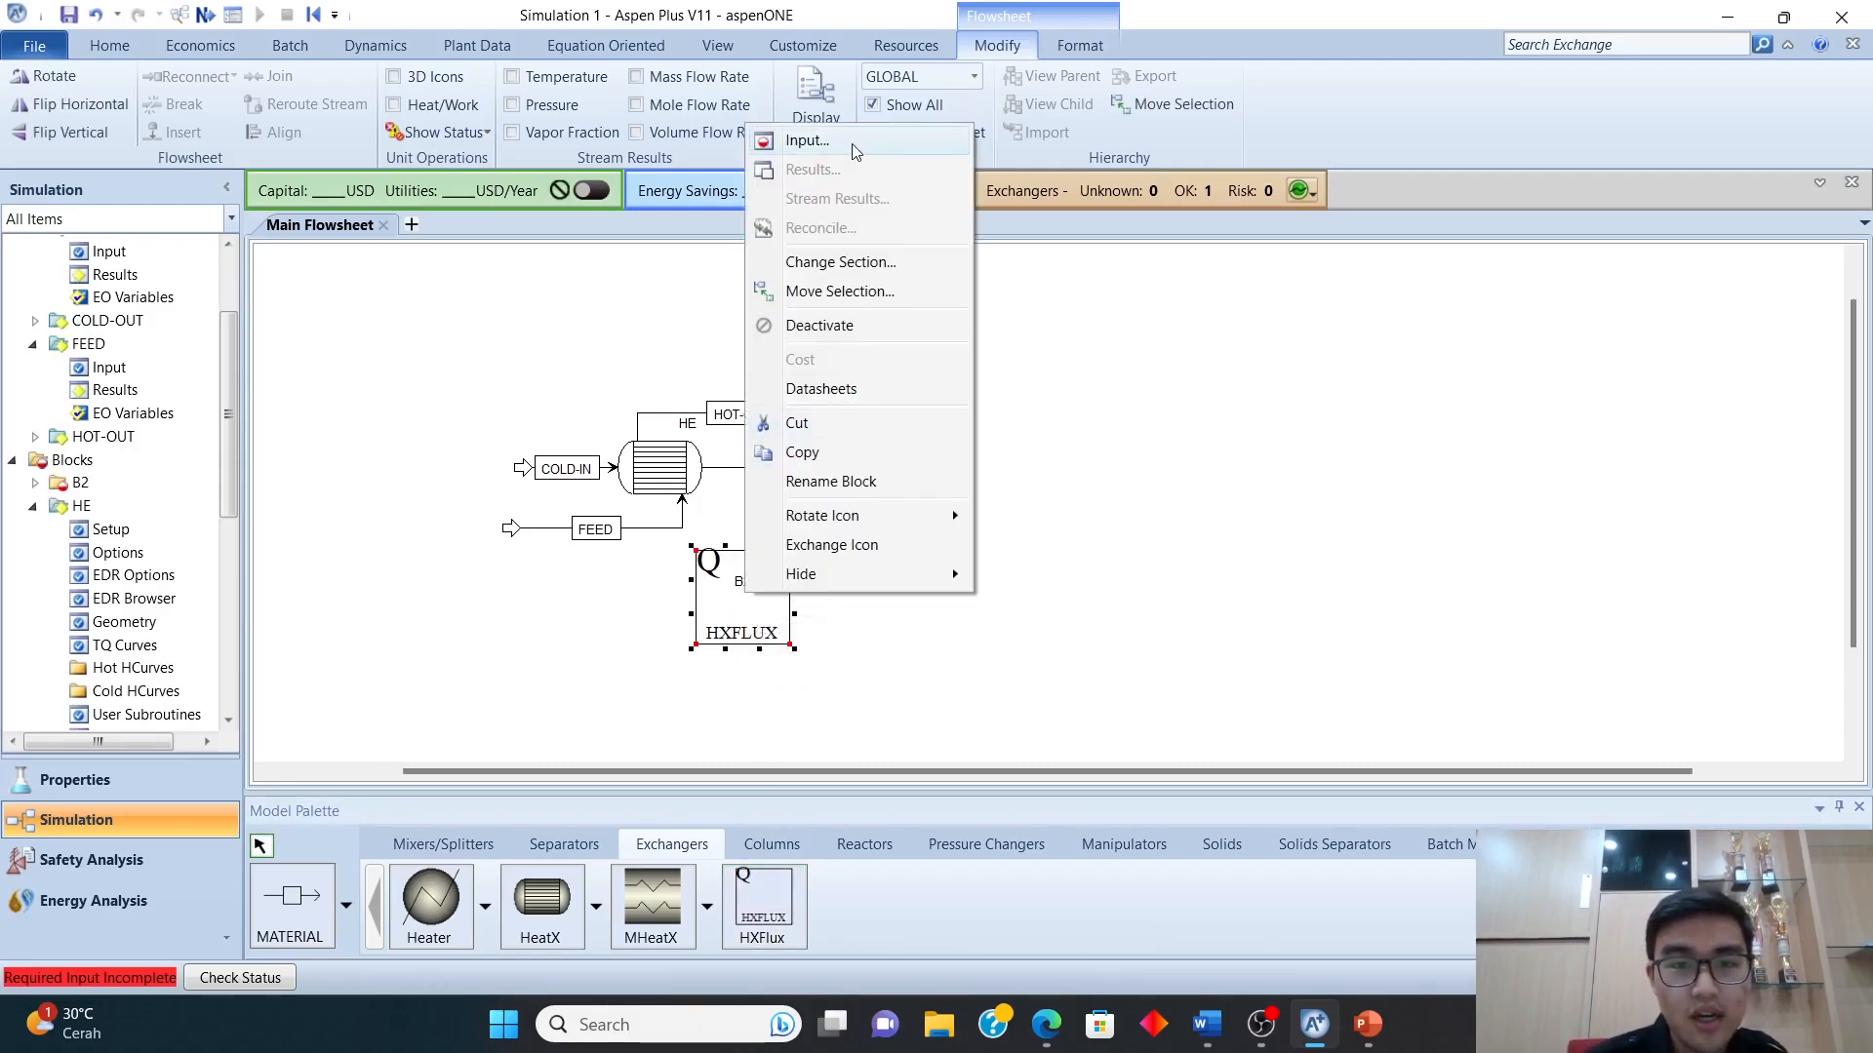
left_click(808, 141)
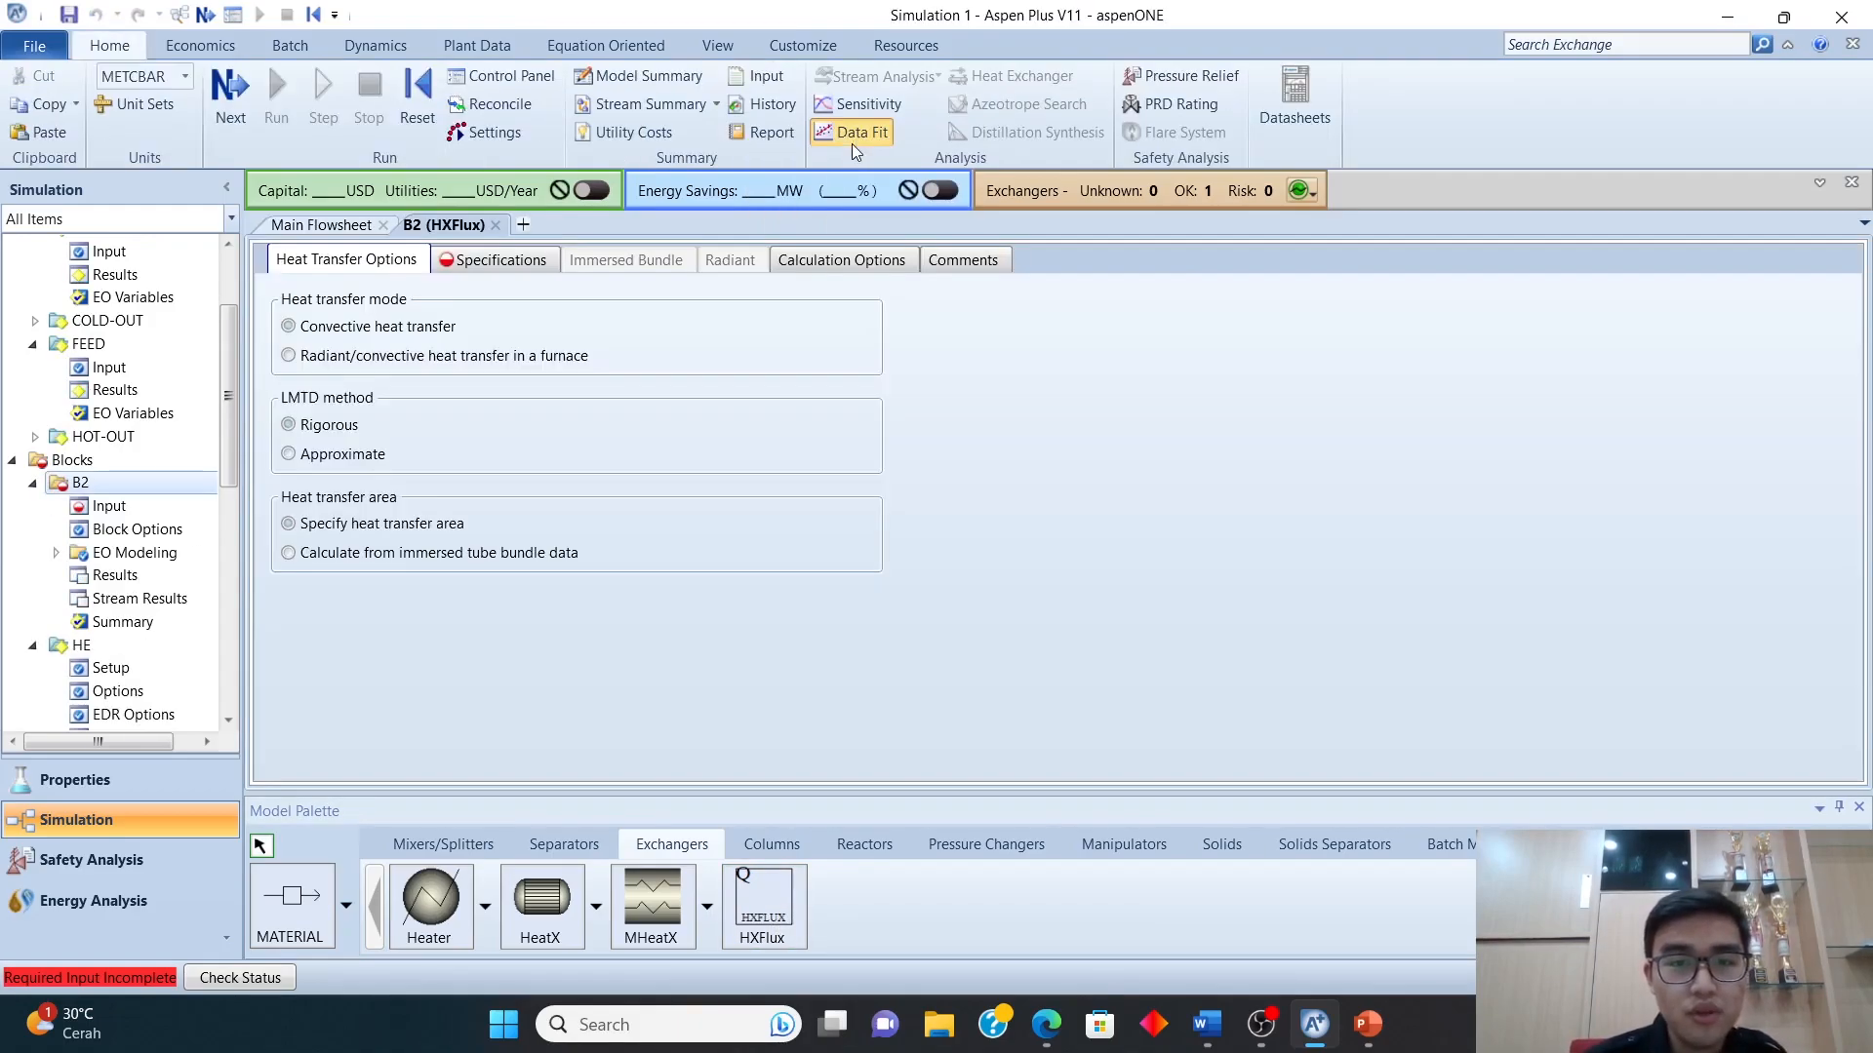
left_click(494, 263)
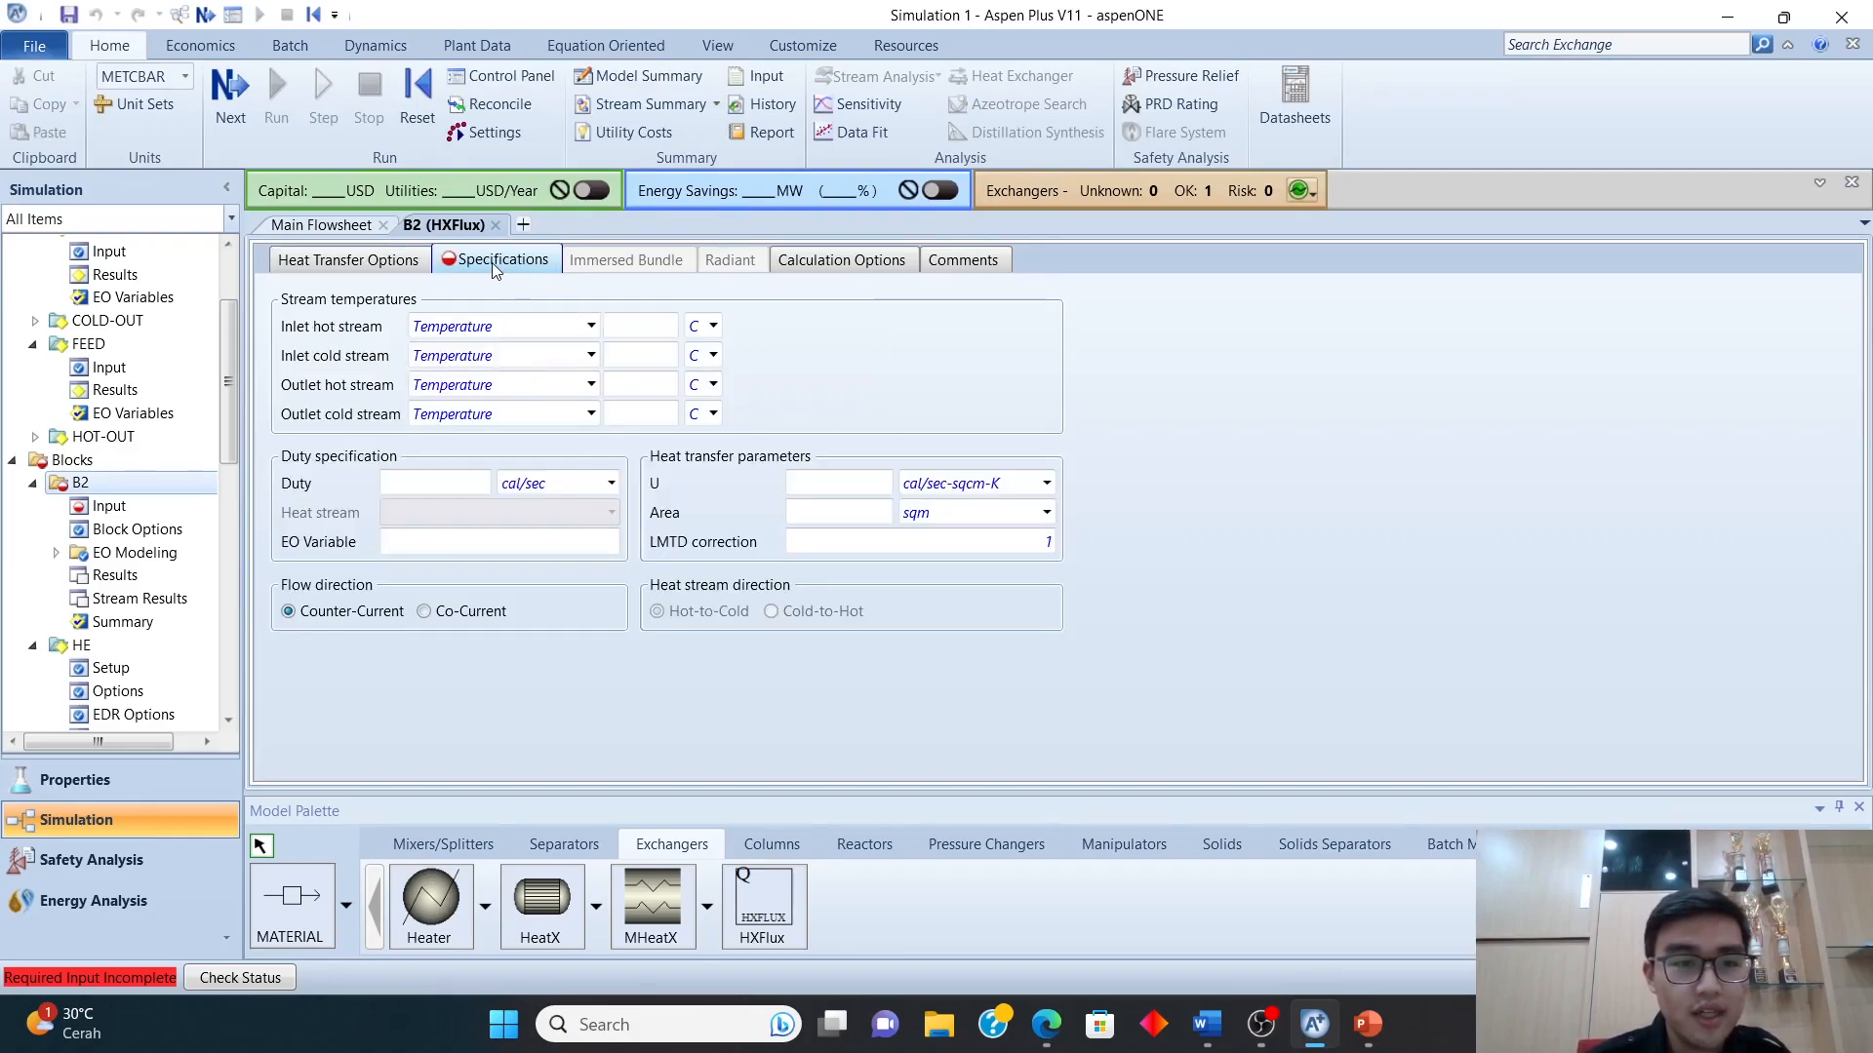
- Set the HXFlux block's inlet hot stream temperature to 125 F
left_click(641, 332)
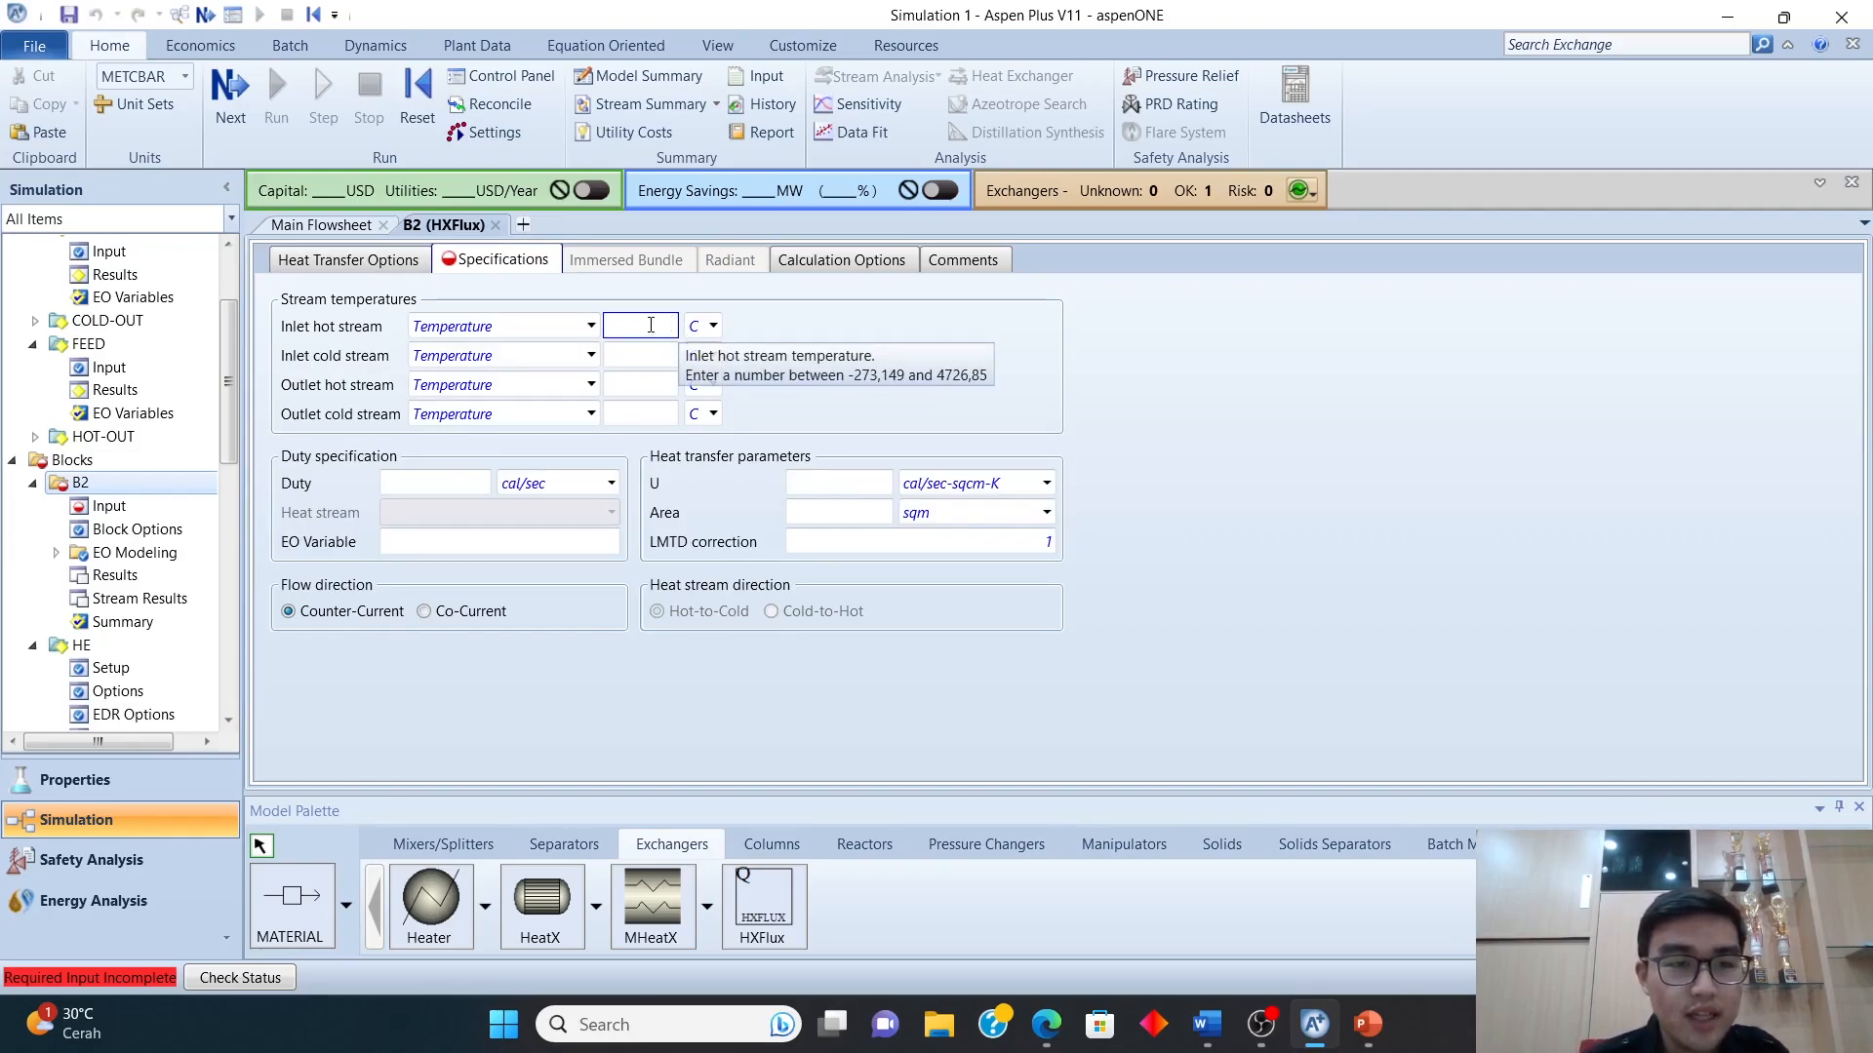
left_click(330, 226)
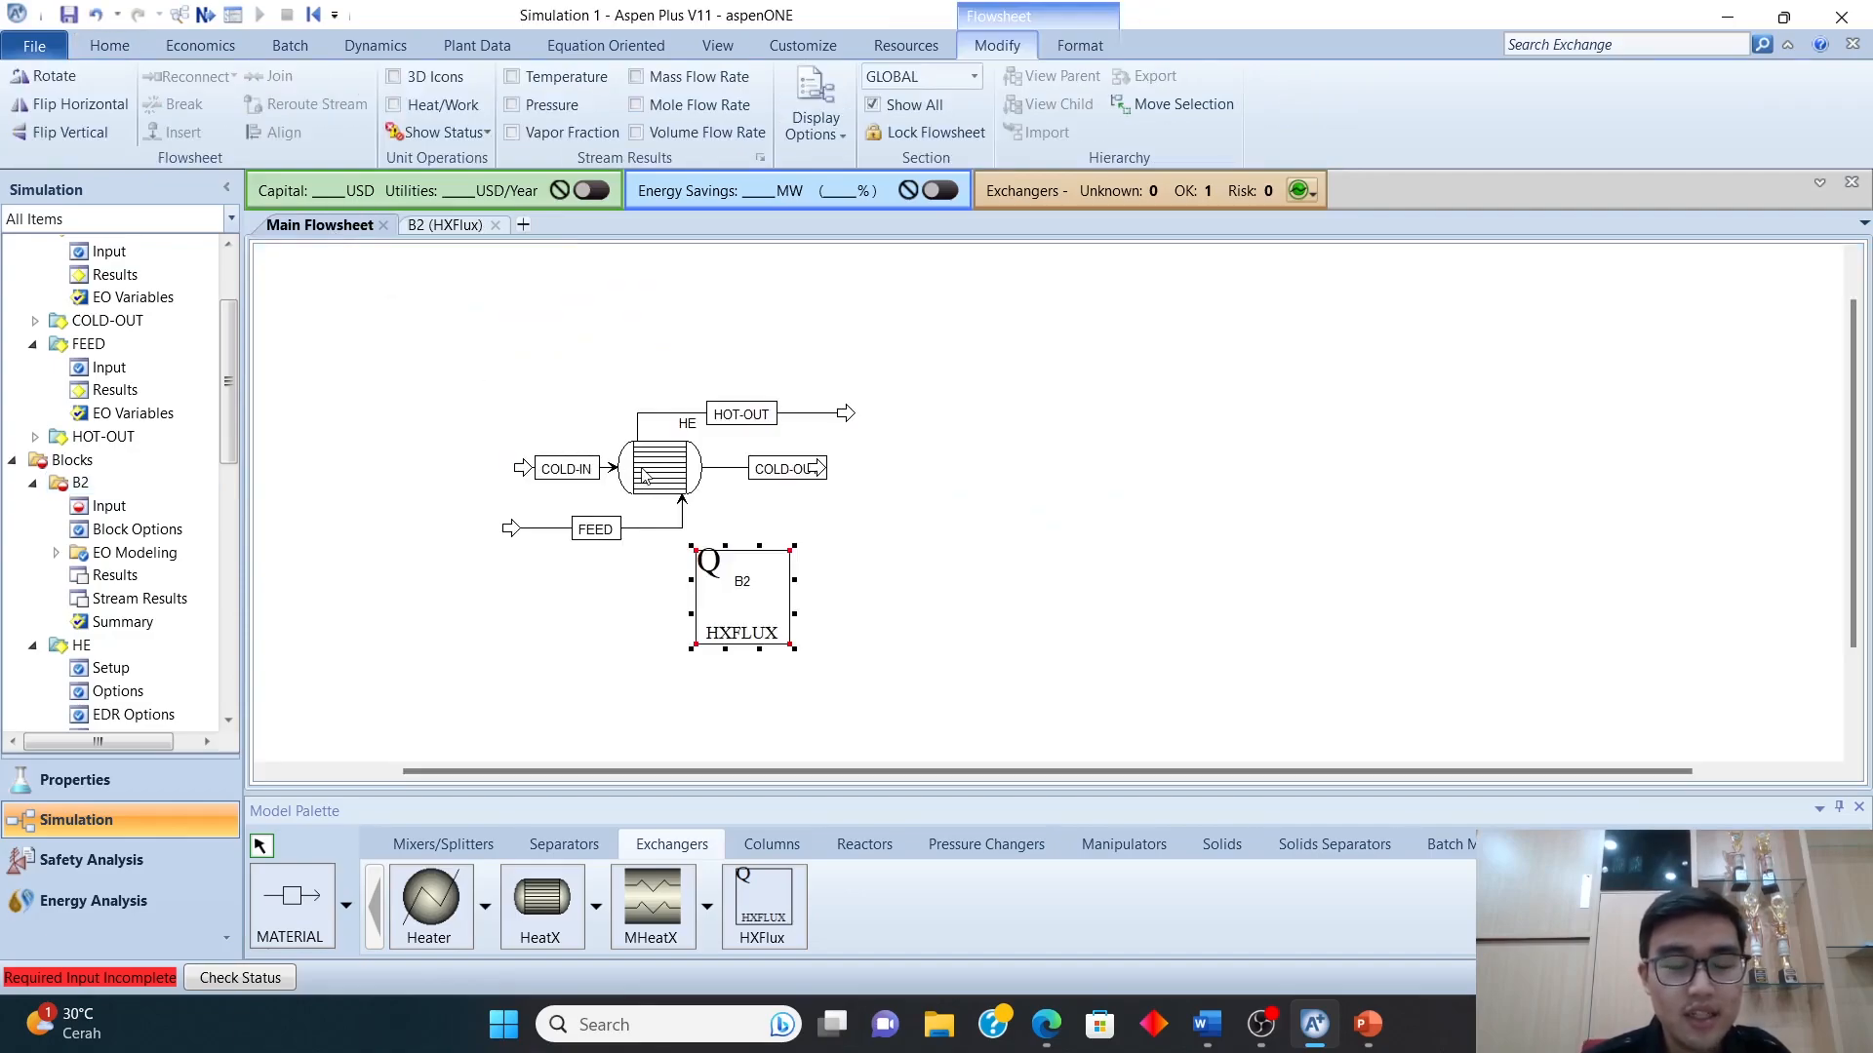
right_click(762, 592)
left_click(463, 226)
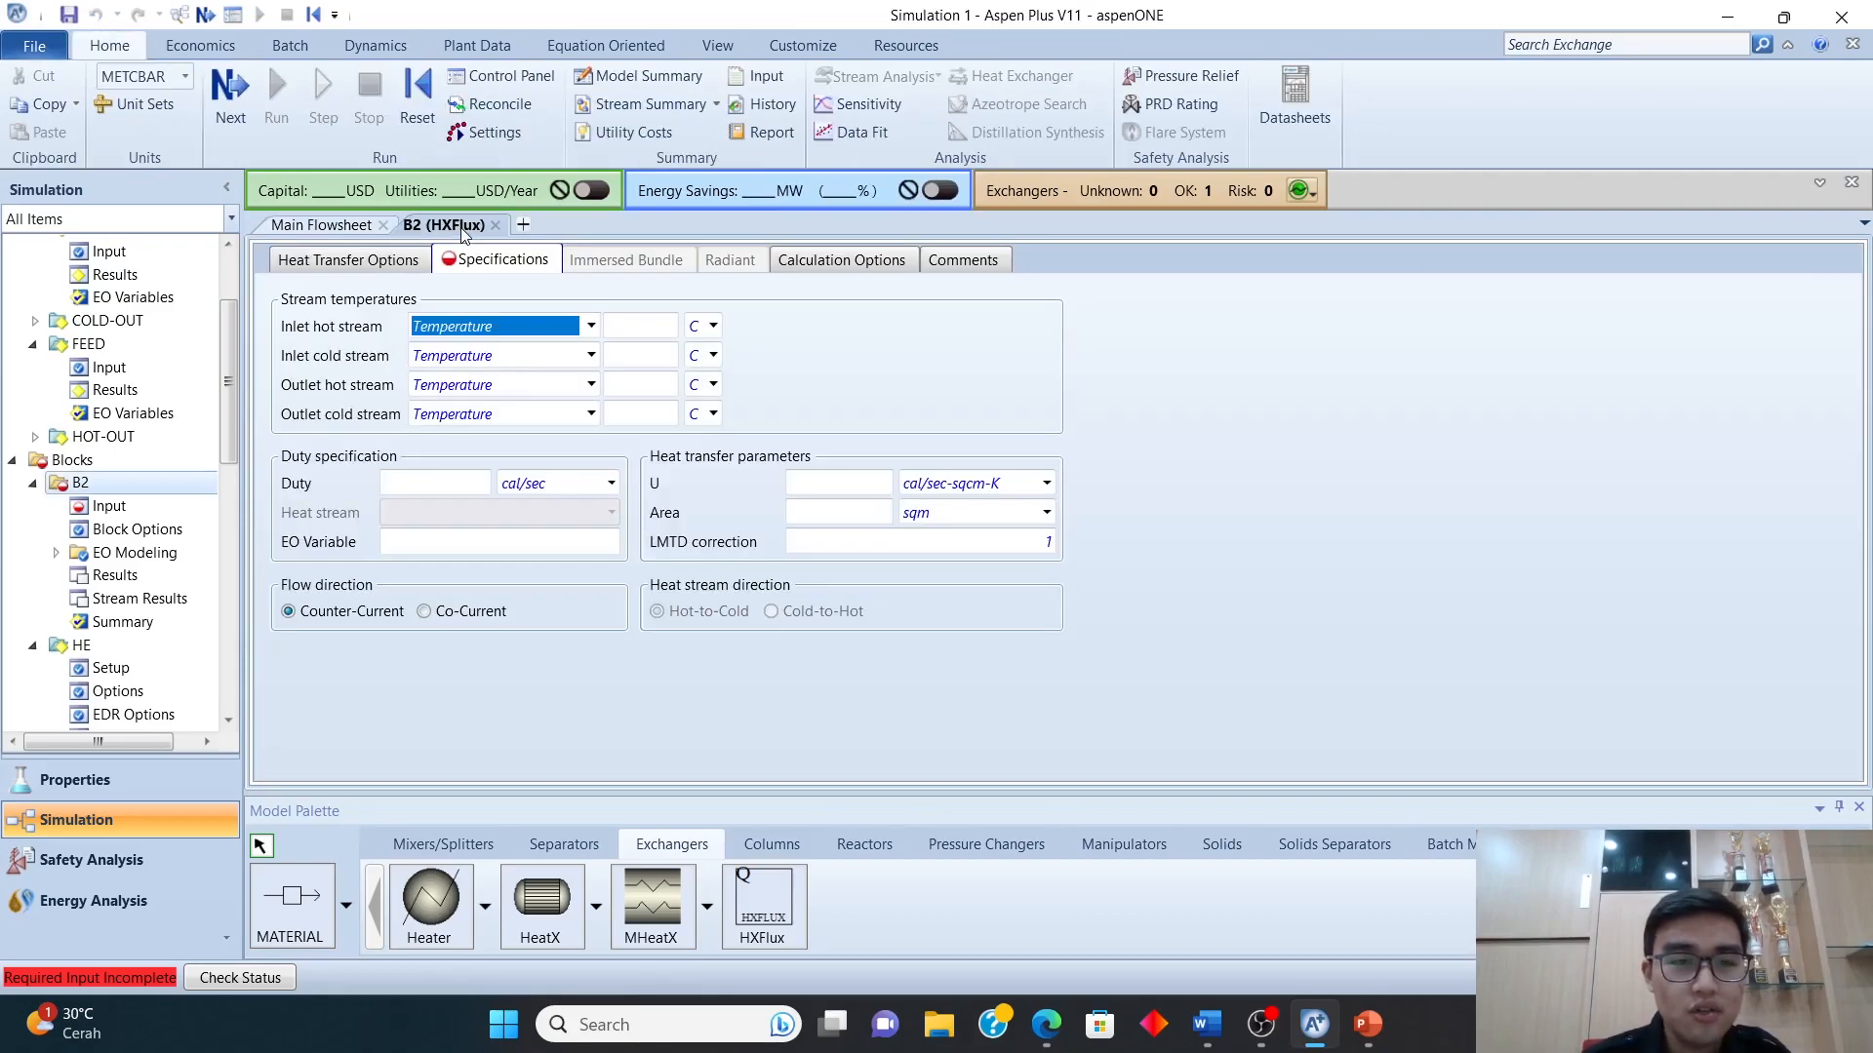
left_click(651, 324)
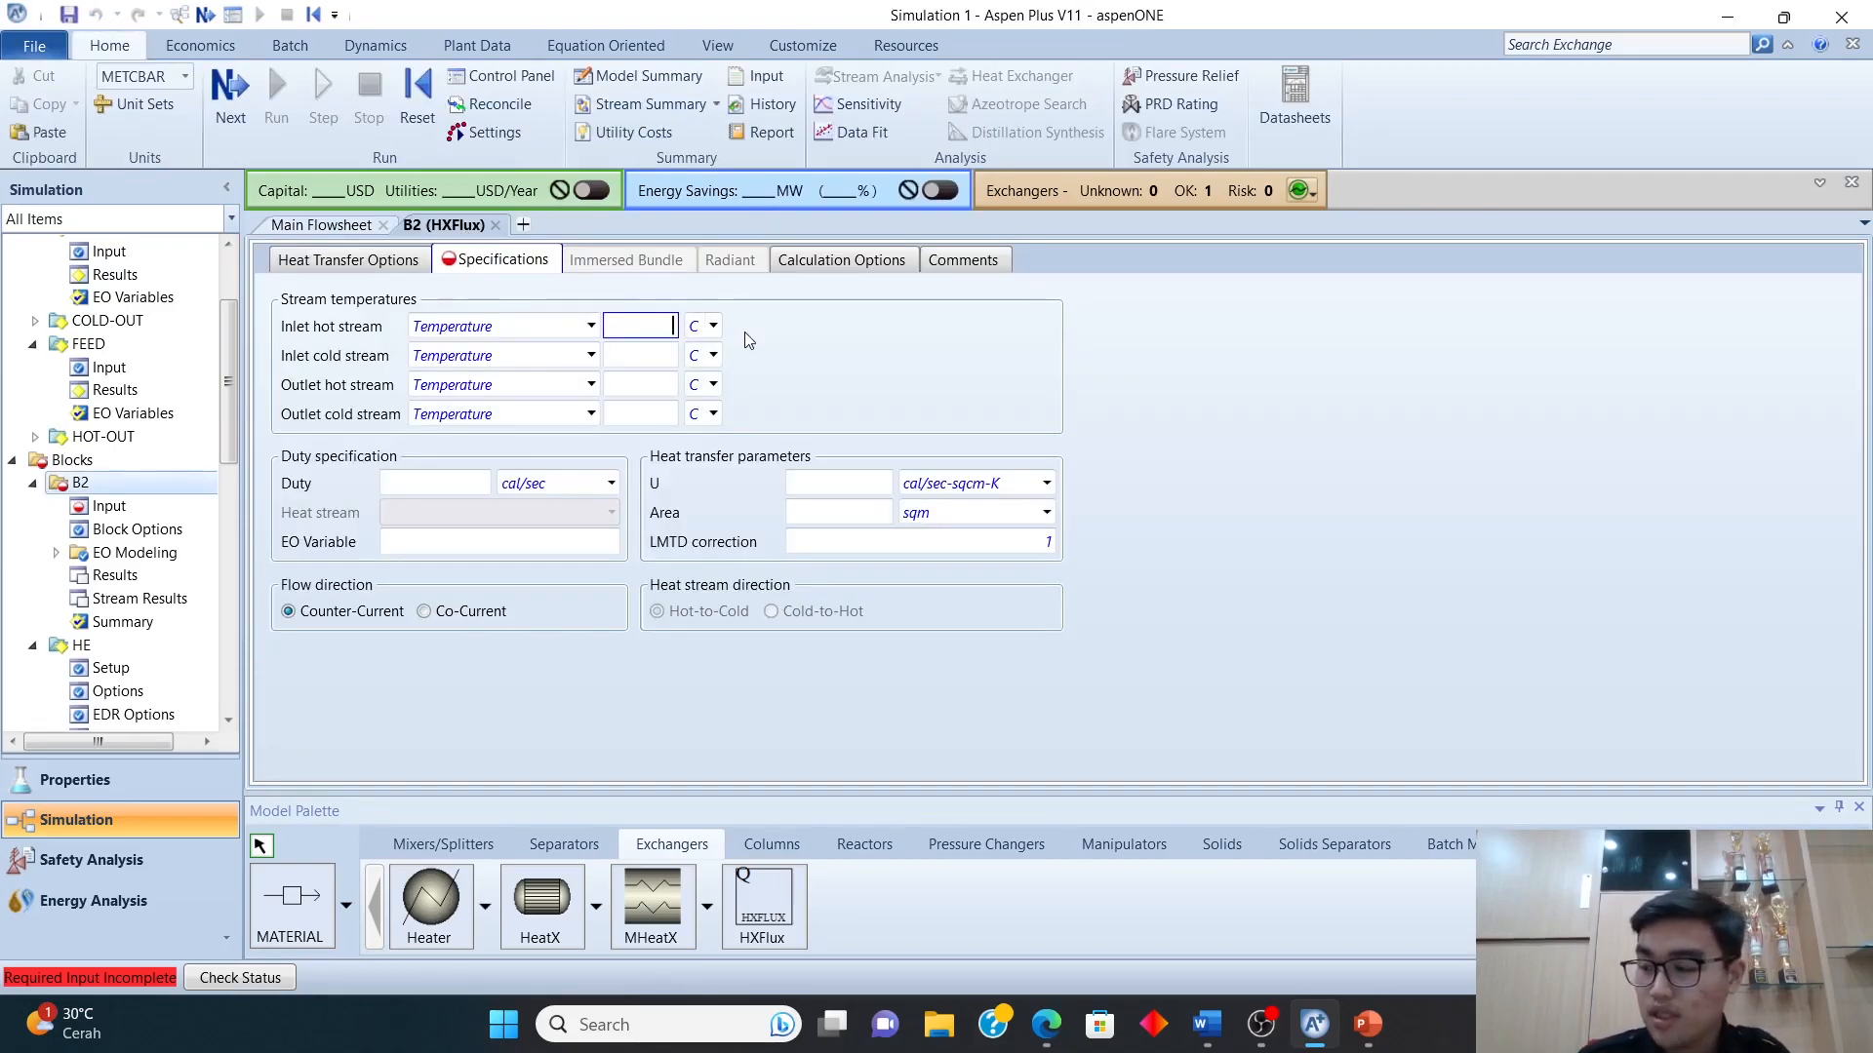
type("125")
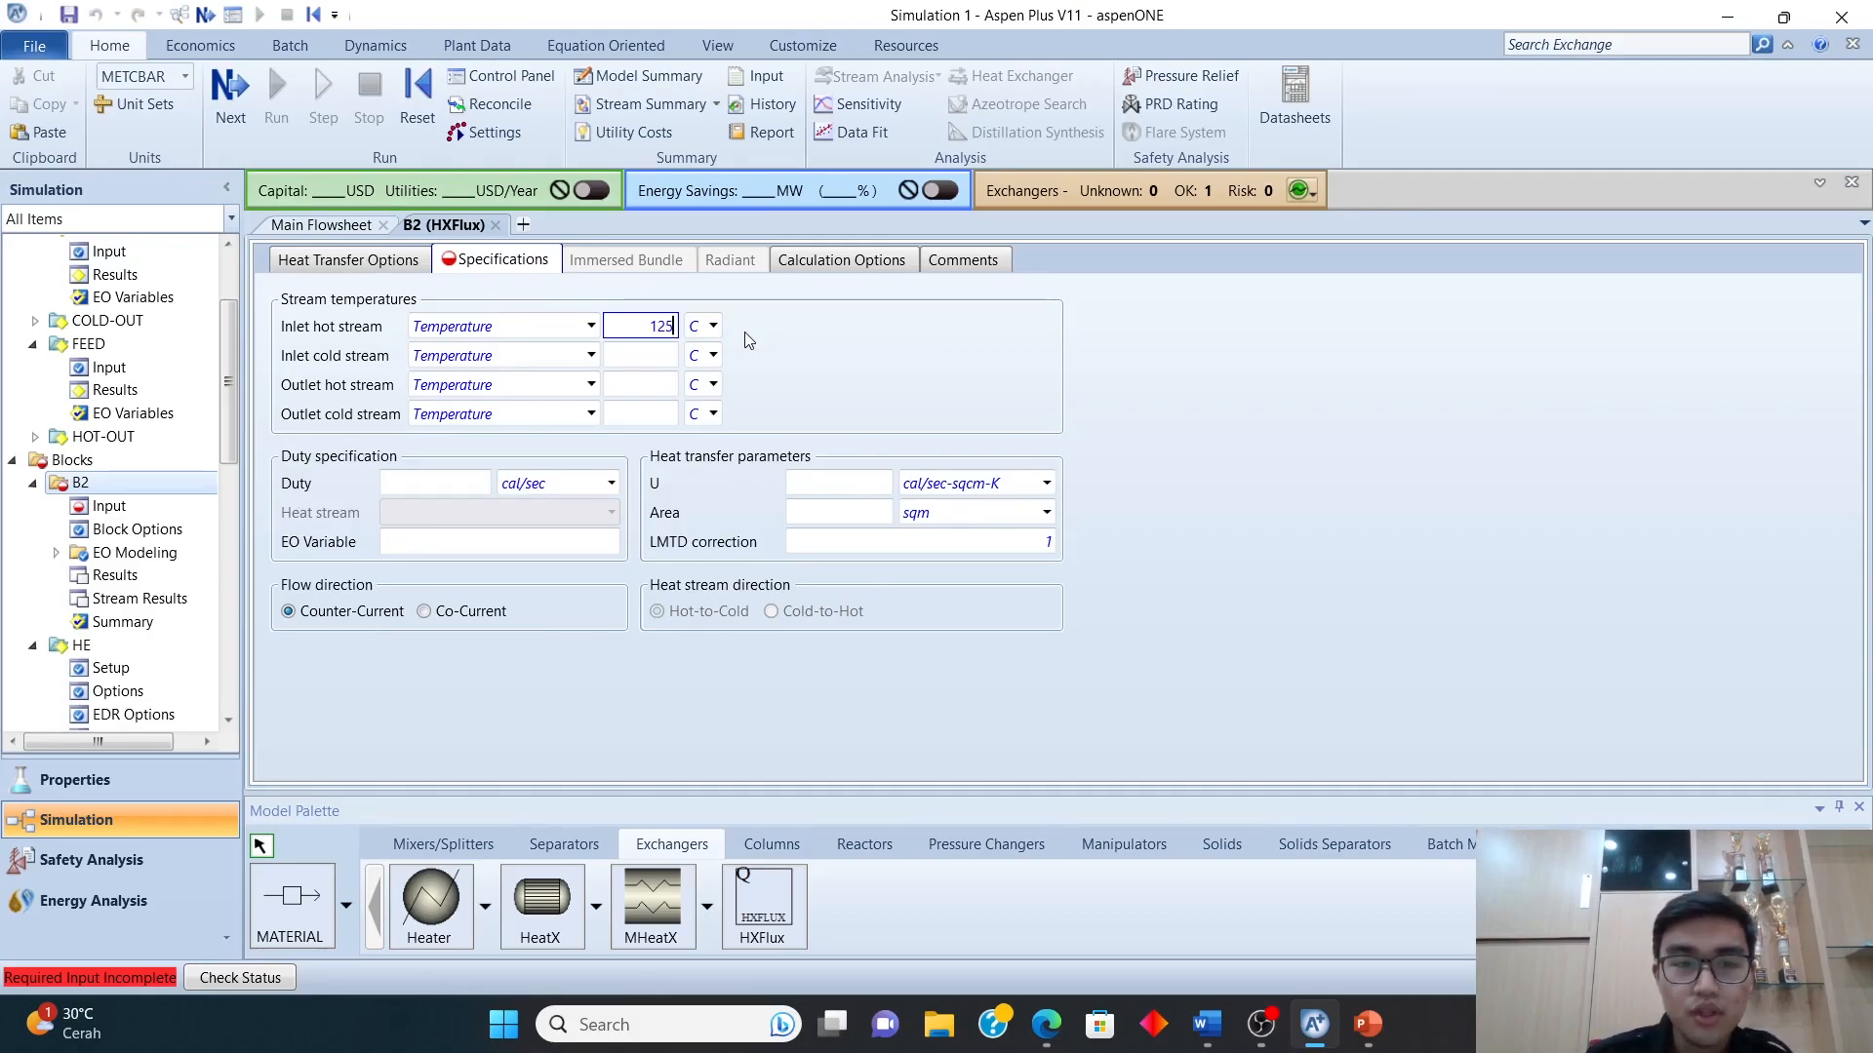
left_click(699, 327)
key("f")
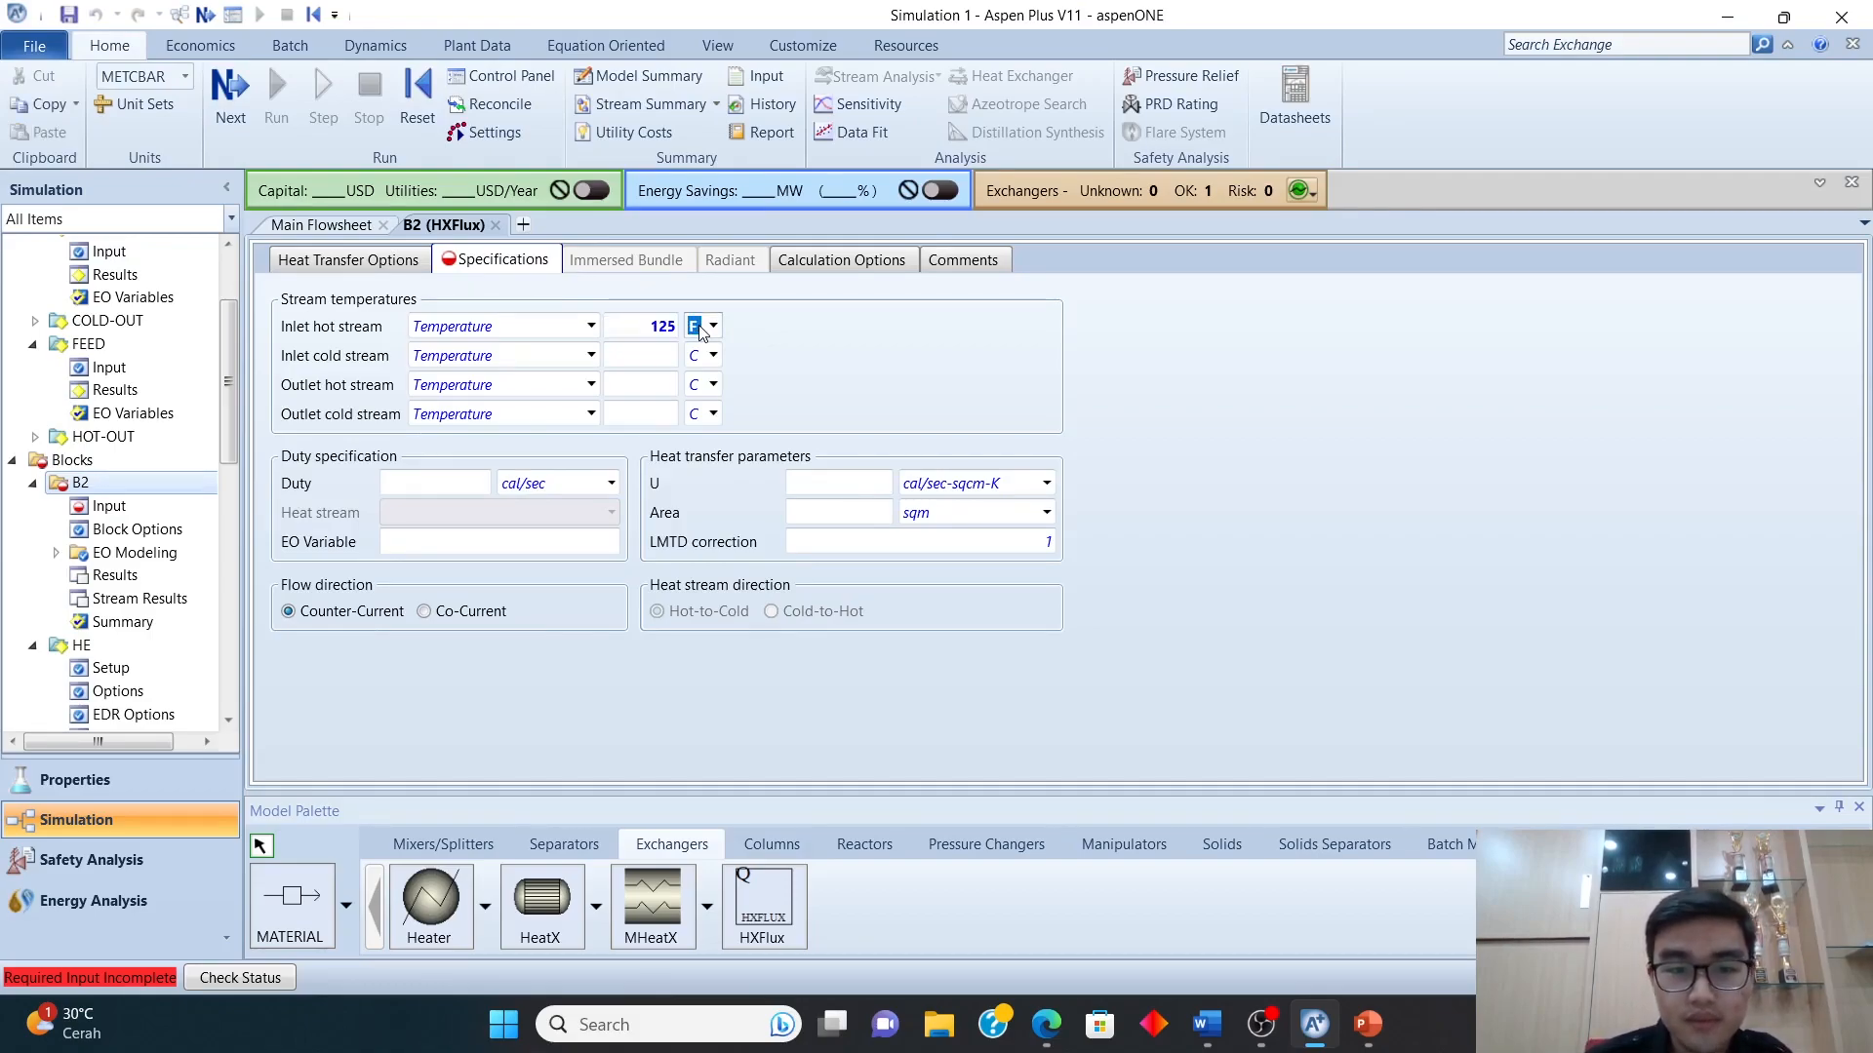
left_click(663, 355)
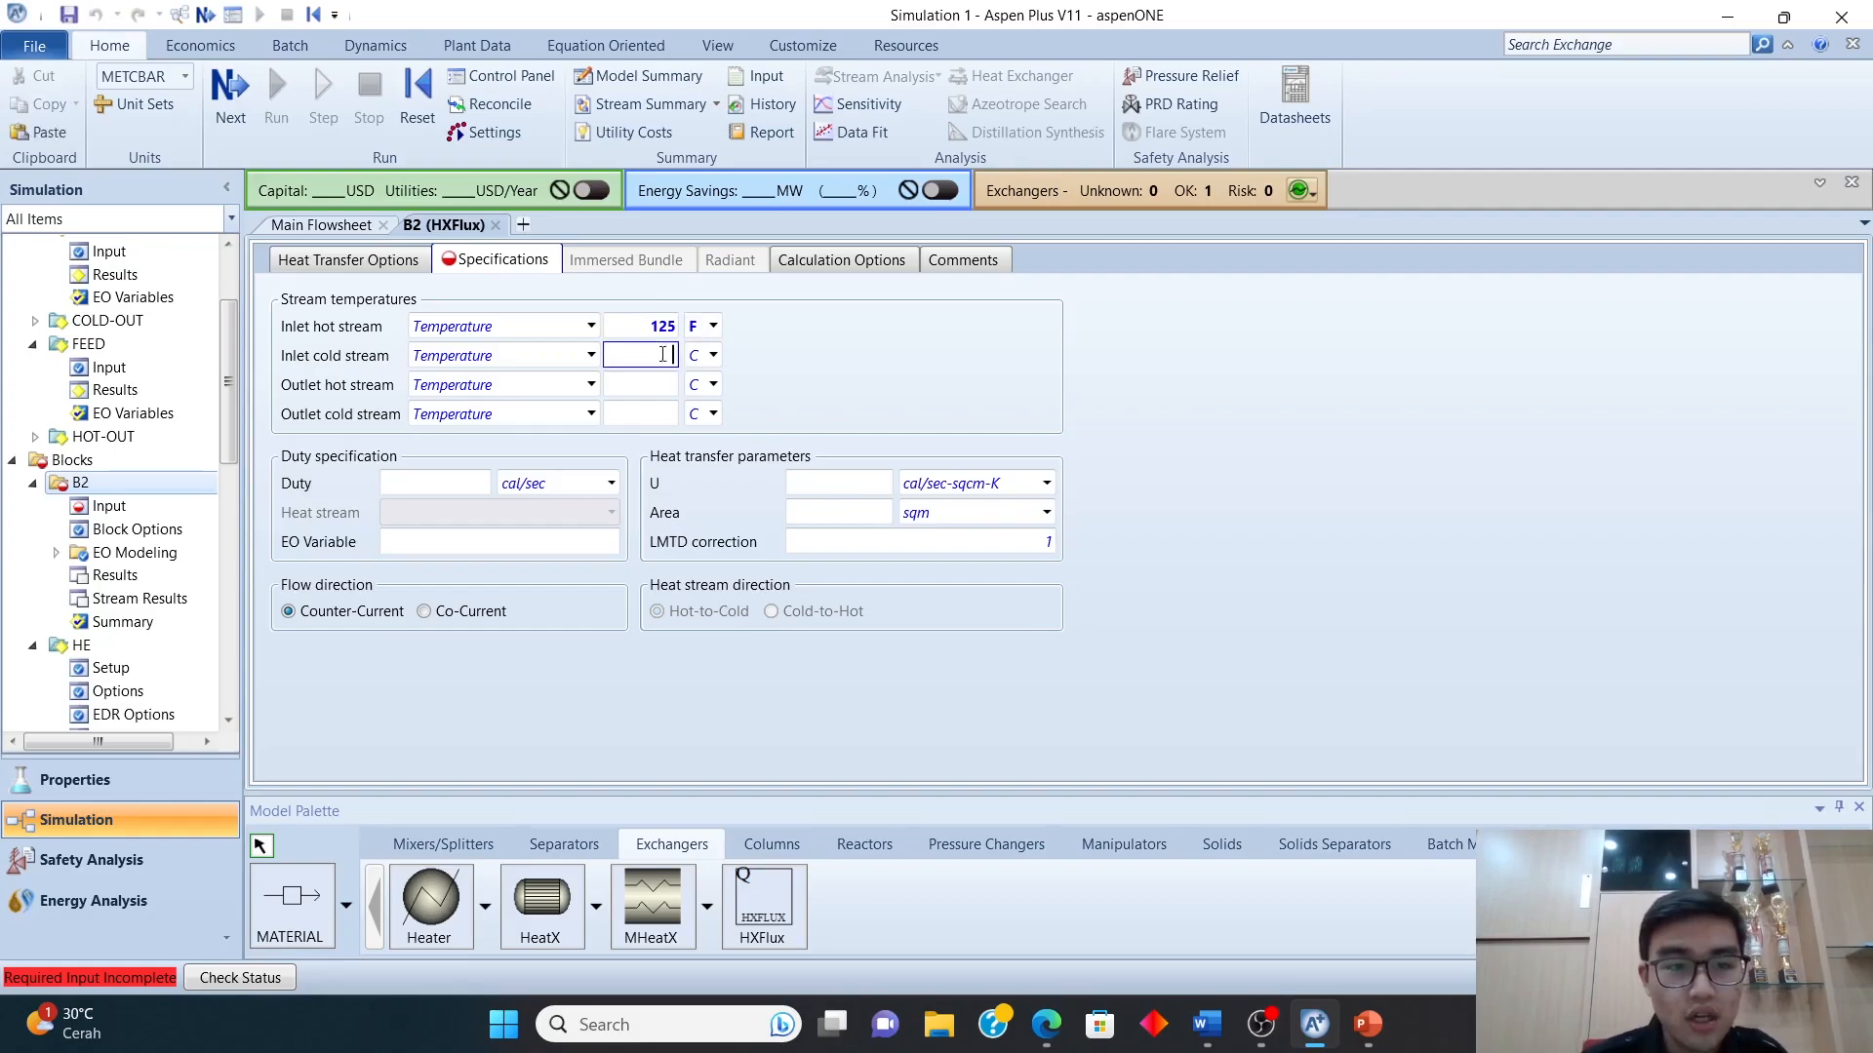
type("86")
key("Tab")
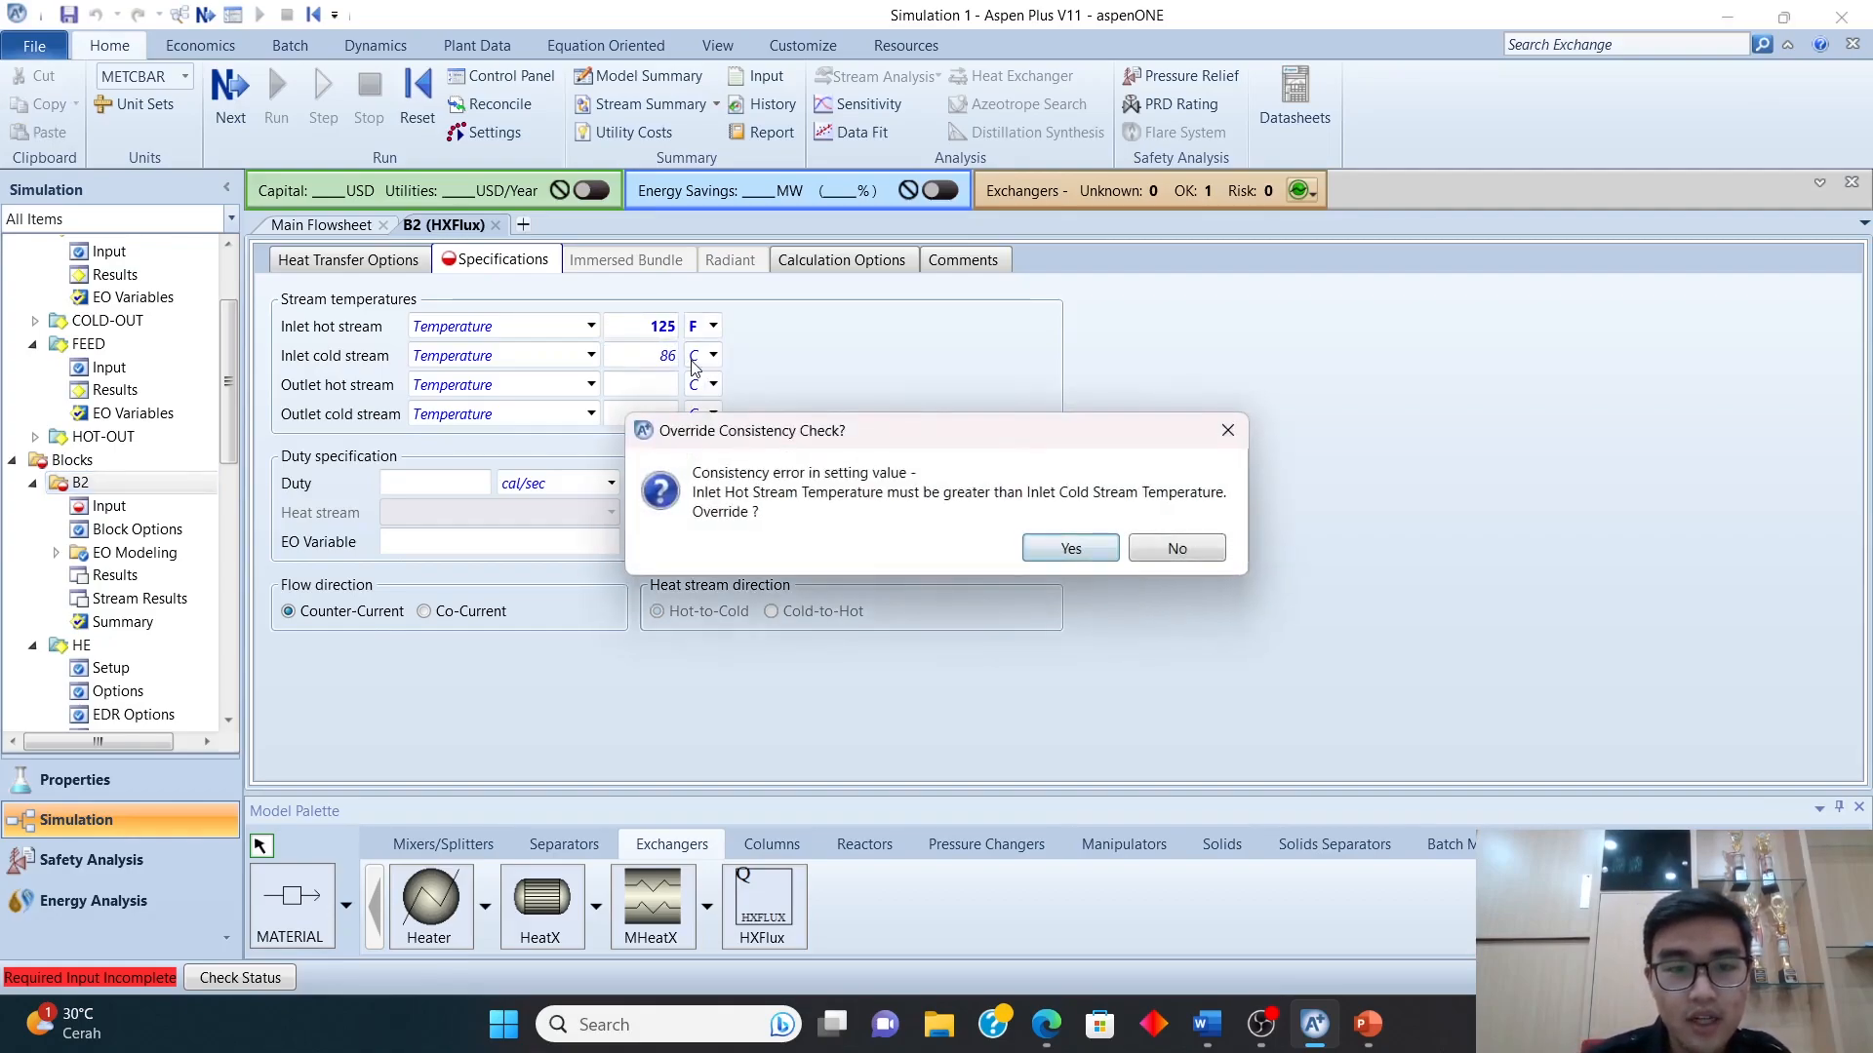
left_click(1143, 554)
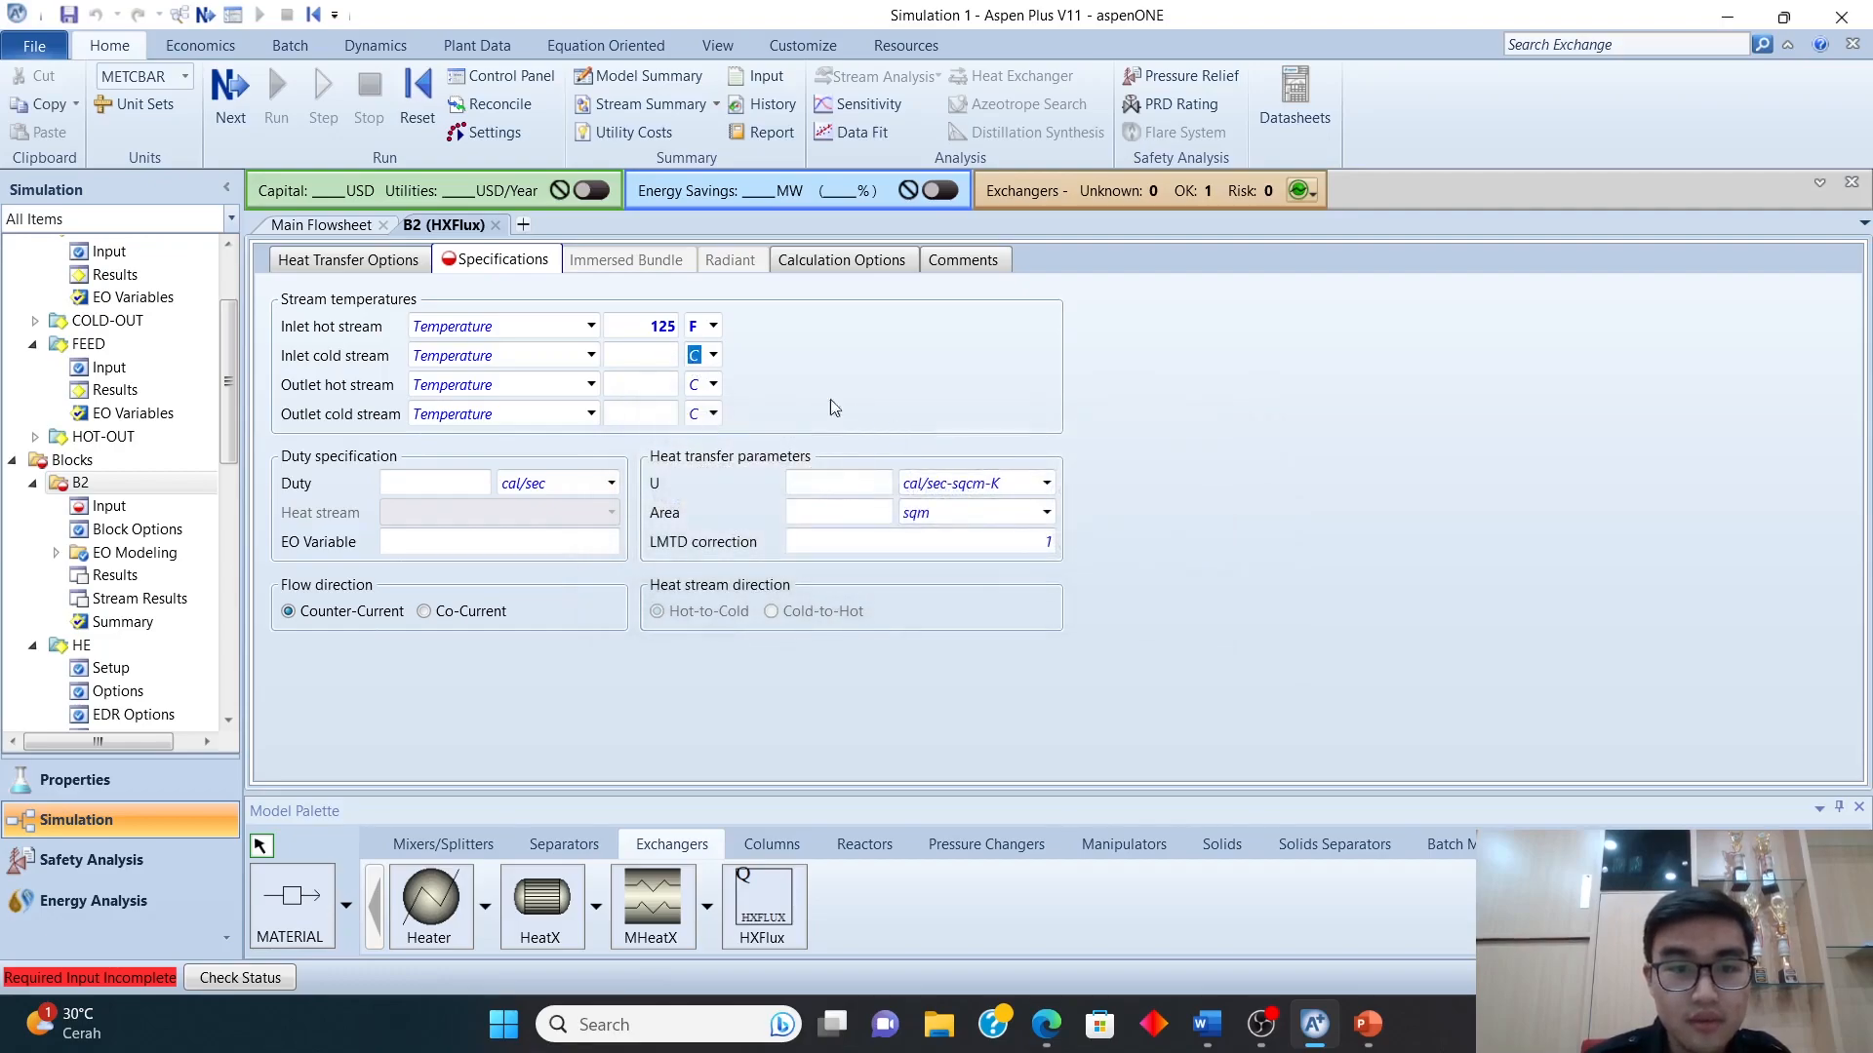
- Set the HXFlux block's inlet cold stream temperature to 86 F, choosing the unit before entering the value
scroll(710, 365, "up", 1)
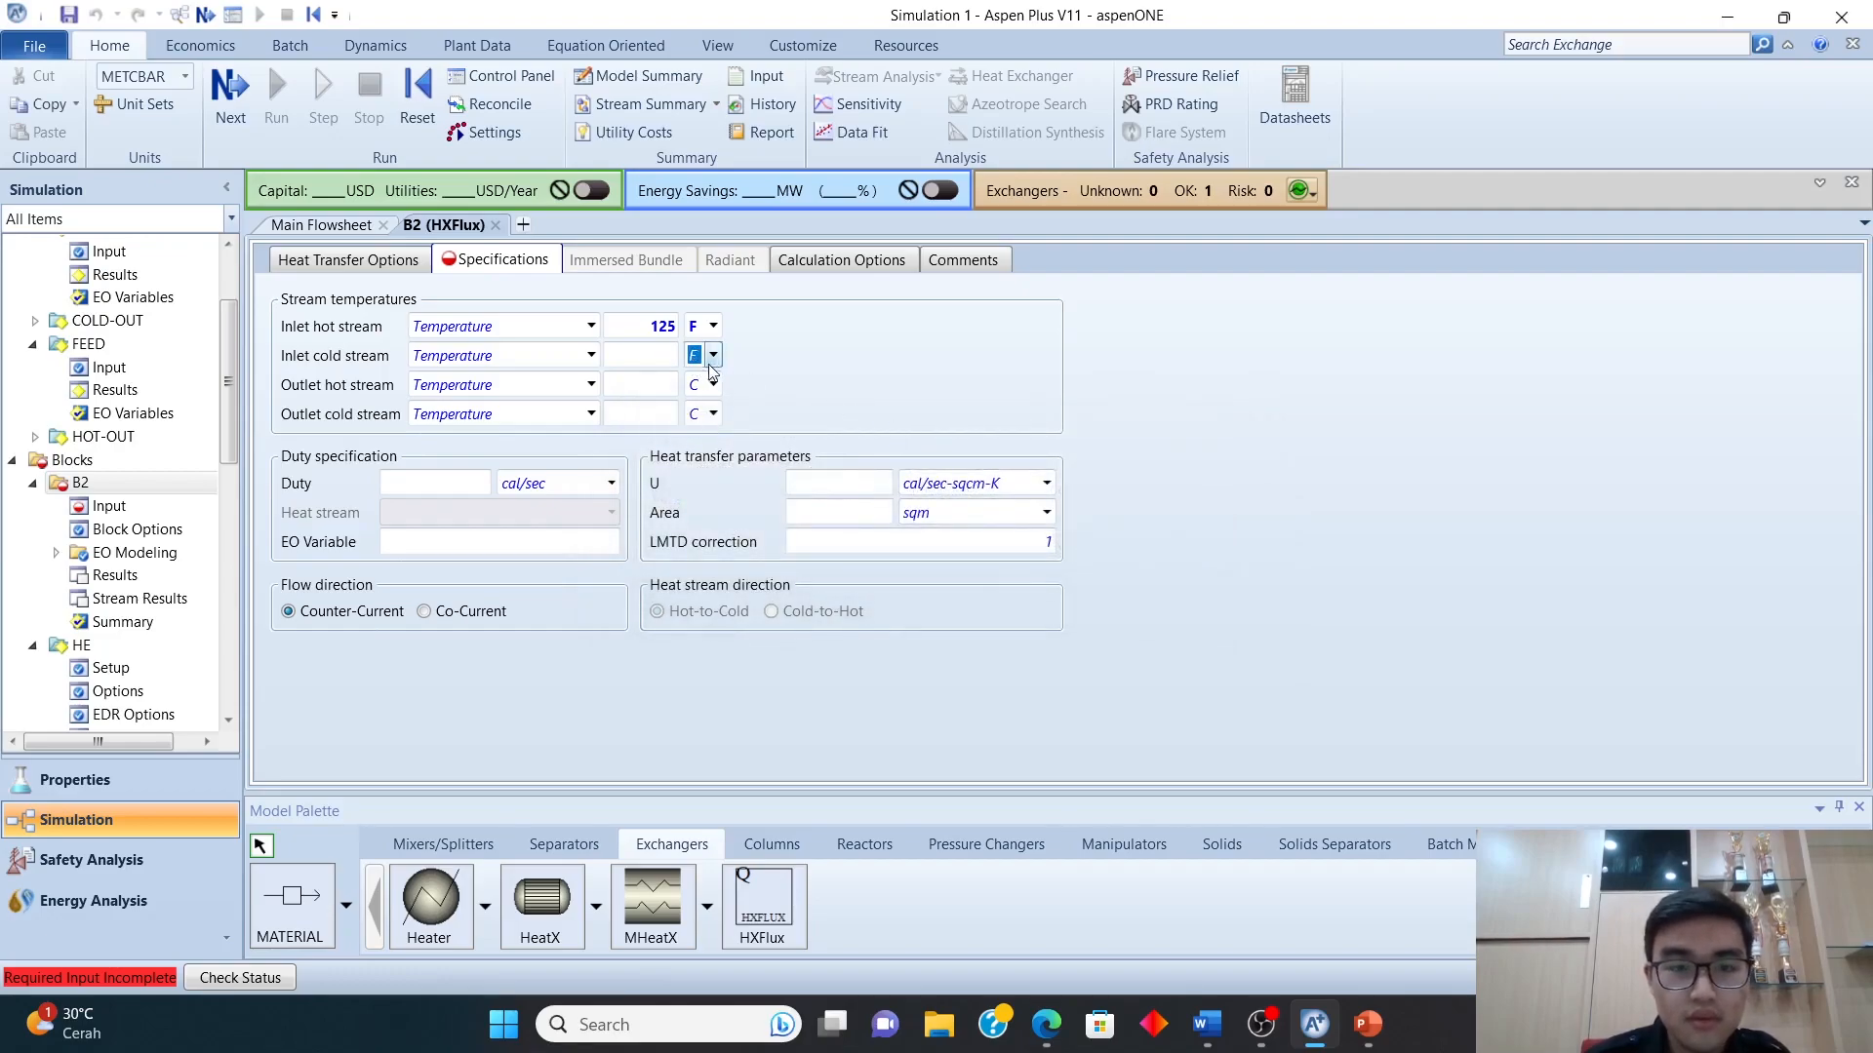
left_click(643, 360)
type("86")
- Set the HXFlux outlet temperatures to 115 F for the hot stream and 92,0357 F for the cold stream
left_click(629, 380)
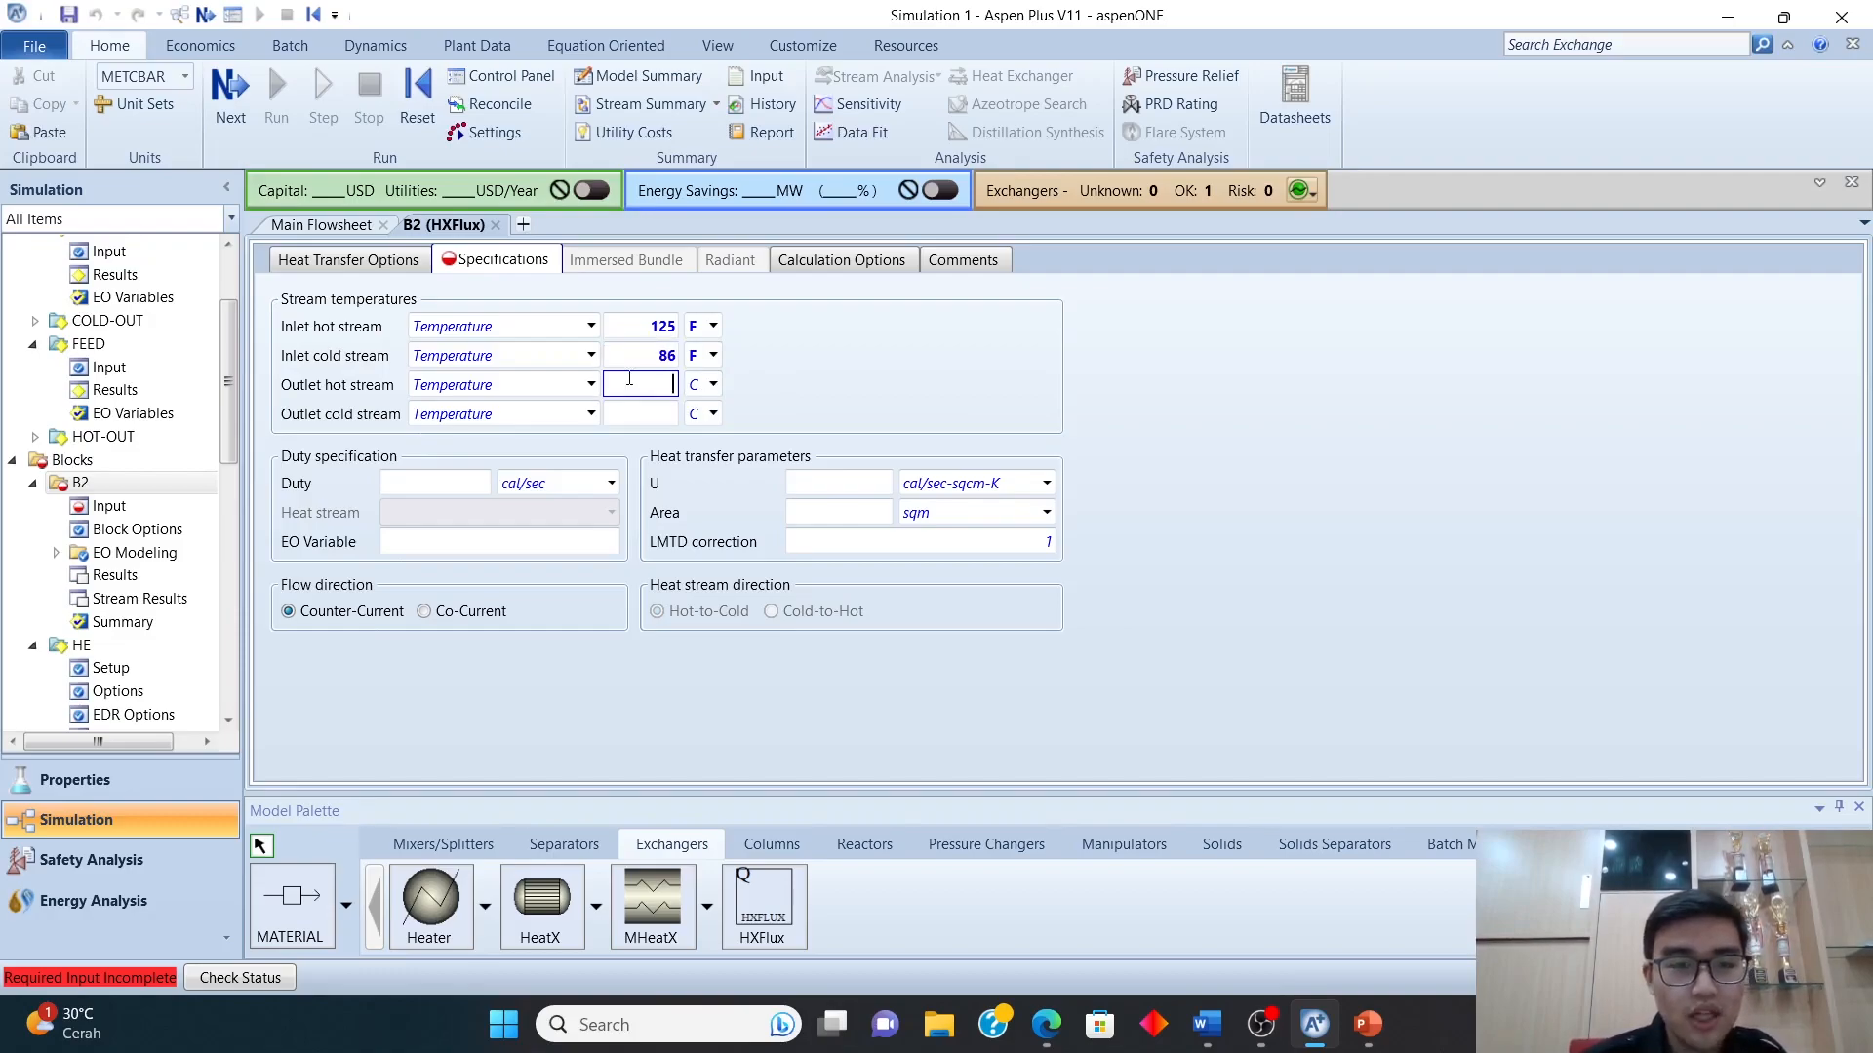
left_click(713, 384)
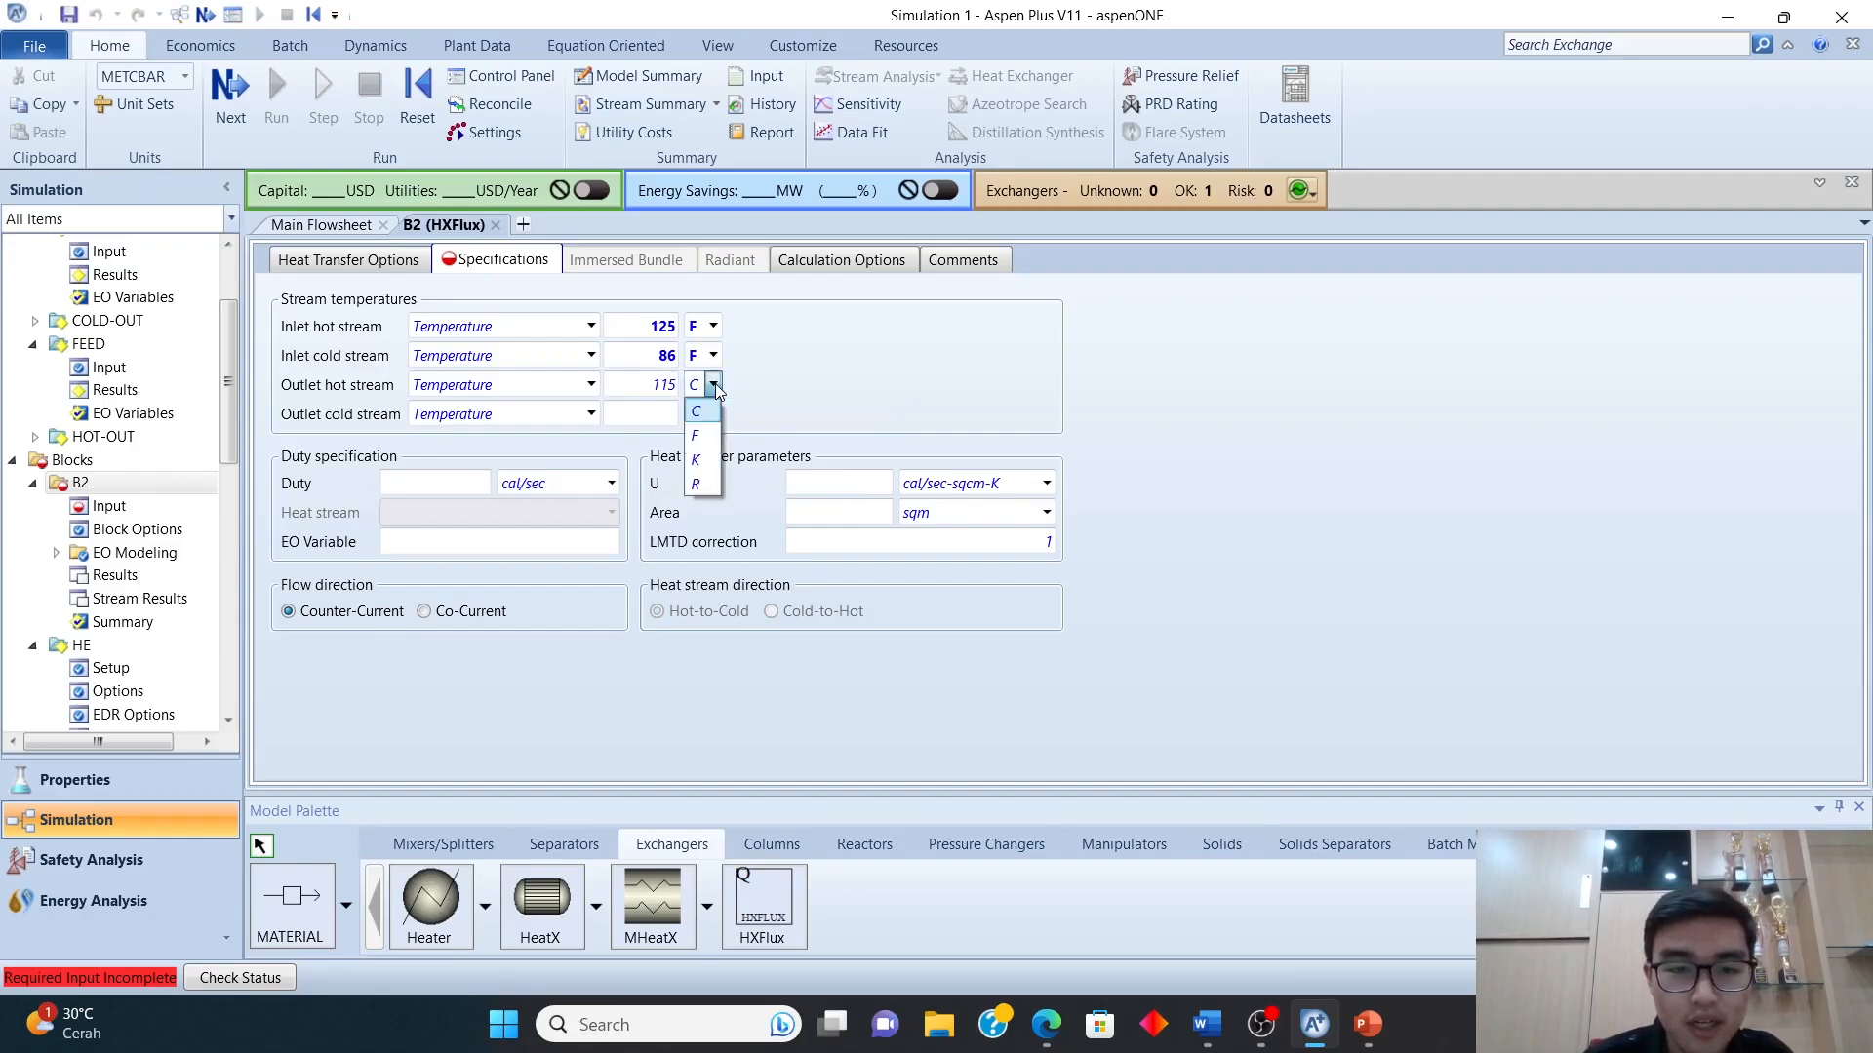
left_click(706, 437)
left_click(657, 407)
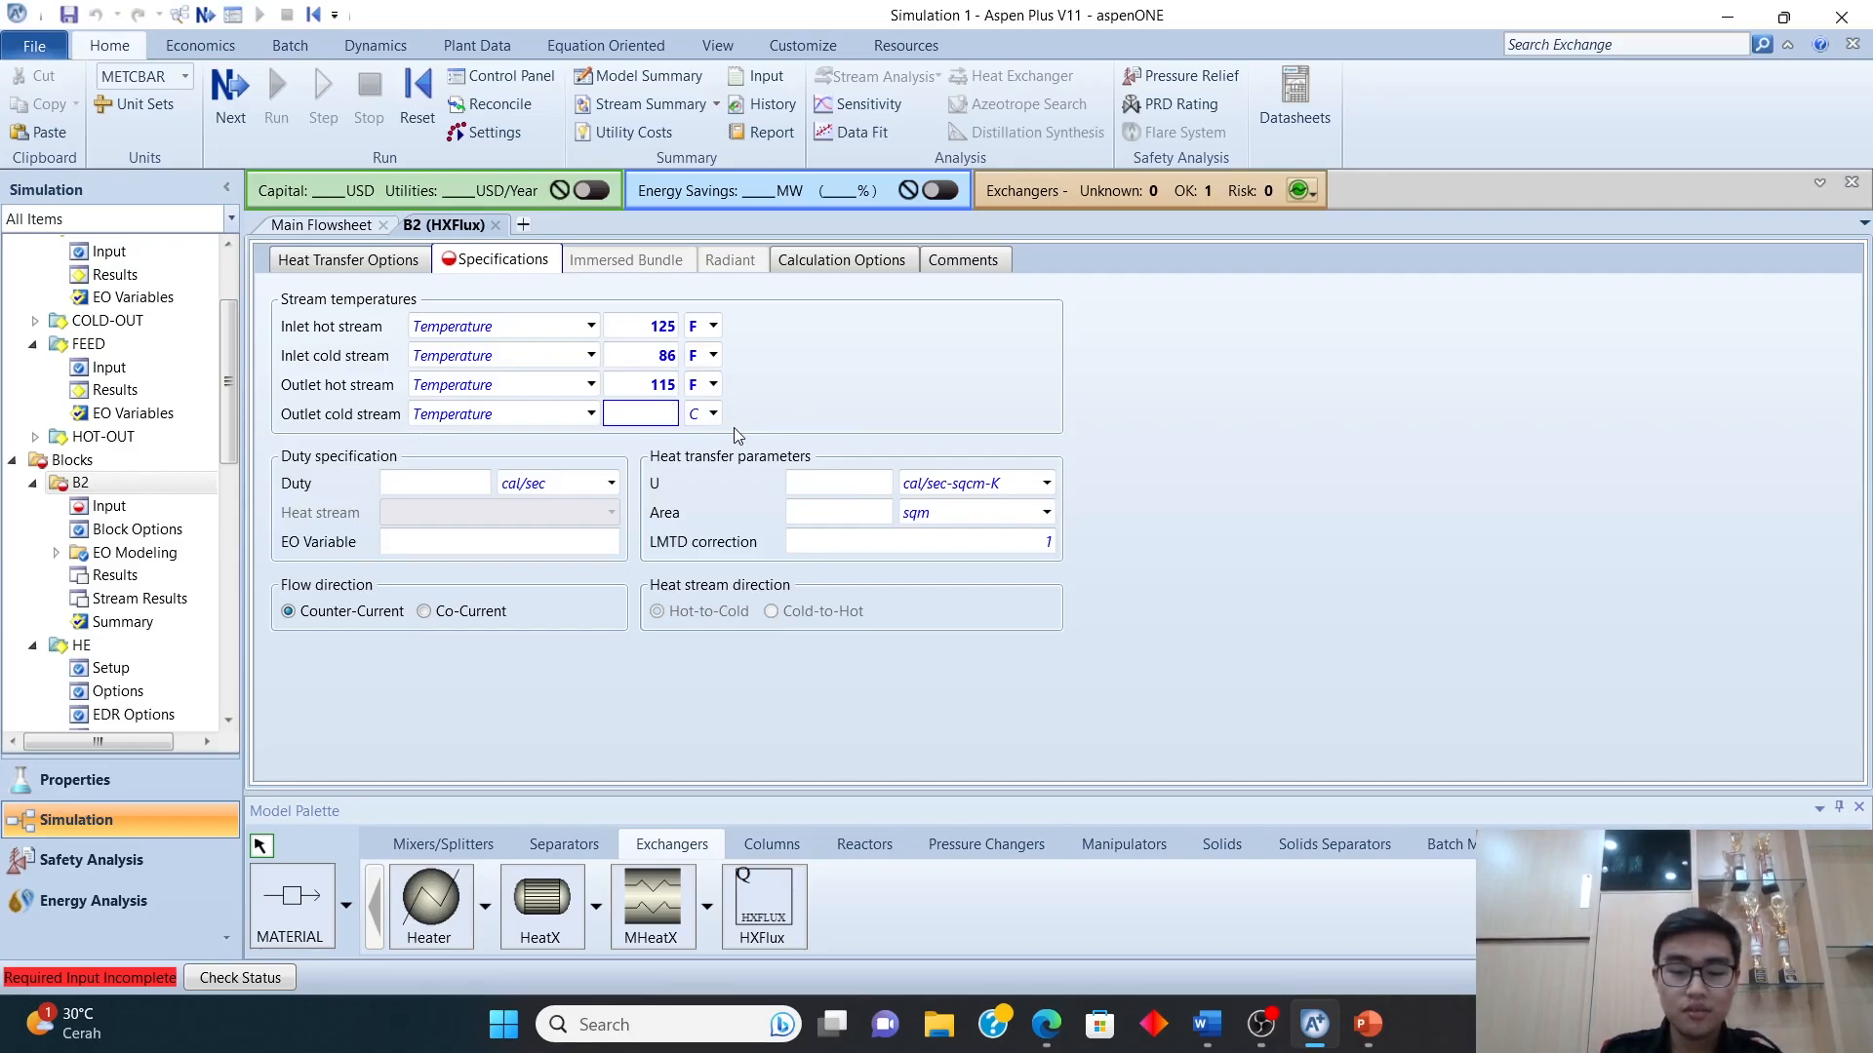
type("92")
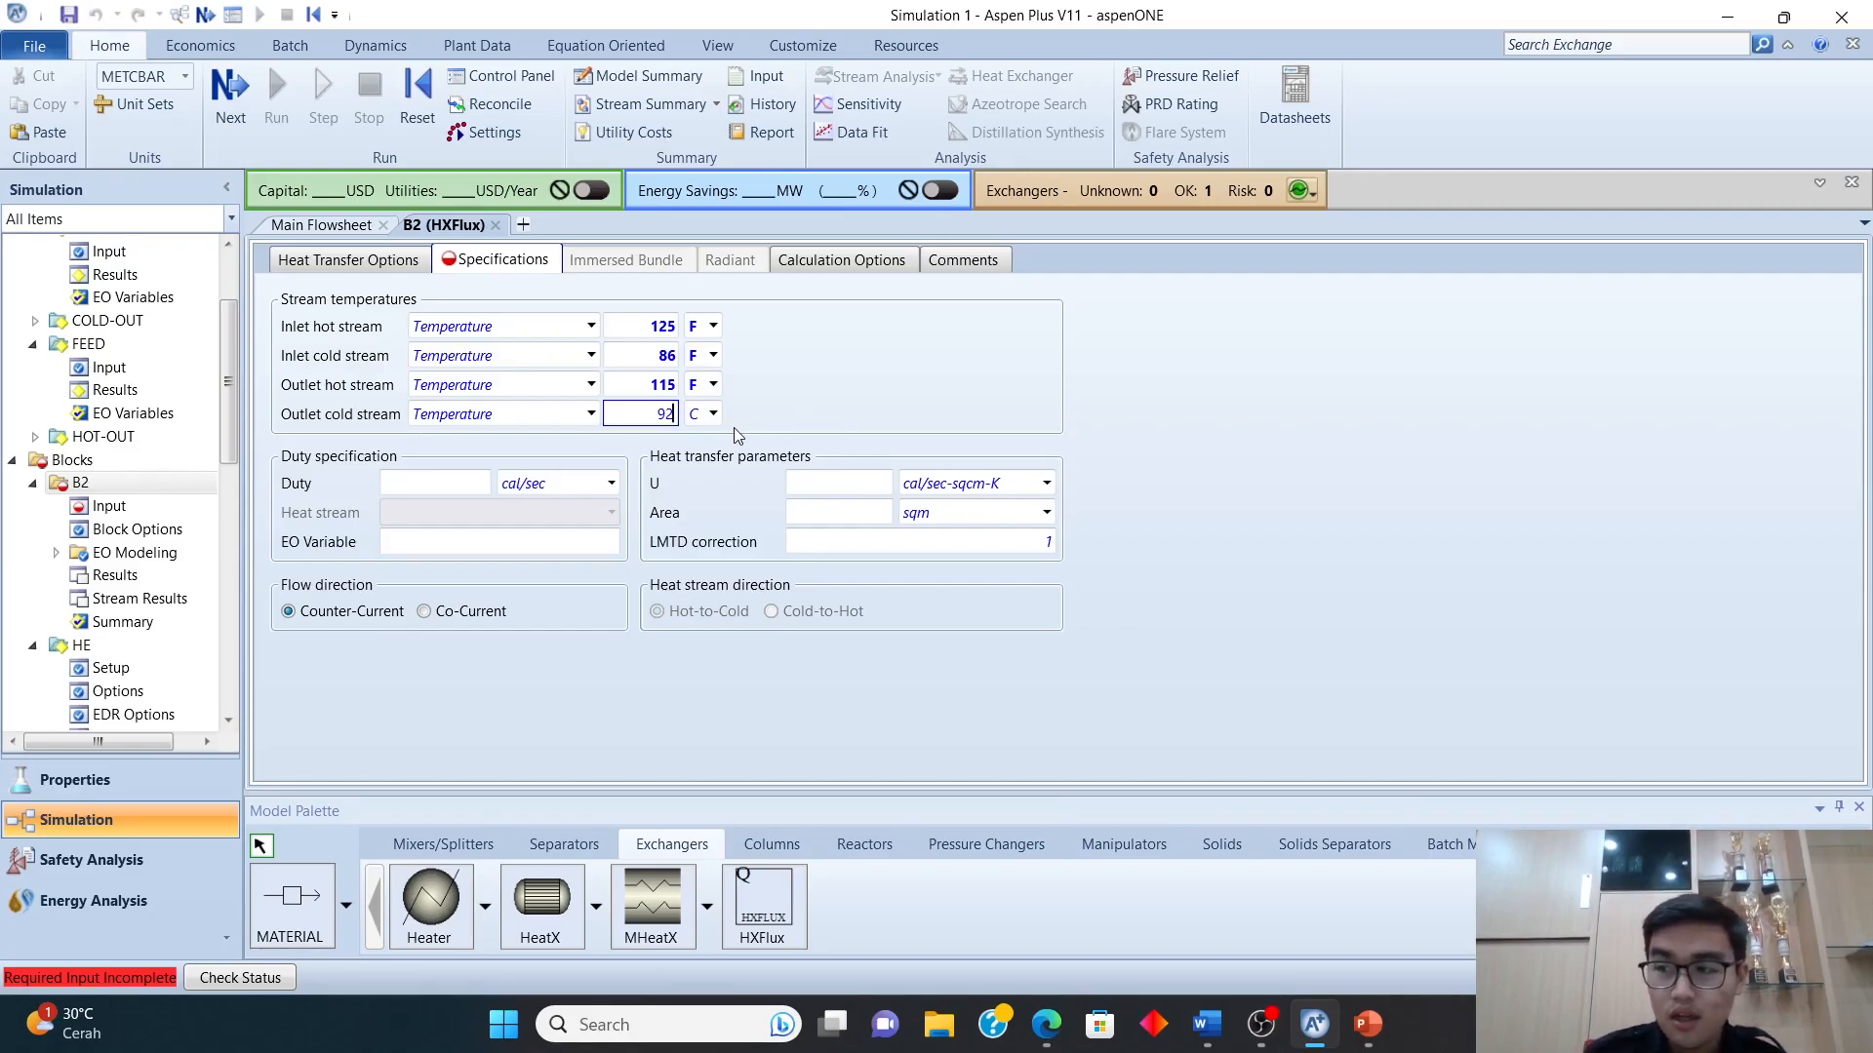
type(",0357")
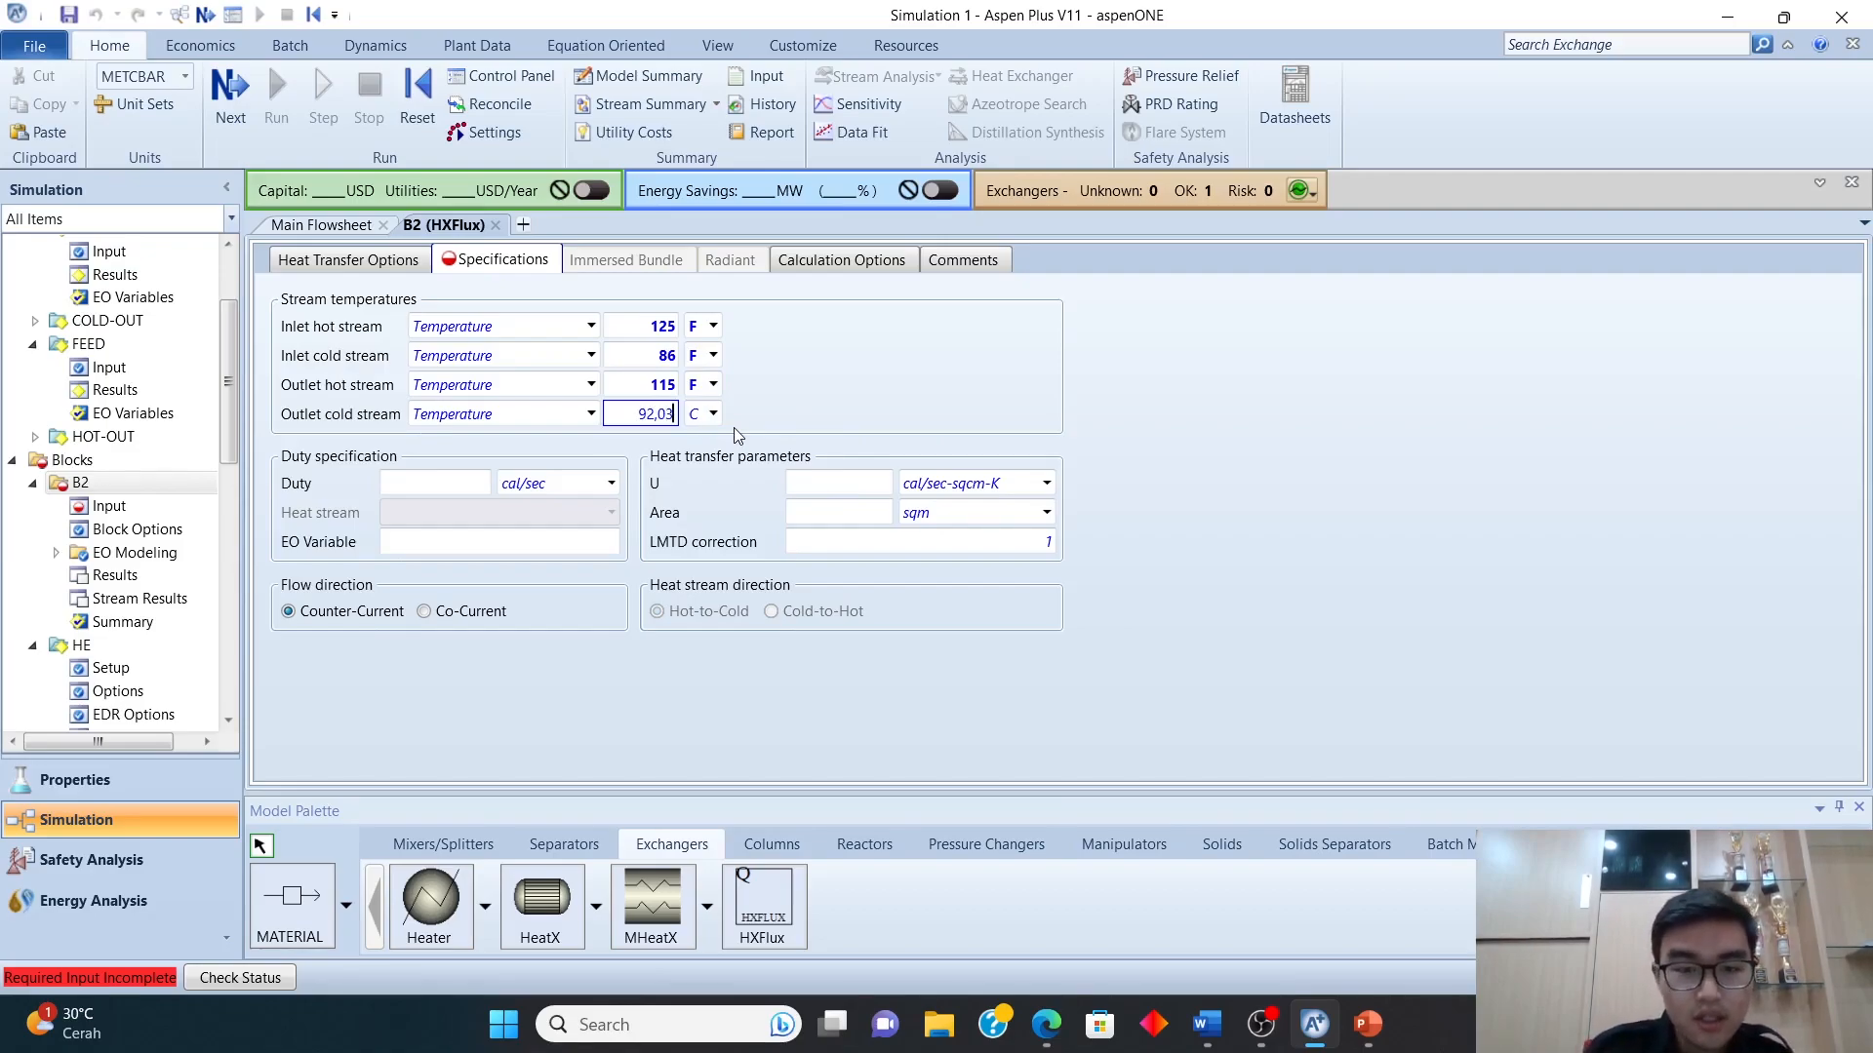
left_click(713, 415)
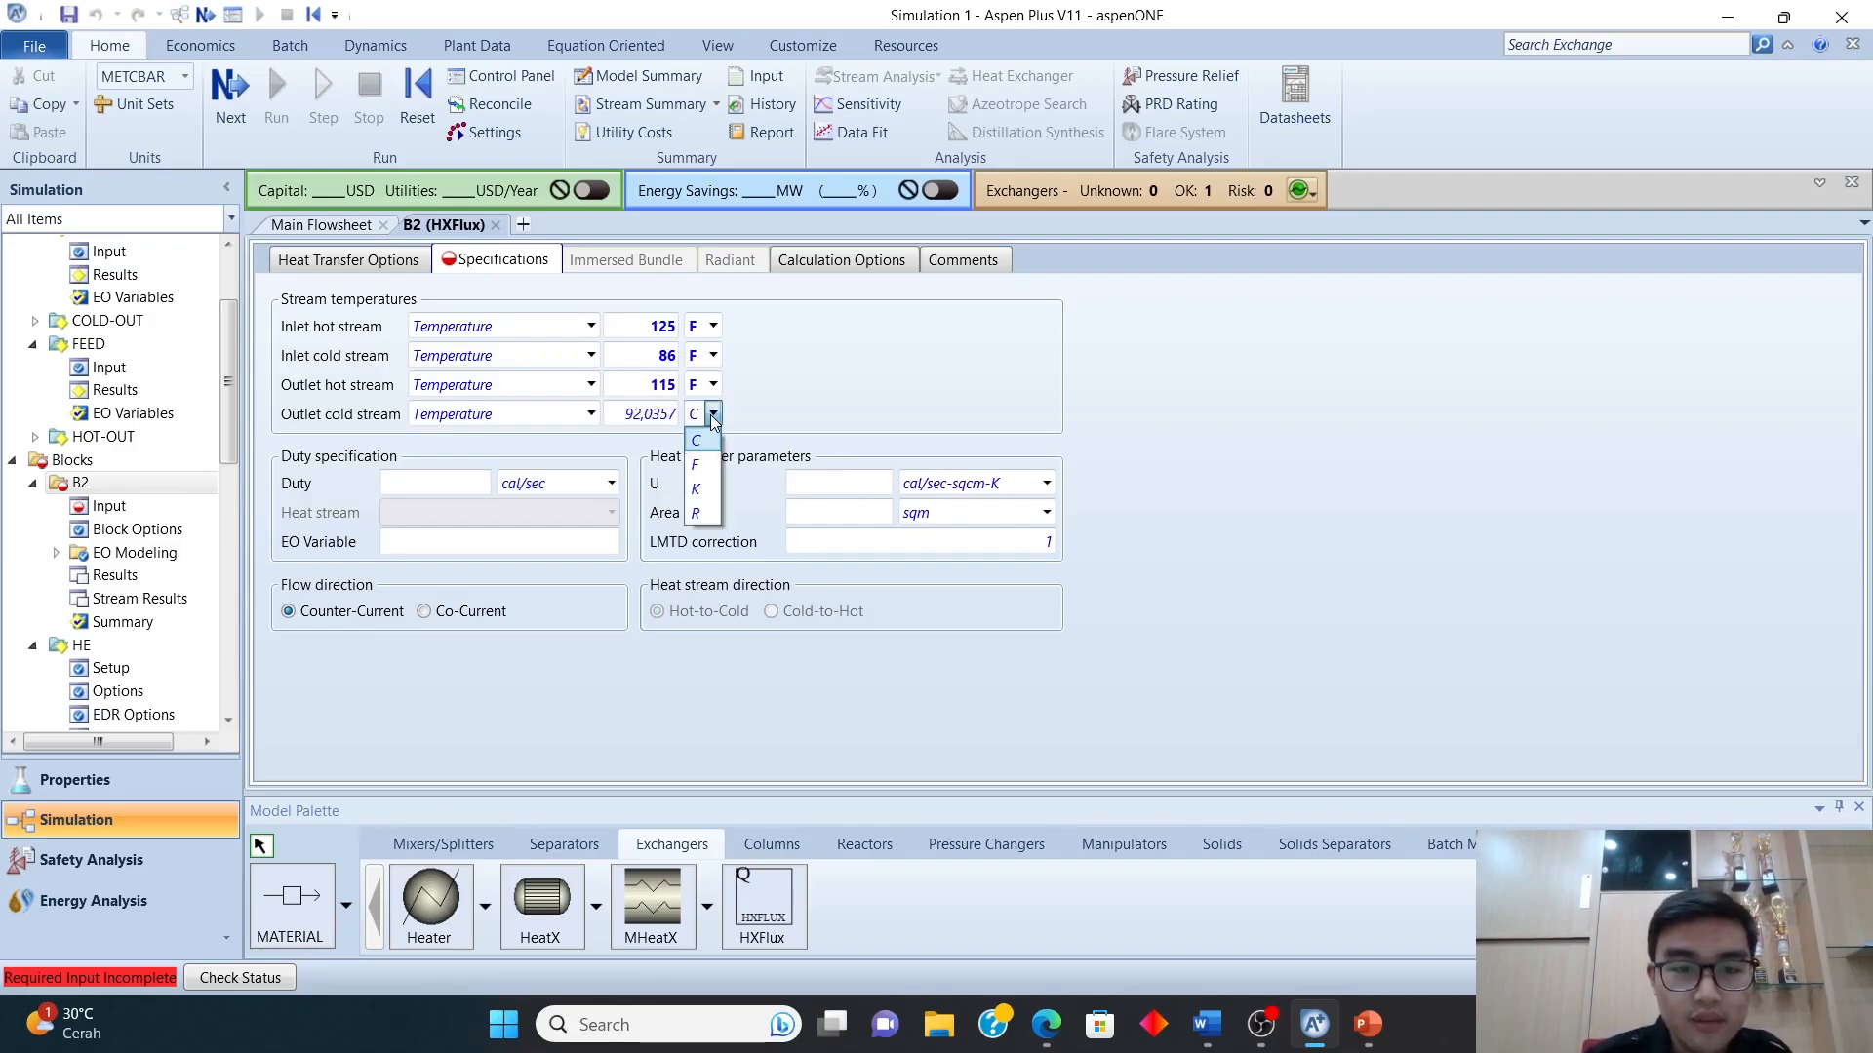
left_click(704, 472)
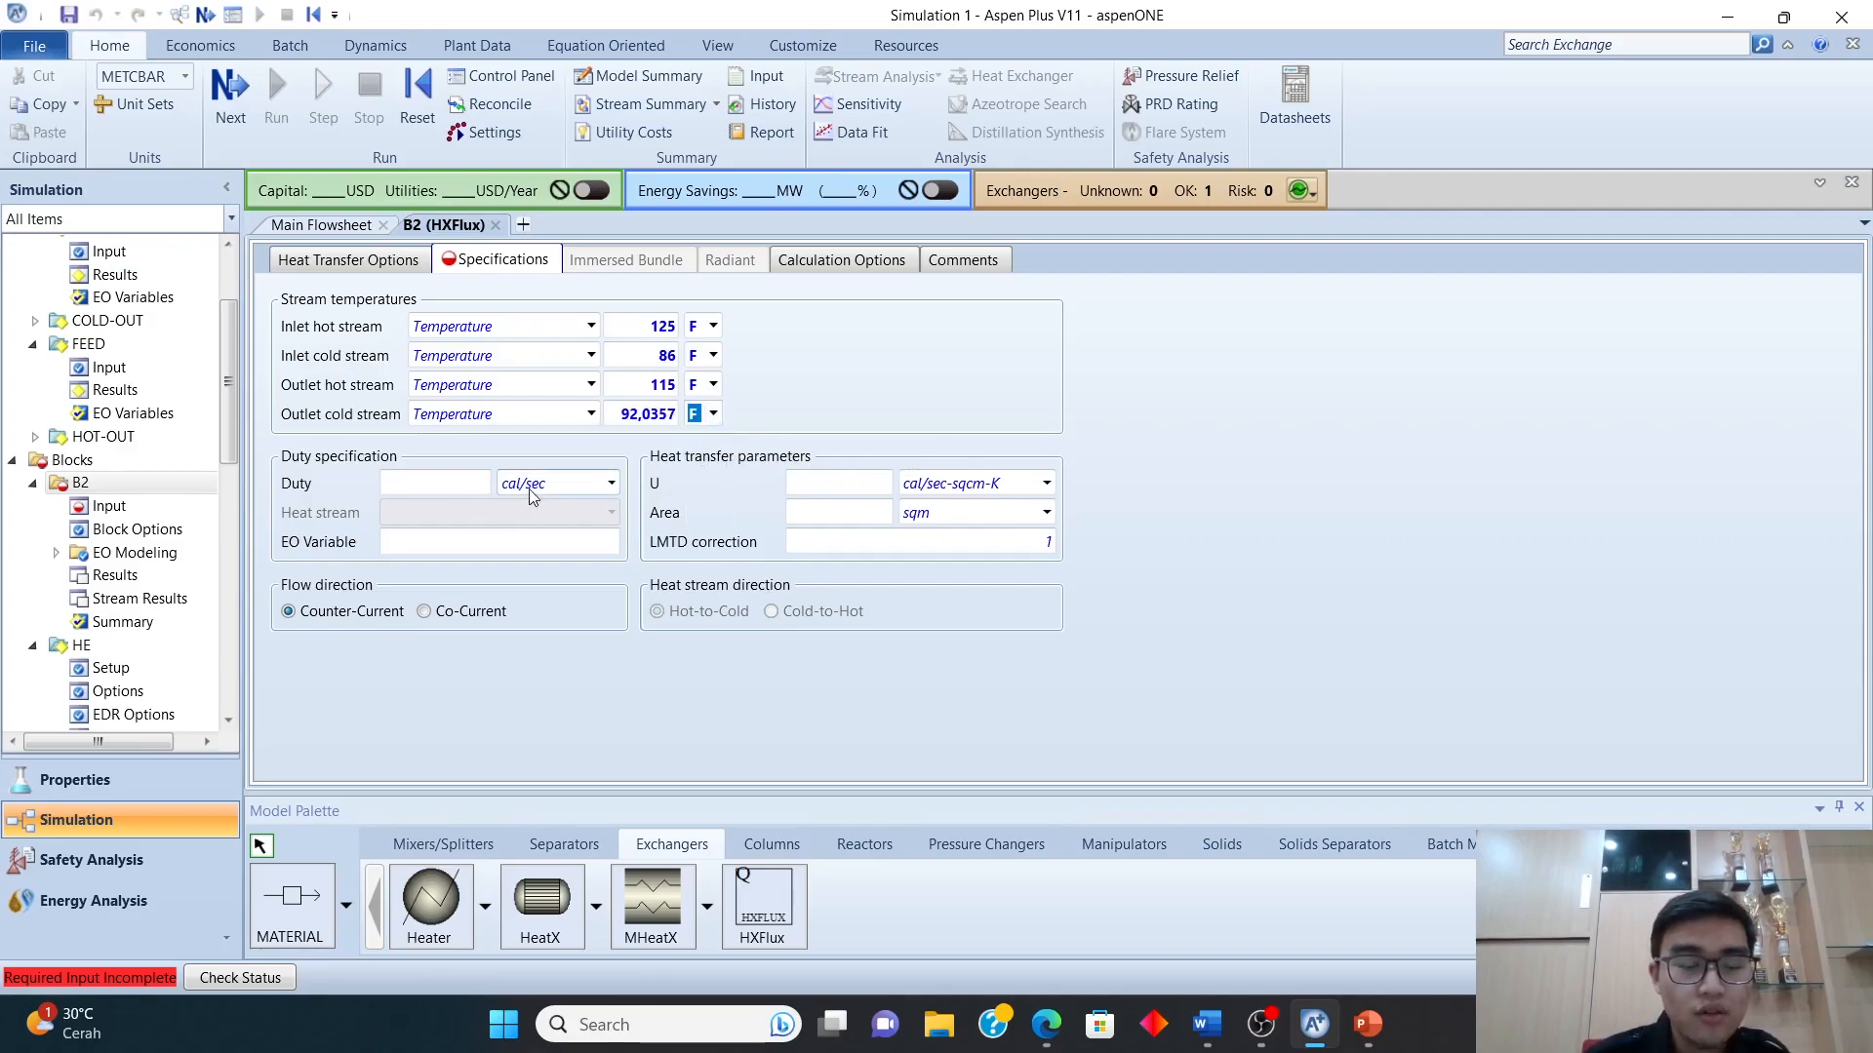
- Specify the HXFlux block's heat duty as 1,61339e+06 Btu/hr
left_click(606, 482)
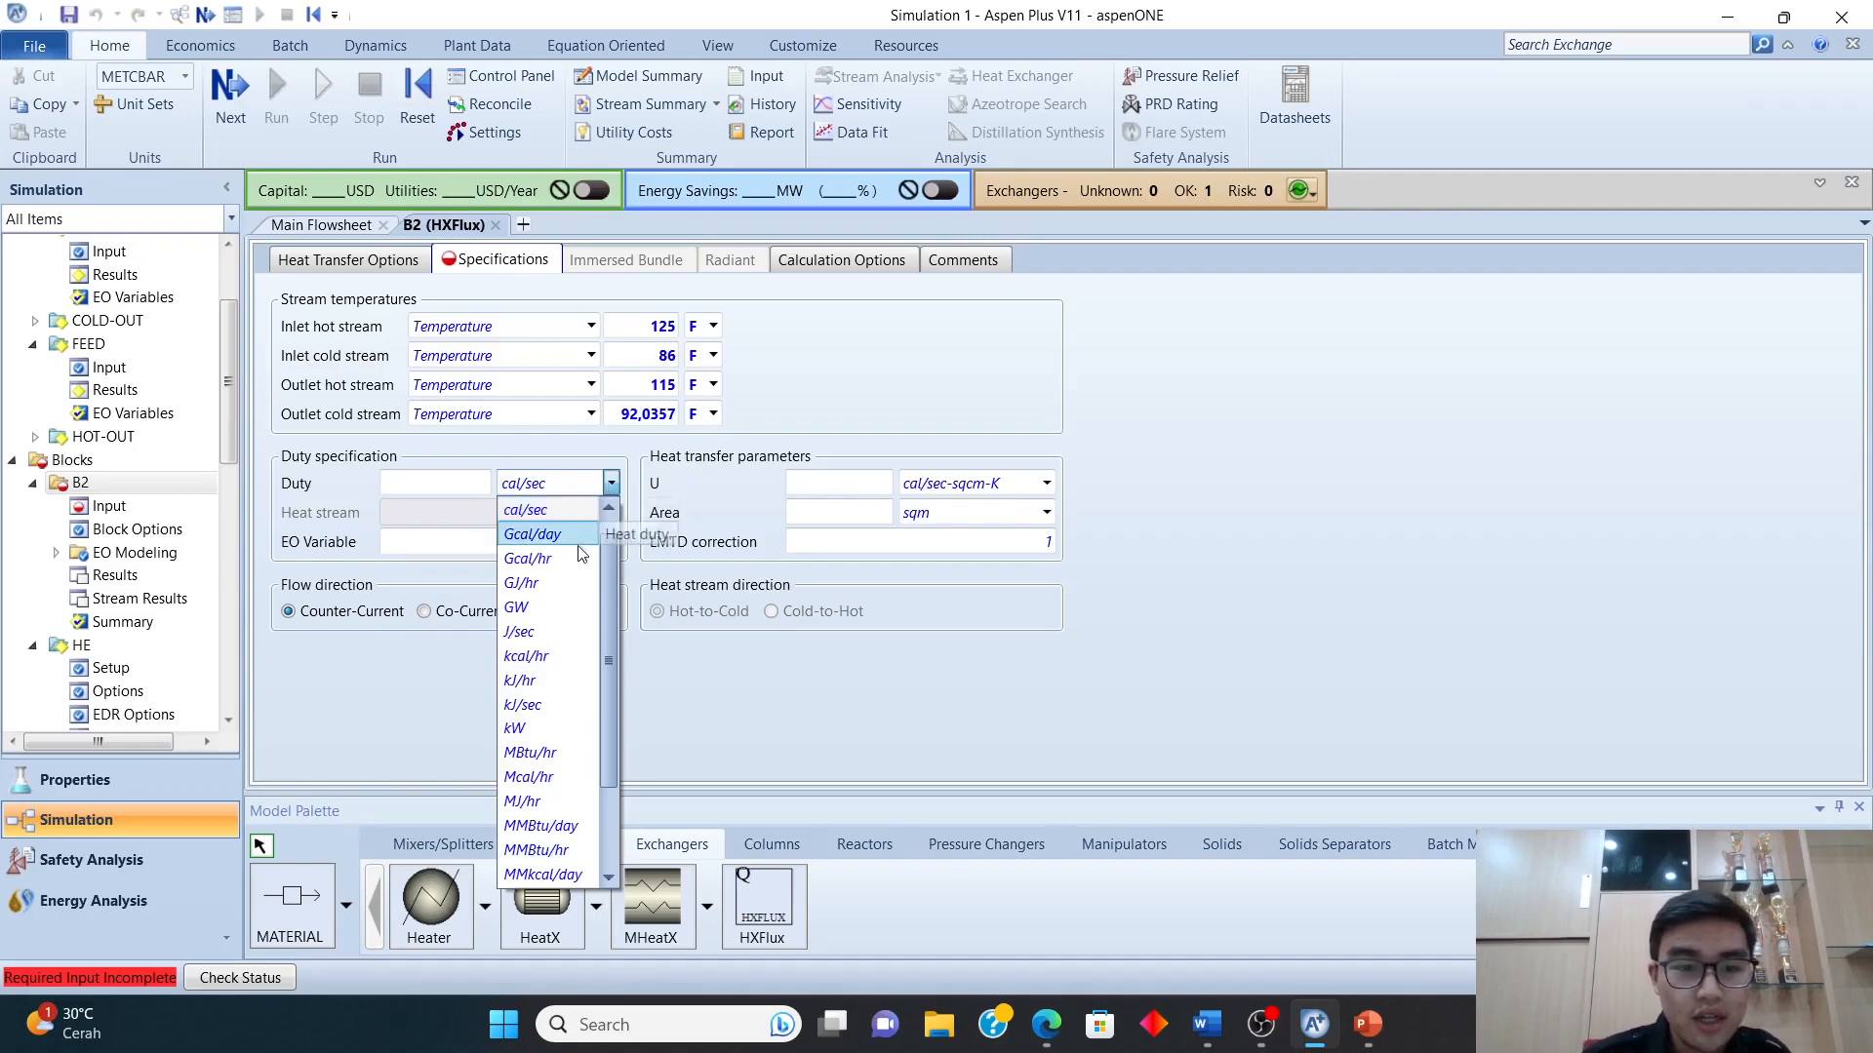
scroll(575, 554, "up", 1)
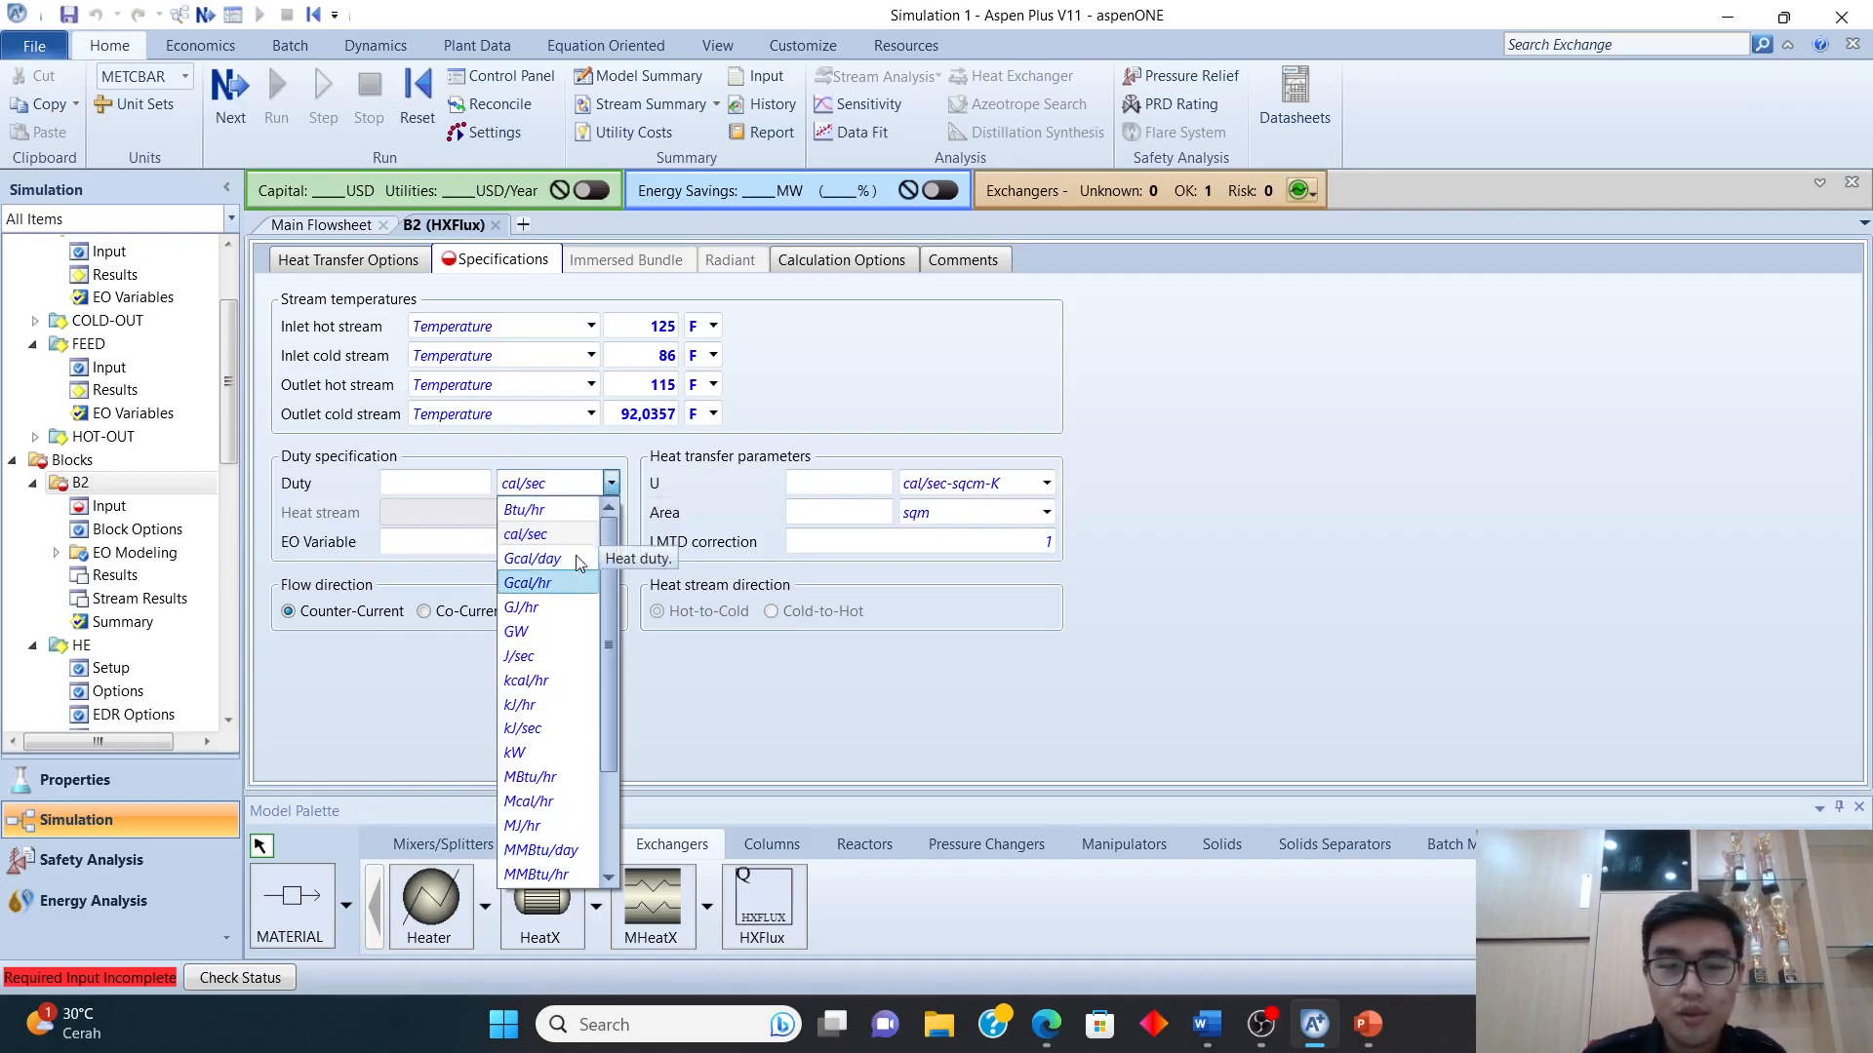
left_click(540, 507)
left_click(471, 484)
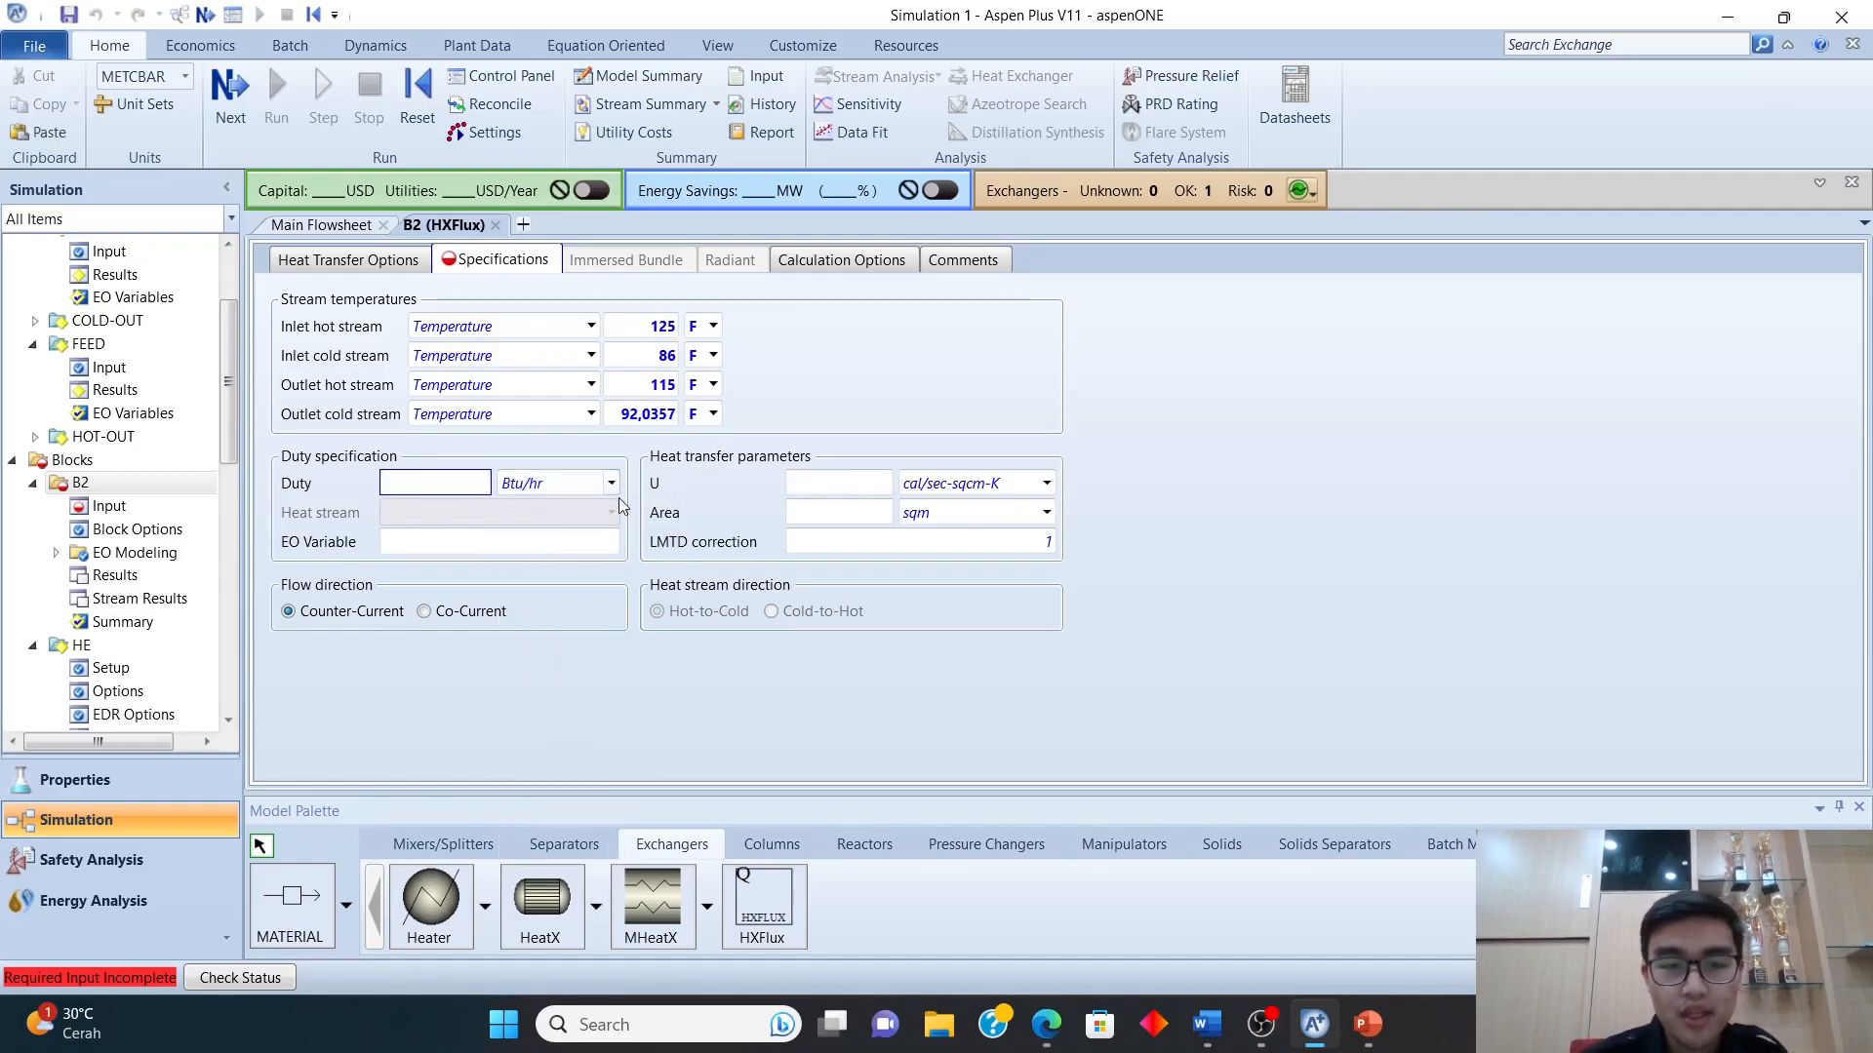
type("1,")
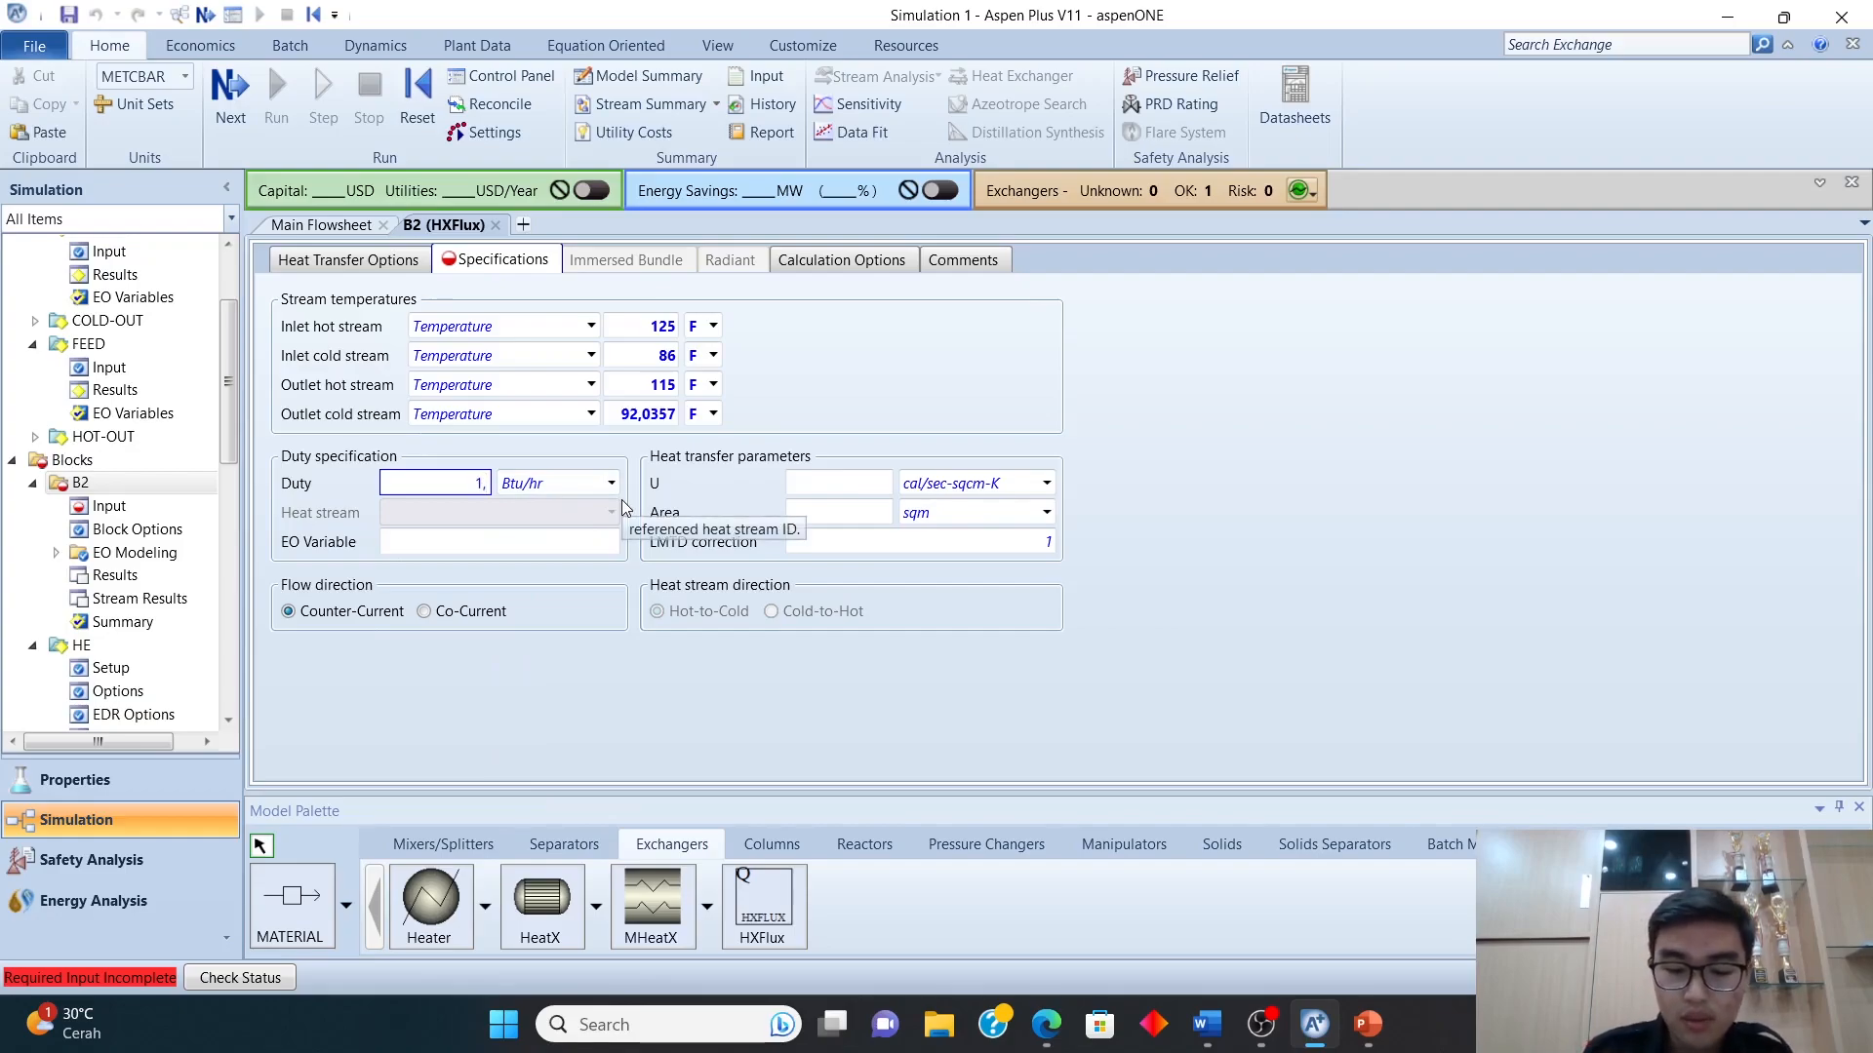
type("61")
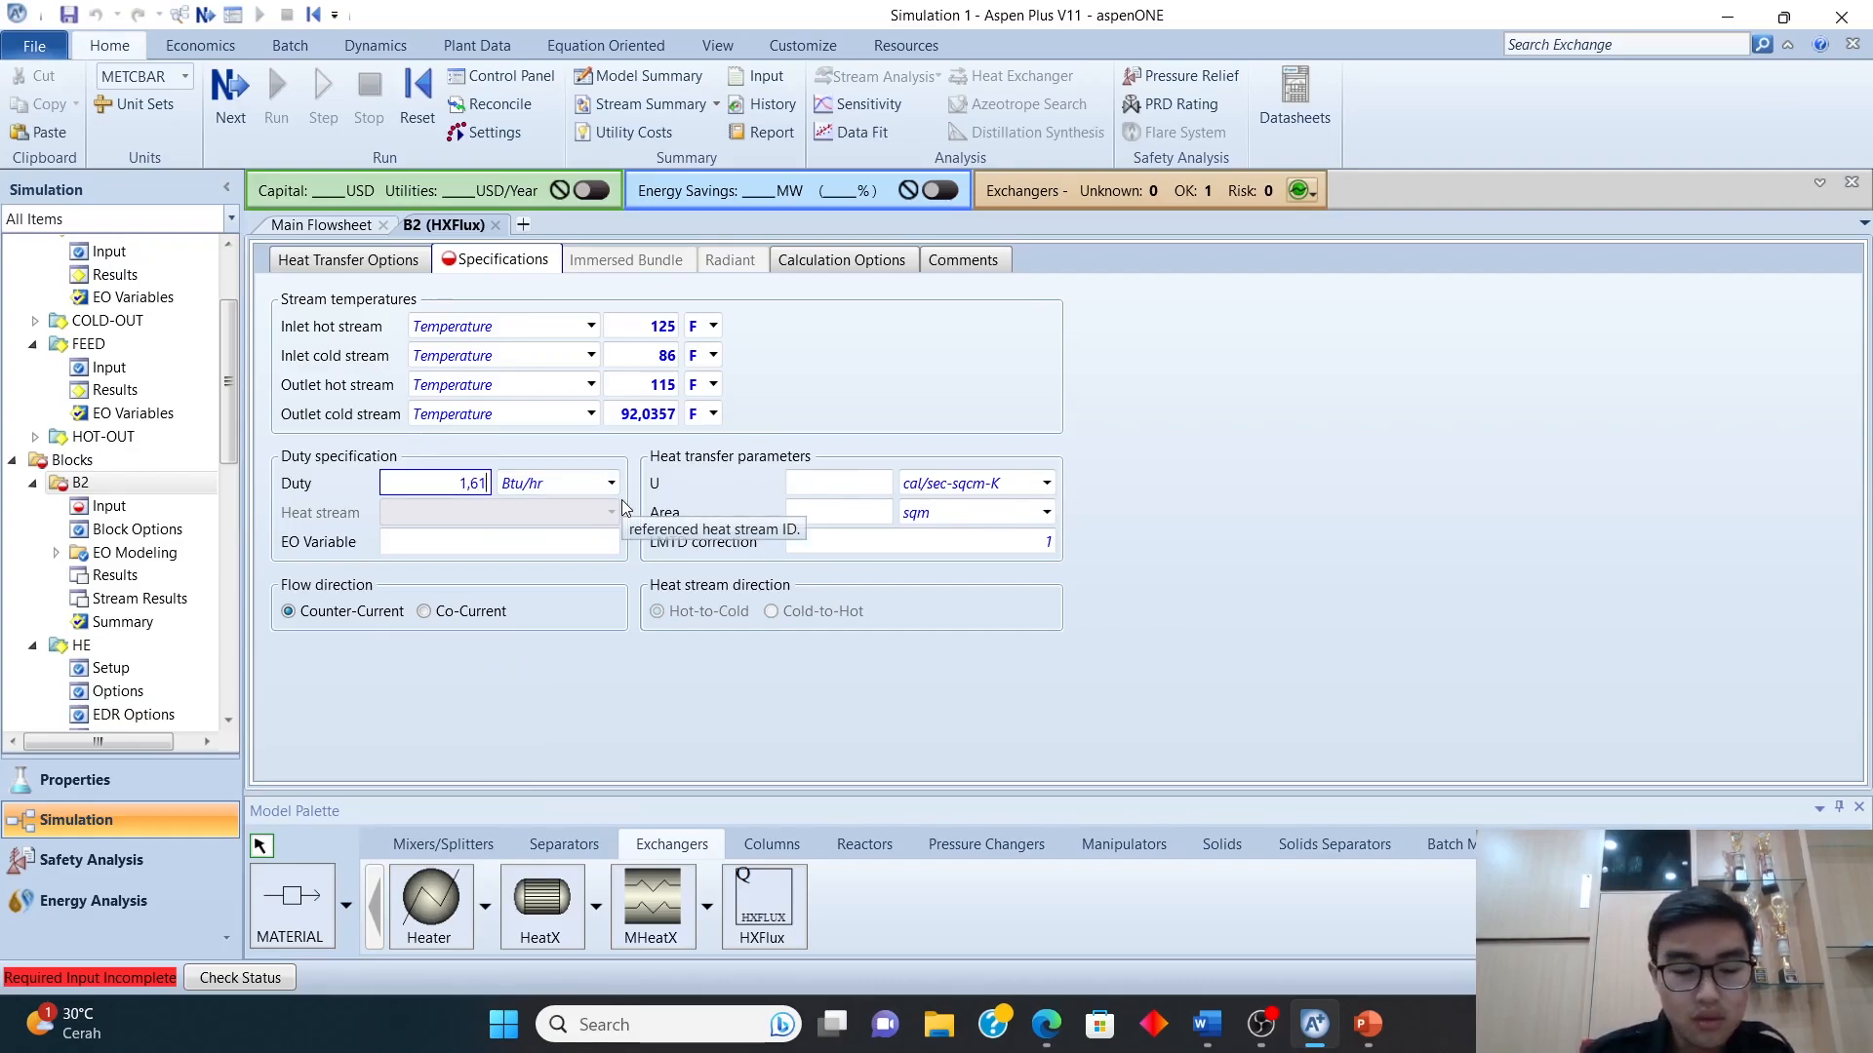
type("339")
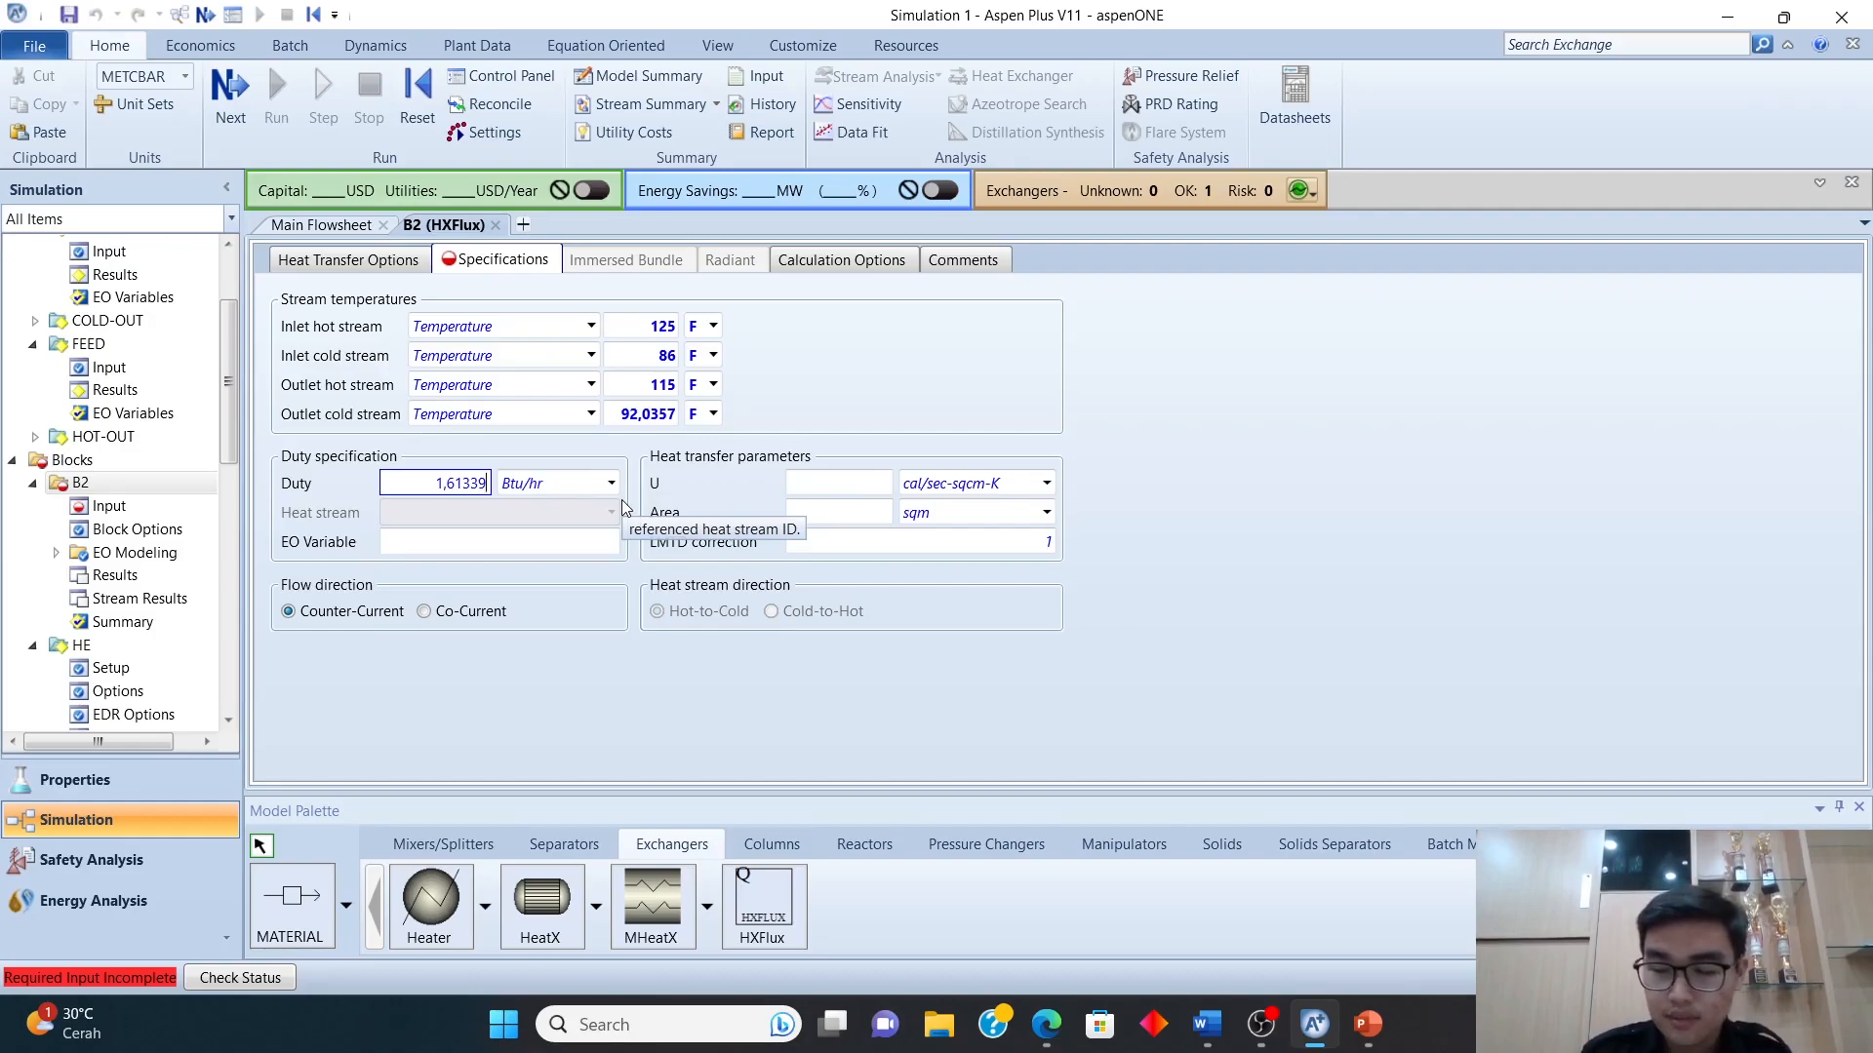
type("e+06")
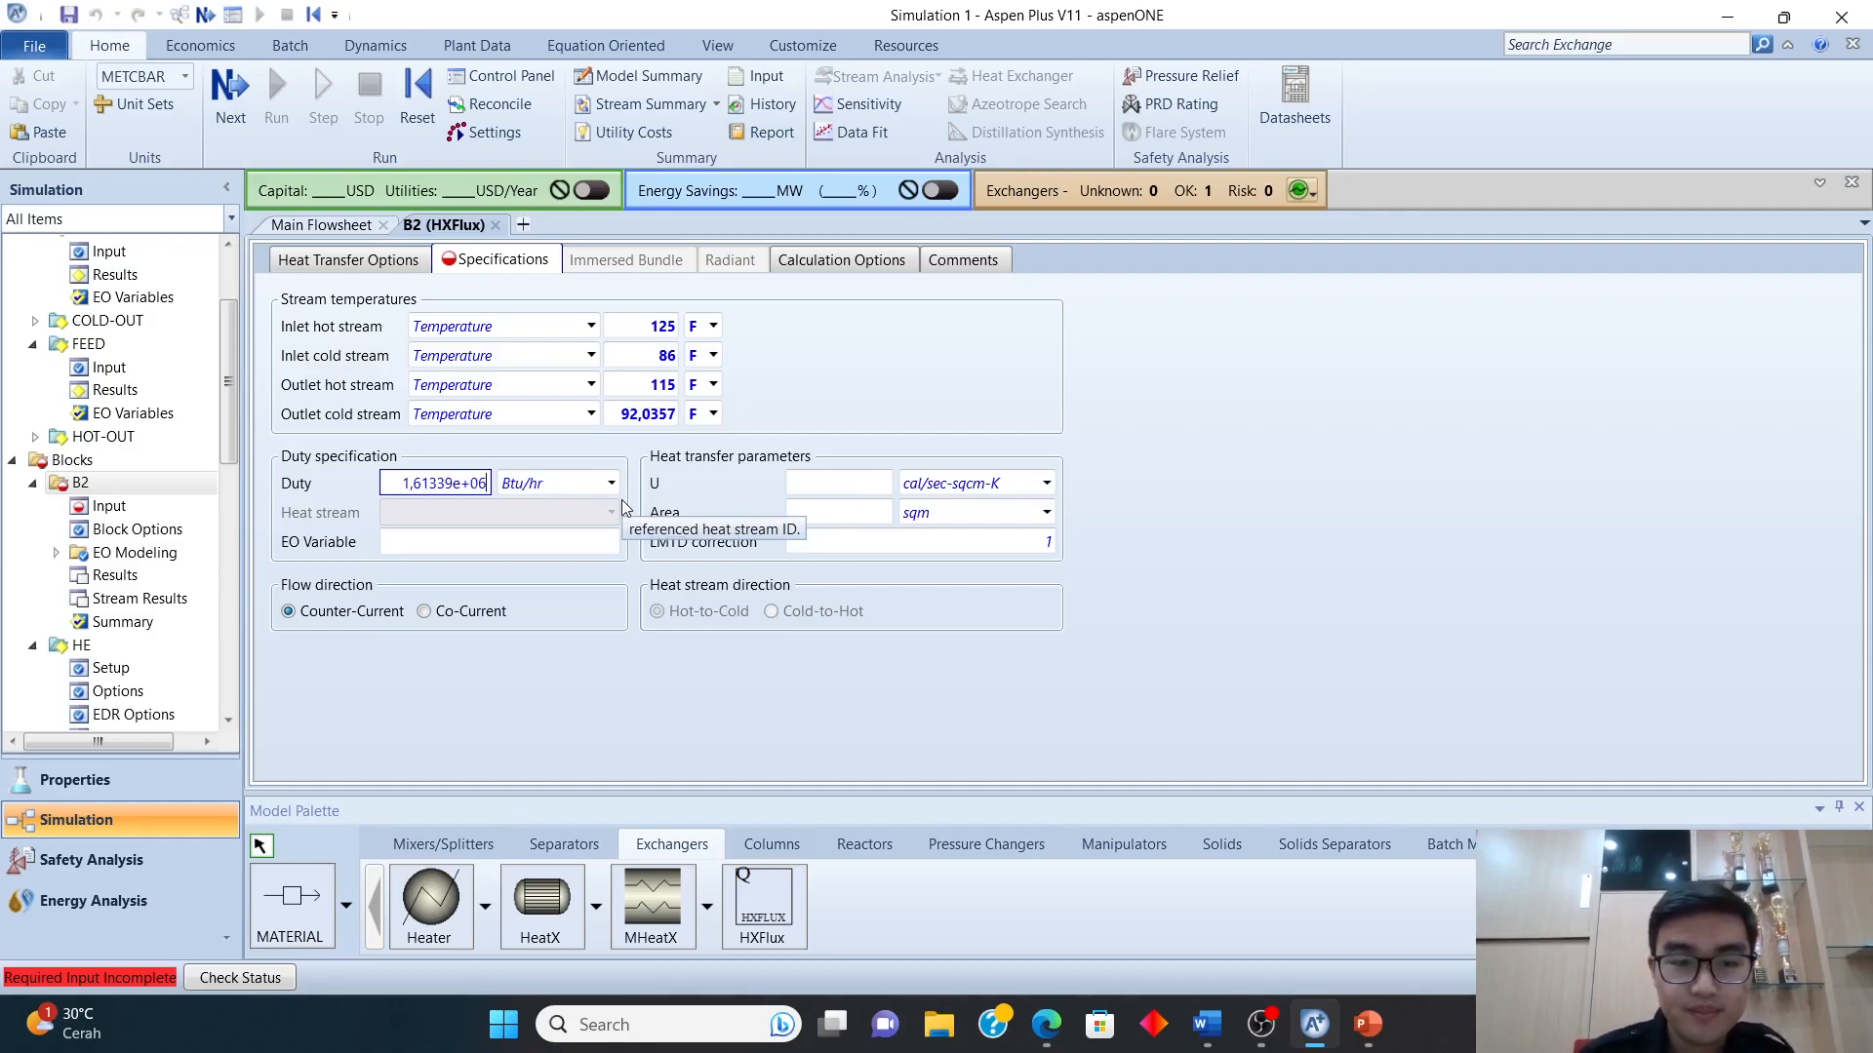
- Set the HXFlux heat transfer area to 376,896 sqft and close the block's input form to return to the flowsheet
left_click(858, 514)
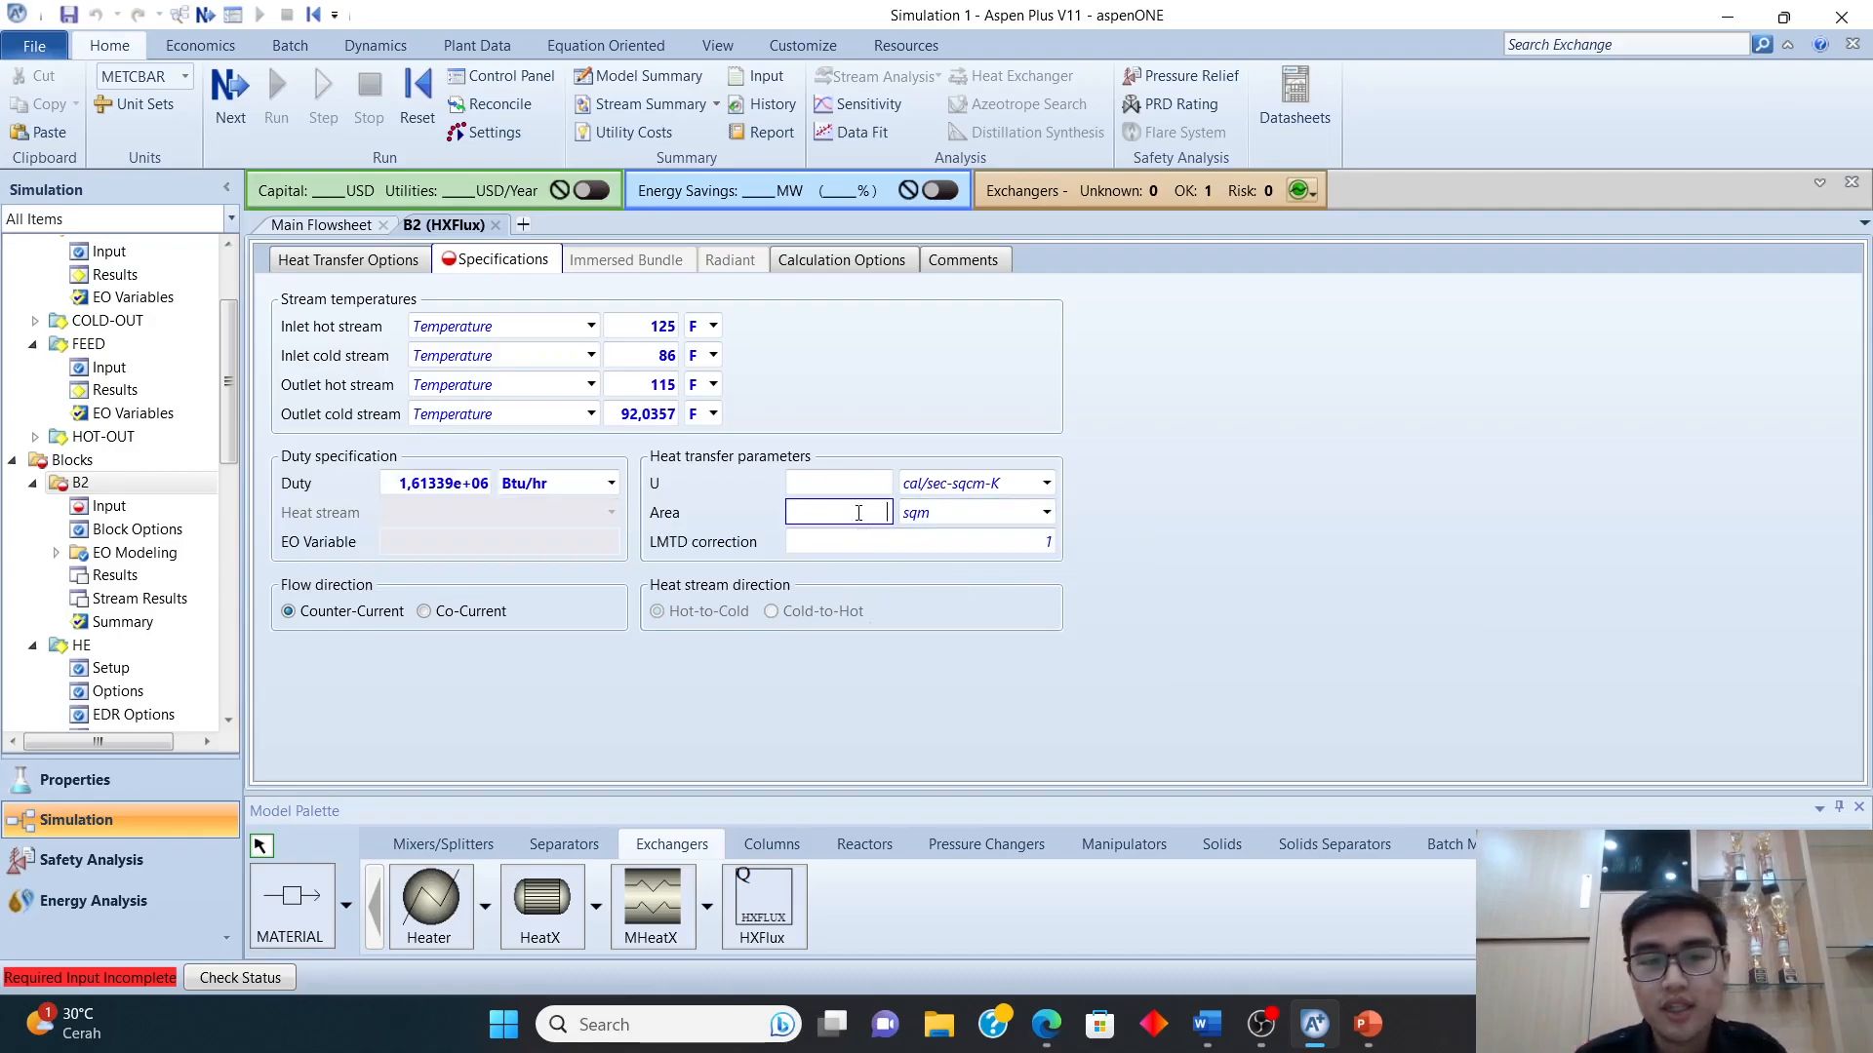
left_click(1047, 514)
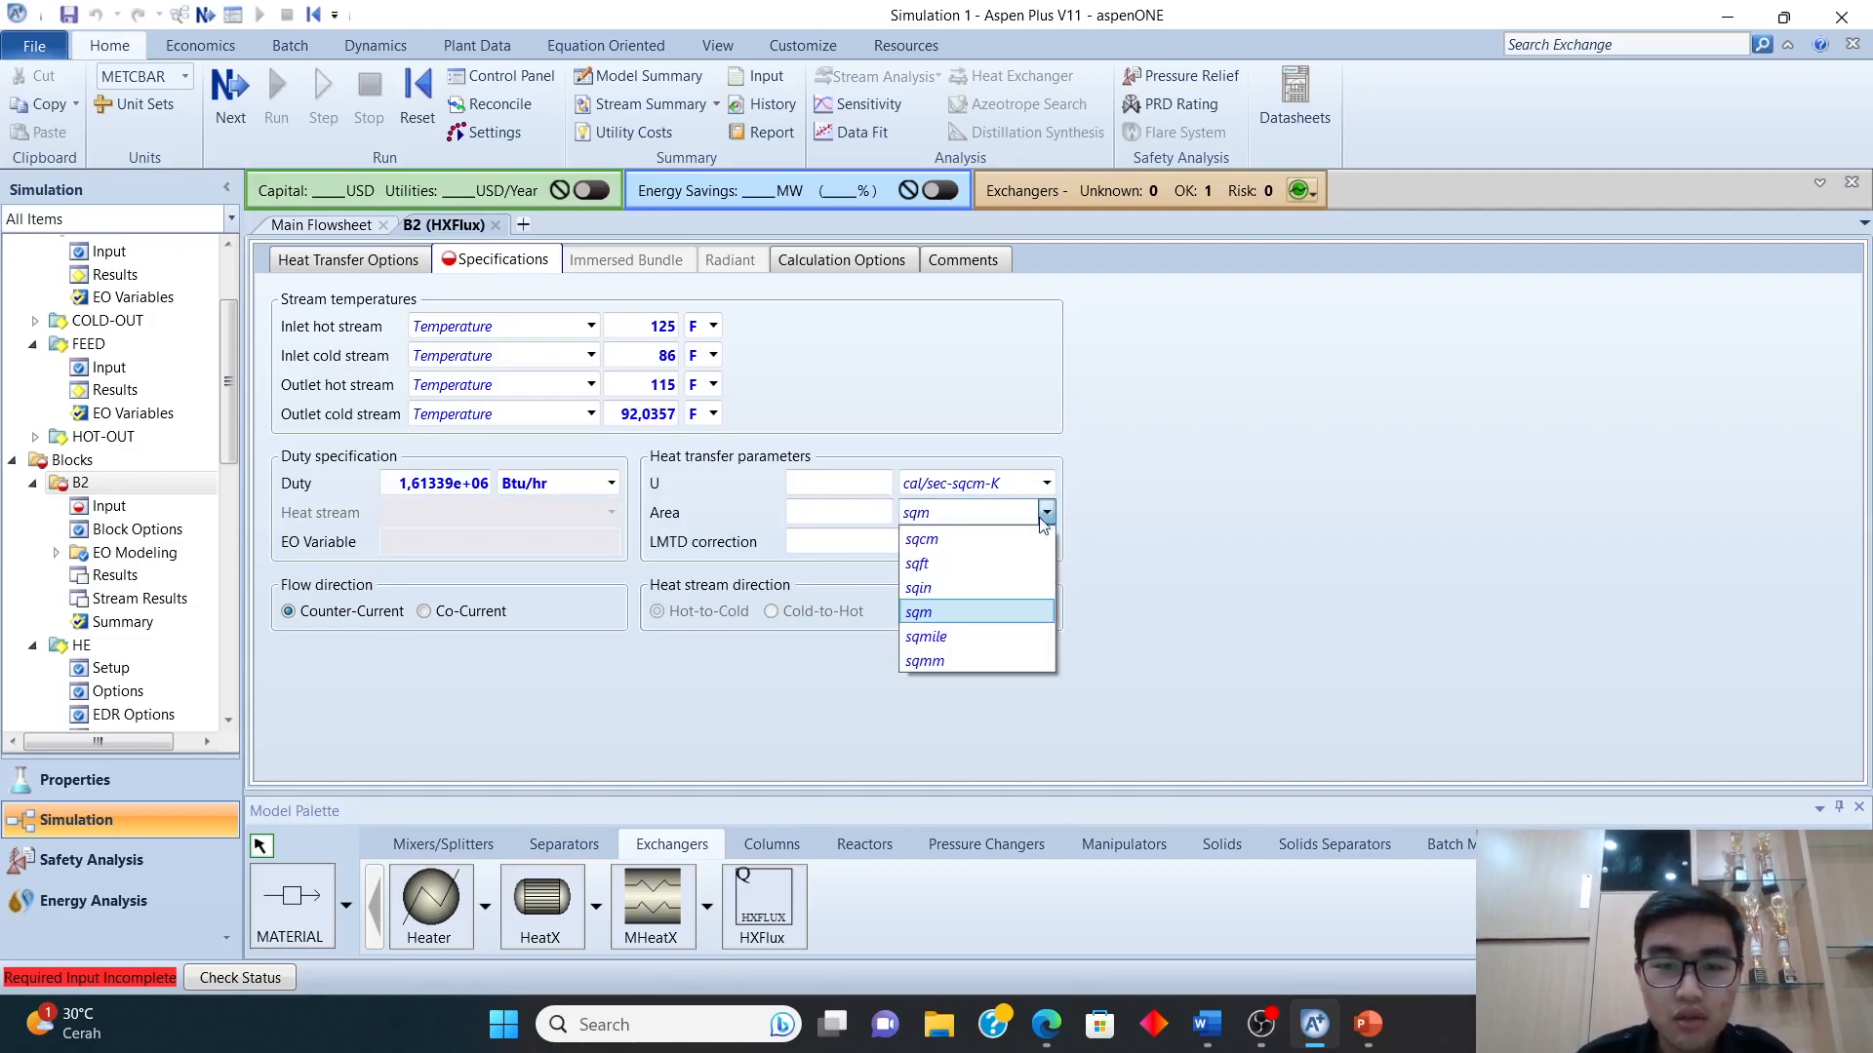
left_click(974, 558)
left_click(862, 508)
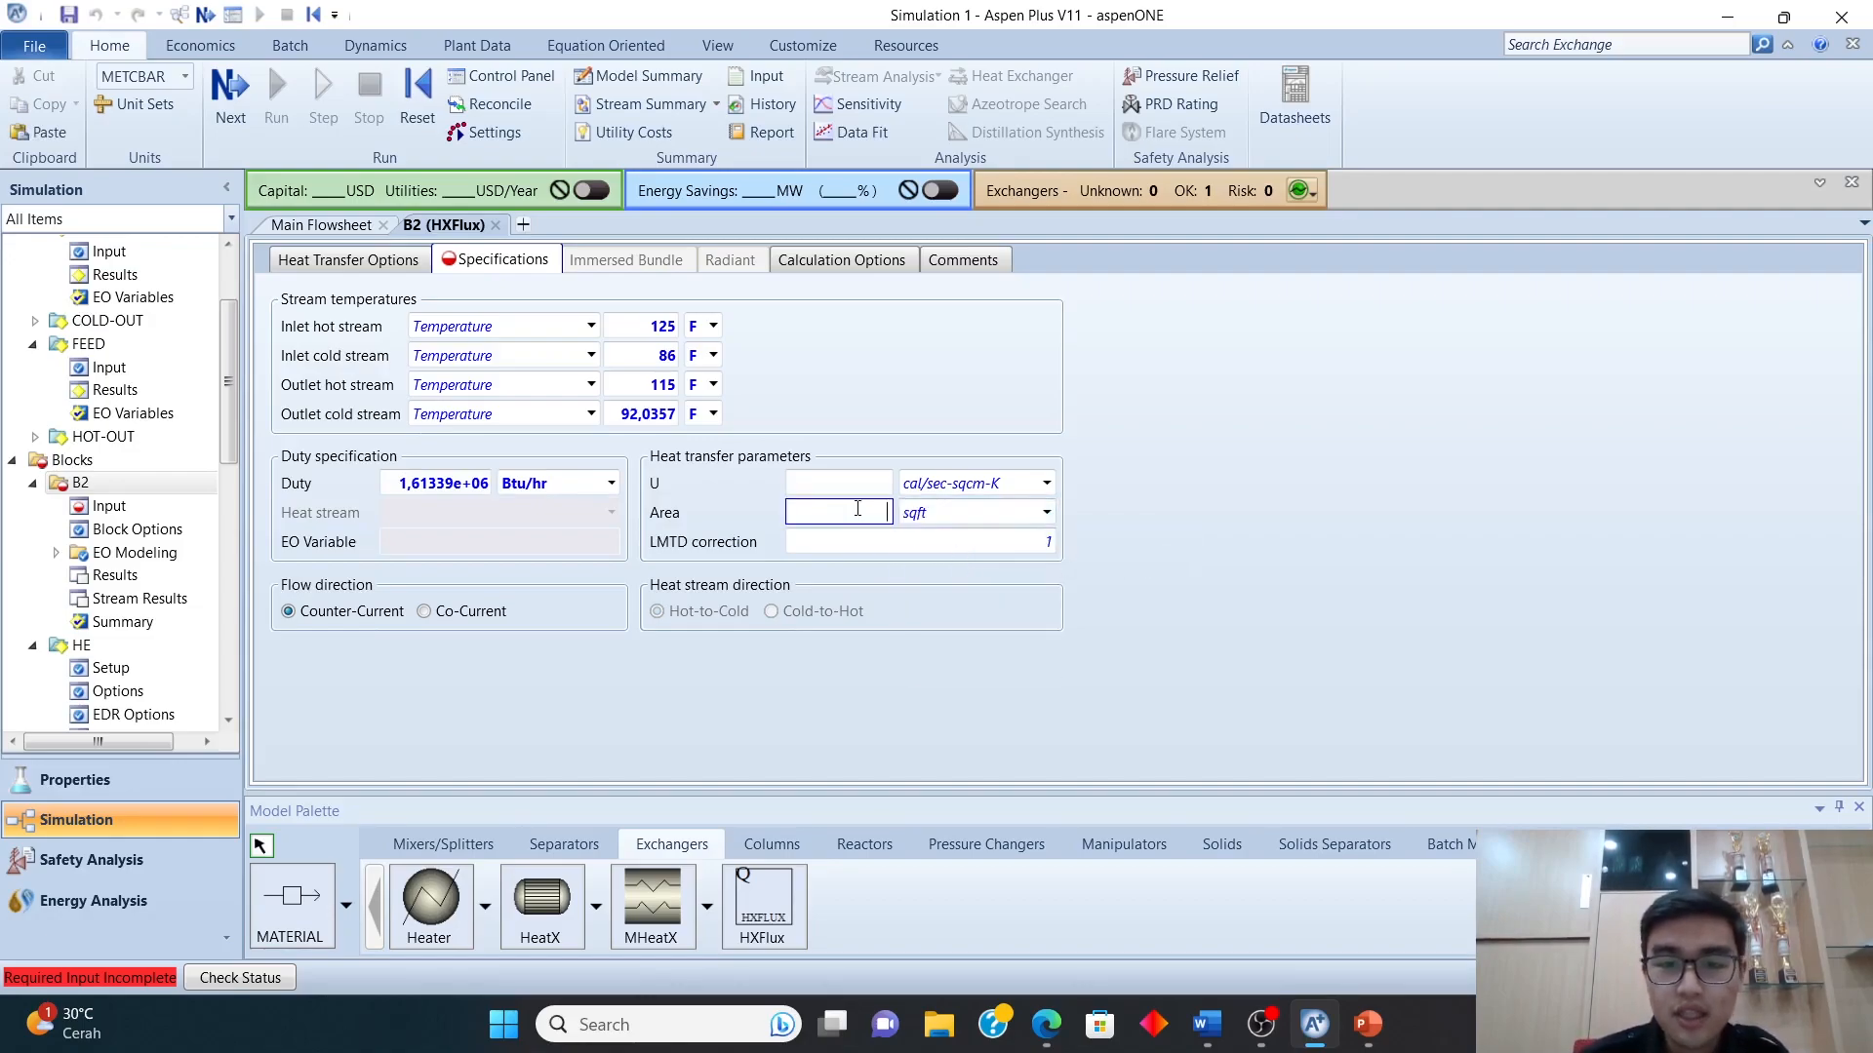
type("376,")
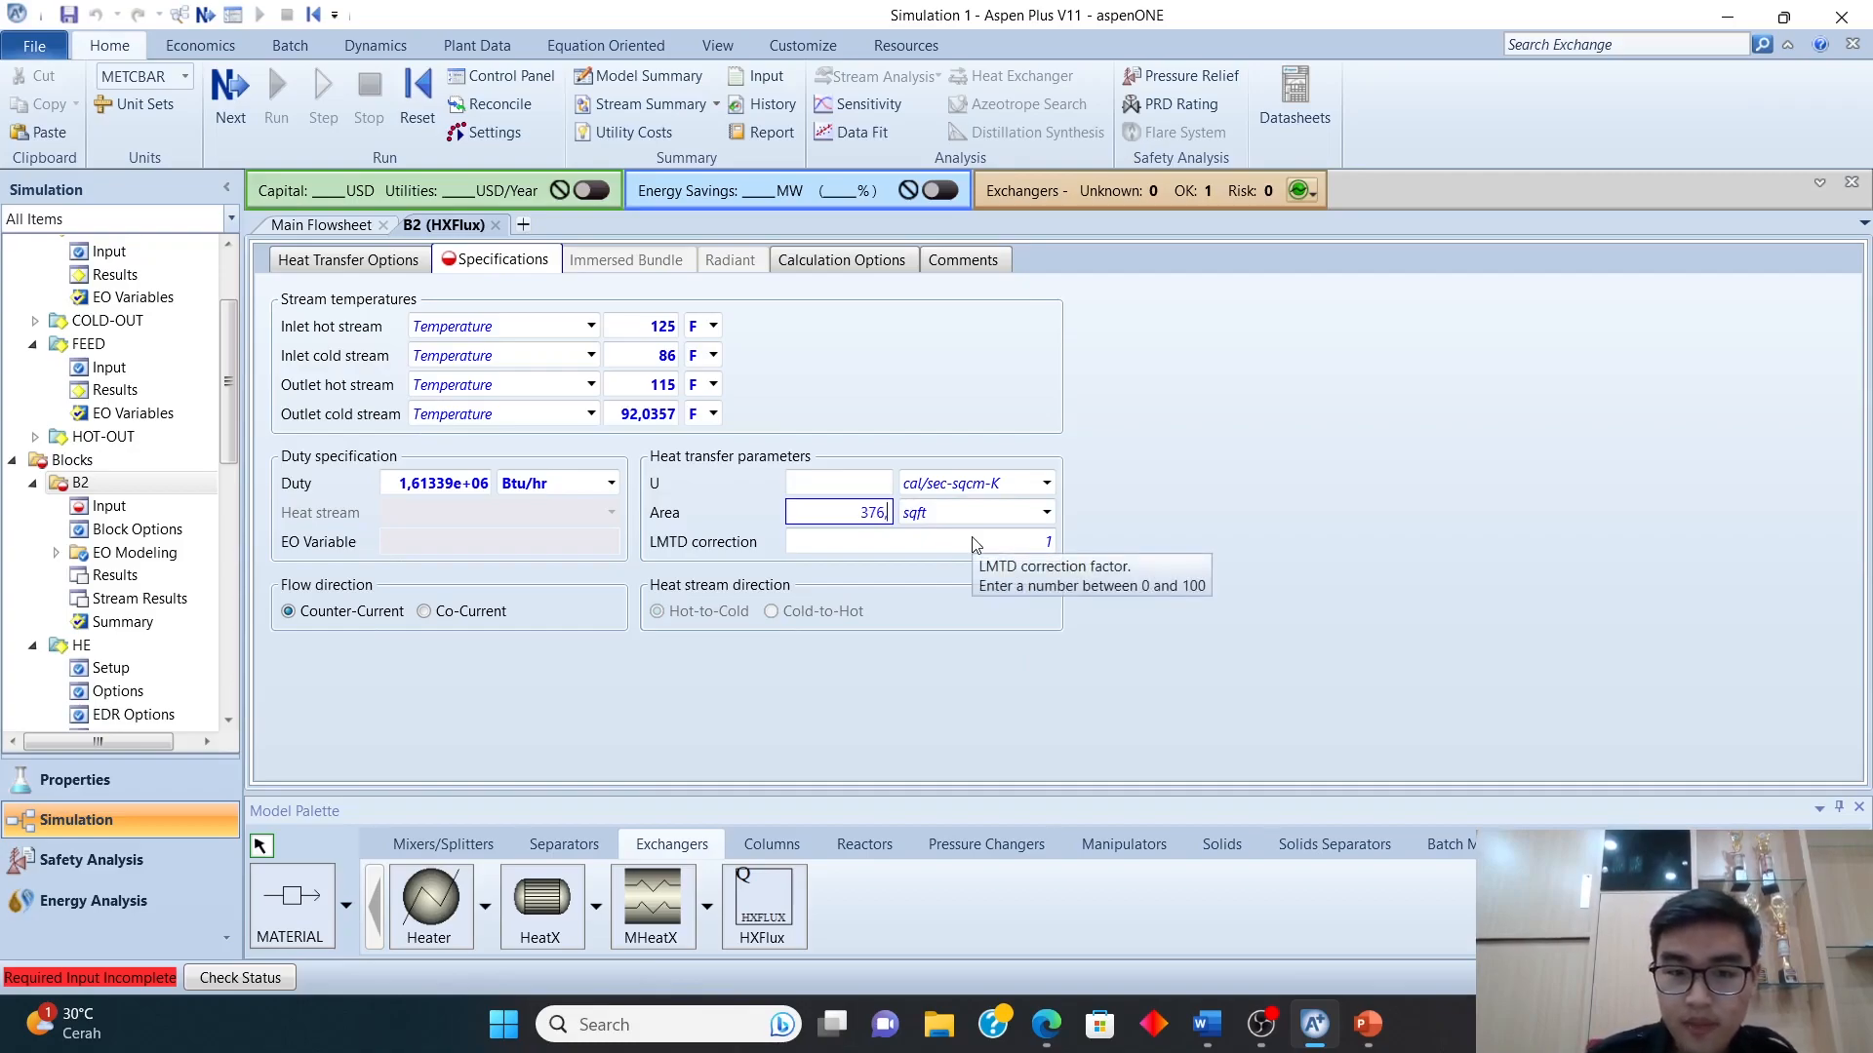
type("896")
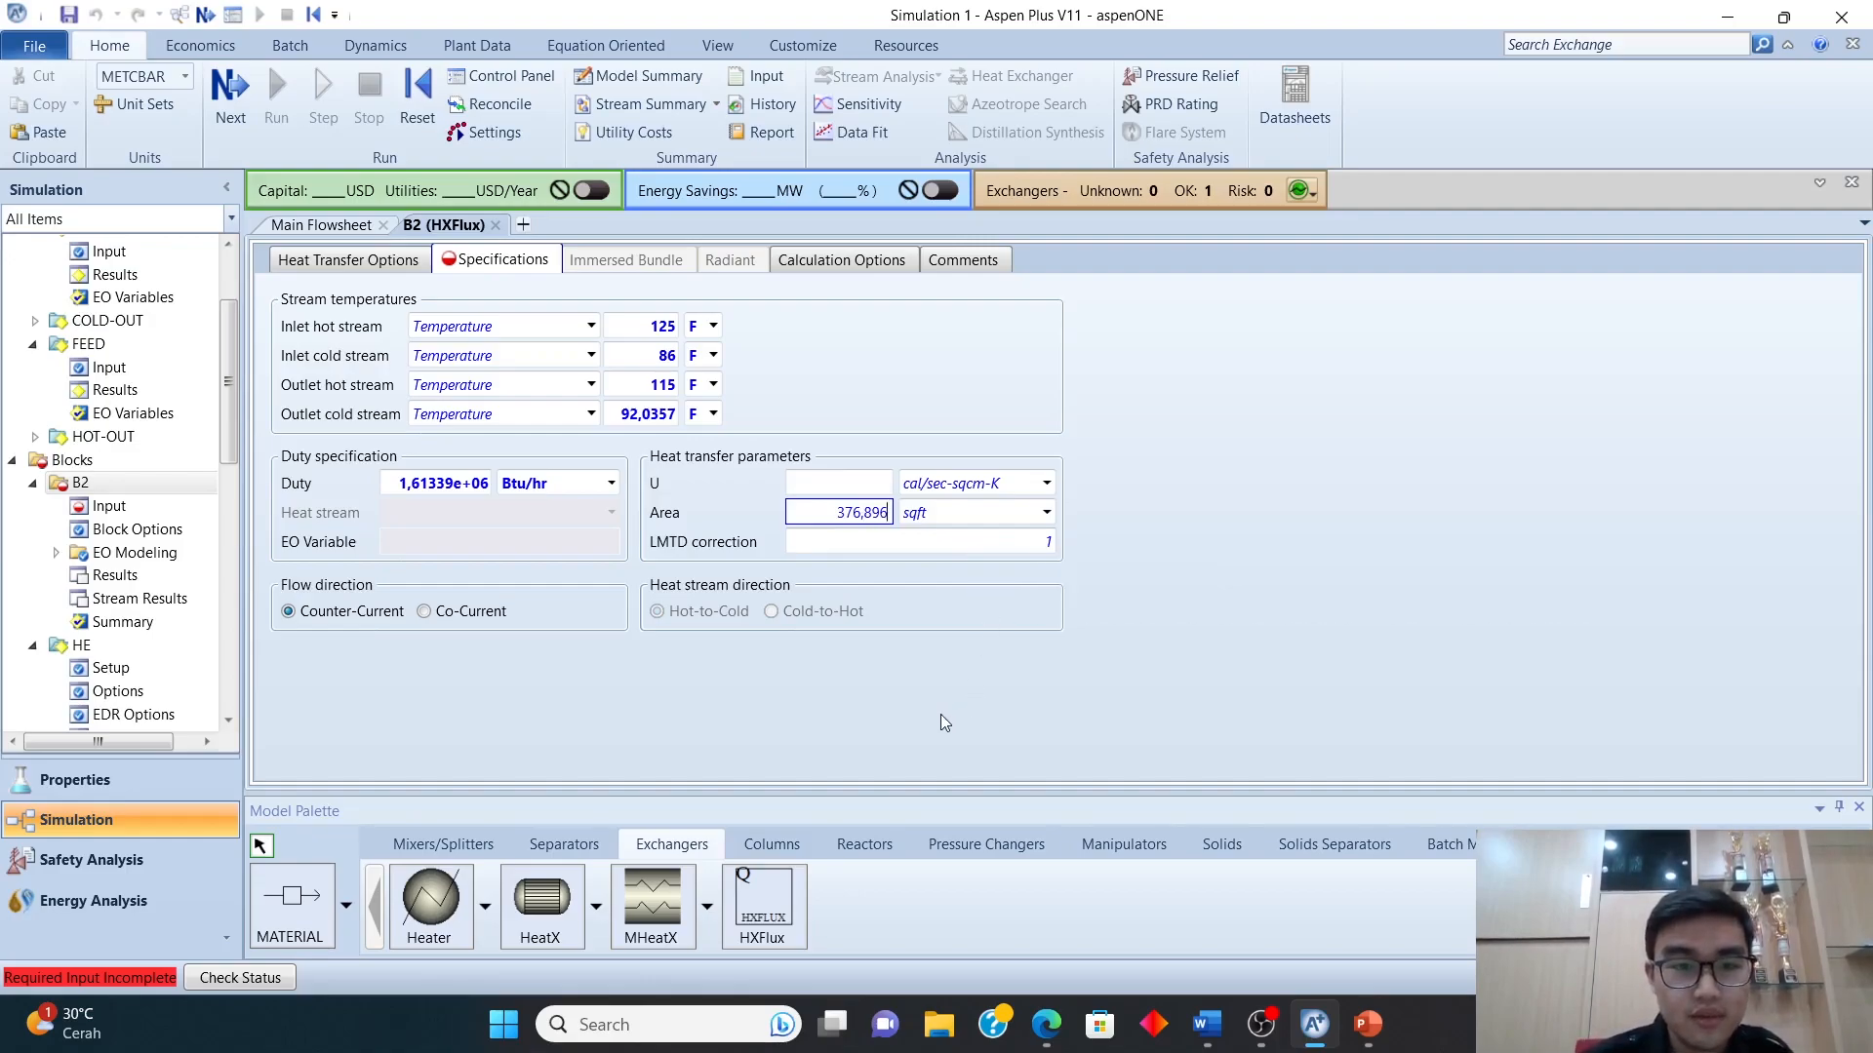
key("Return")
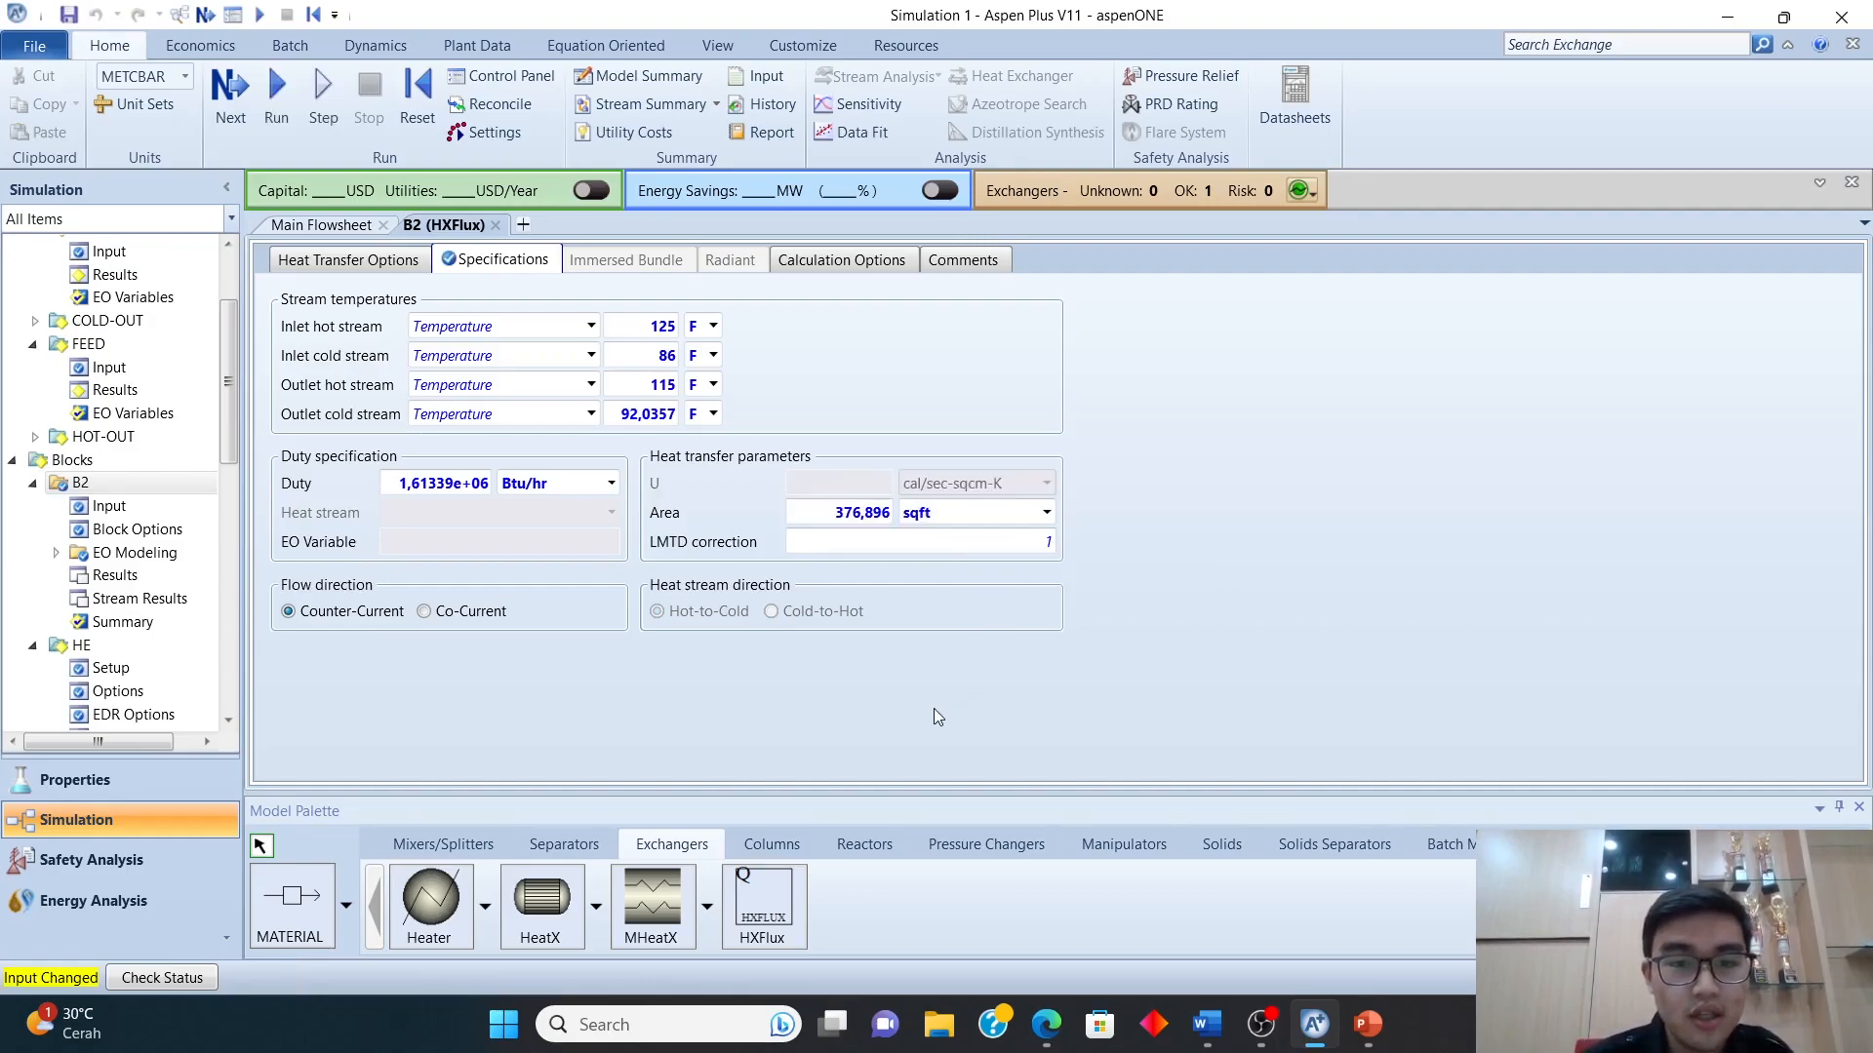
left_click(496, 226)
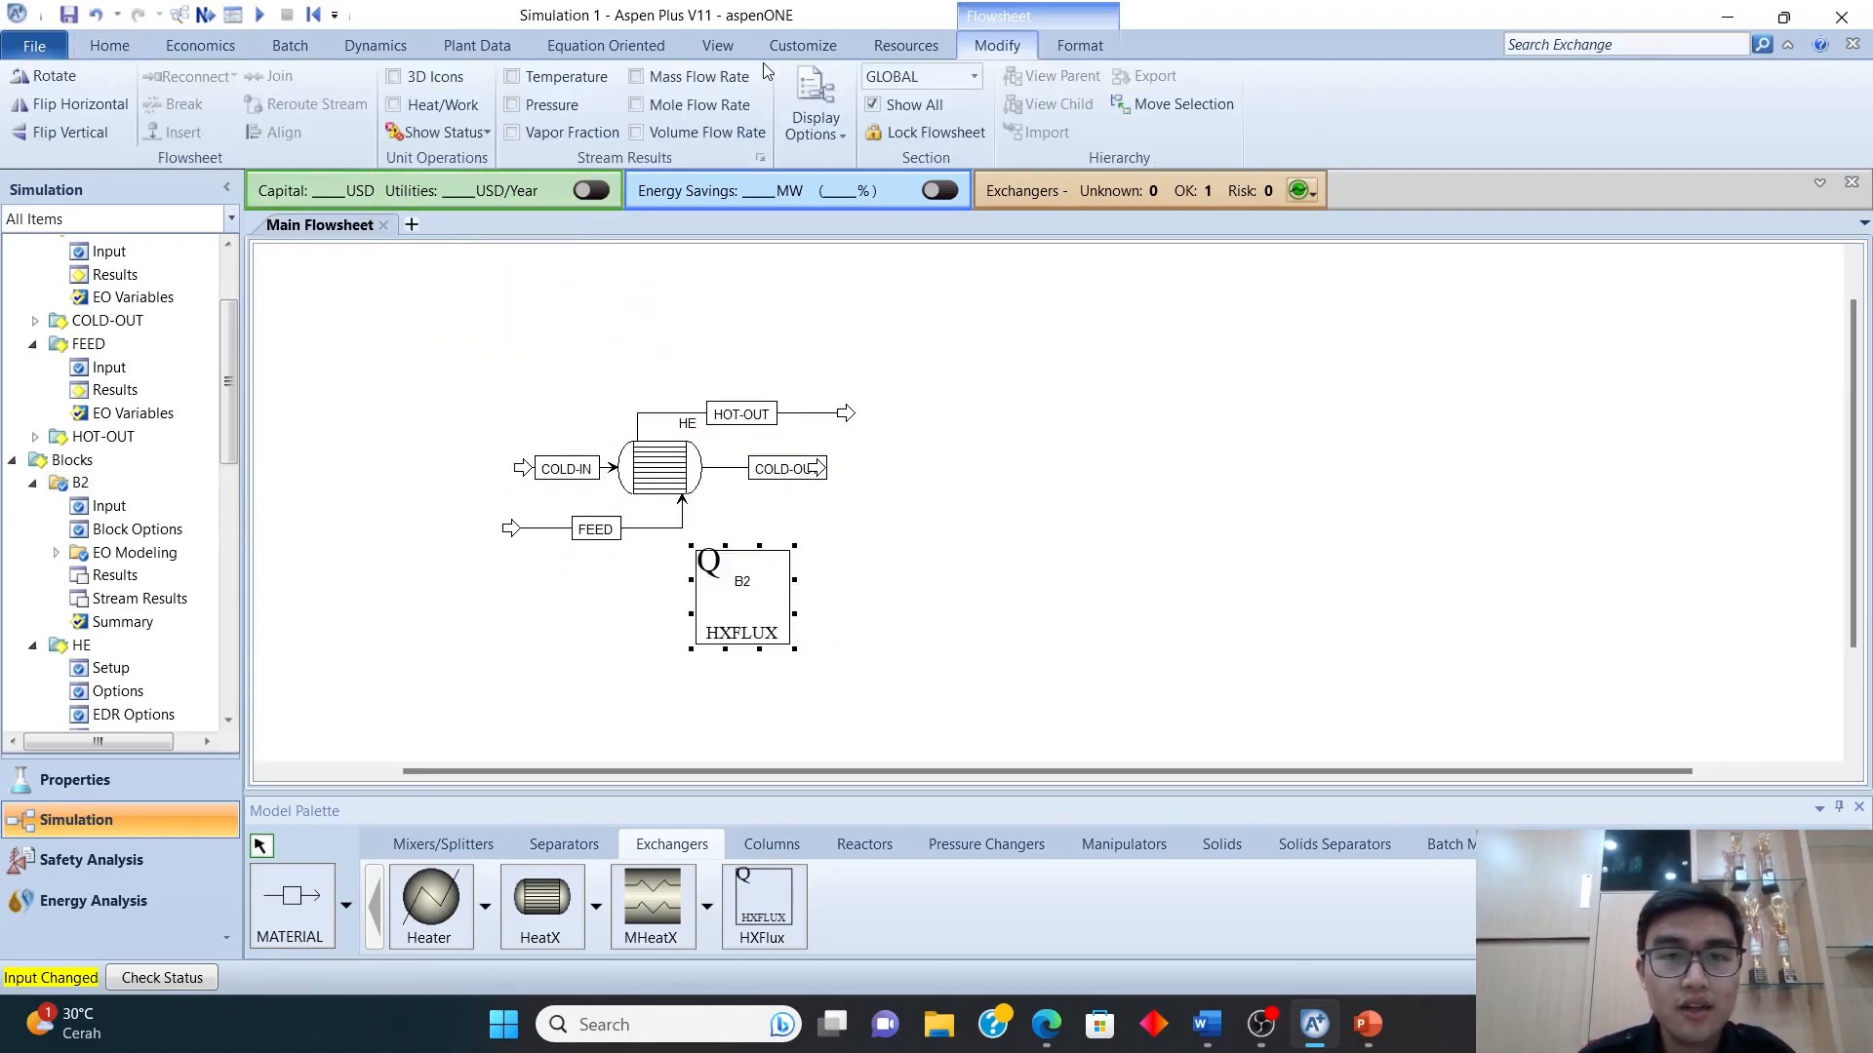
- Run the simulation with the completed HXFlux specifications and open the results of the HXFlux block B2
left_click(310, 12)
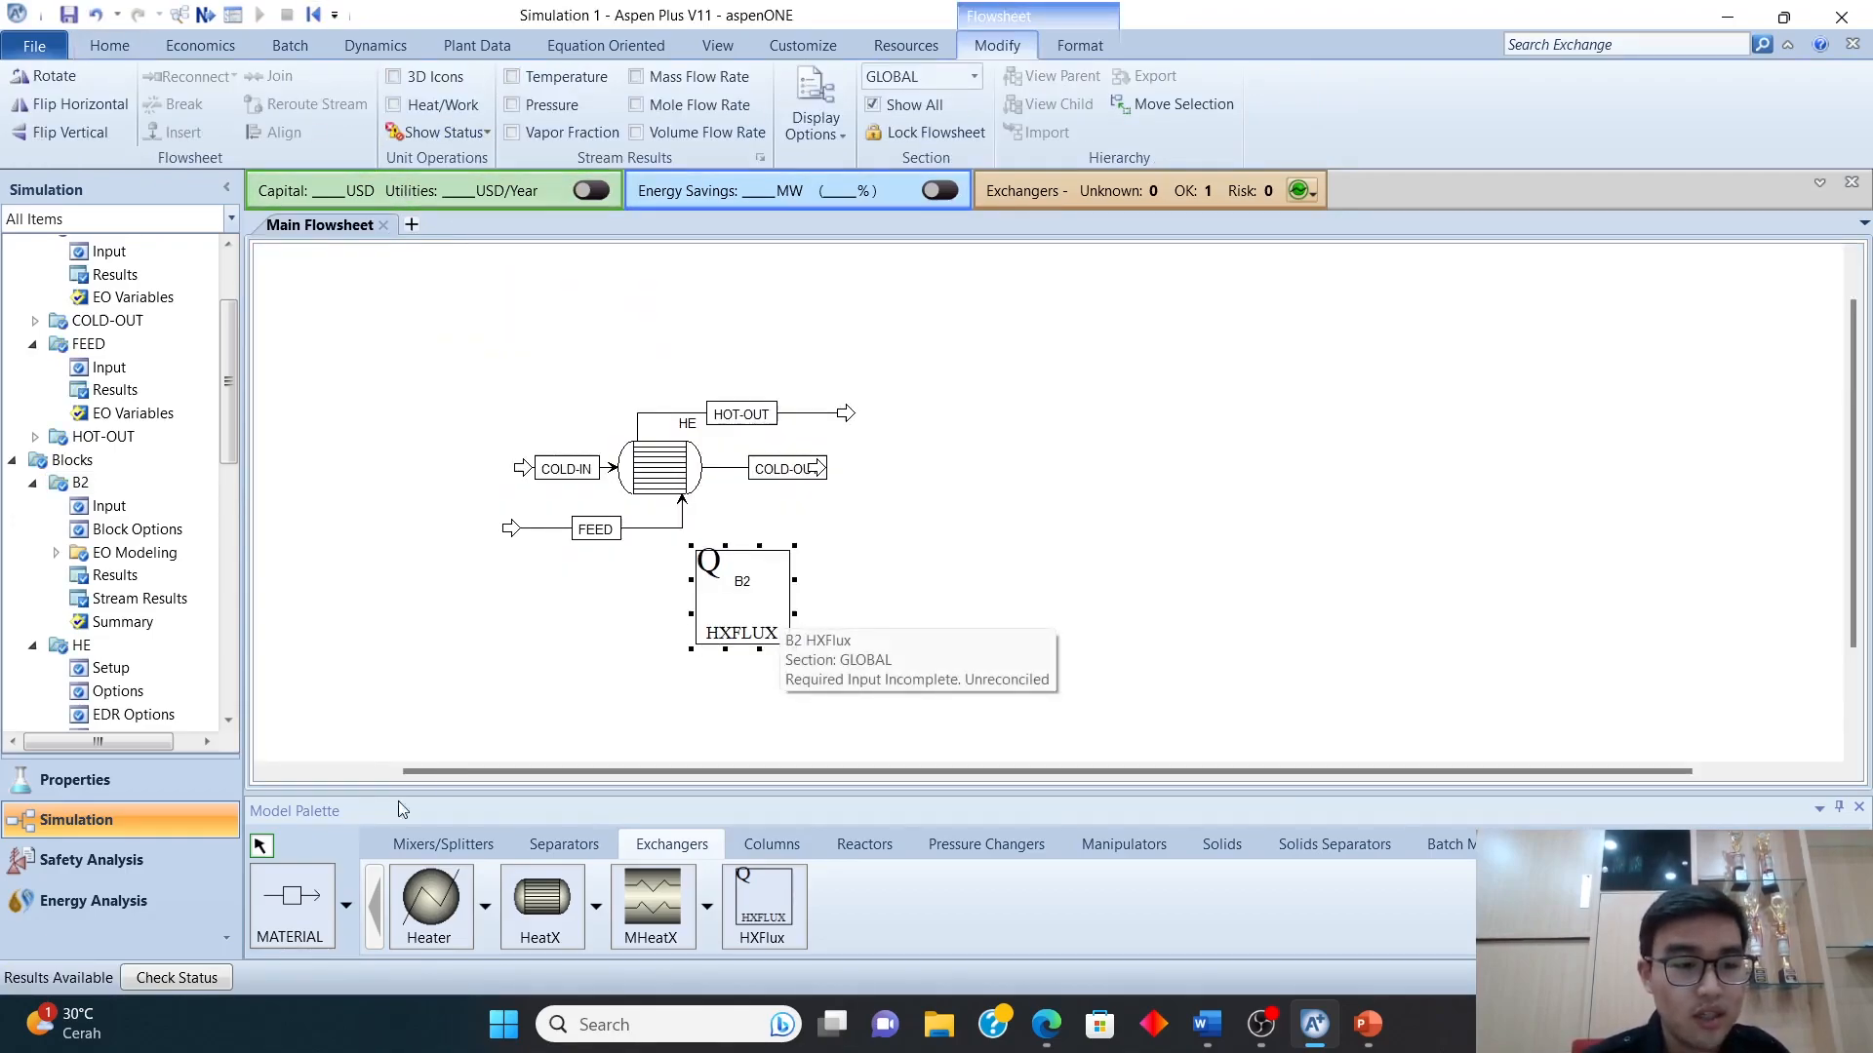
right_click(752, 593)
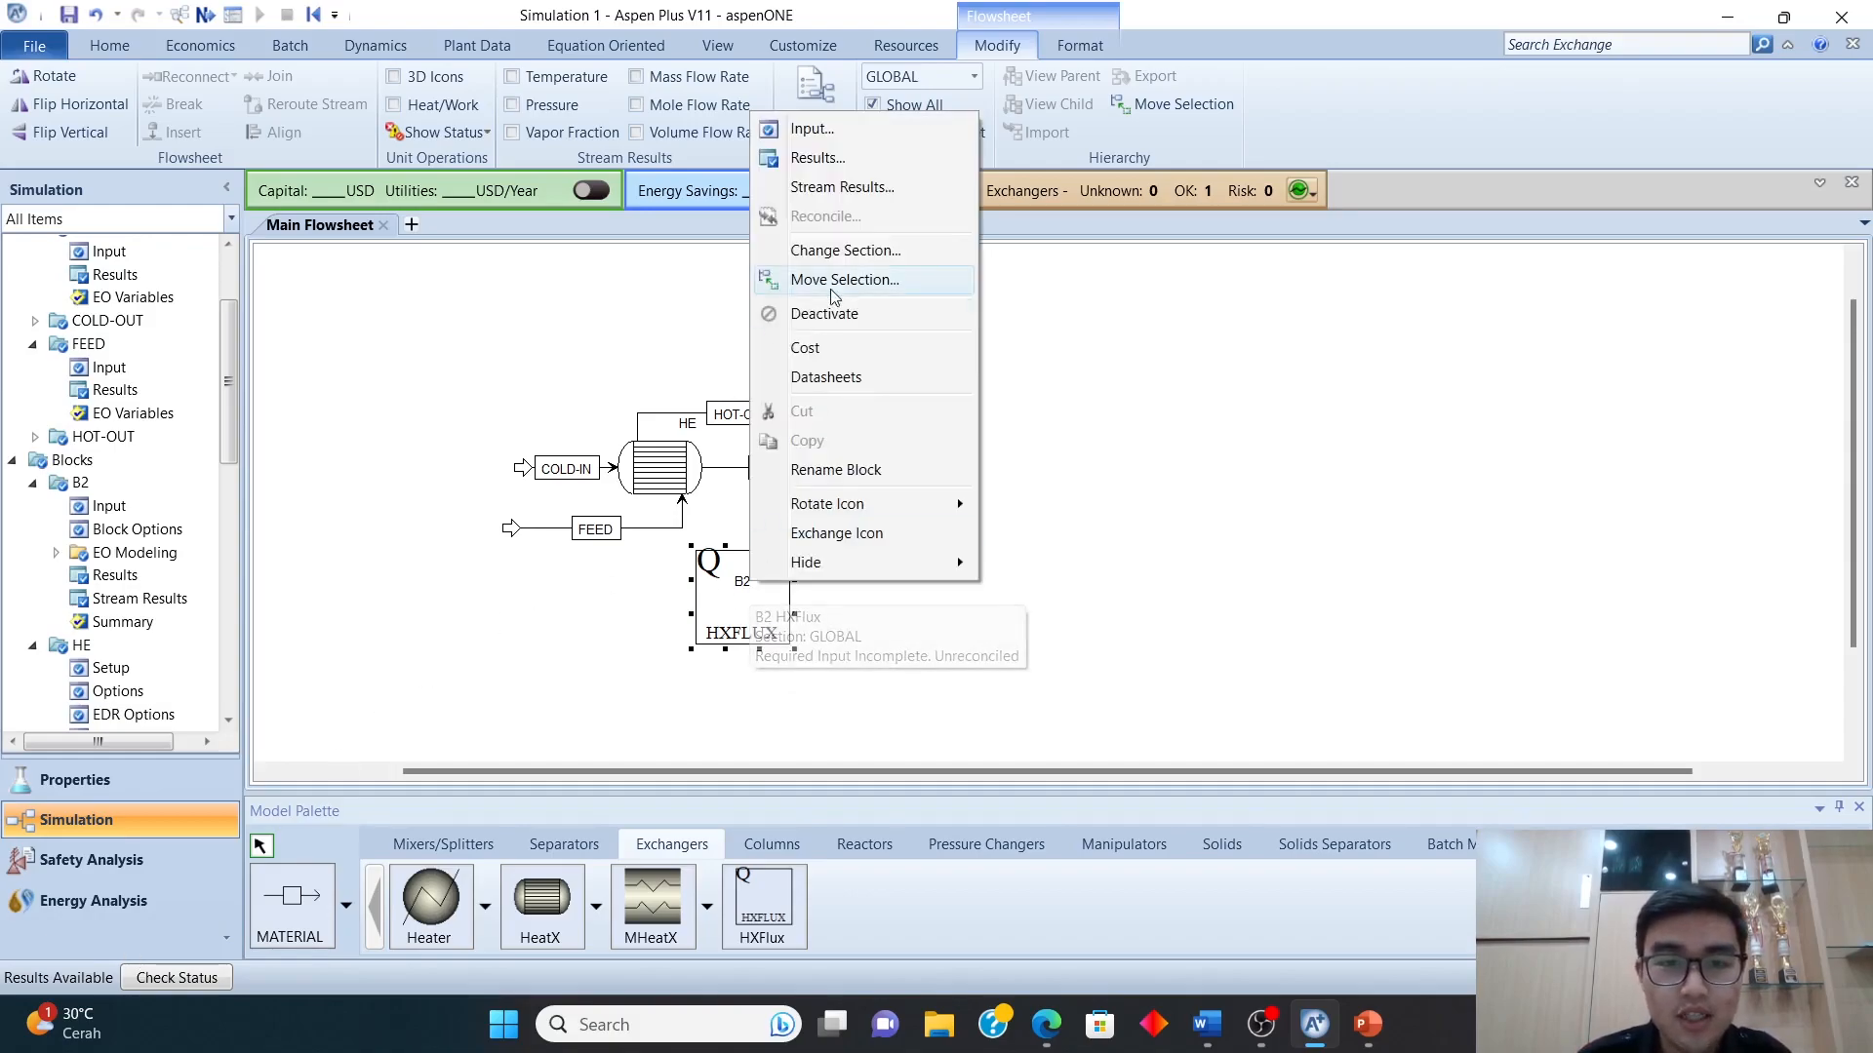
left_click(815, 156)
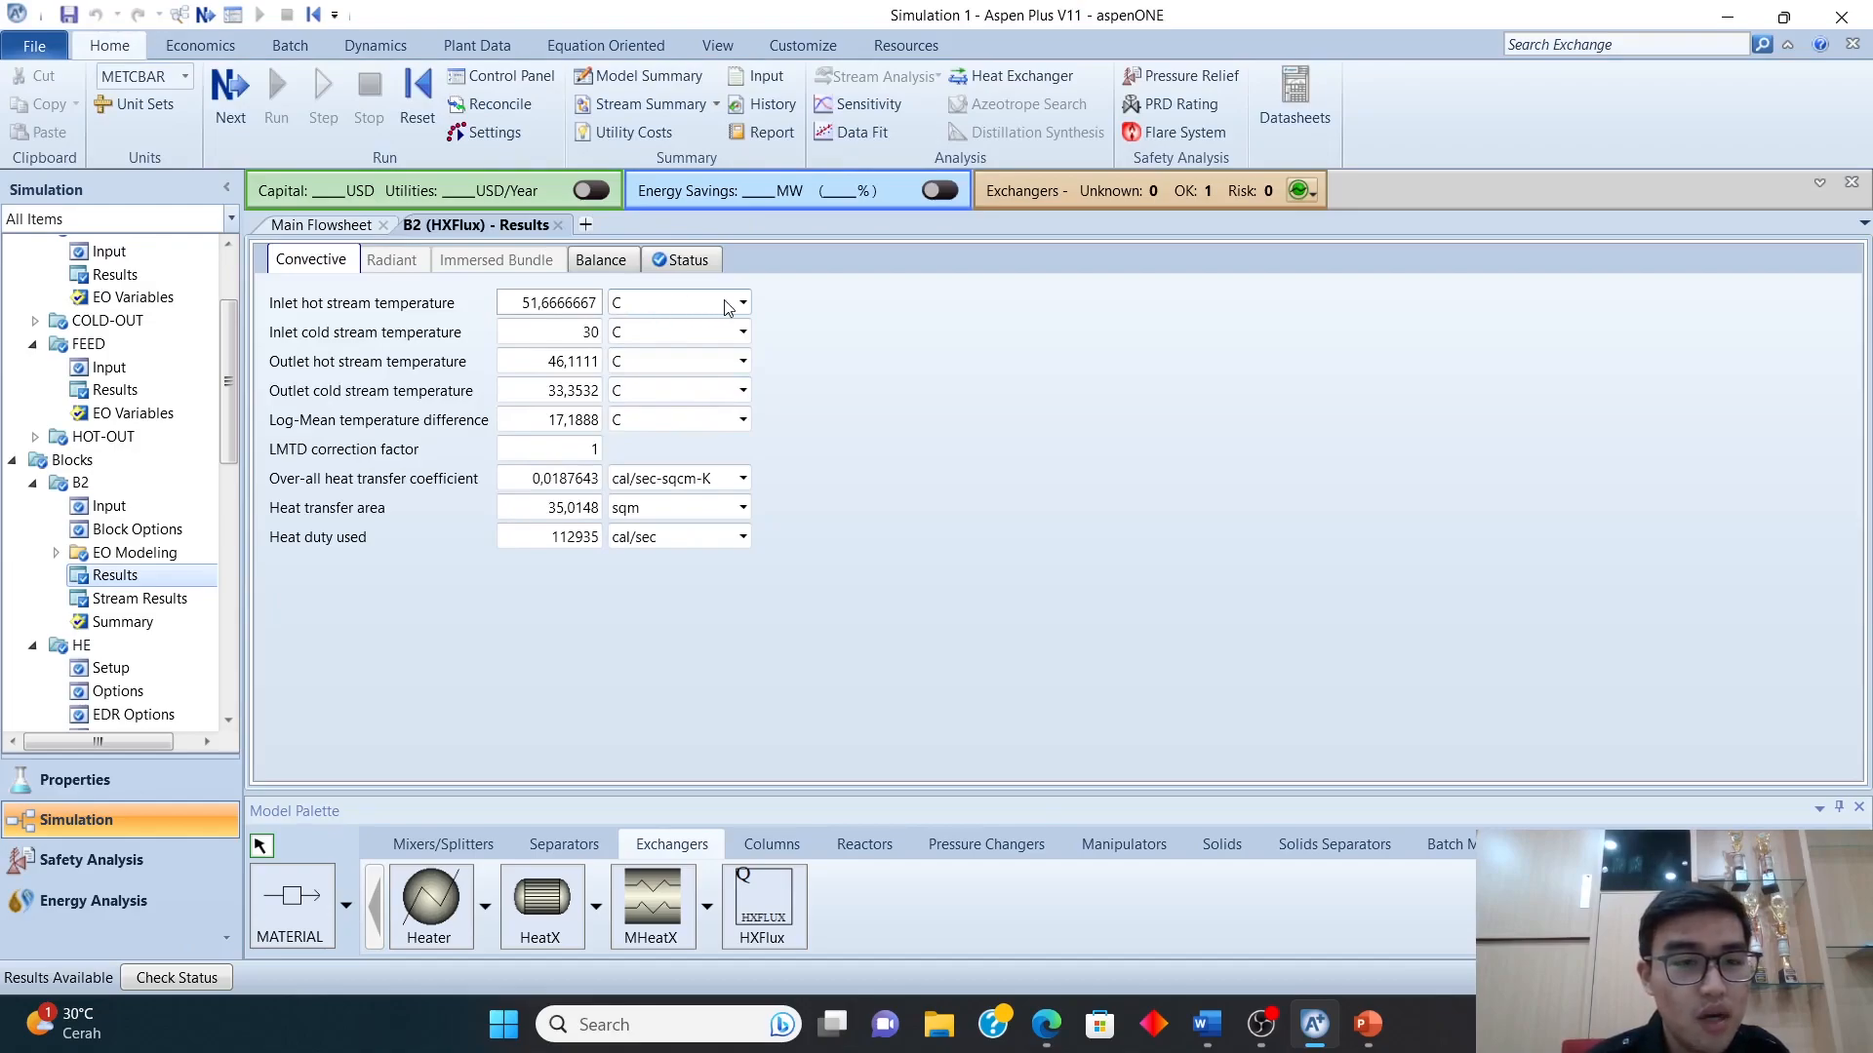
- Switch the unit of the over-all heat transfer coefficient in the HXFlux results to Btu/hr-sqft-F
left_click(689, 304)
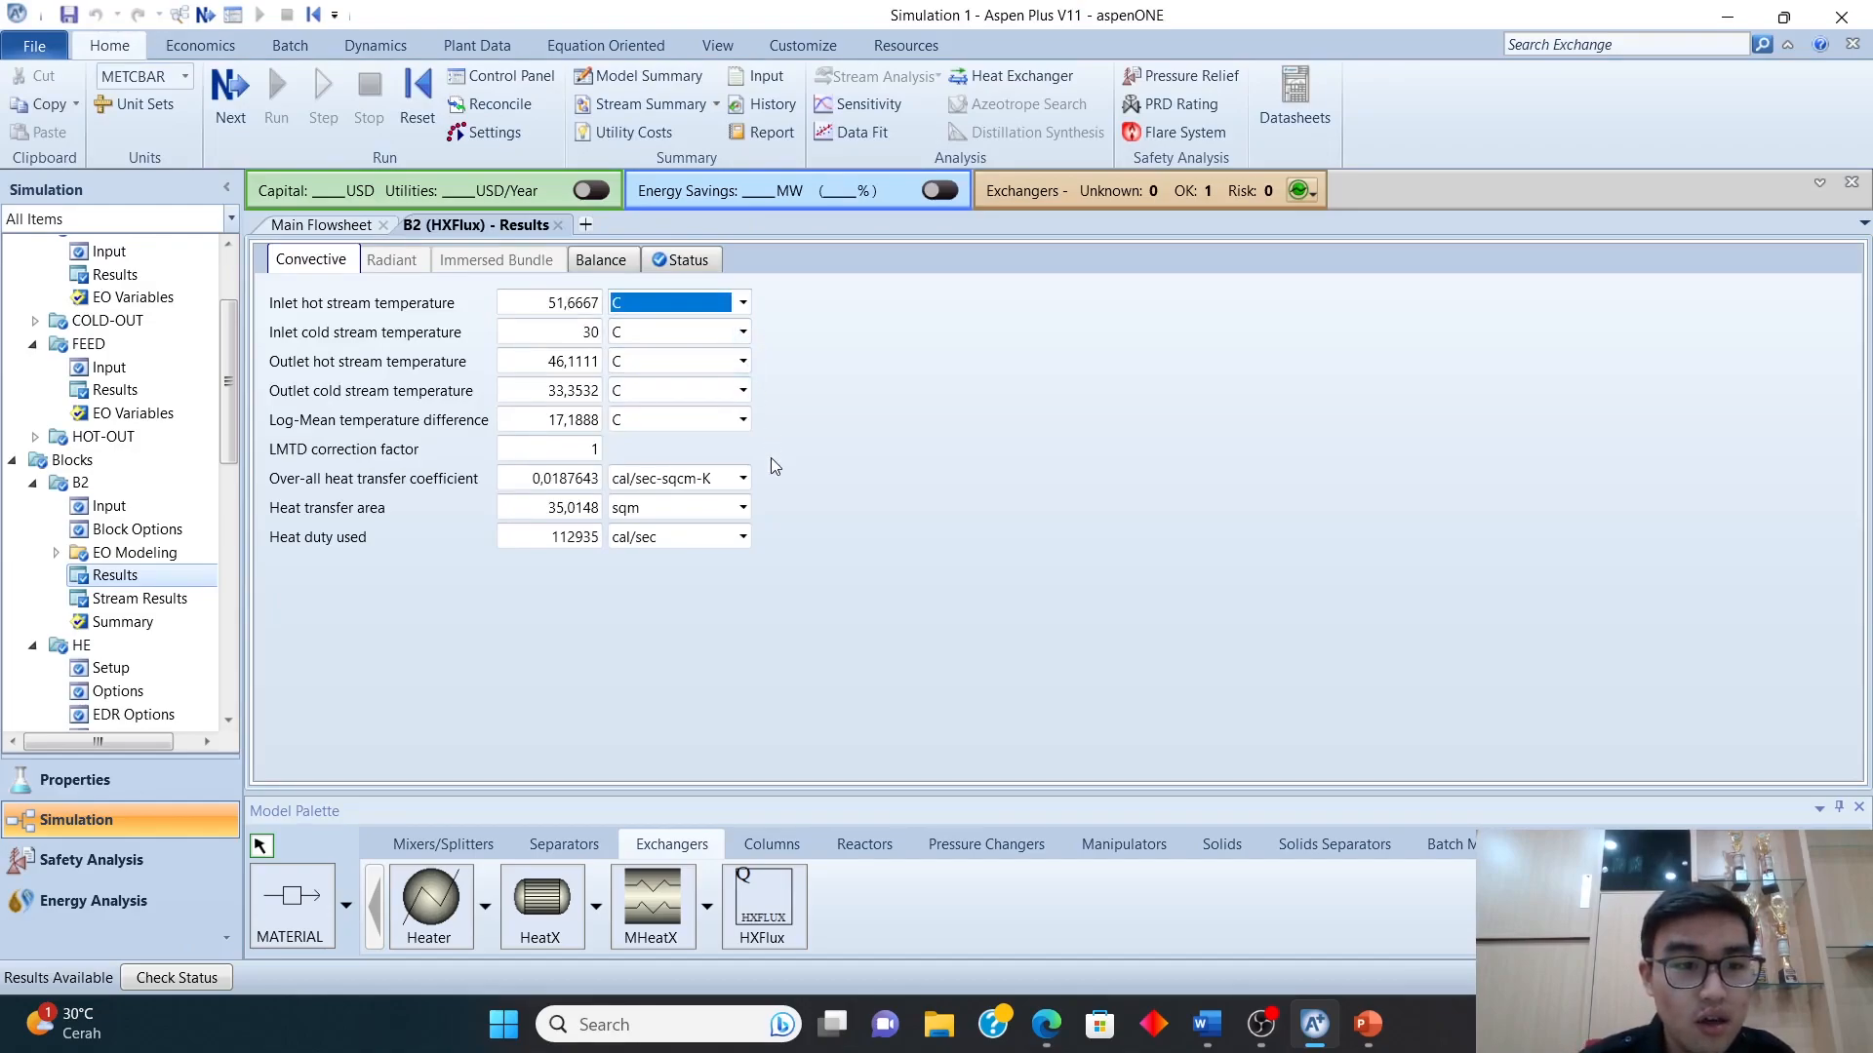
left_click(727, 480)
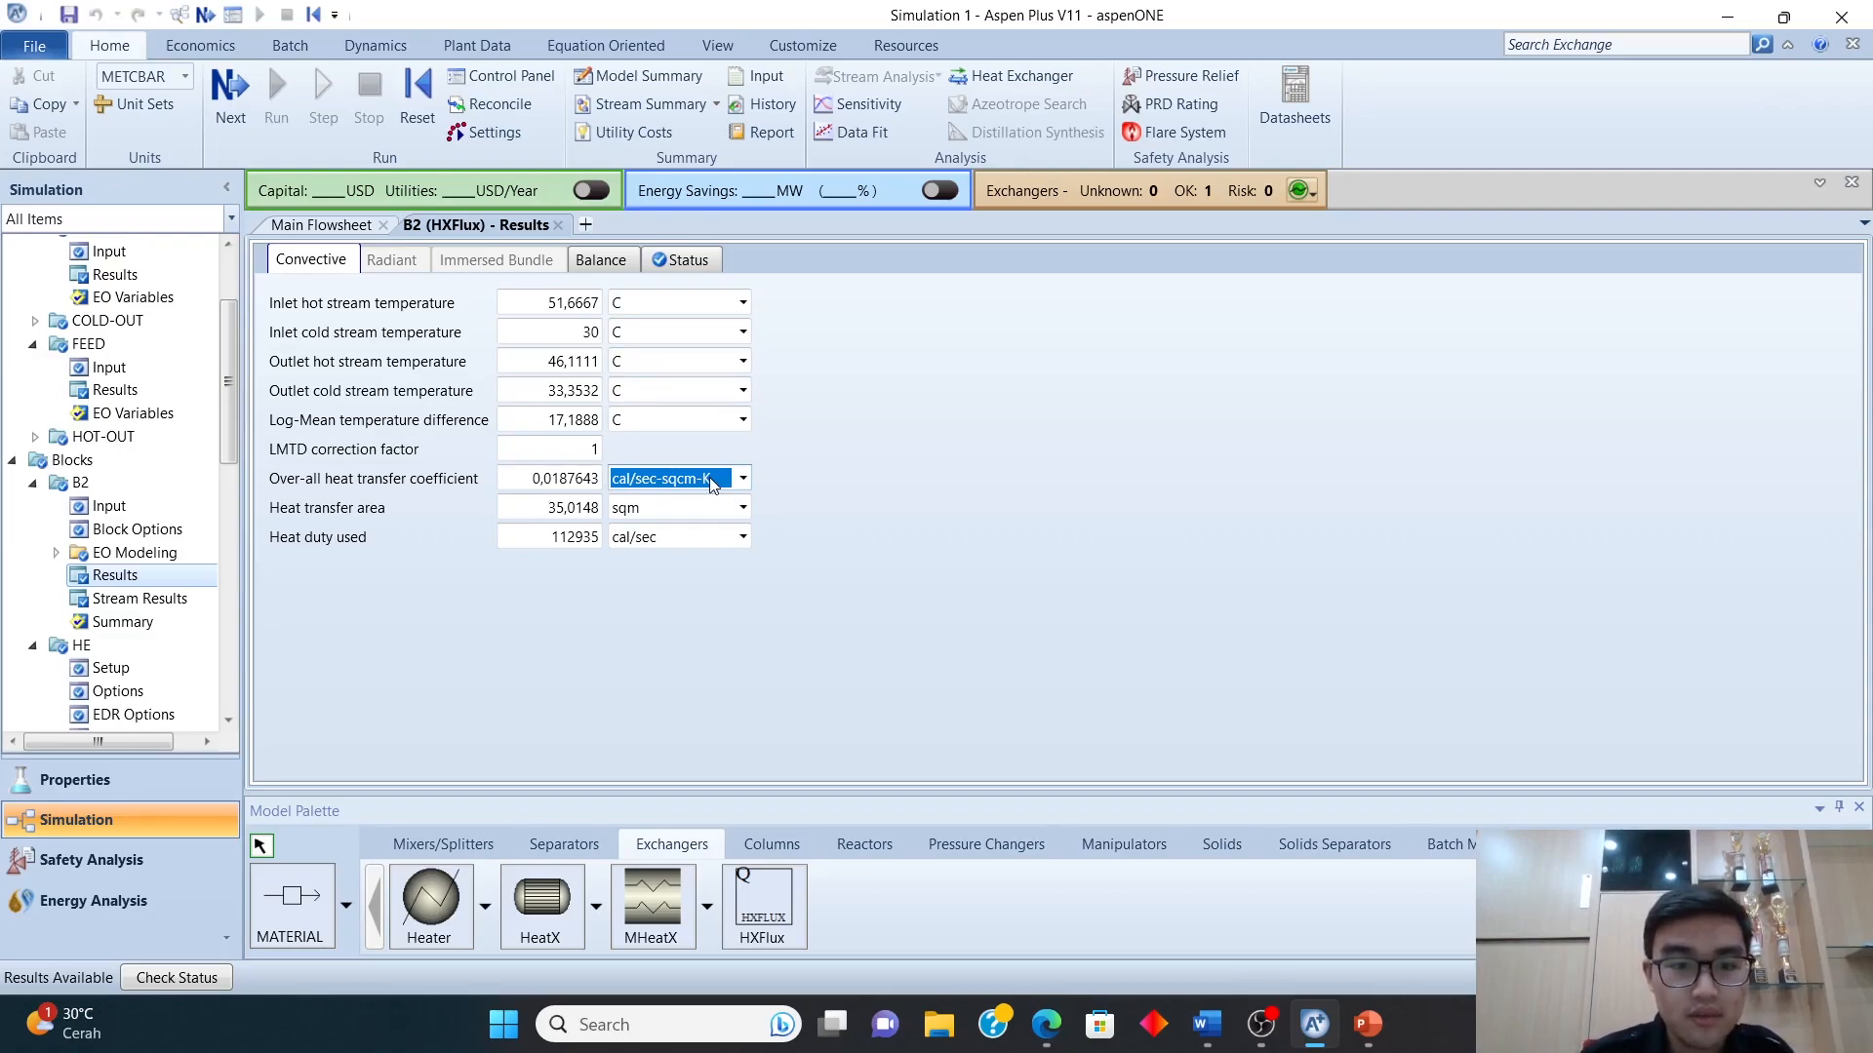
left_click(754, 478)
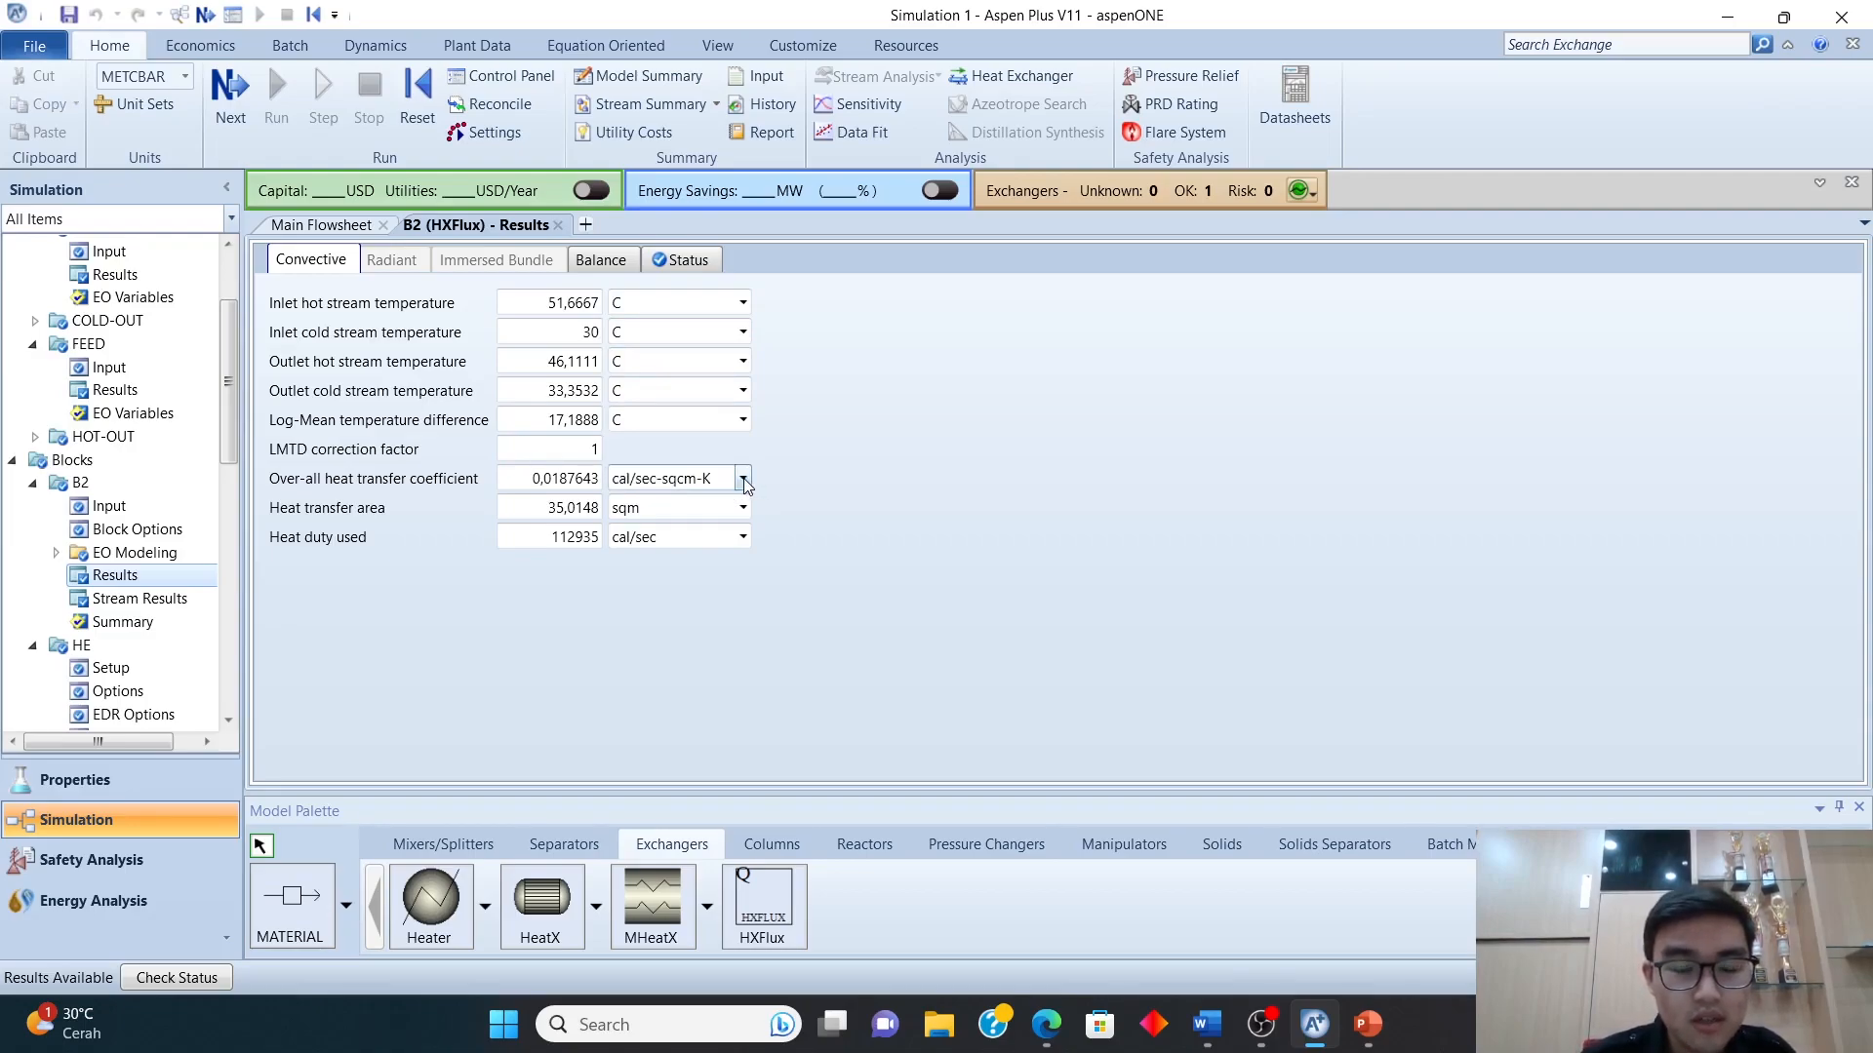
left_click(743, 479)
scroll(691, 509, "up", 1)
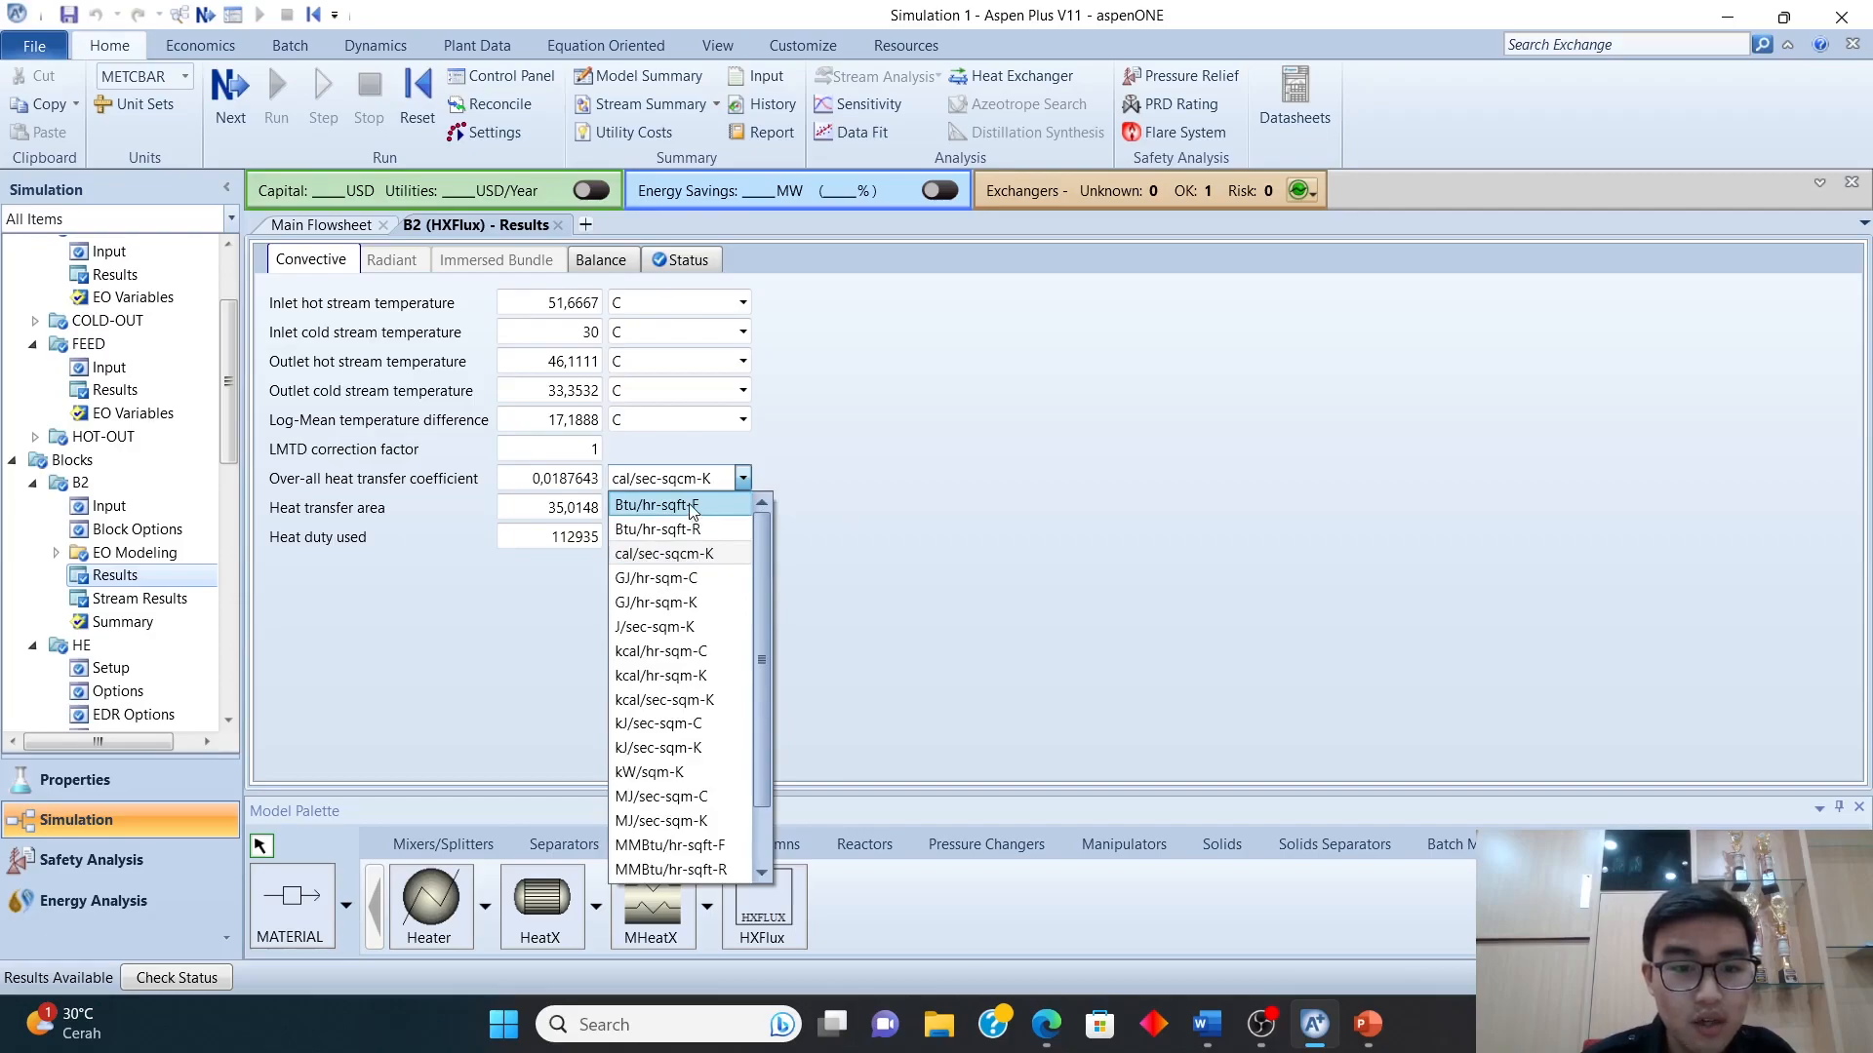
left_click(690, 506)
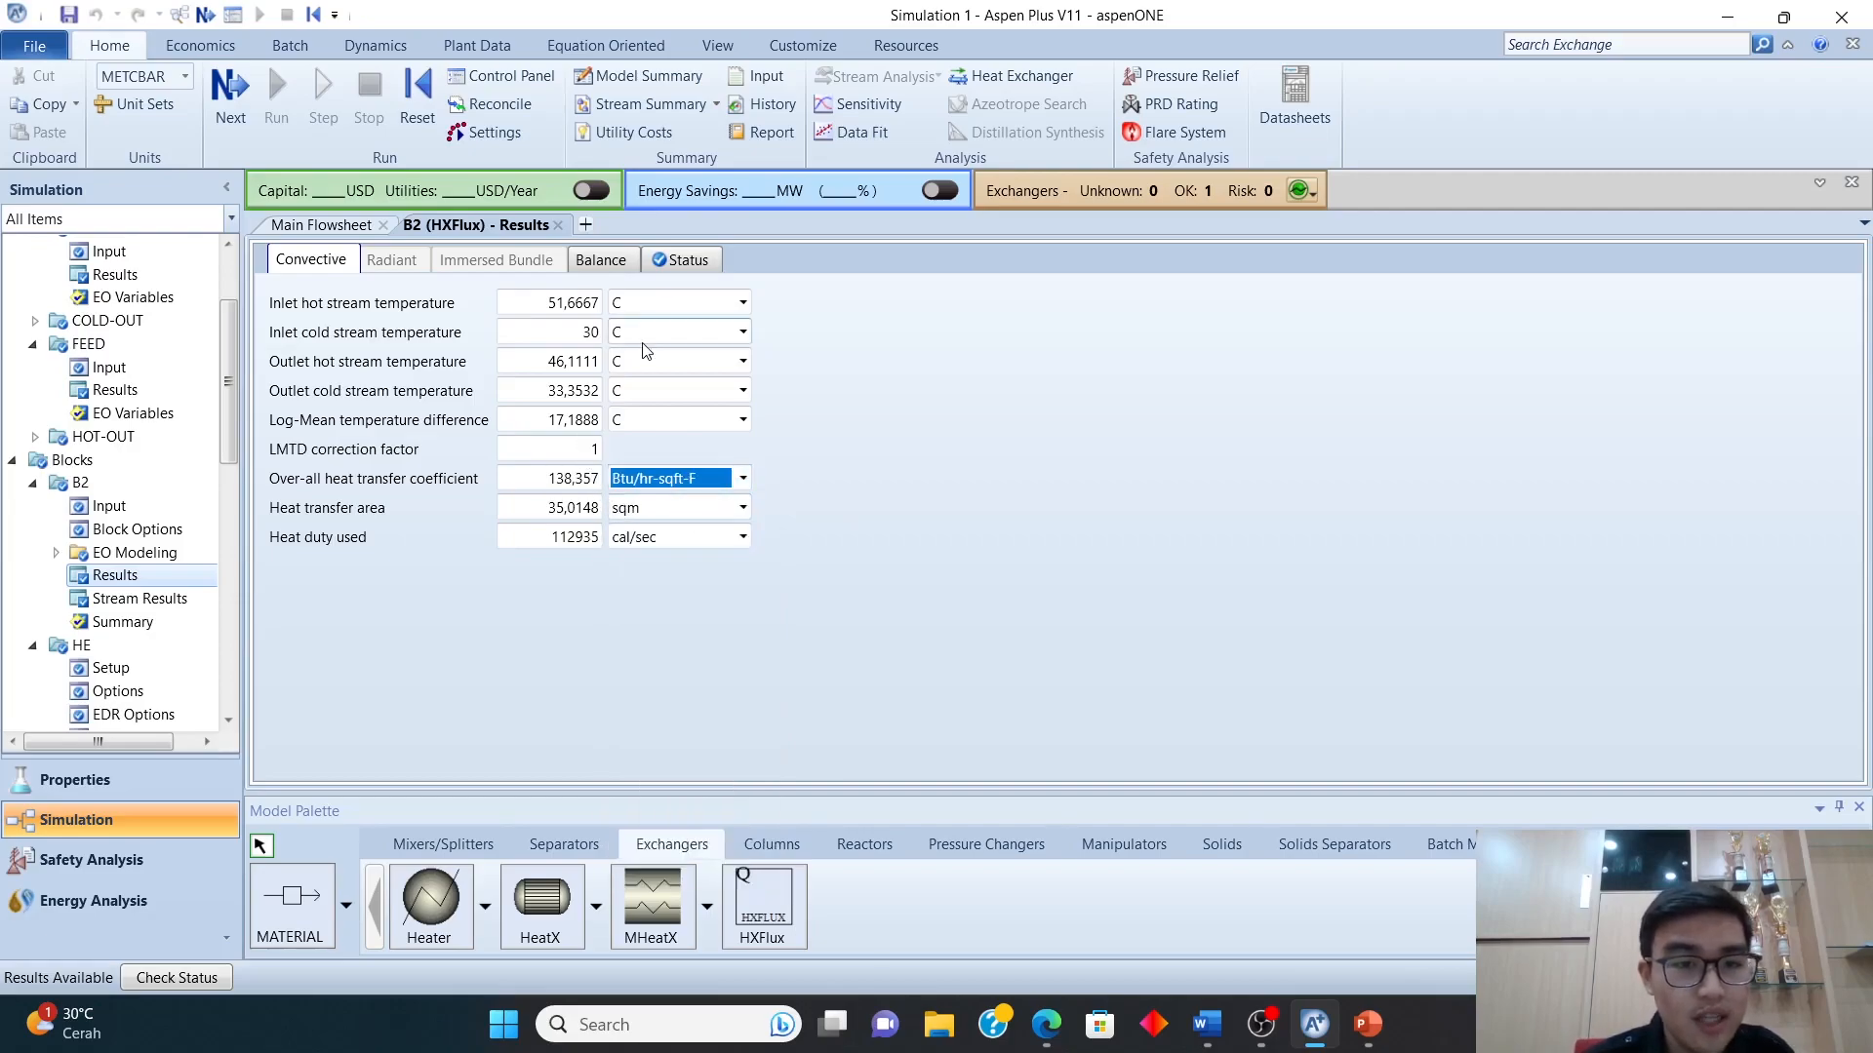
- Switch the inlet and outlet stream temperatures and the log-mean temperature difference in the HXFlux results to F
left_click(683, 304)
left_click(749, 296)
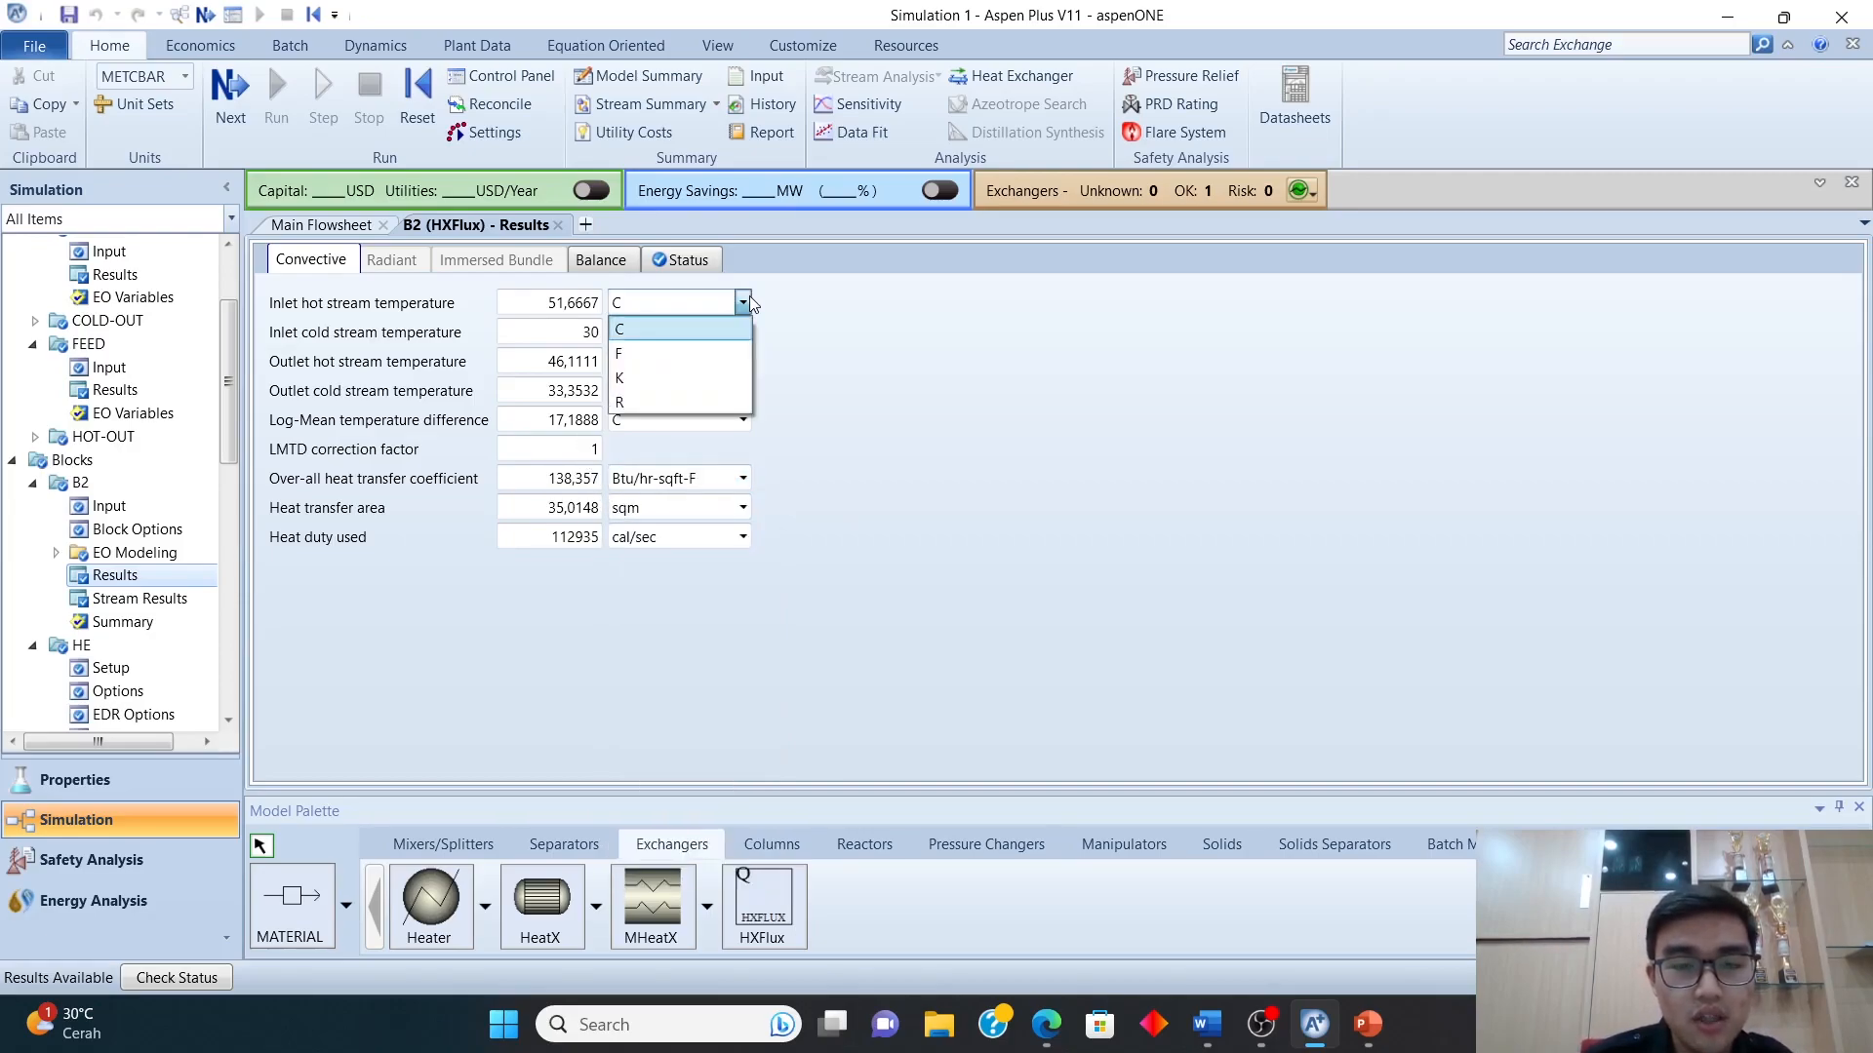
key("Down")
key("Return")
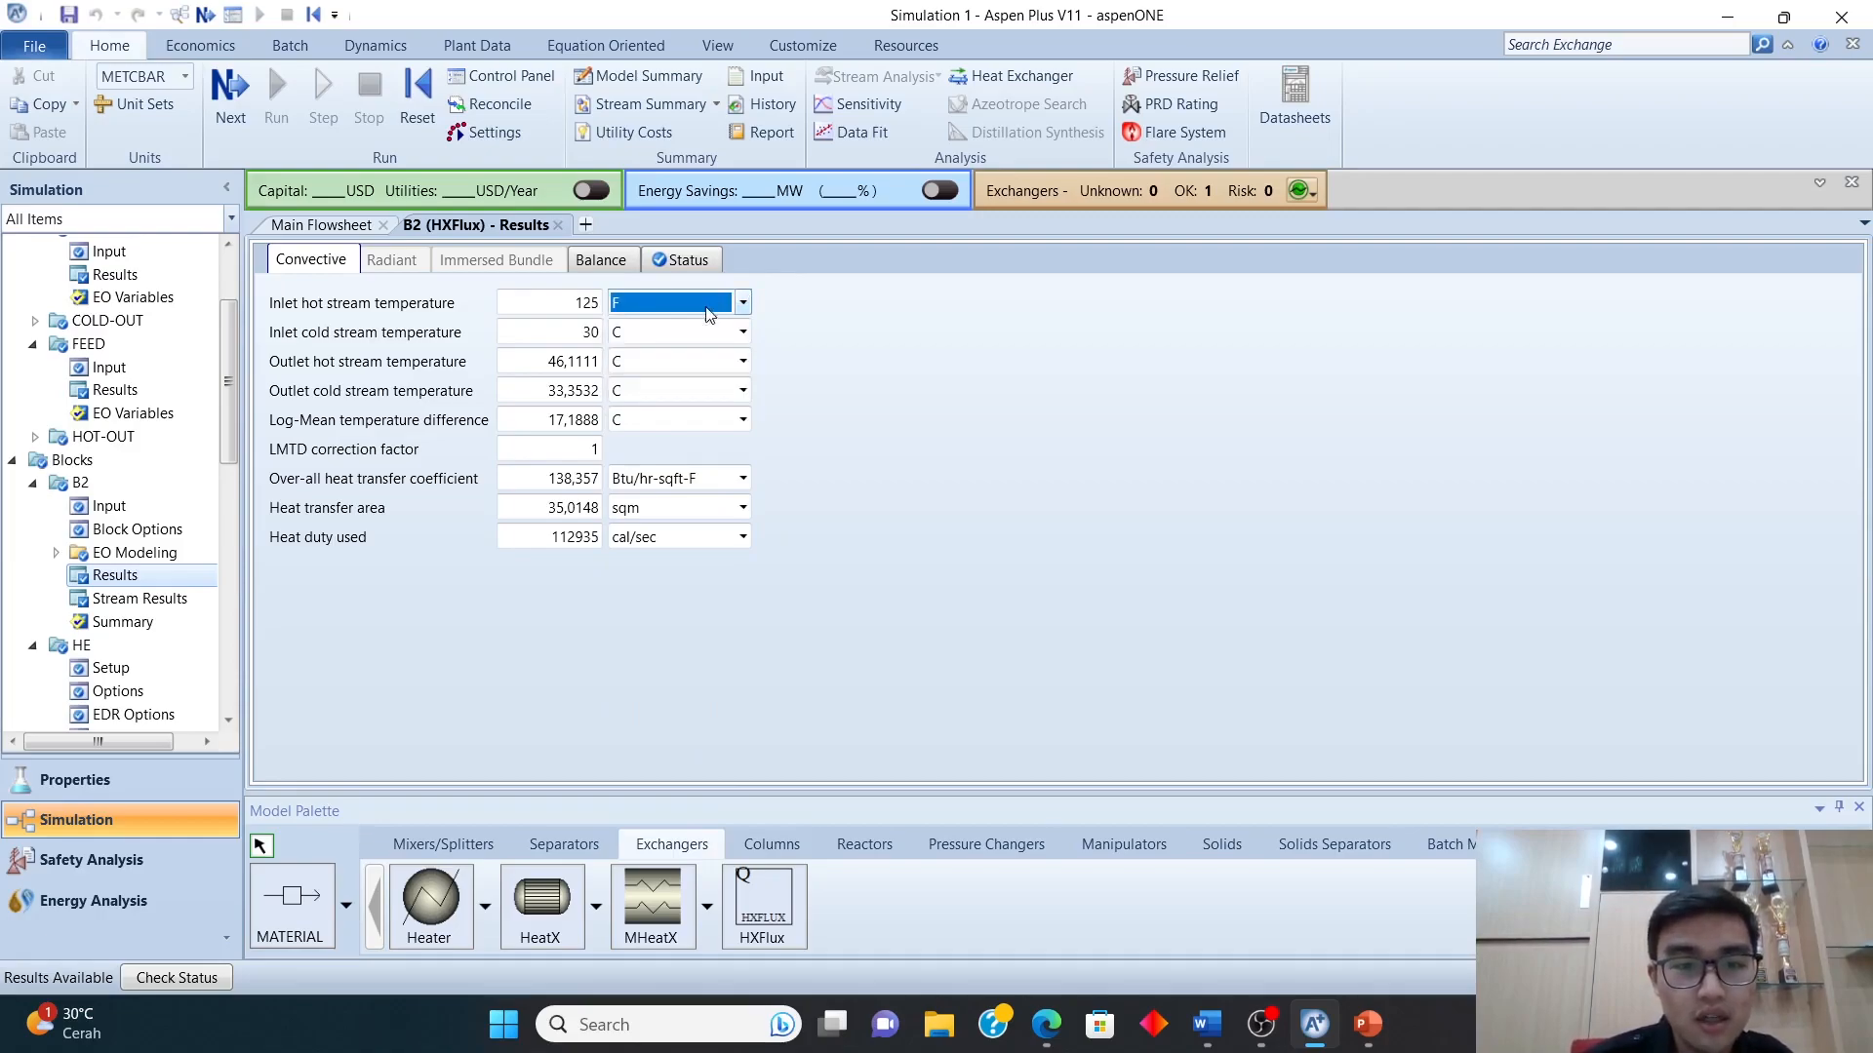
left_click(677, 326)
key("f")
left_click(665, 359)
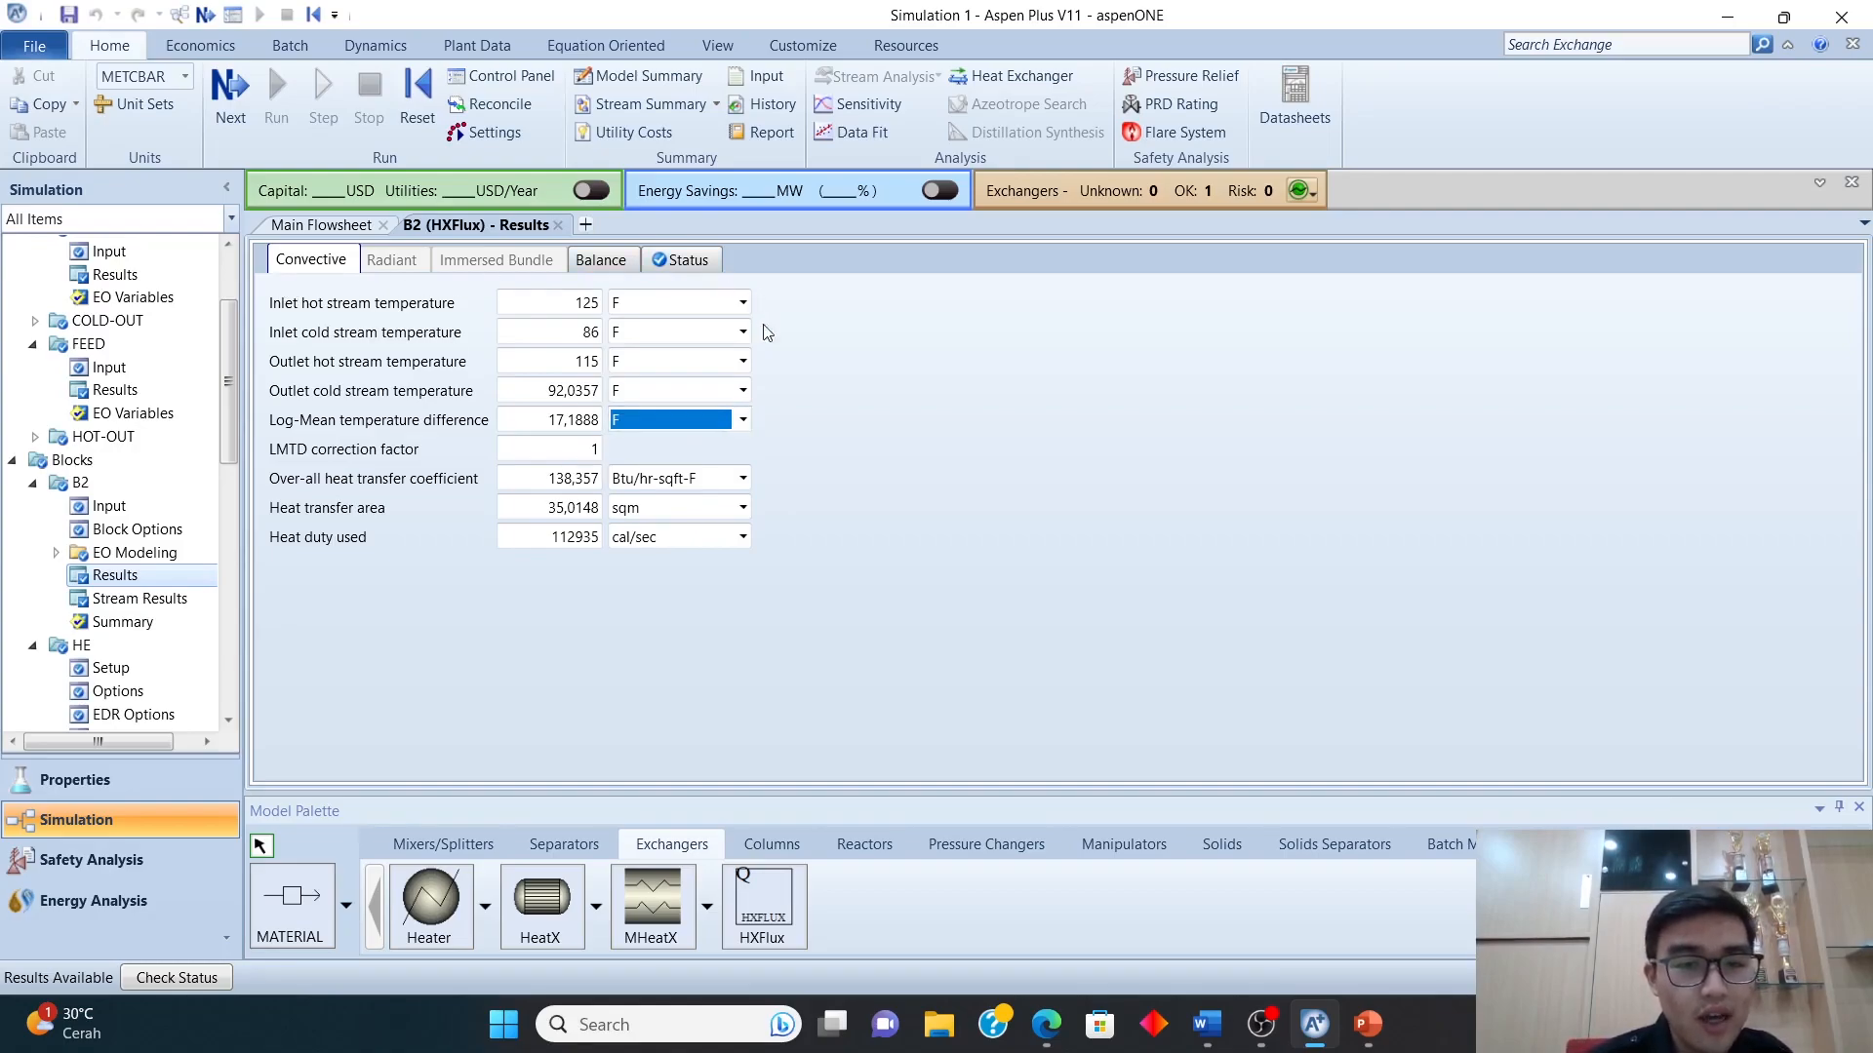
left_click(788, 448)
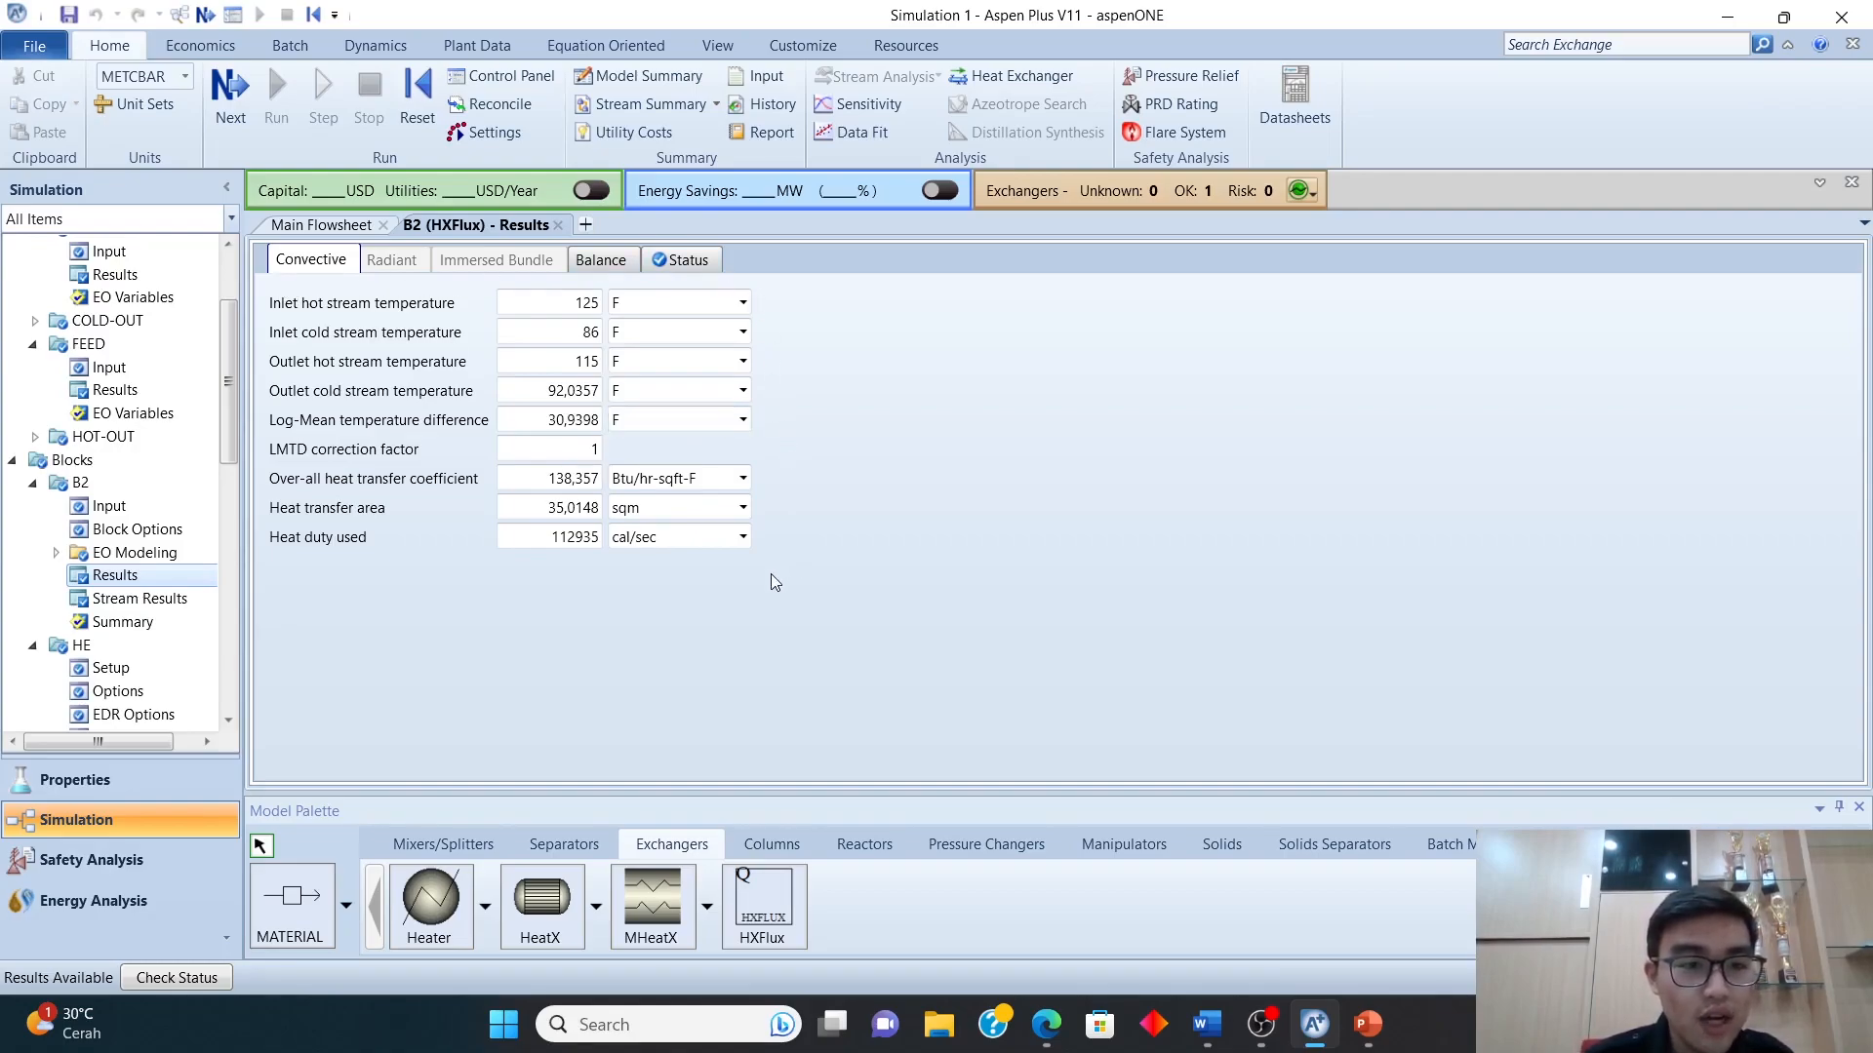